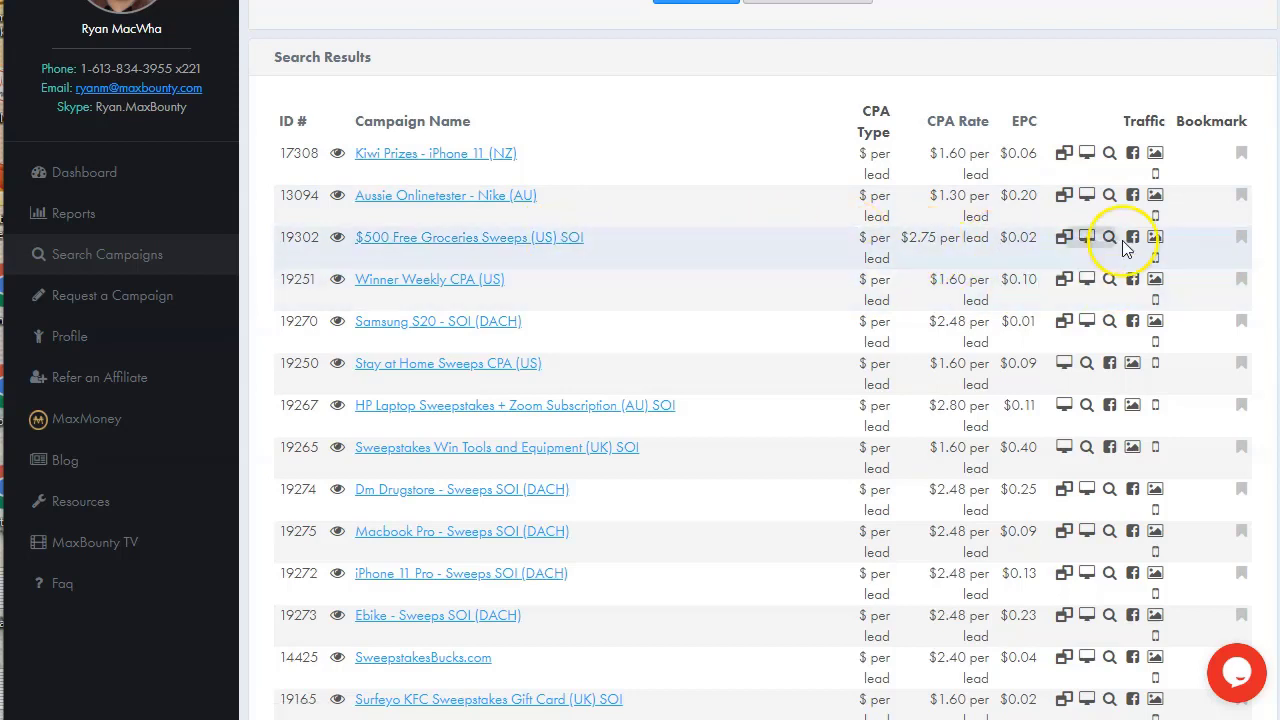
- Open the $500 Free Groceries Sweeps (US) SOI campaign and review its description, conversion terms, form image and campaign details
left_click(545, 241)
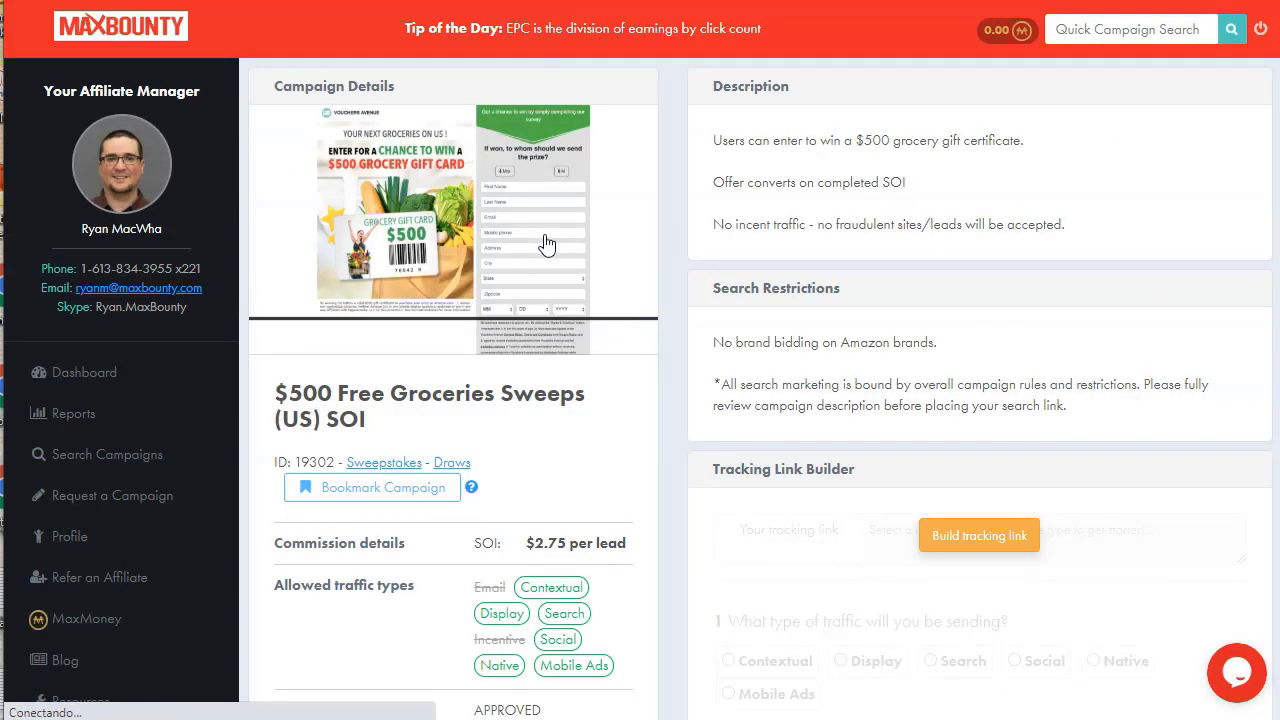
left_click(950, 289)
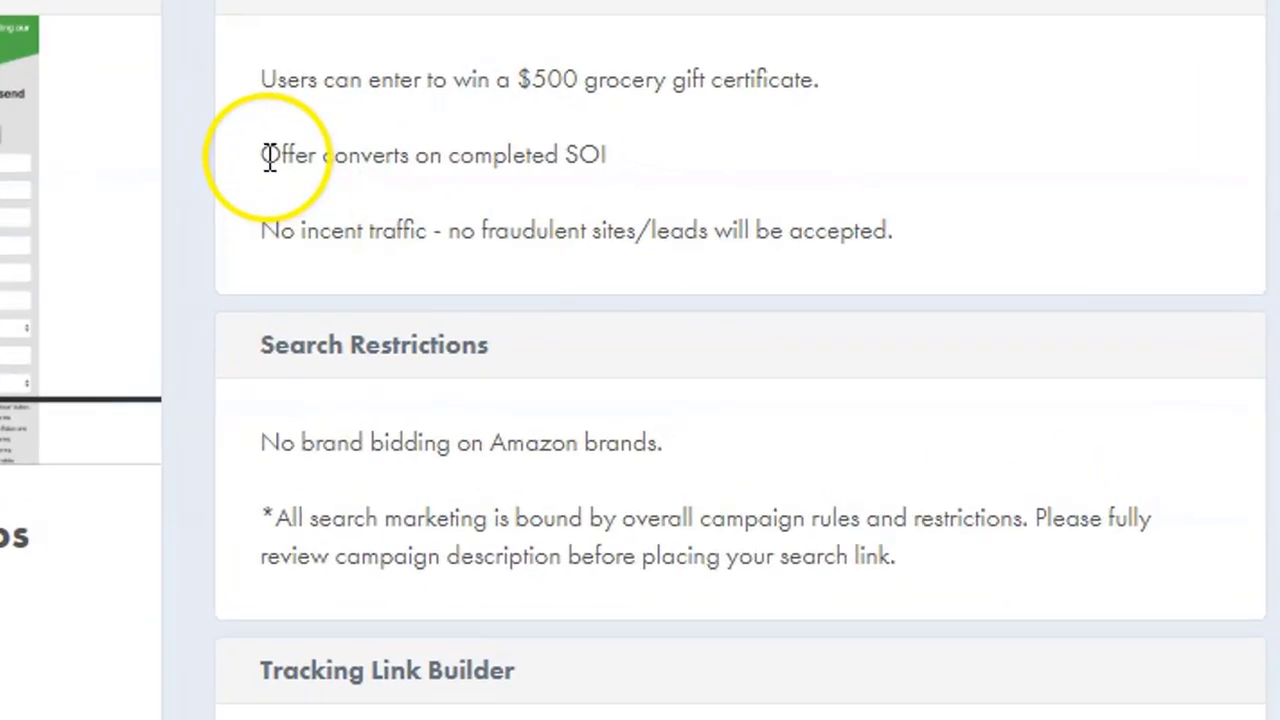
double_click(743, 189)
left_click(322, 182)
left_click(551, 157)
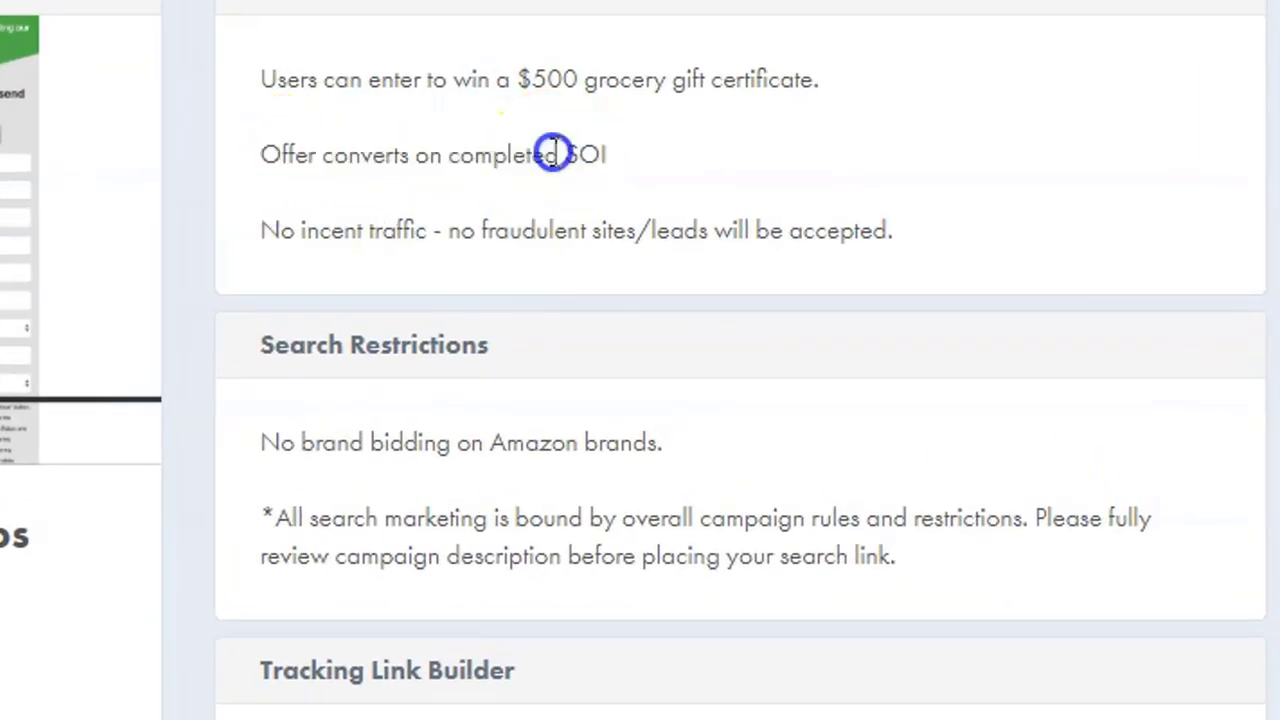
left_click(143, 314)
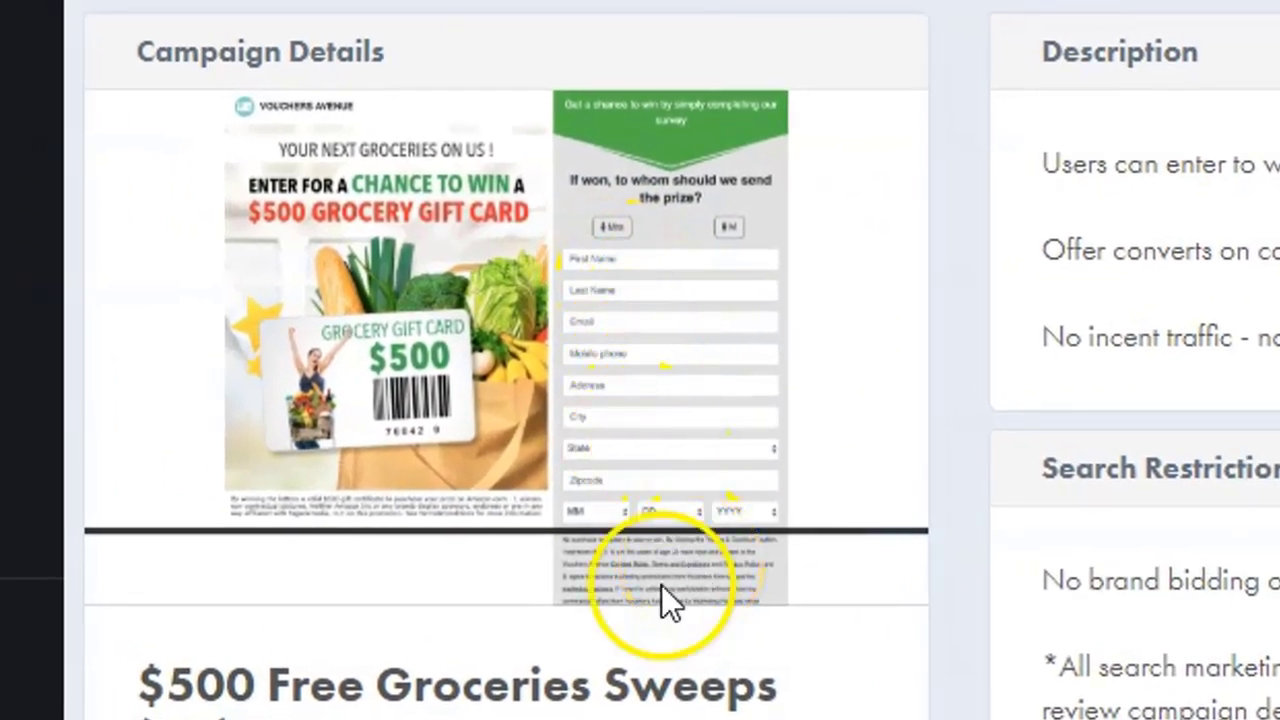
scroll(661, 590, "down", 10)
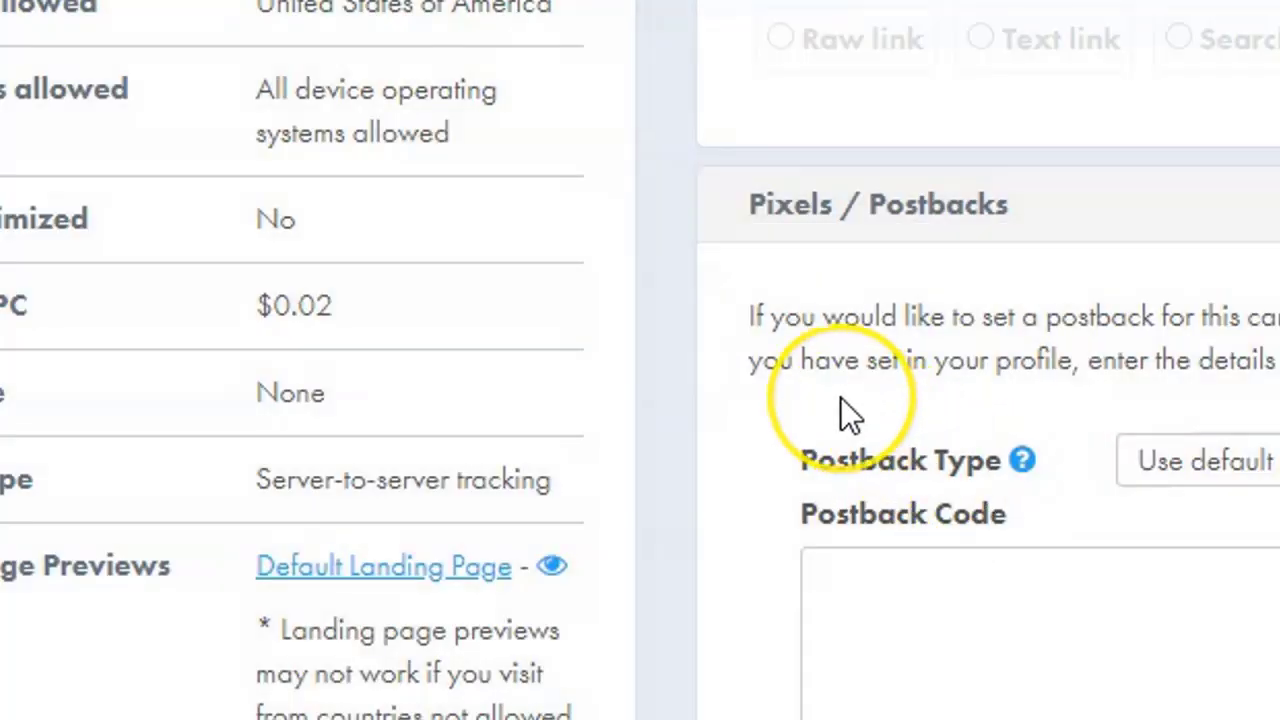
scroll(840, 397, "up", 7)
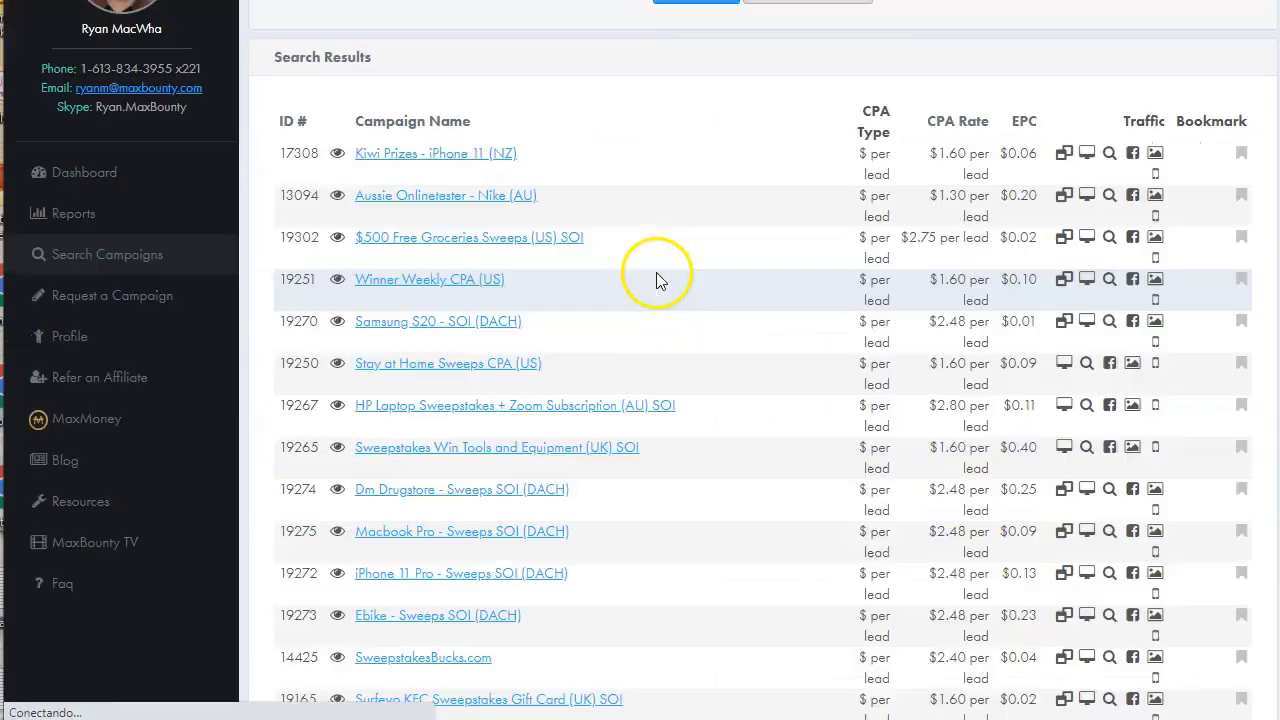
- Open the Sweepstakes Win Tools and Equipment (UK) SOI campaign and review its landing page and conversion condition
scroll(558, 408, "down", 1)
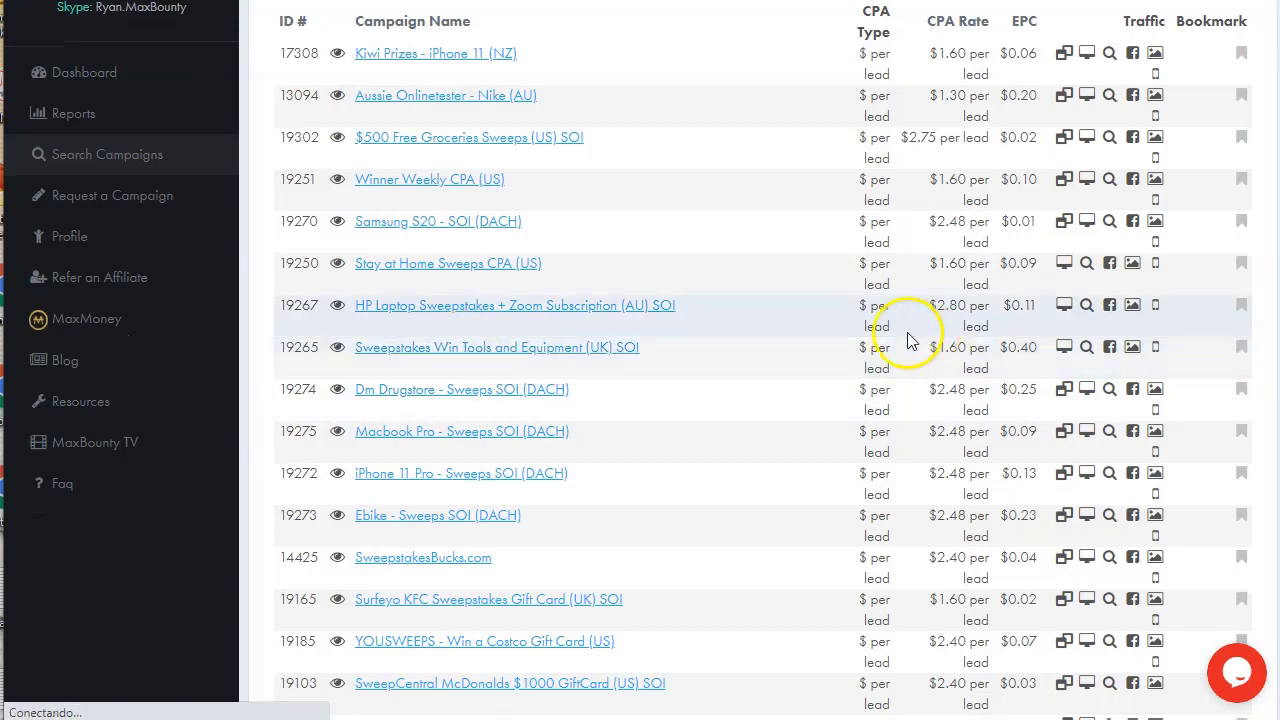
left_click(485, 350)
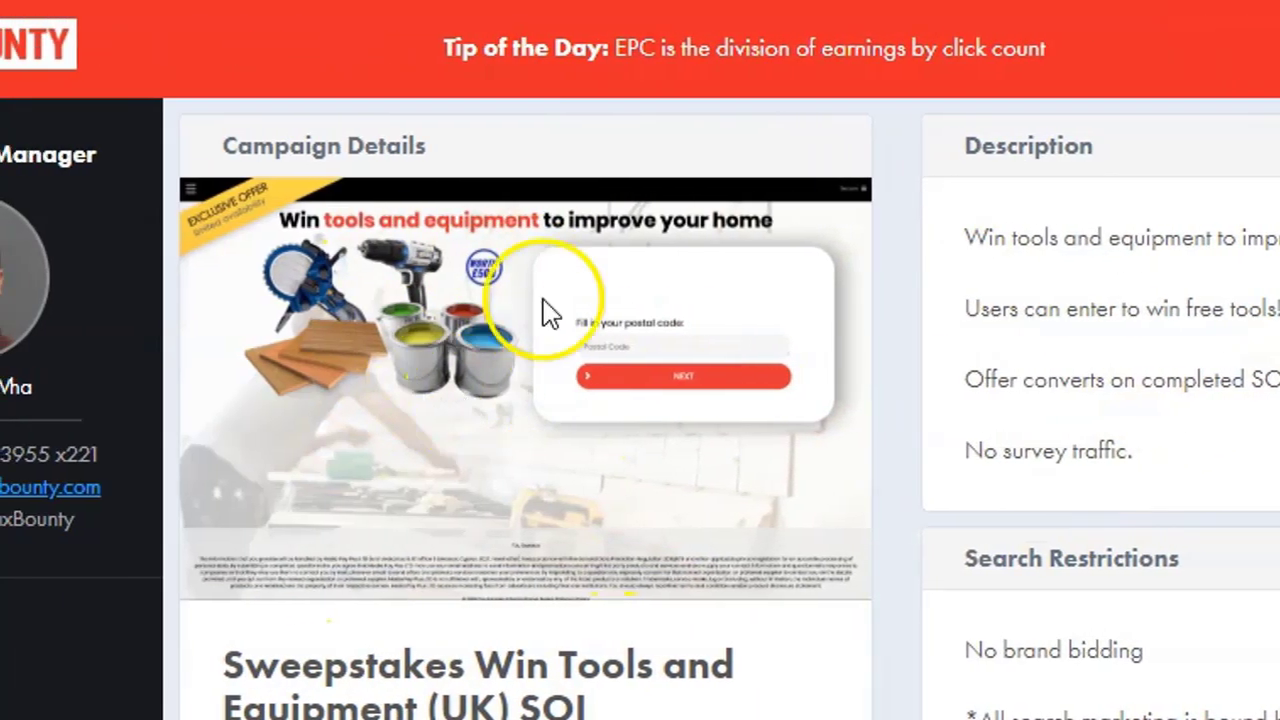
scroll(663, 609, "down", 10)
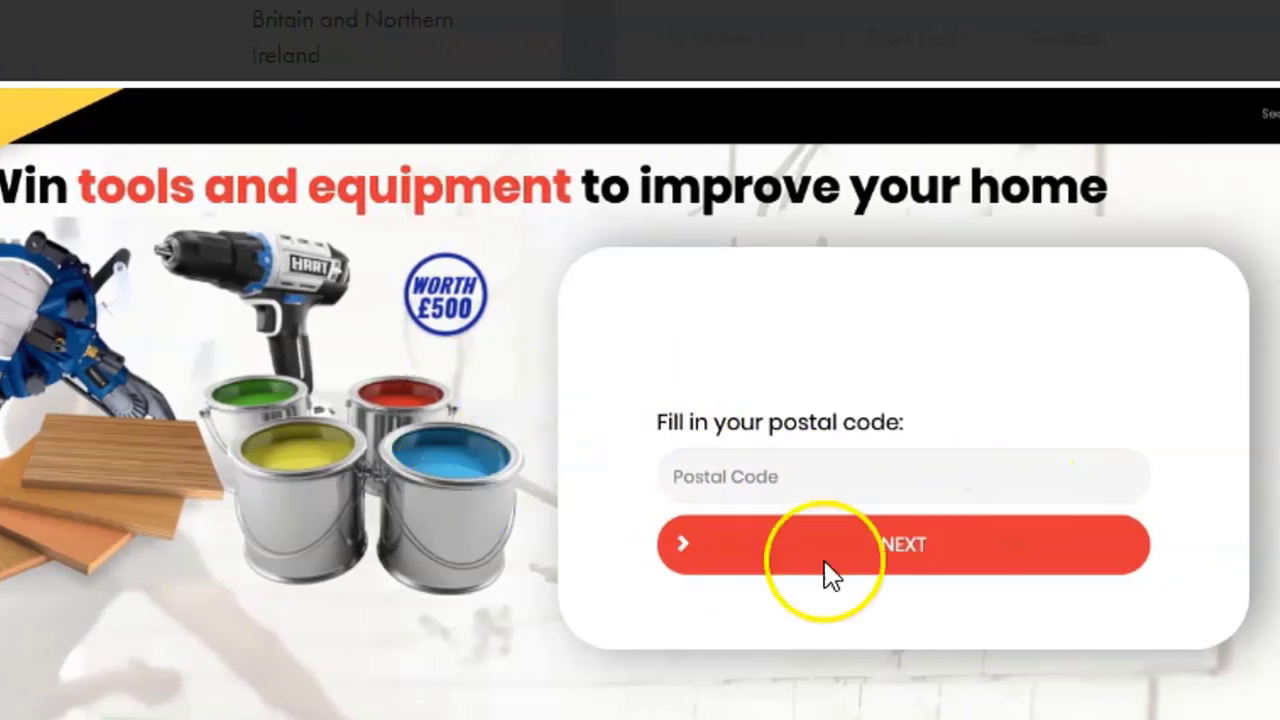
left_click(840, 525)
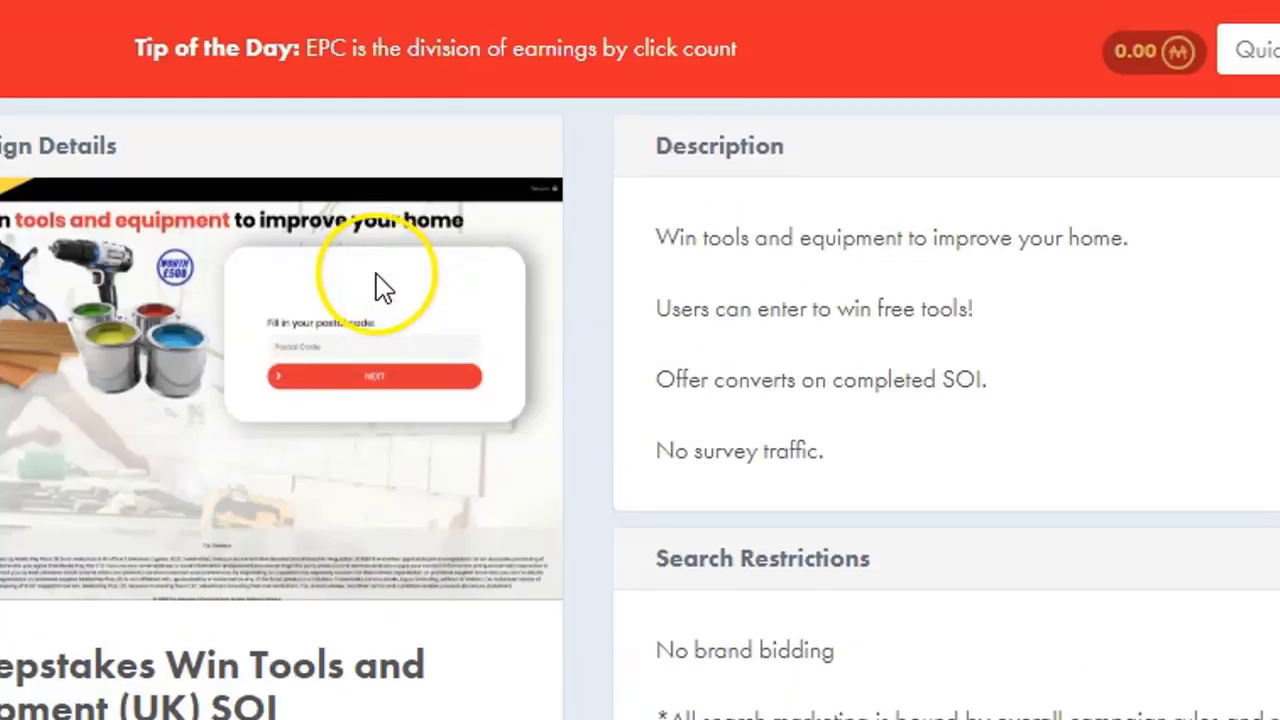
left_click_drag(651, 380, 800, 410)
left_click(810, 385)
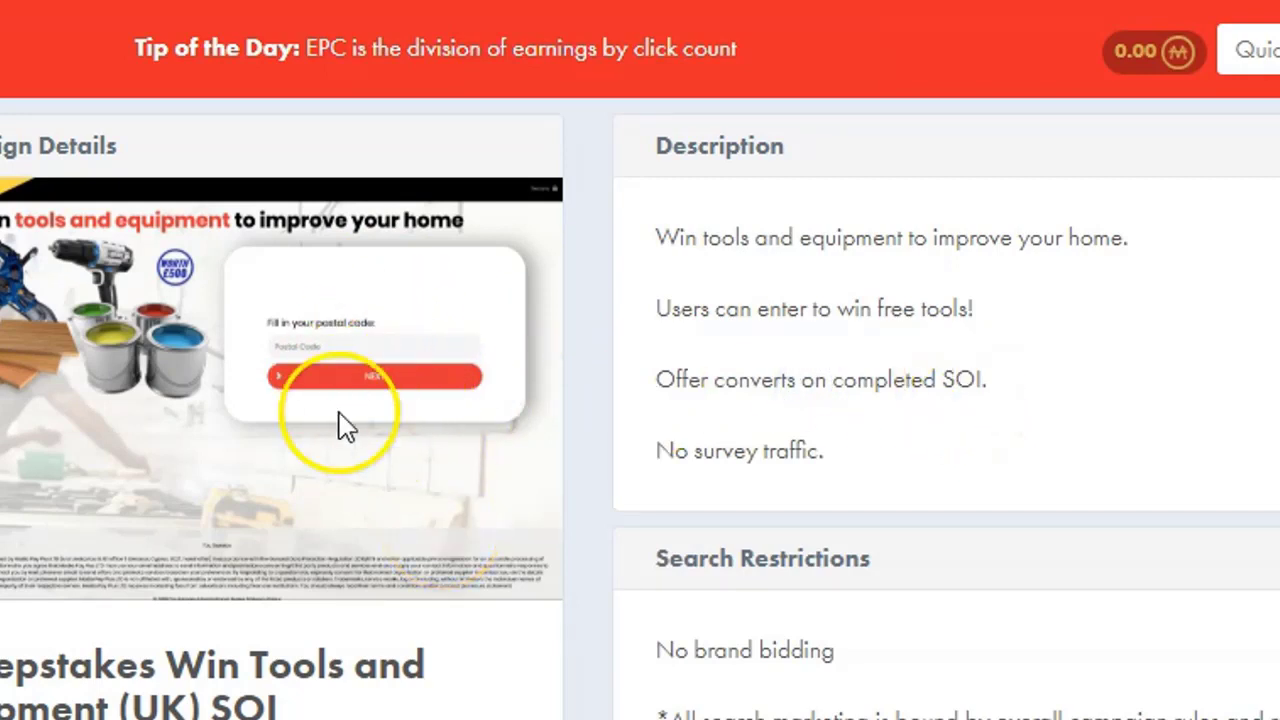
- View the default landing page screenshot of the UK tools and equipment campaign
scroll(423, 423, "down", 10)
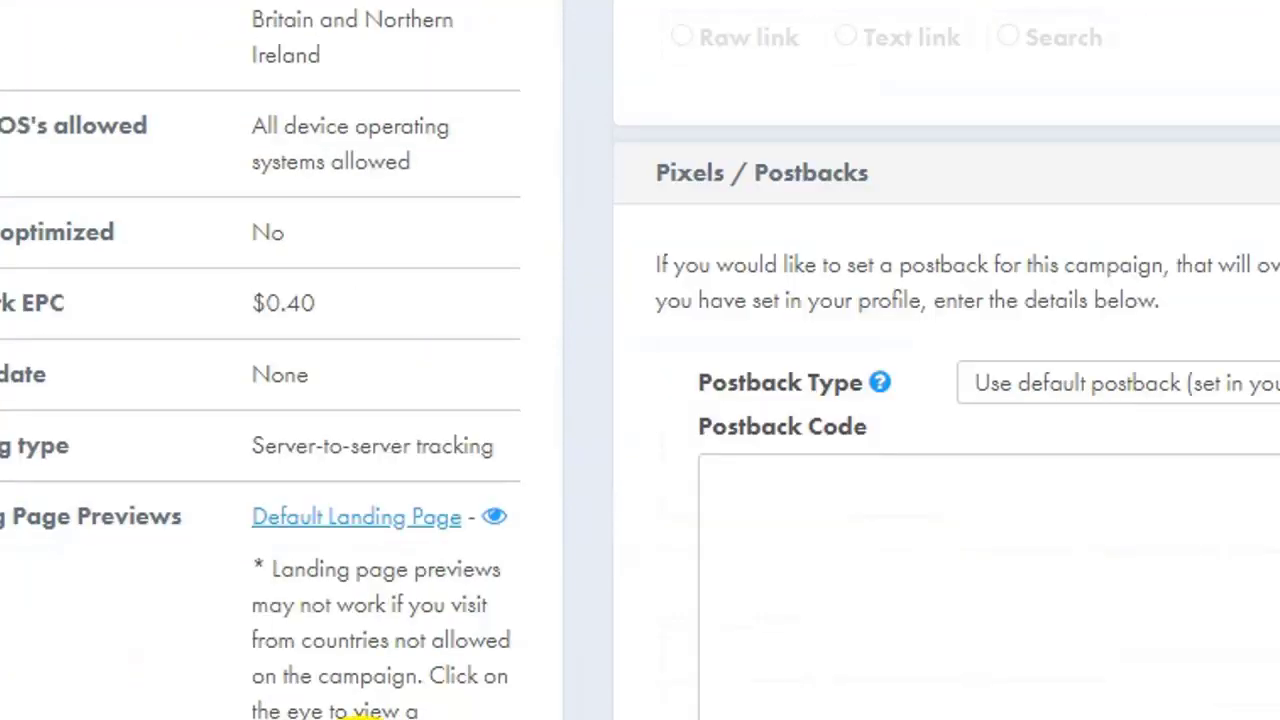
left_click(494, 516)
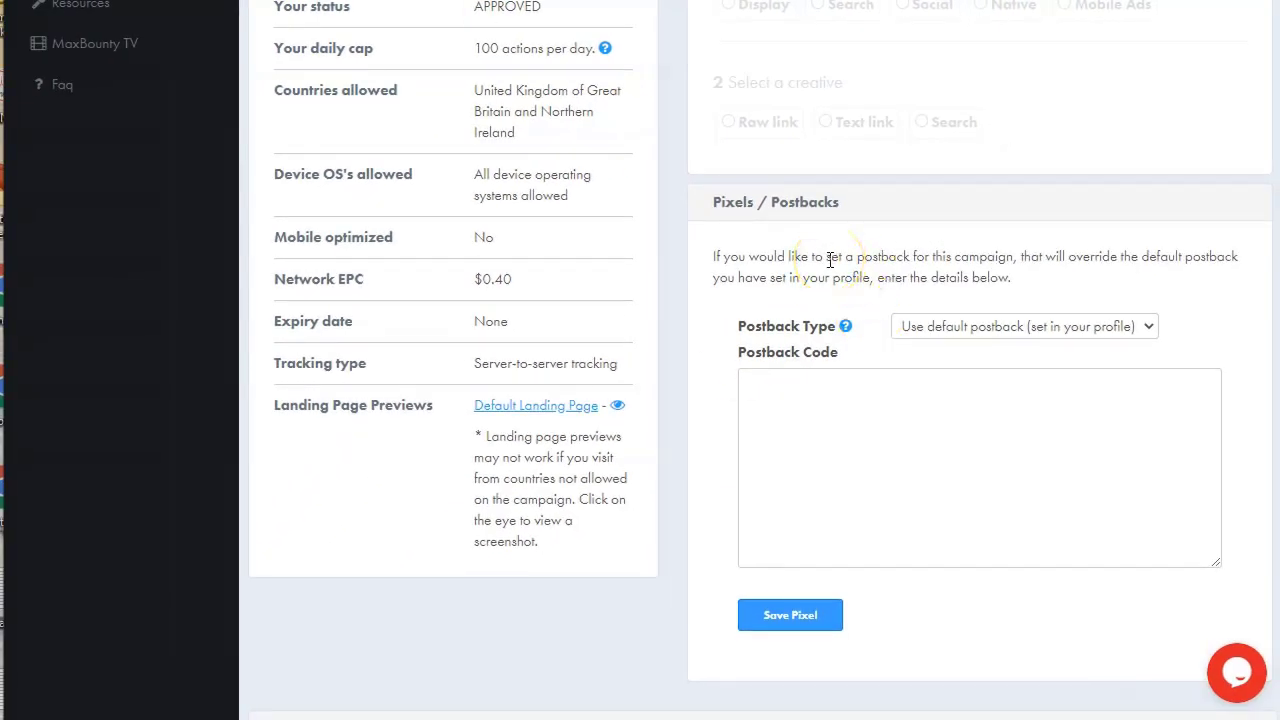
scroll(830, 260, "up", 7)
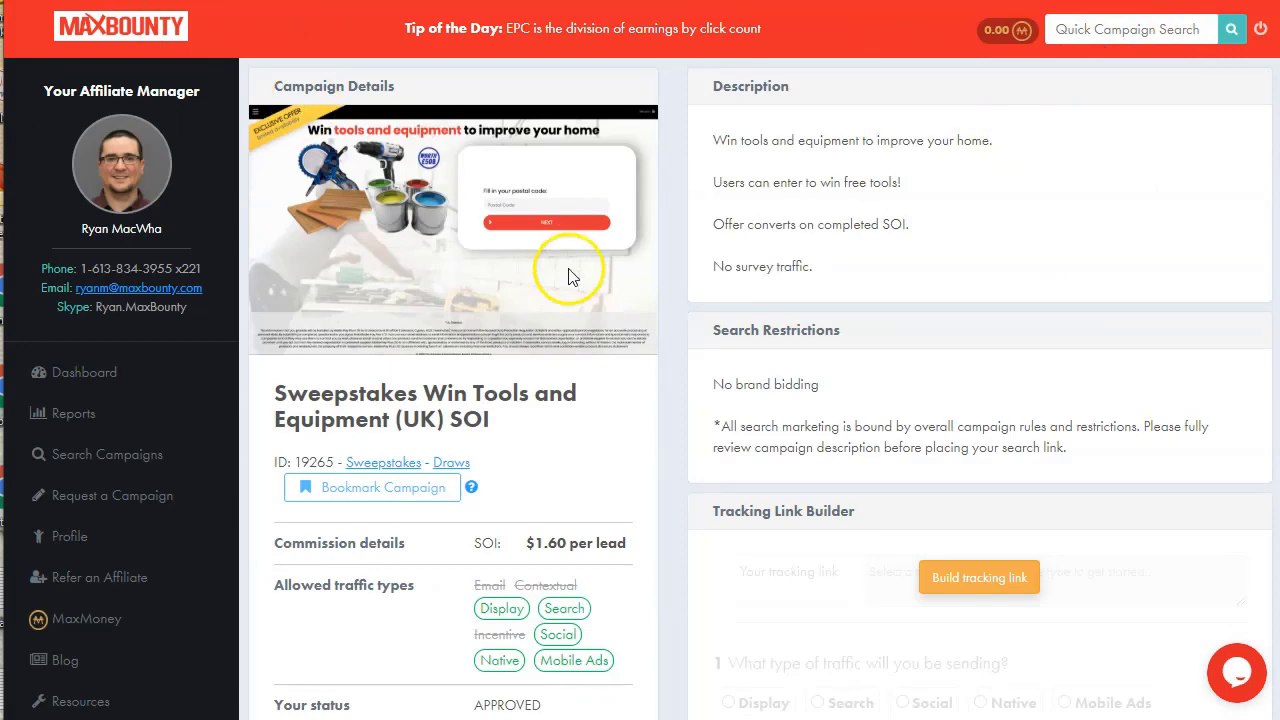
- Return to the sweepstakes search results and look through the listed campaigns
key("alt+Left")
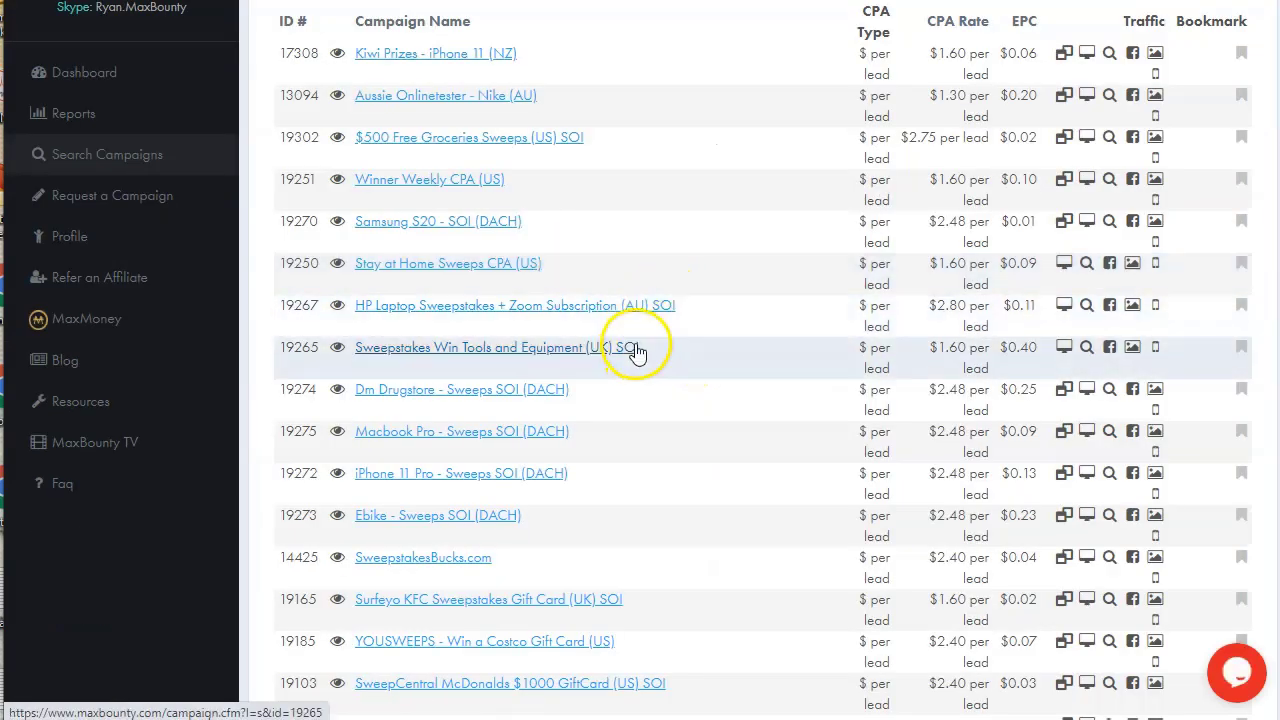
scroll(643, 352, "down", 1)
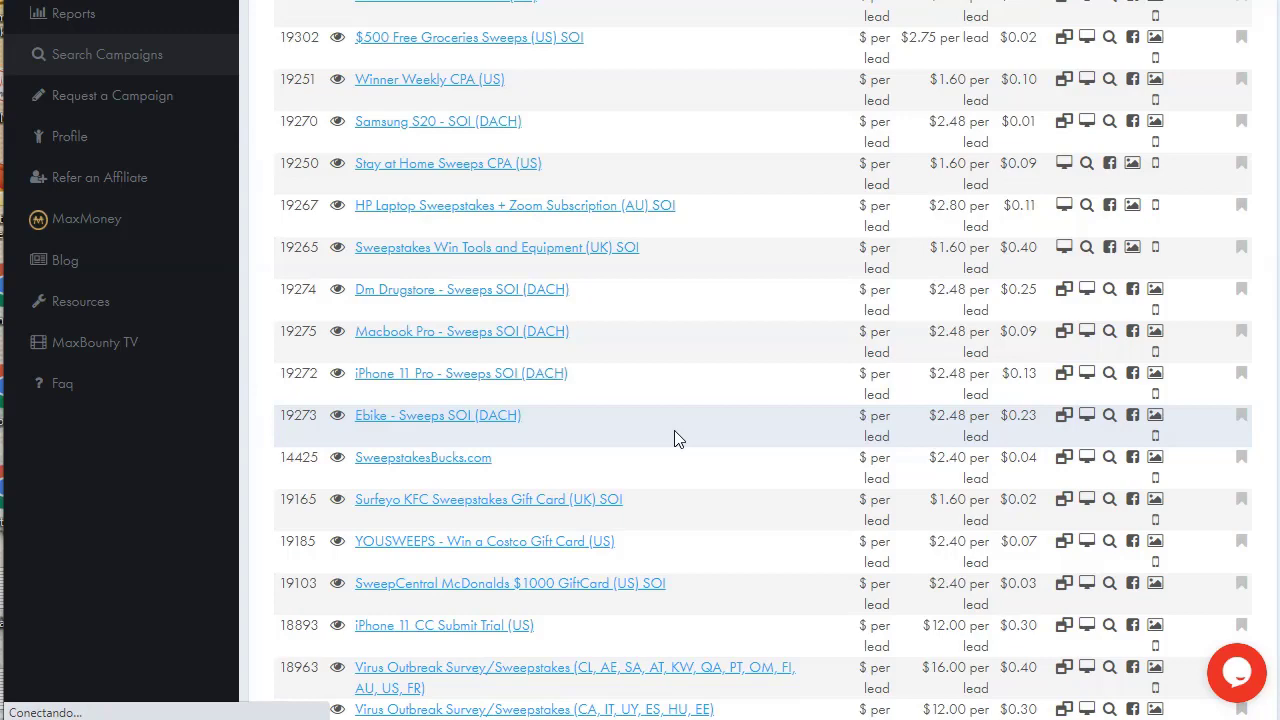
scroll(677, 438, "up", 3)
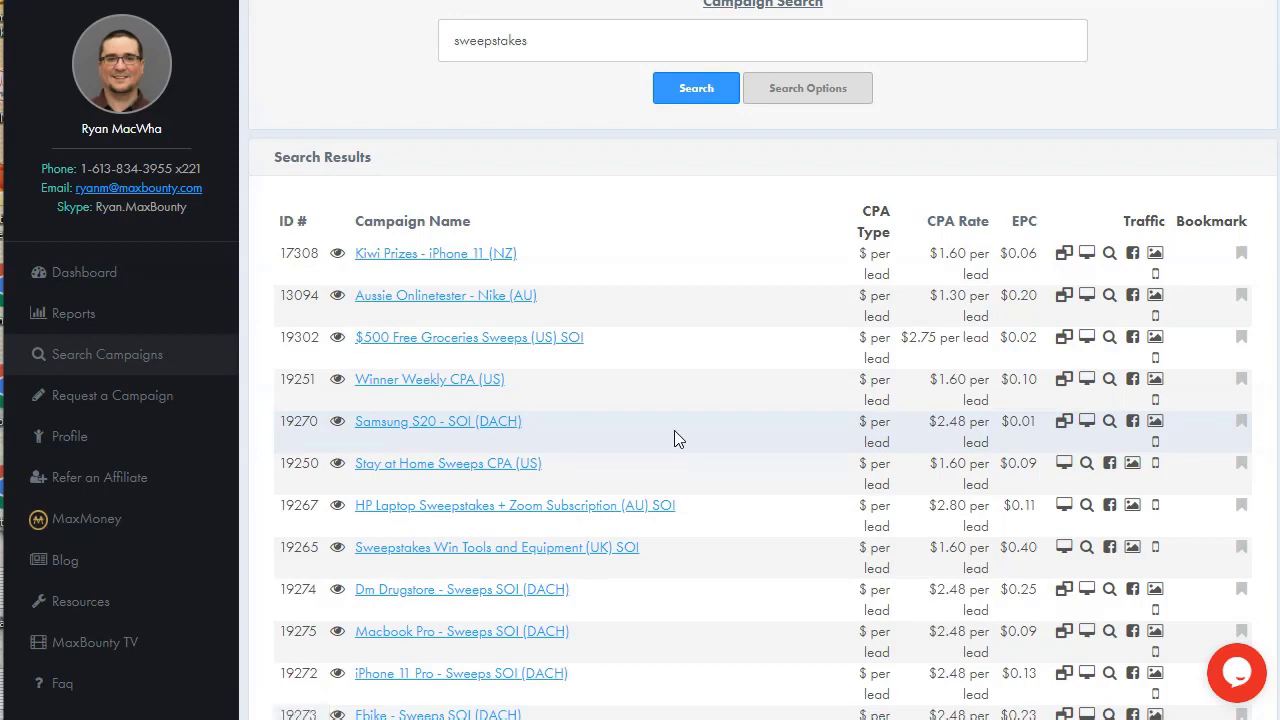
scroll(674, 438, "down", 2)
scroll(674, 438, "up", 3)
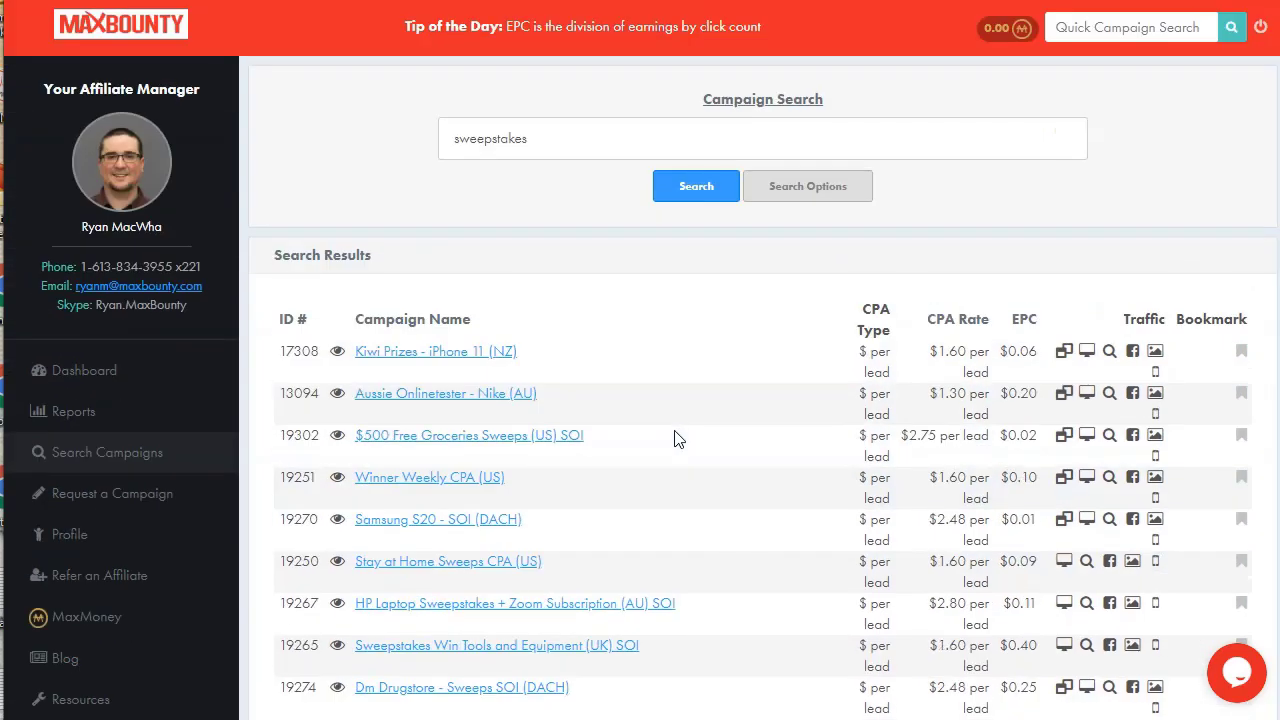
- Switch to the CPA.cash site and look over the newest entries in its offers list
left_click(721, 341)
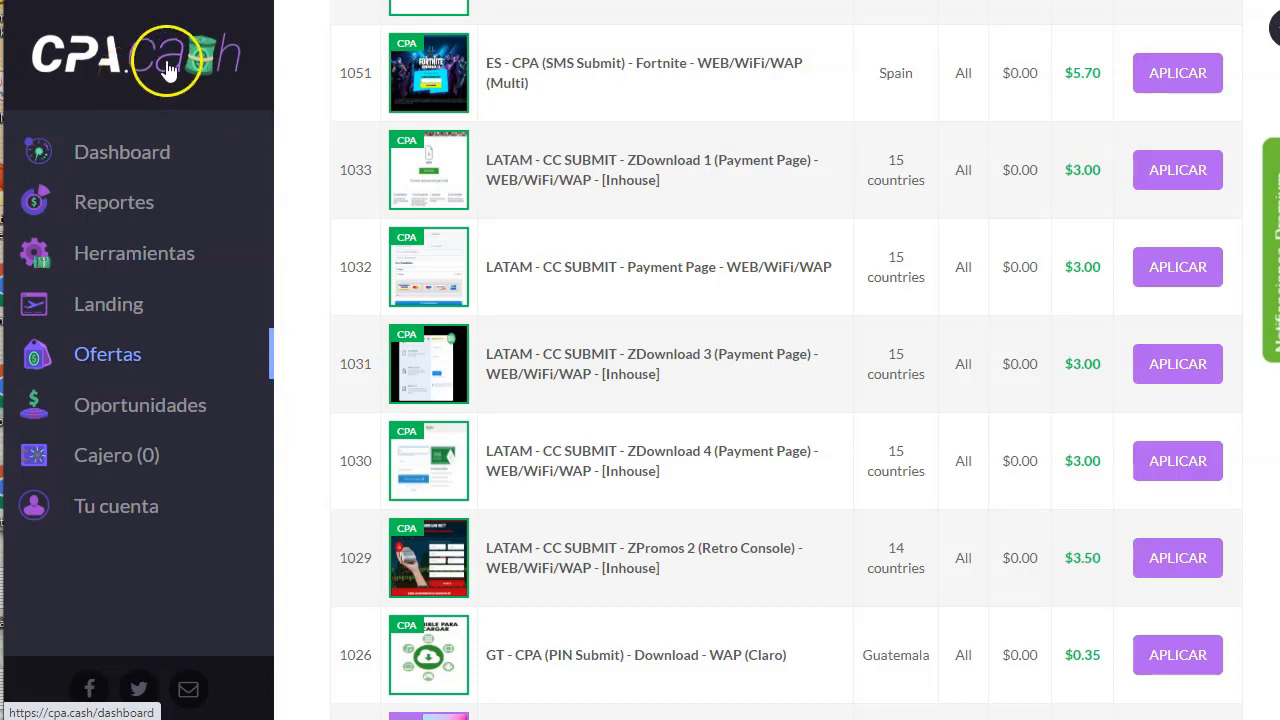
scroll(610, 320, "up", 7)
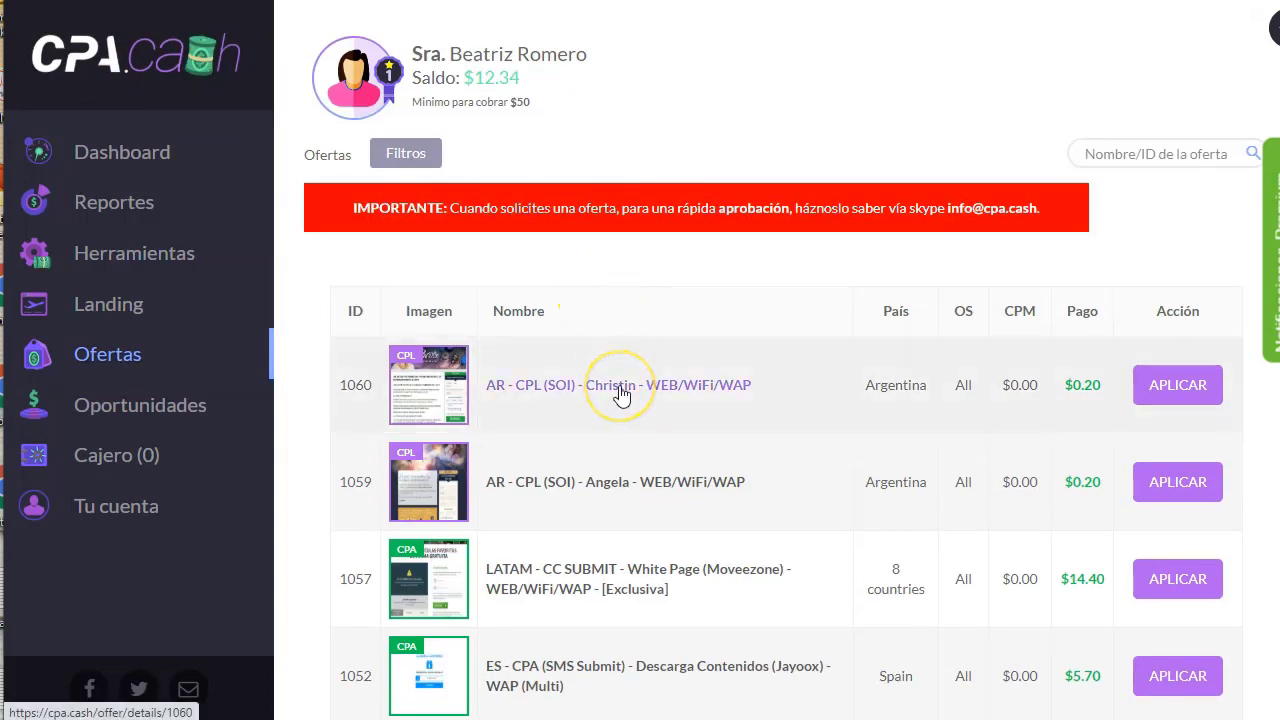
scroll(651, 412, "down", 1)
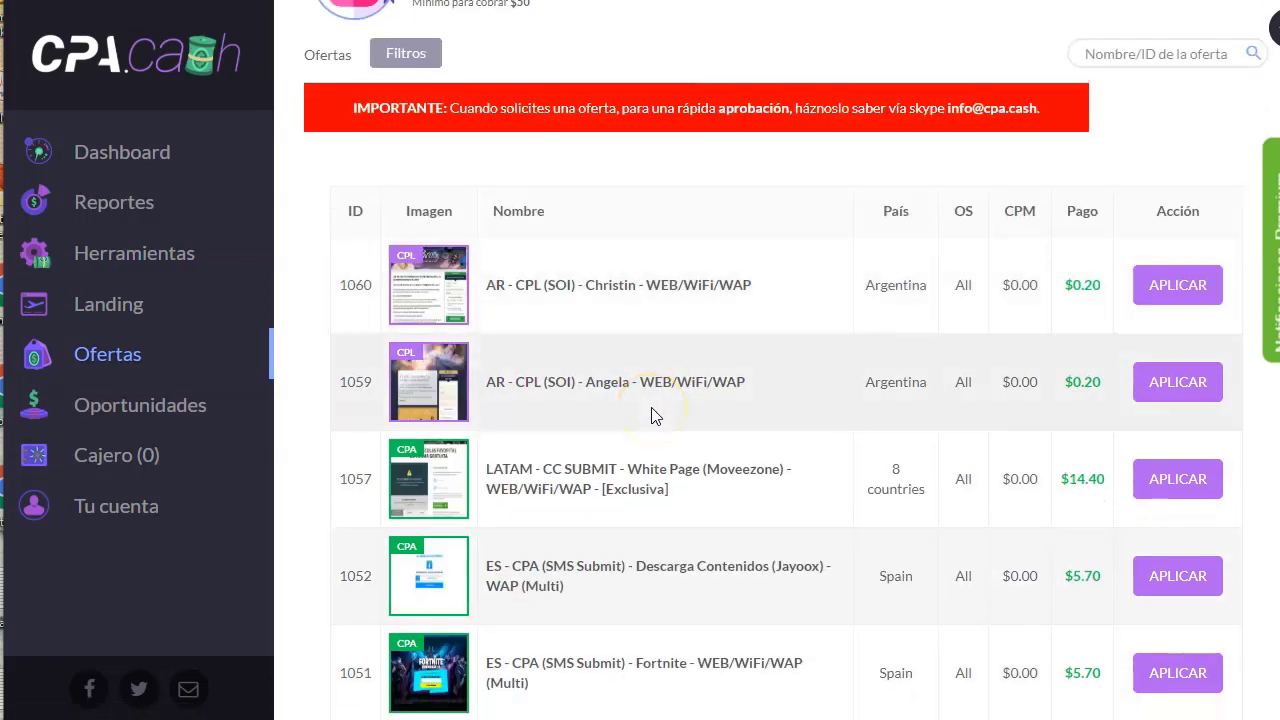
scroll(651, 415, "up", 1)
- Search the CPA.cash offers for "sorteos"
left_click(1180, 153)
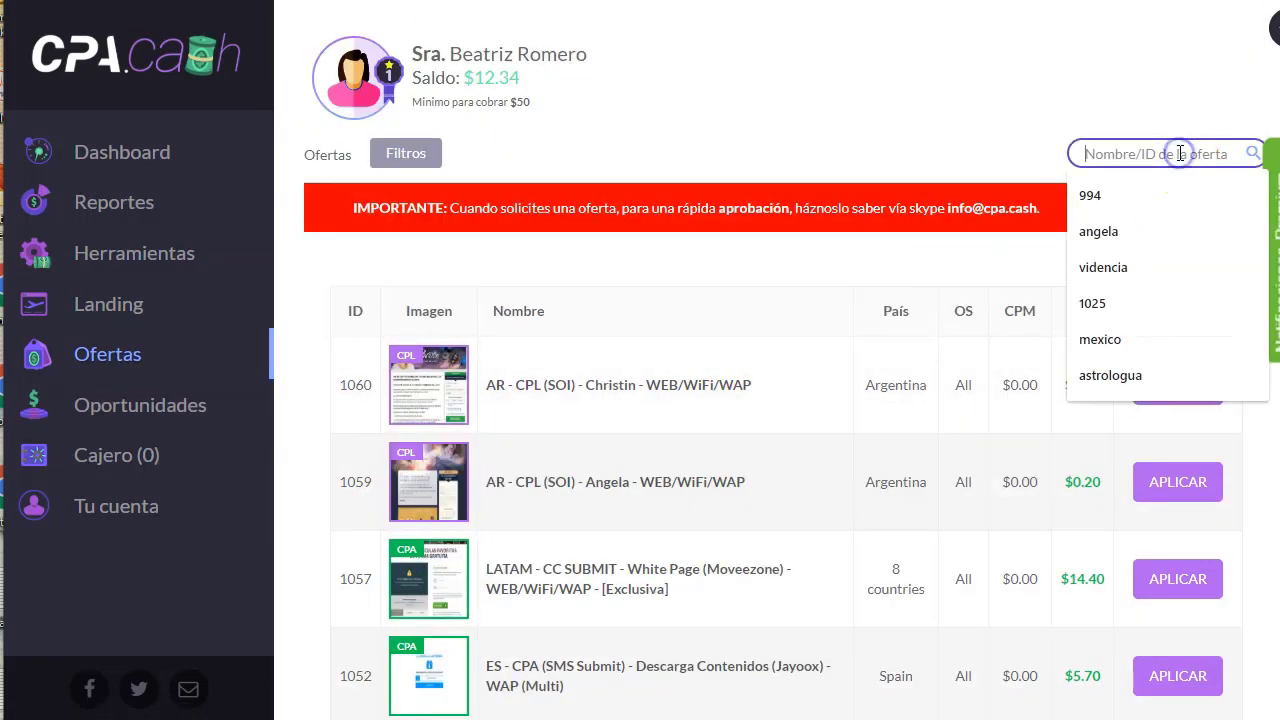
type("sorteos")
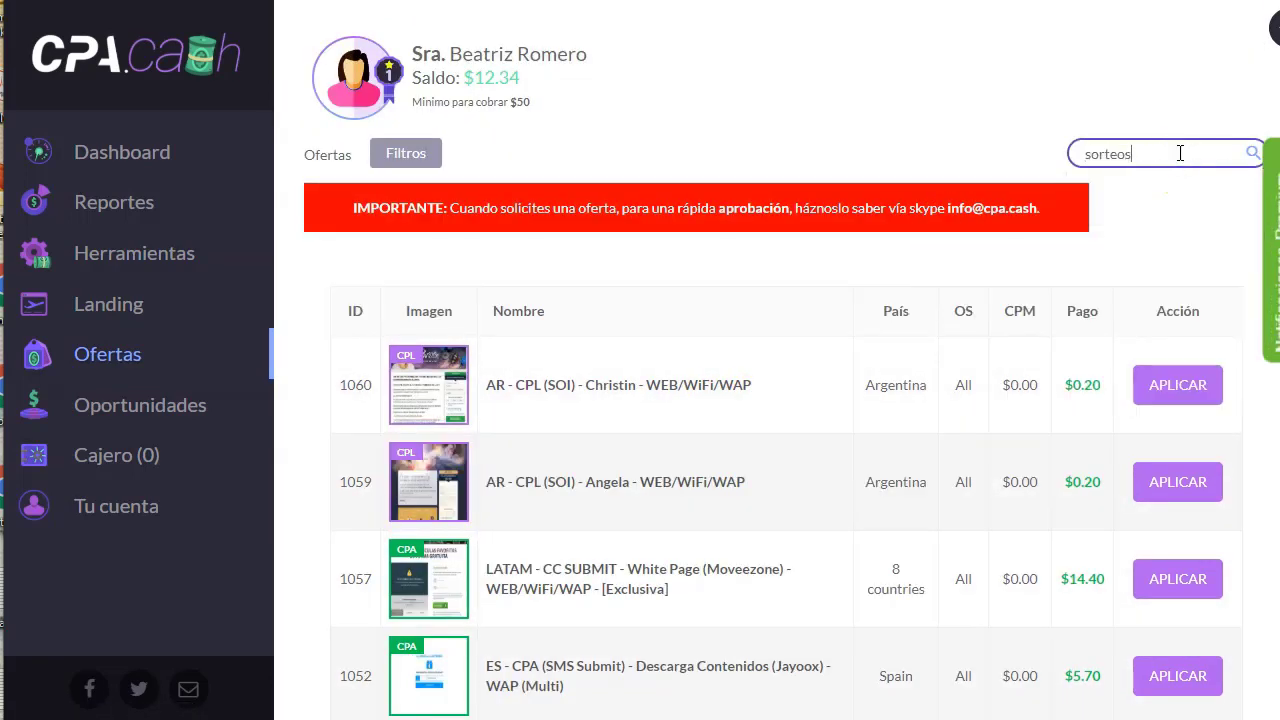
key("Return")
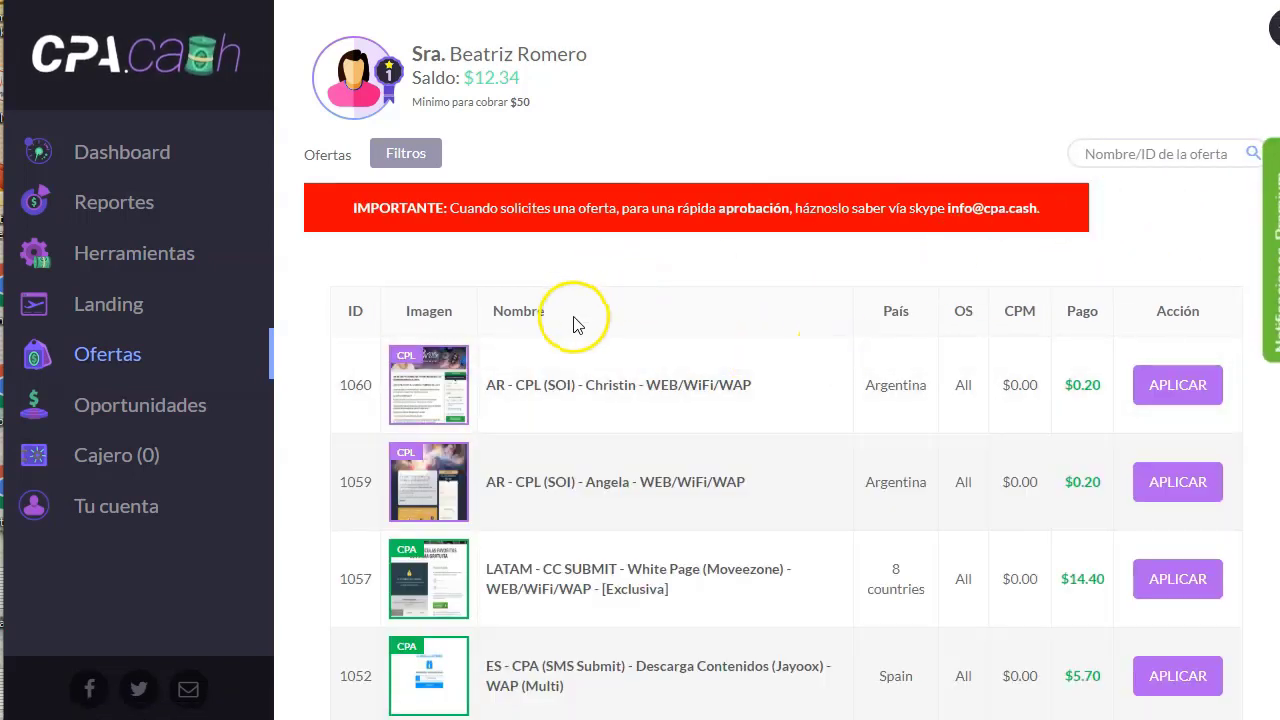
- Look through the offers list for giveaway offers and go to the recommended offers on the dashboard
scroll(754, 341, "down", 1)
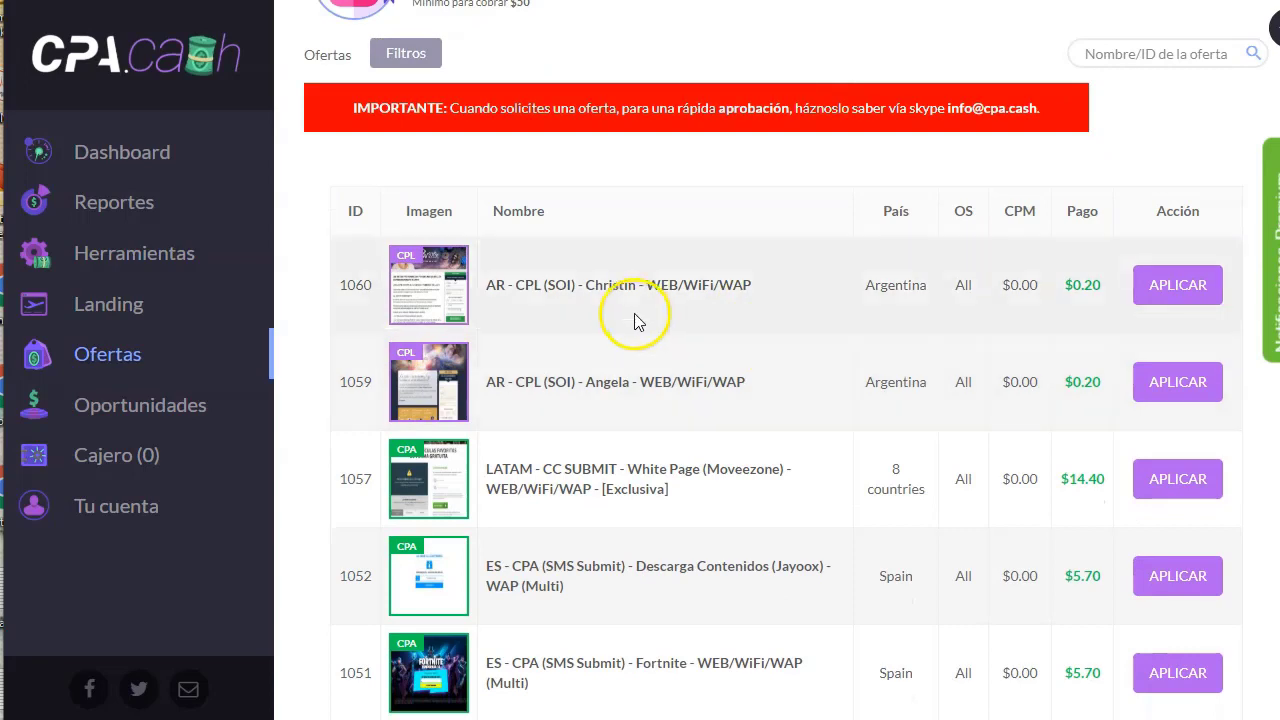
scroll(600, 300, "down", 1)
left_click(677, 300)
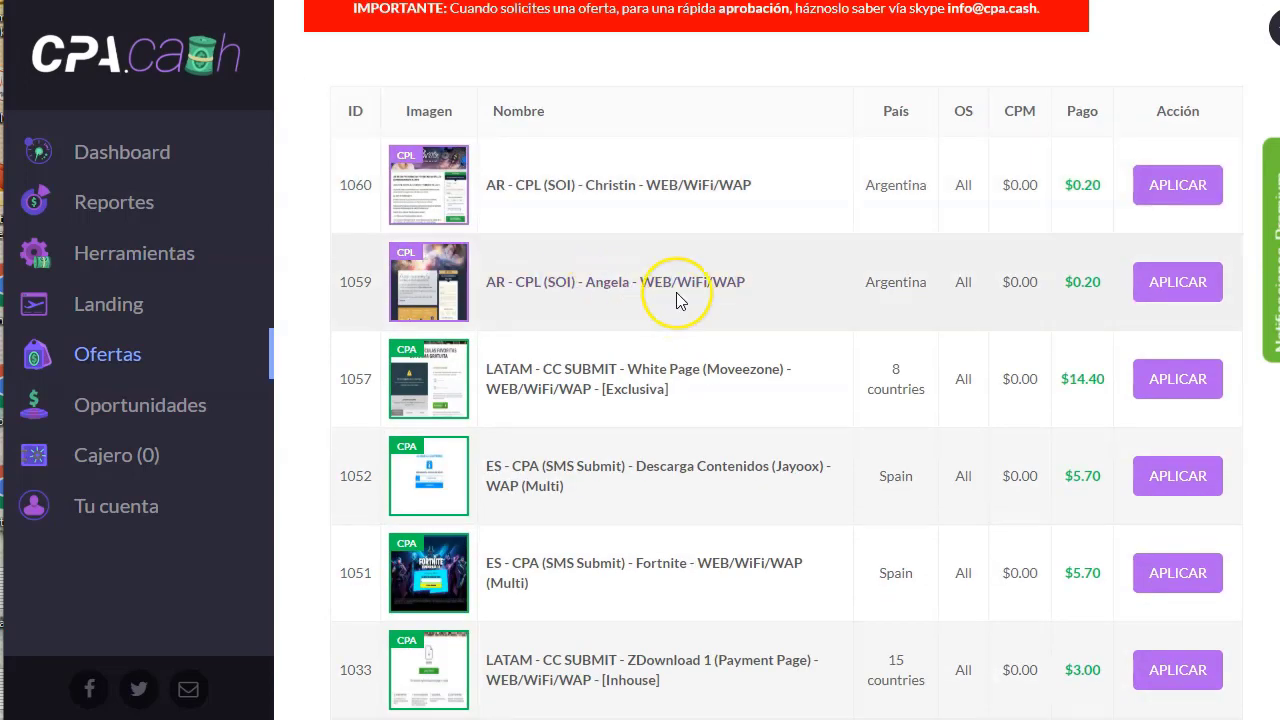
scroll(677, 297, "down", 1)
left_click(680, 312)
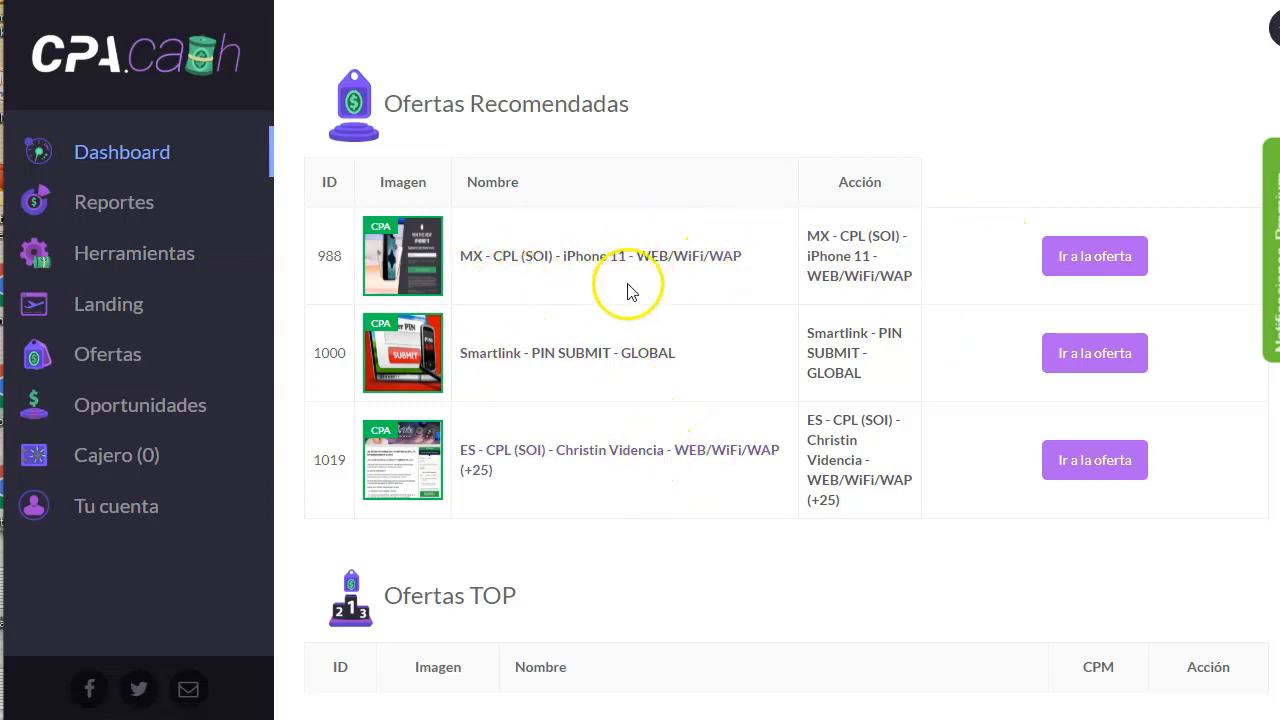
- Open the recommended MX - CPL (SOI) - iPhone 11 offer and review its restrictions, payout and landing page image
left_click(1068, 256)
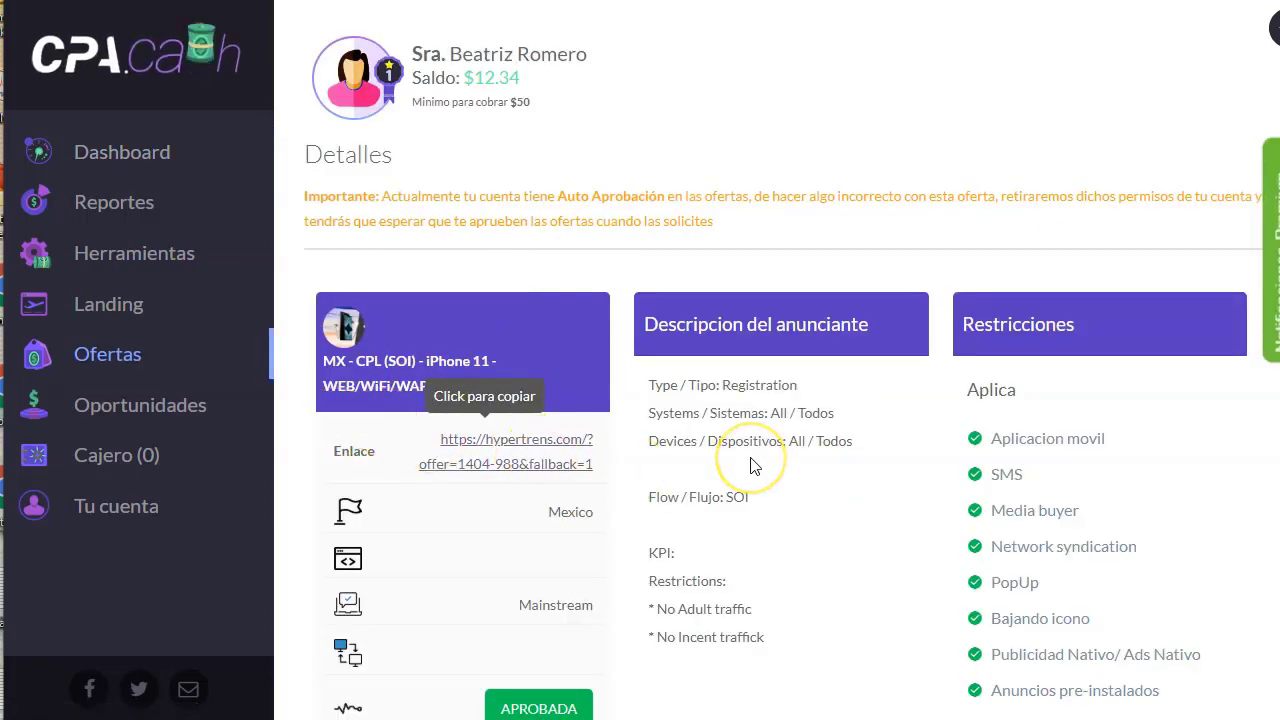
scroll(754, 467, "down", 2)
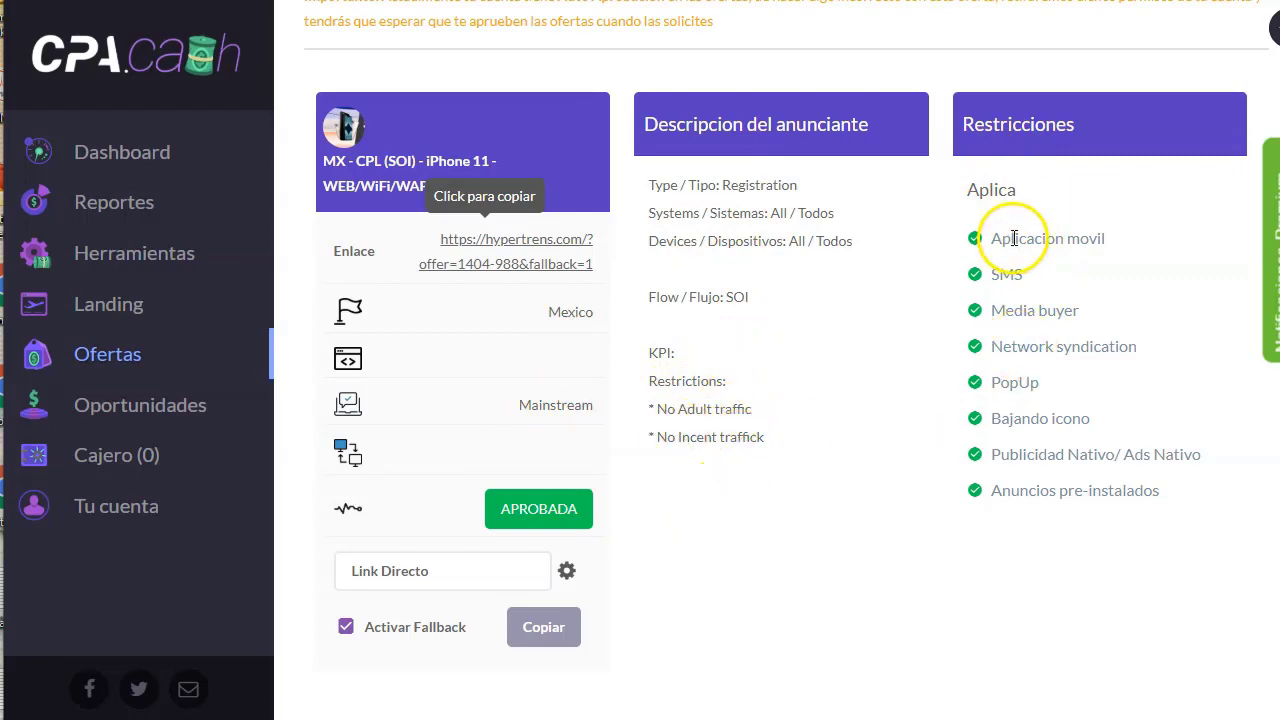
scroll(880, 526, "down", 2)
scroll(737, 491, "down", 5)
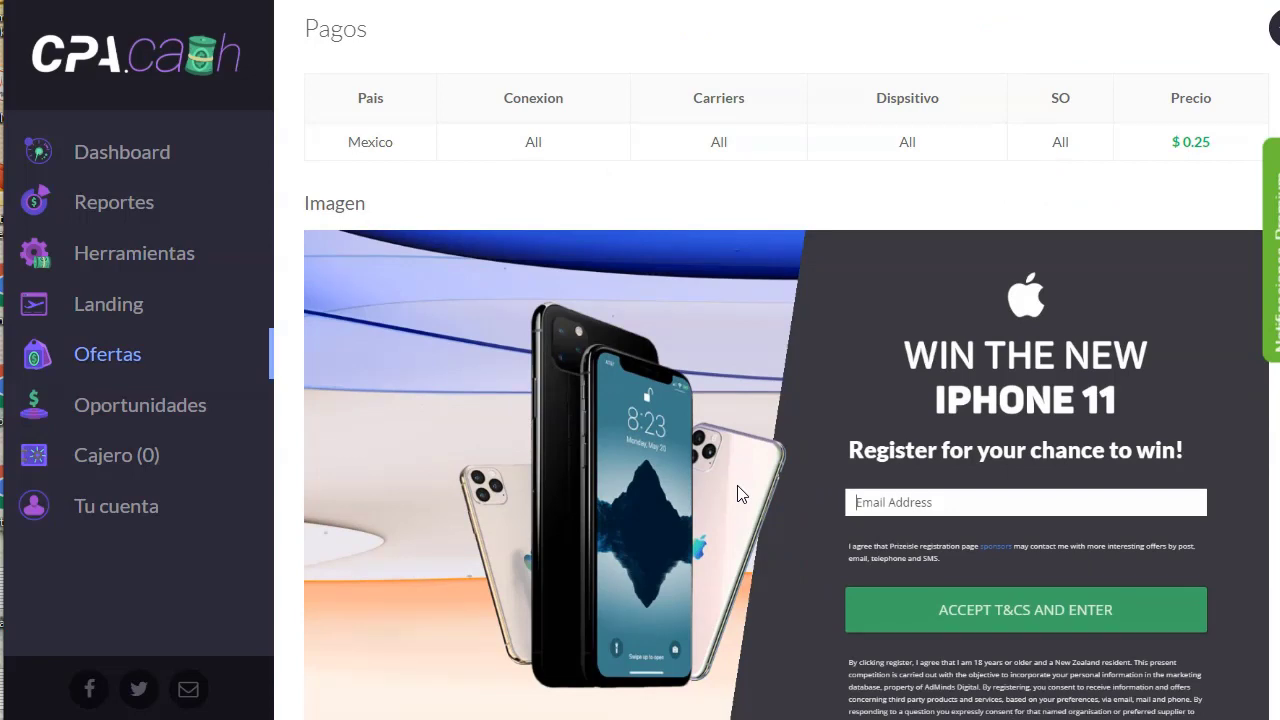
scroll(737, 490, "down", 1)
scroll(737, 490, "up", 6)
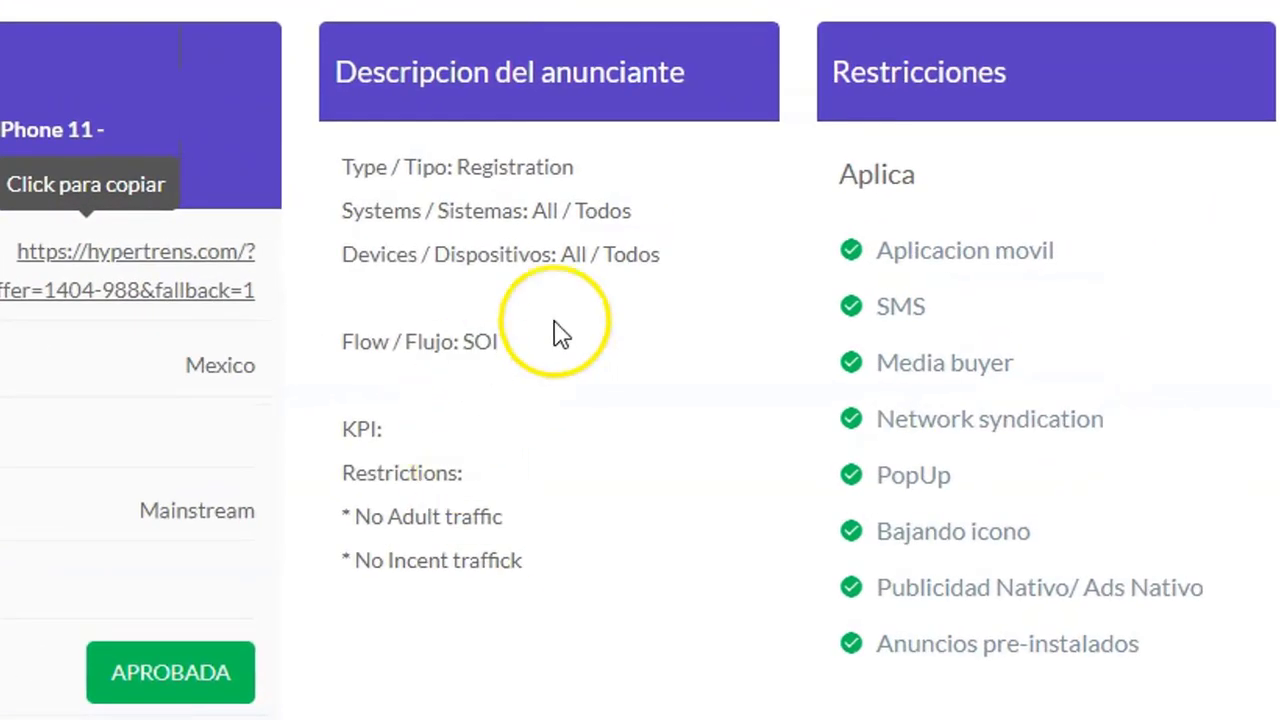
- Highlight the SOI flow in the iPhone 11 offer's advertiser description and check its traffic restrictions and payout table again
left_click_drag(500, 341, 335, 344)
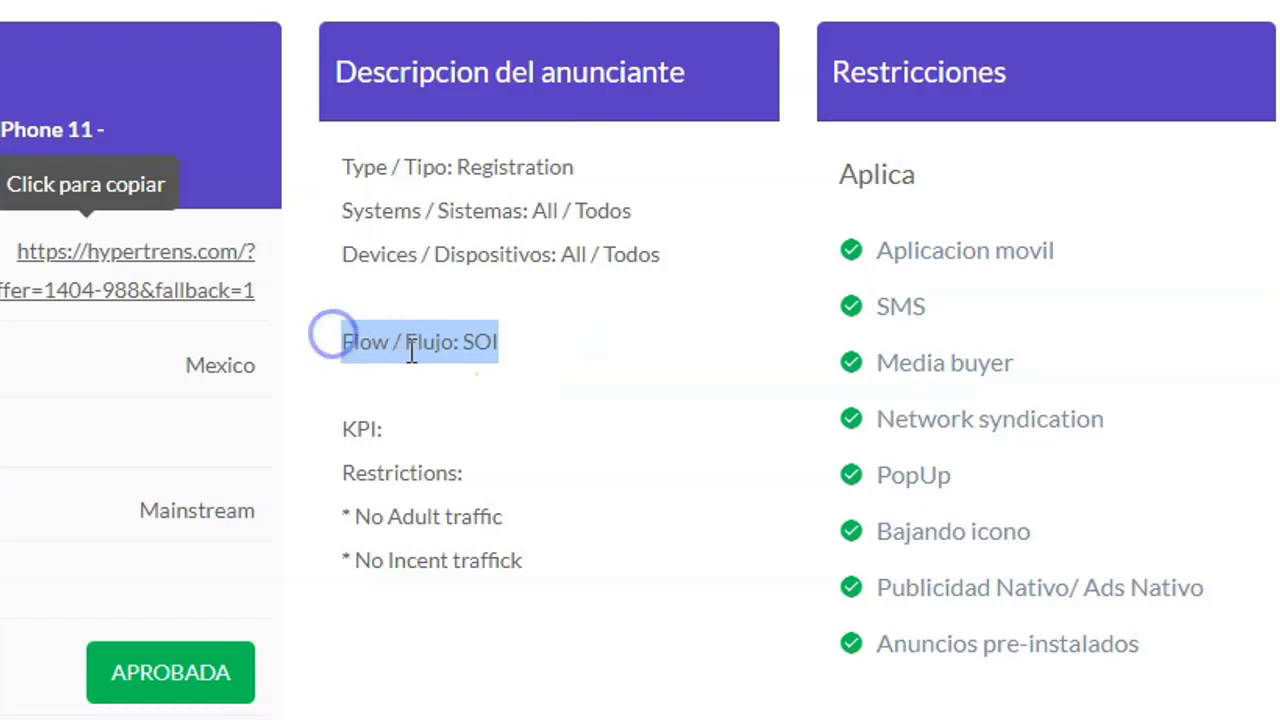
left_click(477, 348)
double_click(480, 342)
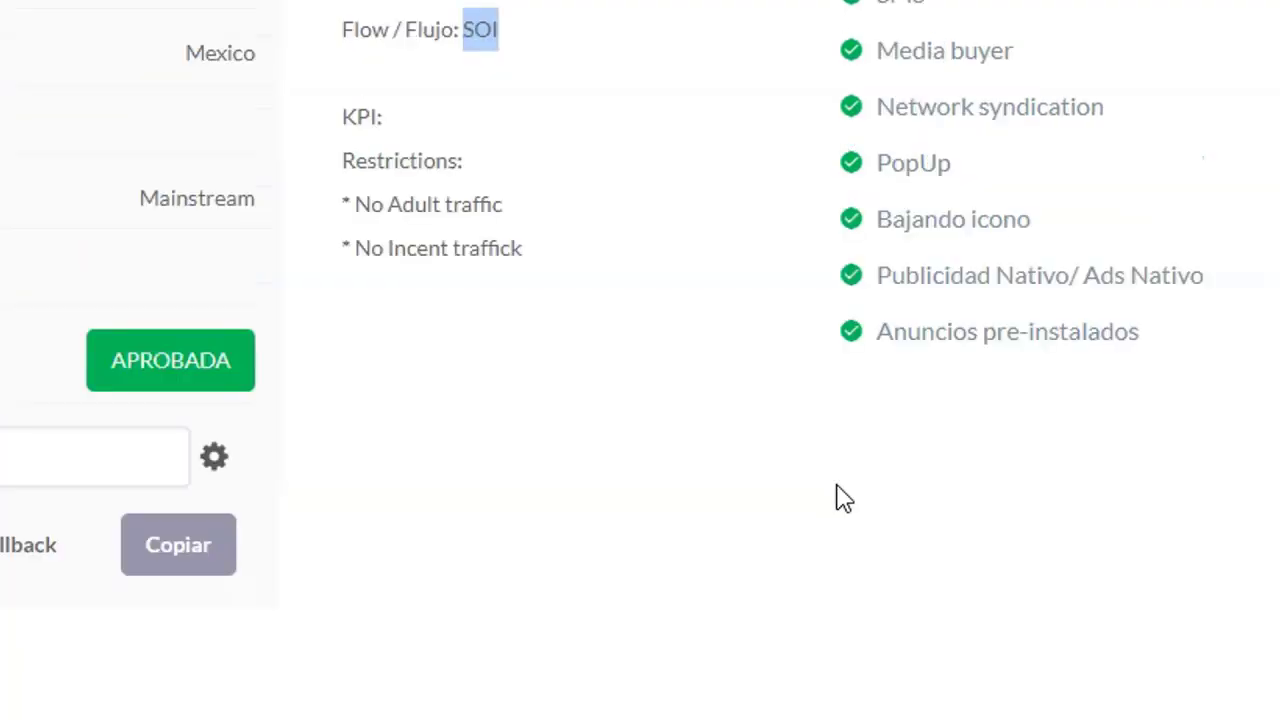
scroll(843, 496, "up", 6)
scroll(843, 494, "down", 3)
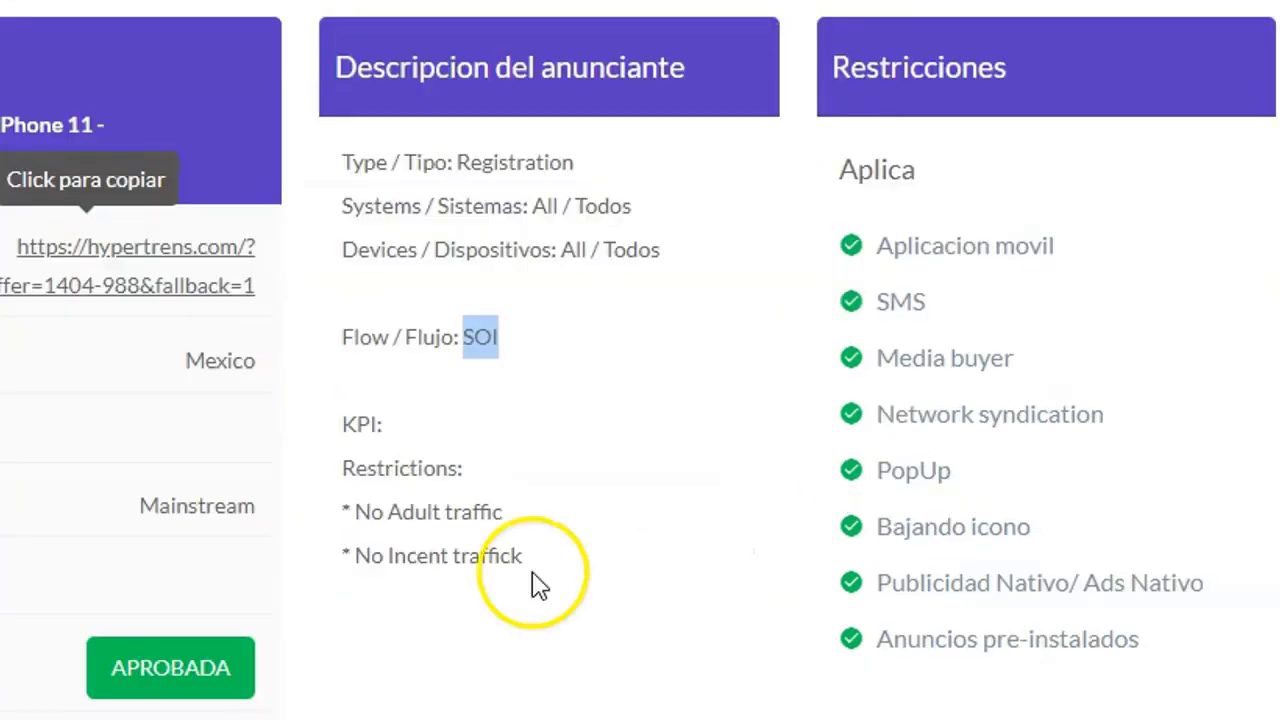
scroll(535, 583, "down", 3)
scroll(537, 585, "down", 5)
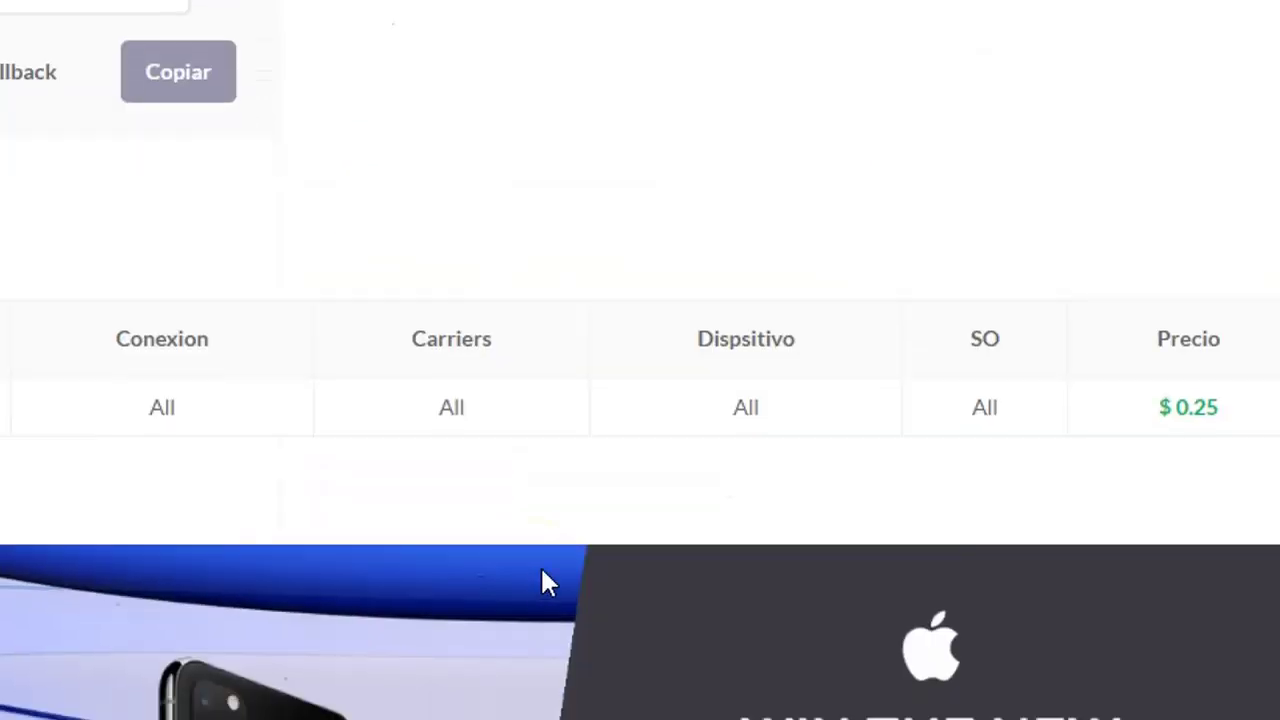
- Highlight the price in the iPhone 11 offer's payout table and review its landing page image
triple_click(1152, 416)
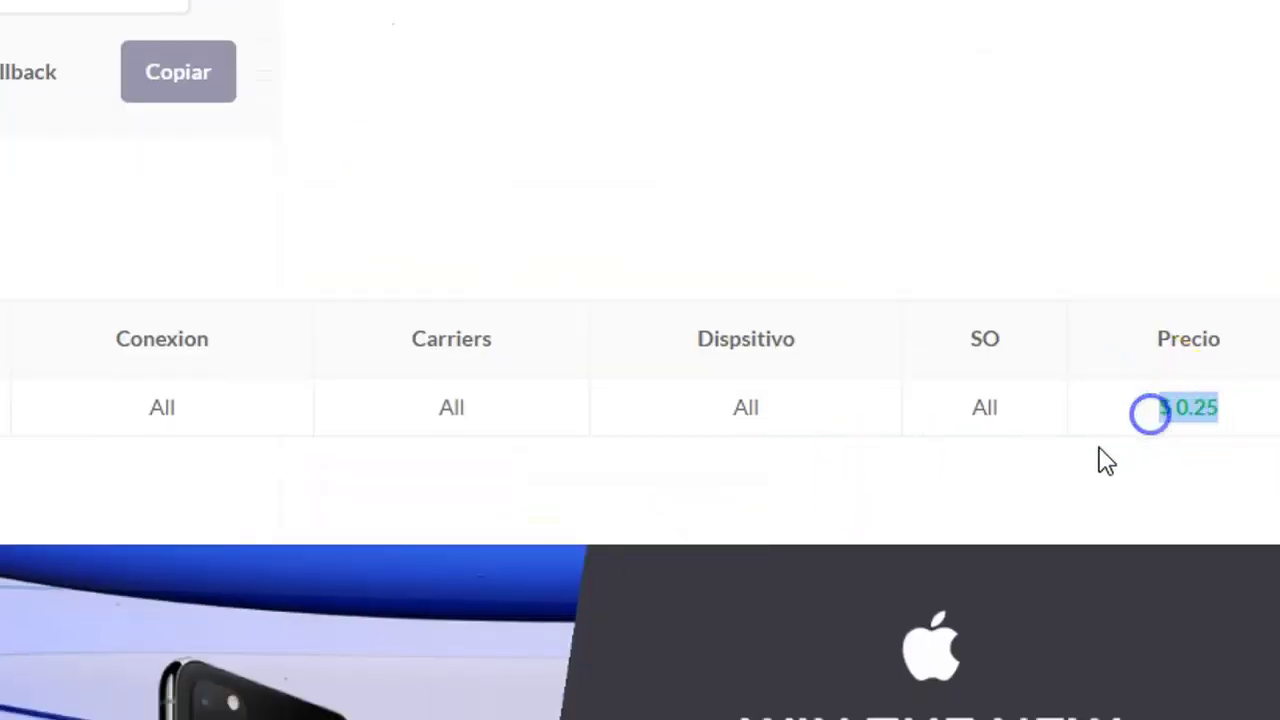
left_click(1082, 474)
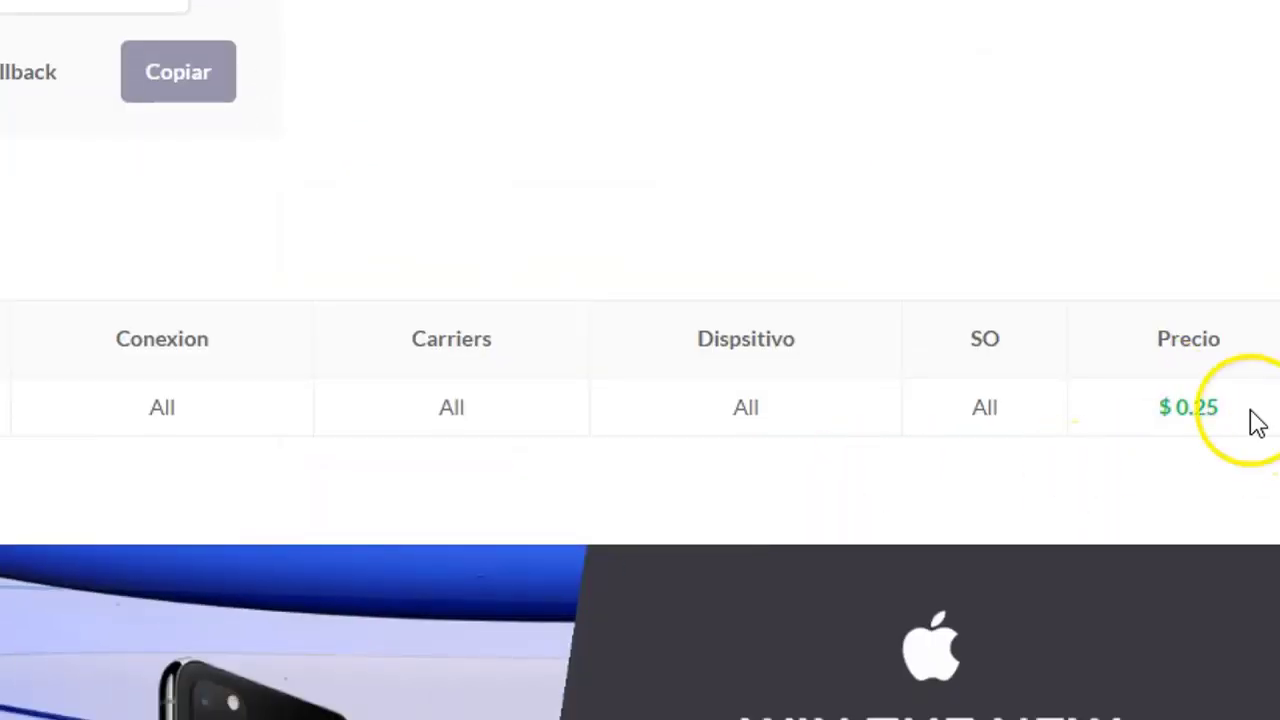
left_click_drag(1228, 420, 1155, 415)
left_click(1057, 484)
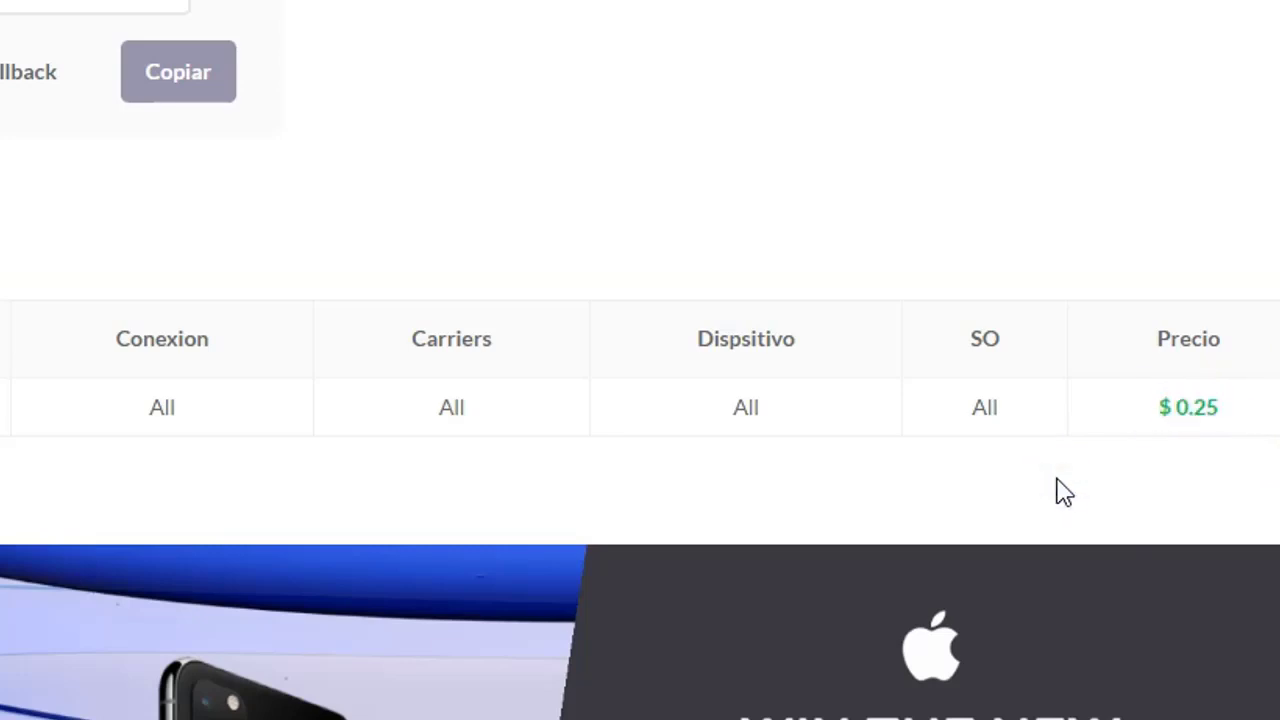
scroll(646, 571, "down", 5)
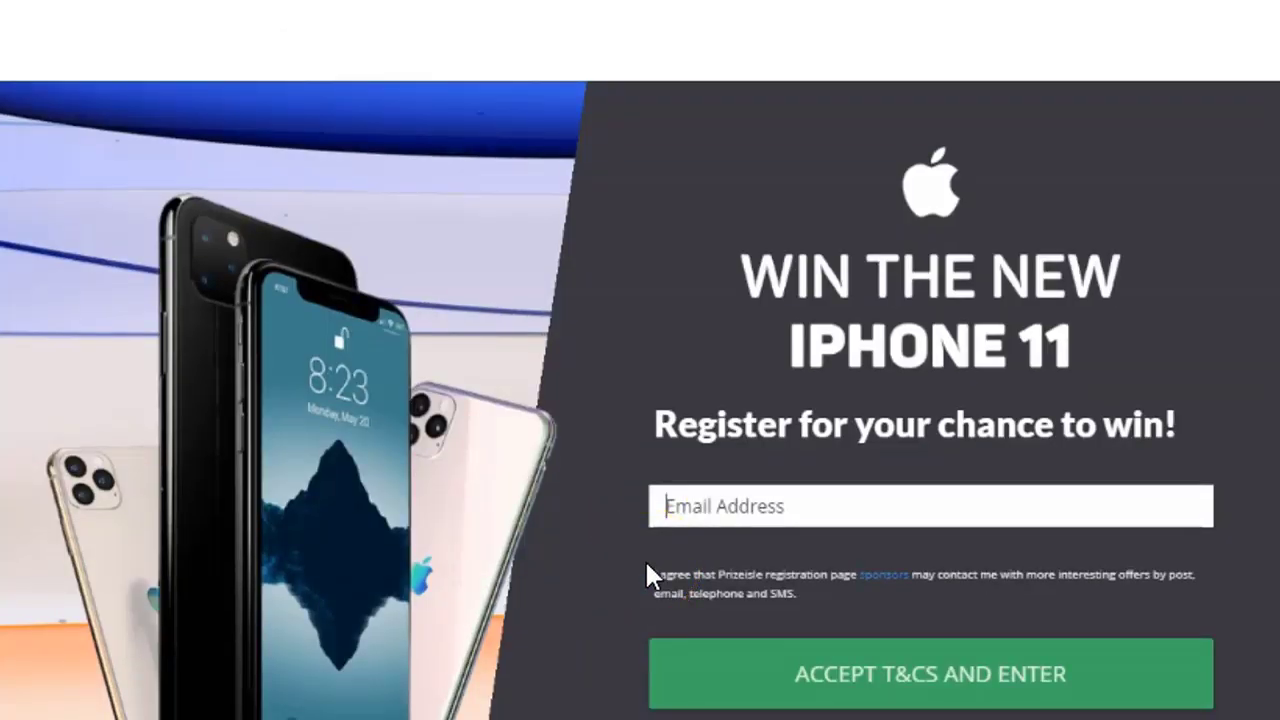
scroll(645, 559, "up", 10)
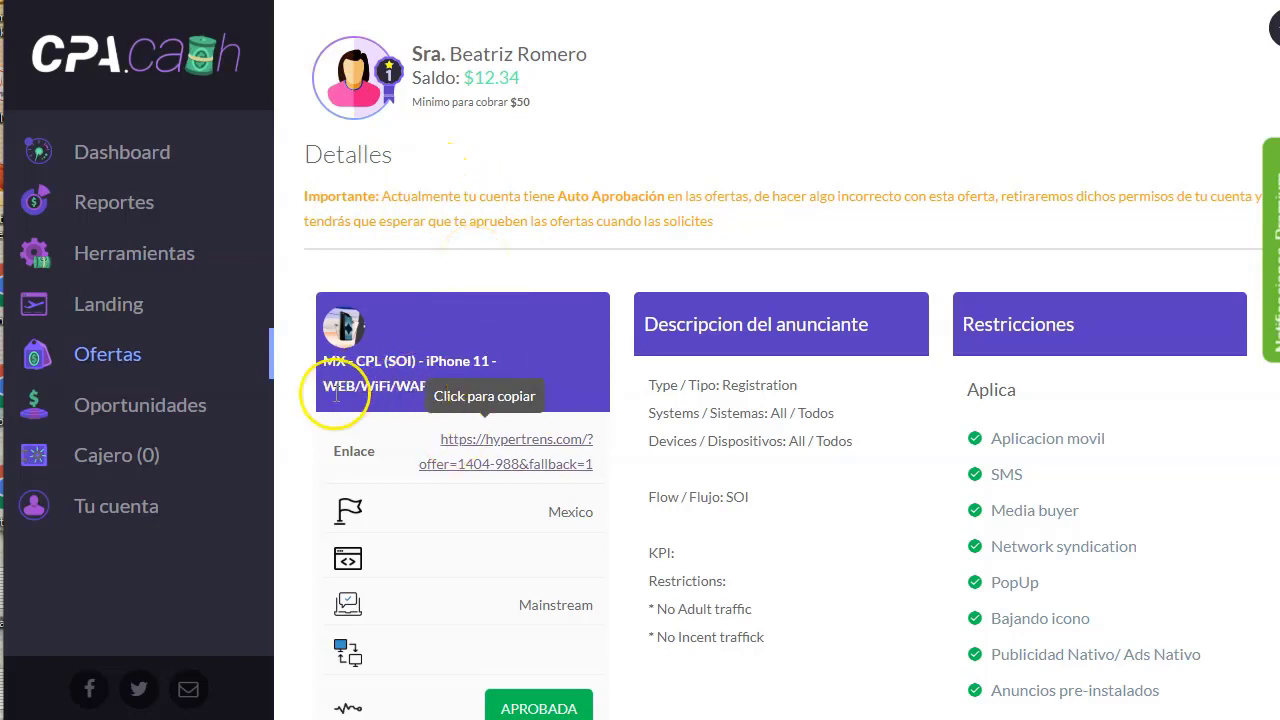
- Return to the CPA.cash offers list and search it for "walmart"
left_click(148, 366)
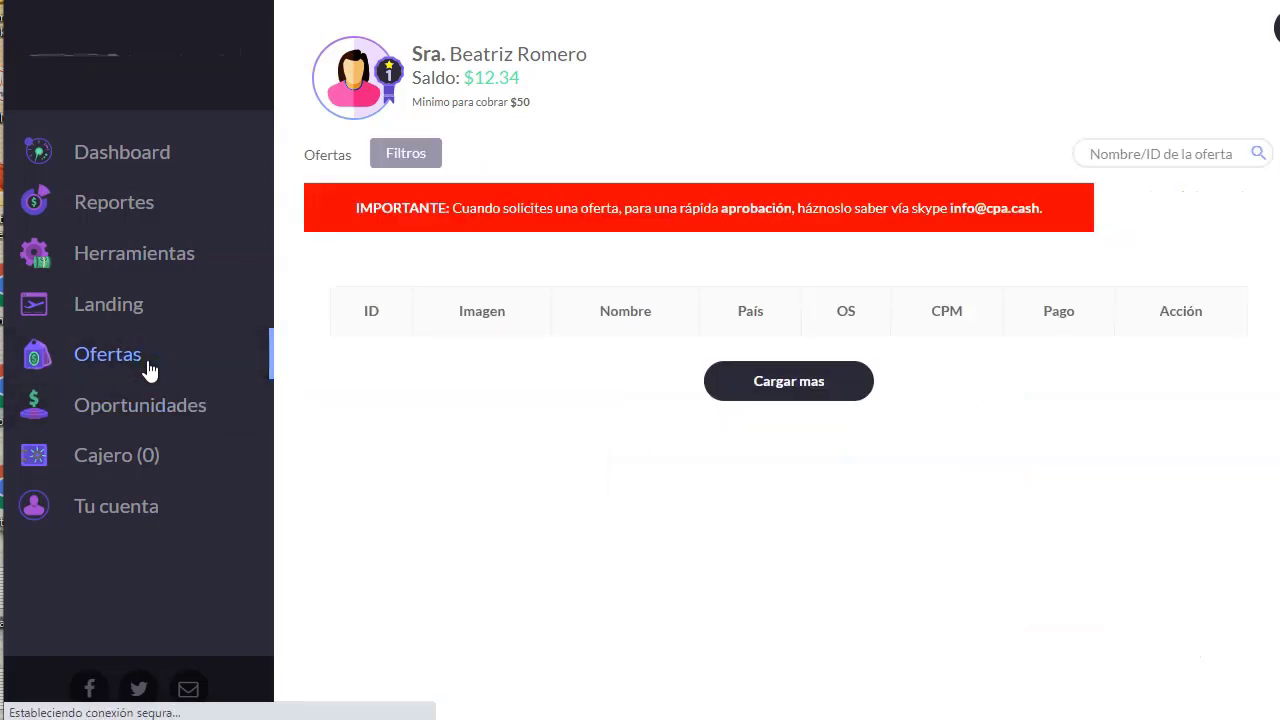
left_click(1181, 155)
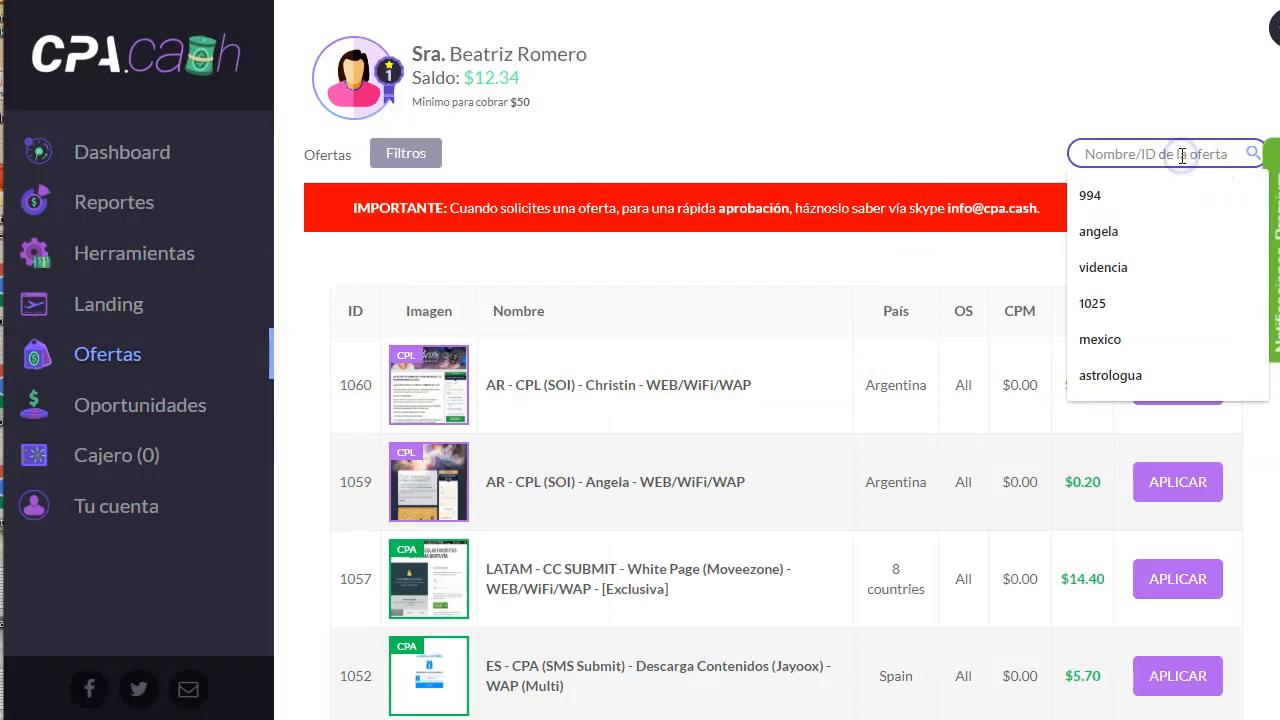
type("walmart")
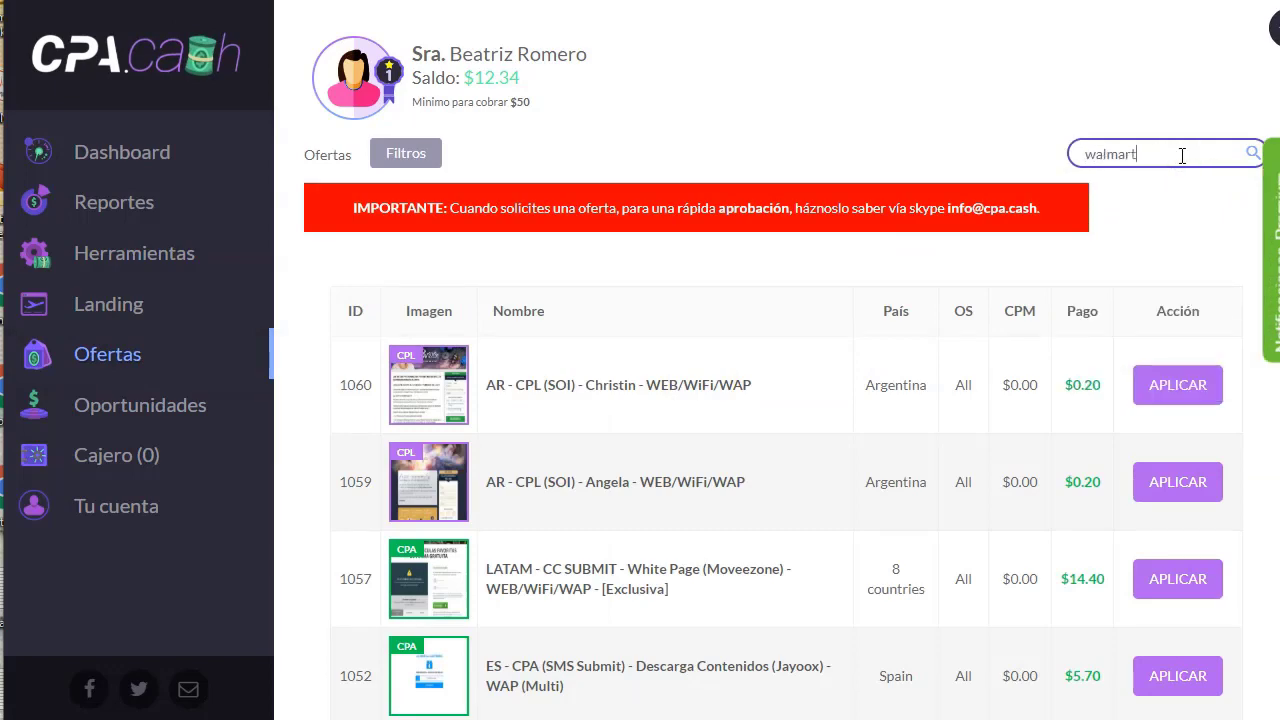
key("Return")
- Highlight the payout of the US - CPL (SOI) - Win a Walmart Gift Card (YouSweeps) offer and open its details
scroll(814, 343, "down", 1)
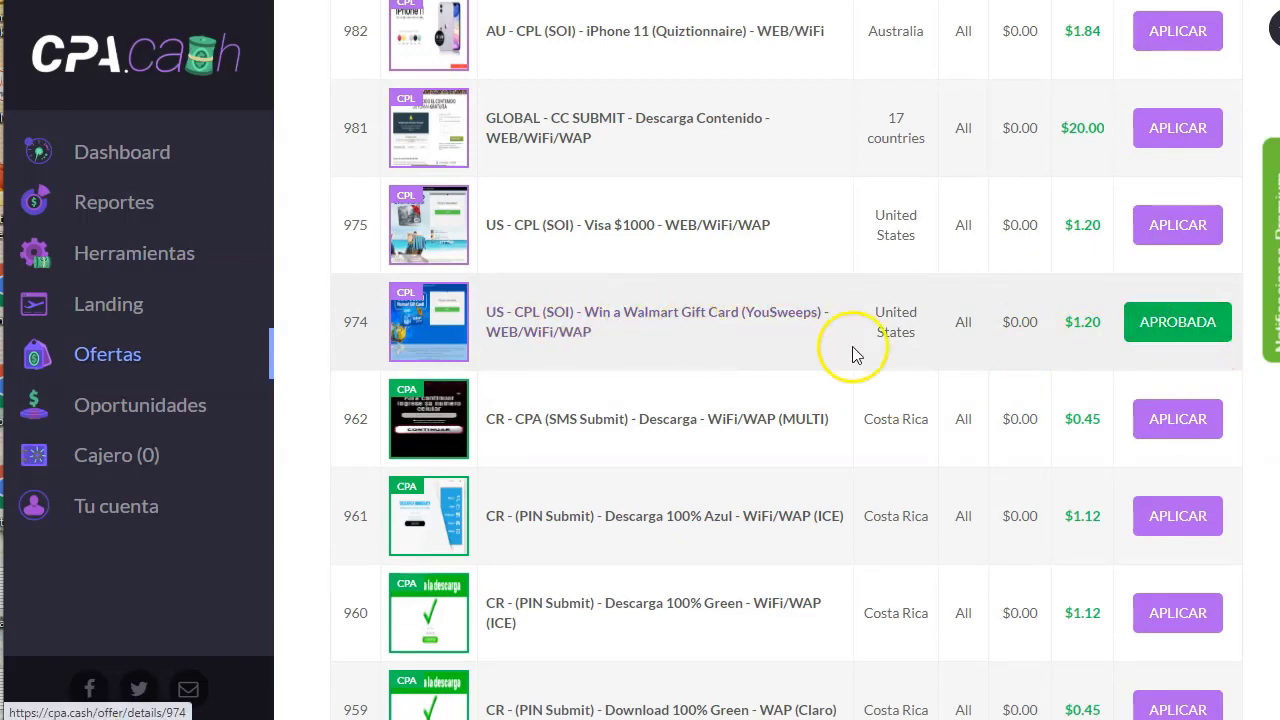
left_click(1107, 326)
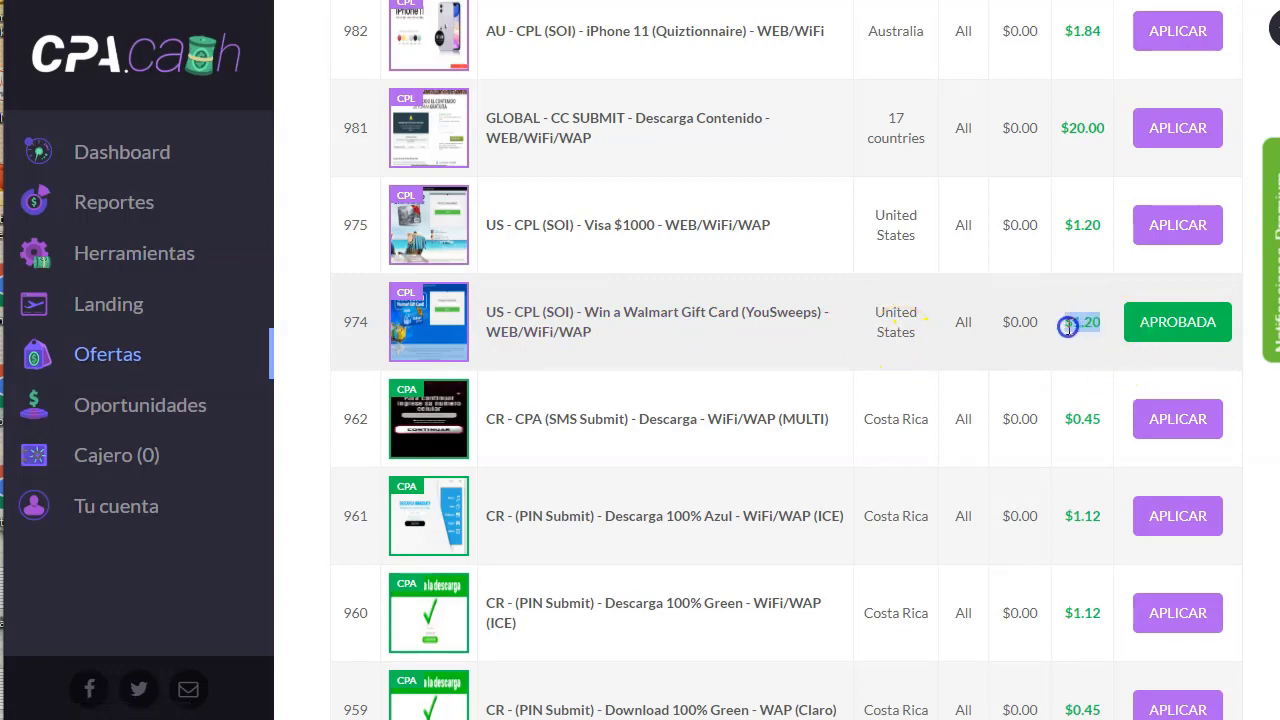
left_click(620, 322)
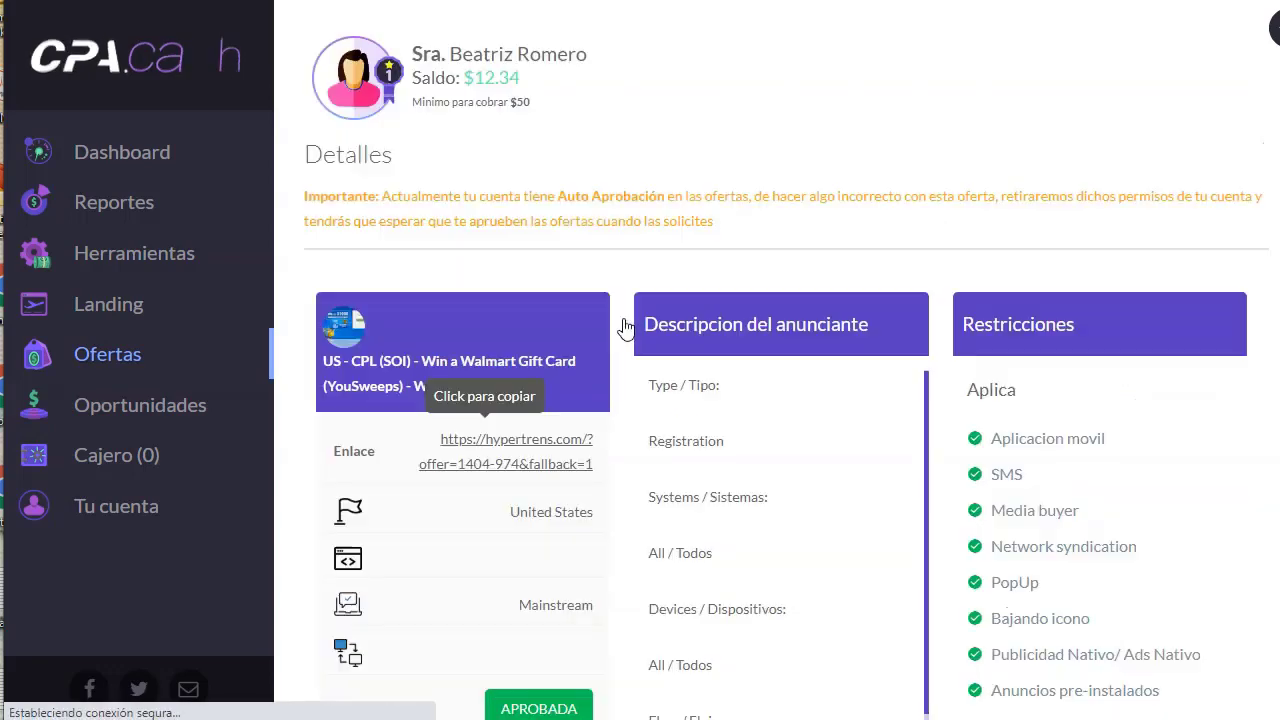
- Highlight "Convert on a first page email submit" in the Walmart offer's advertiser description and review its restrictions and landing page image
scroll(737, 360, "down", 2)
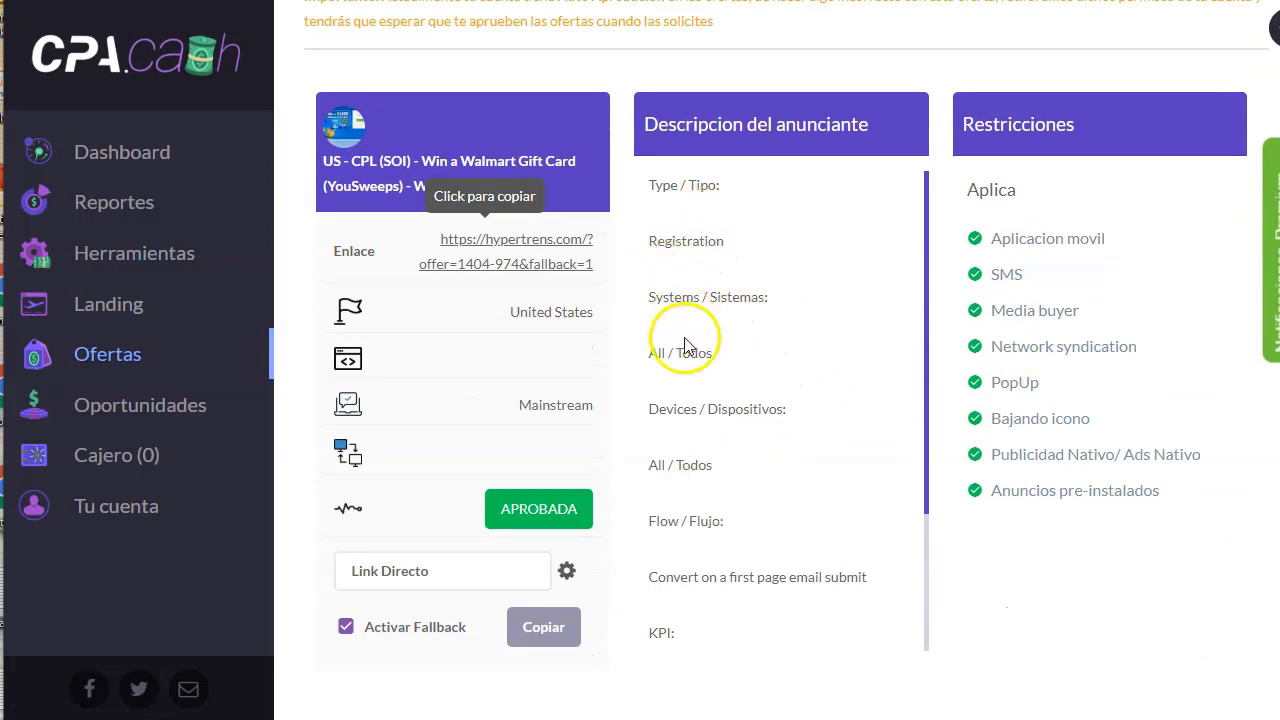
scroll(745, 480, "down", 2)
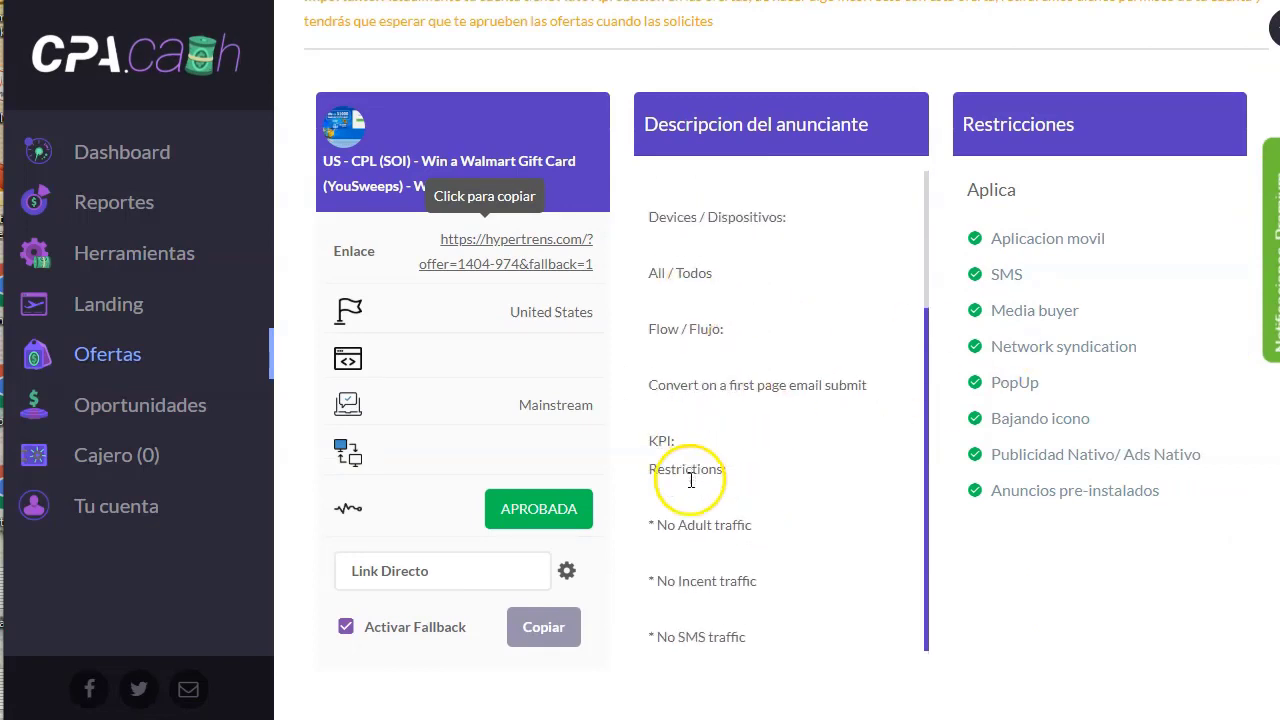
left_click_drag(645, 386, 778, 409)
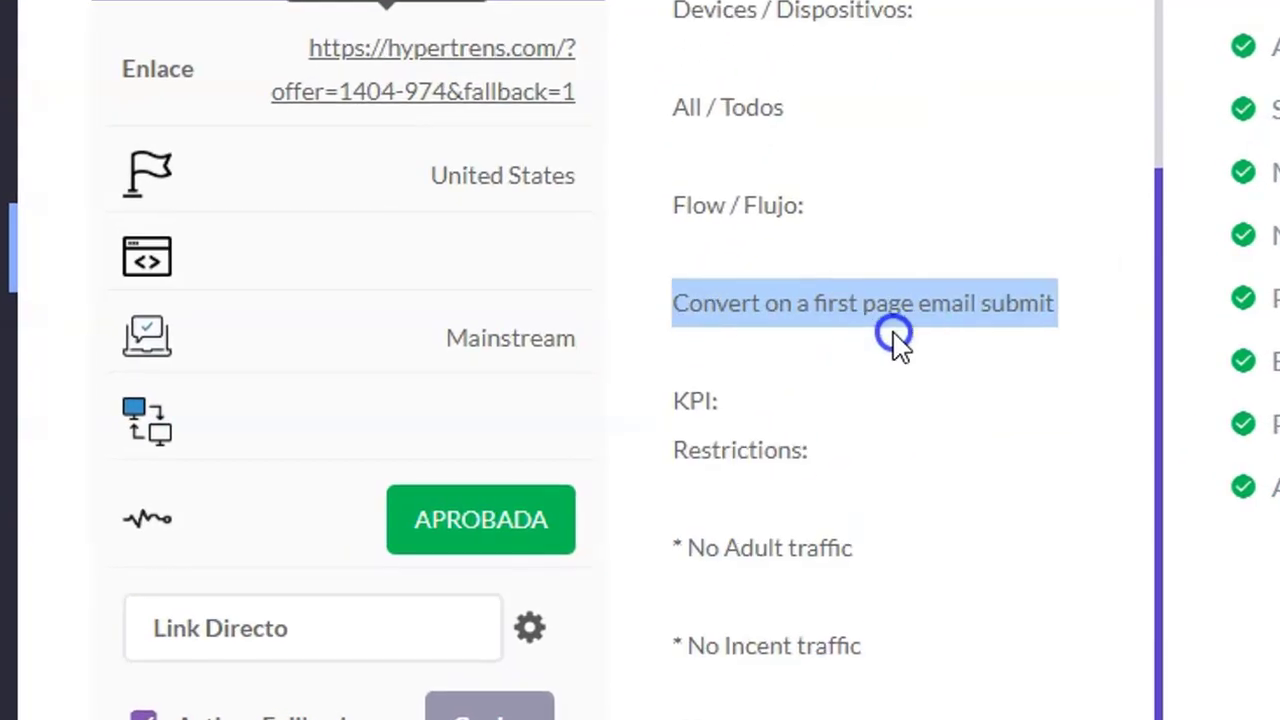
left_click_drag(897, 340, 1075, 300)
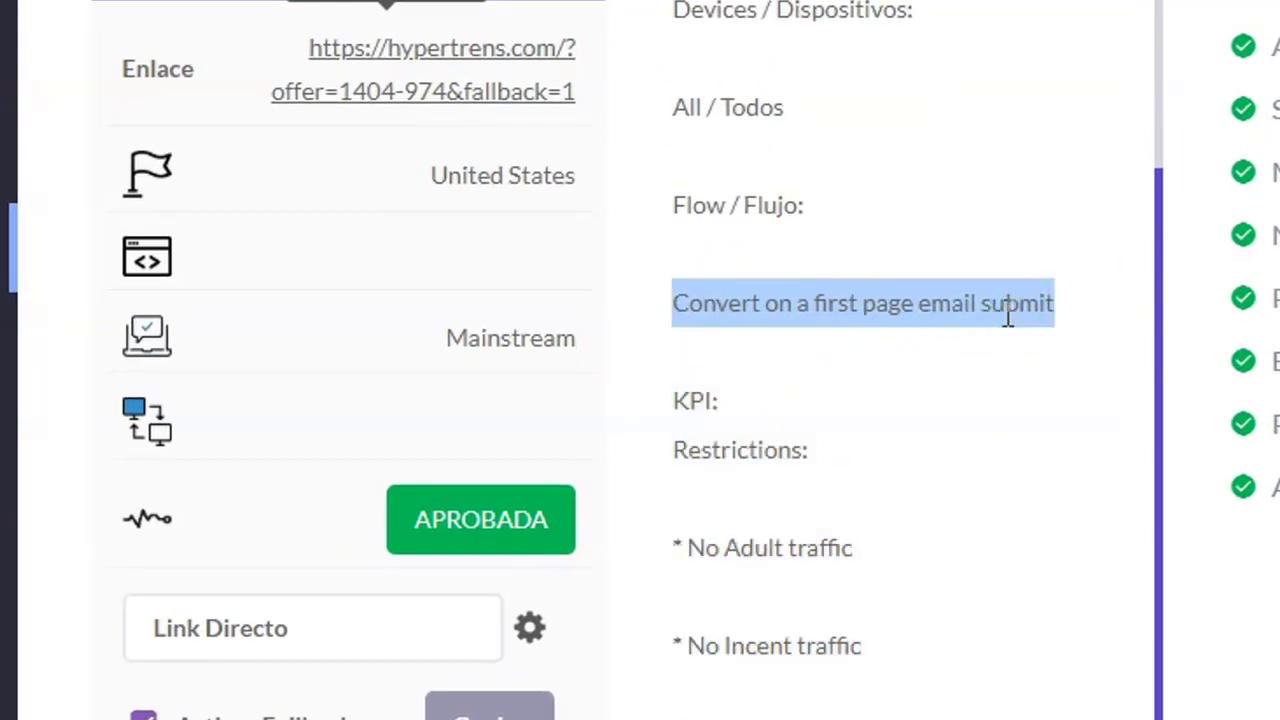
scroll(1006, 313, "down", 8)
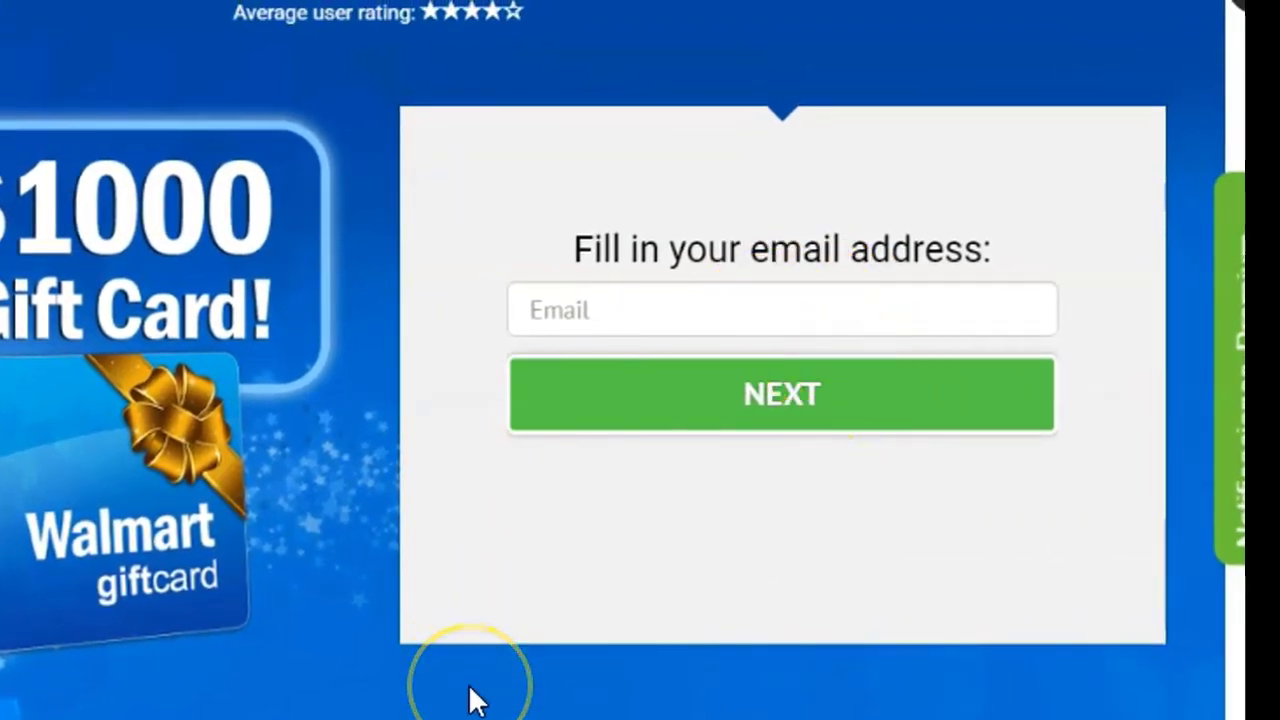
scroll(476, 700, "up", 8)
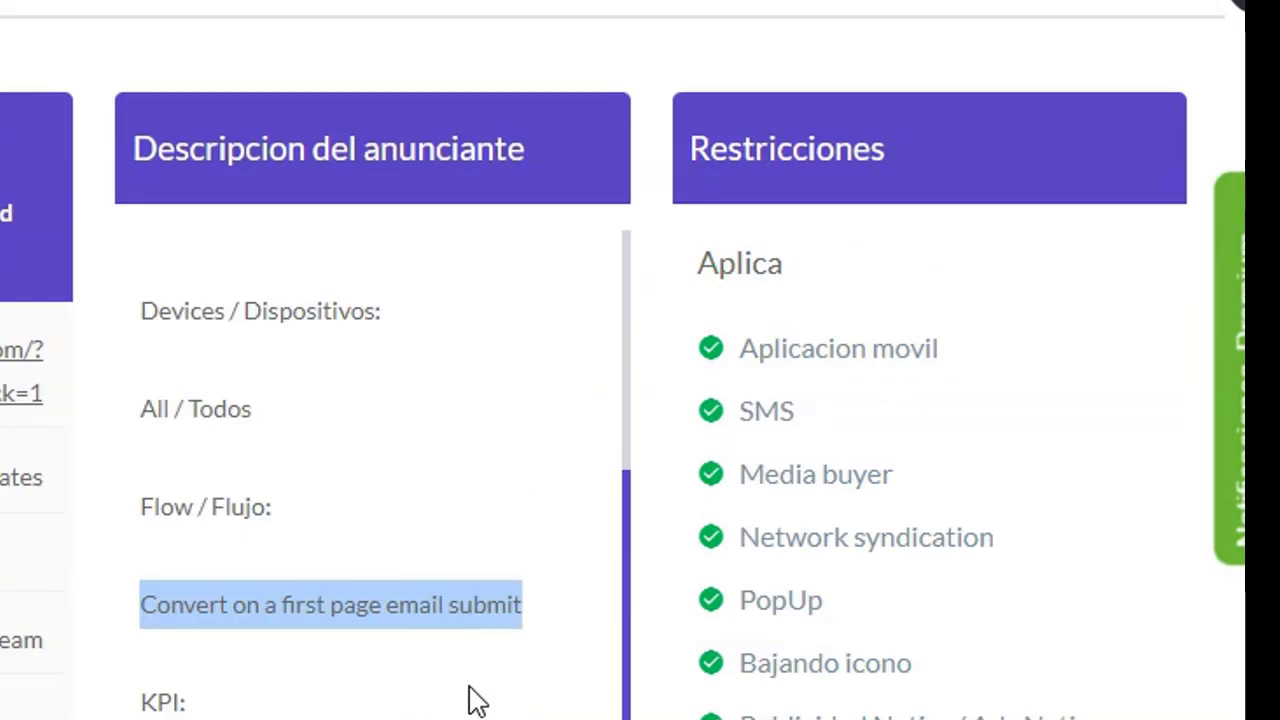
scroll(476, 700, "down", 2)
- Switch to MaxBounty to look over the sweepstakes campaigns, and return to the Walmart offer's details on CPA.cash
left_click(411, 430)
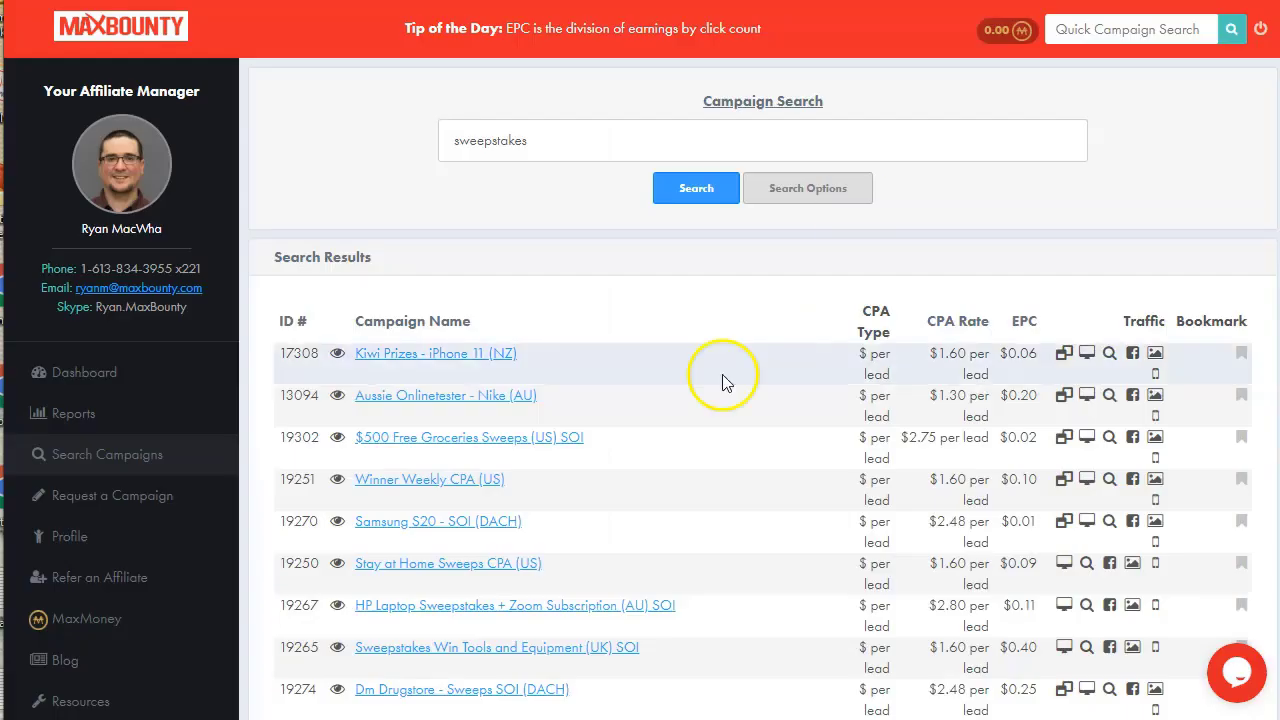
scroll(585, 420, "down", 2)
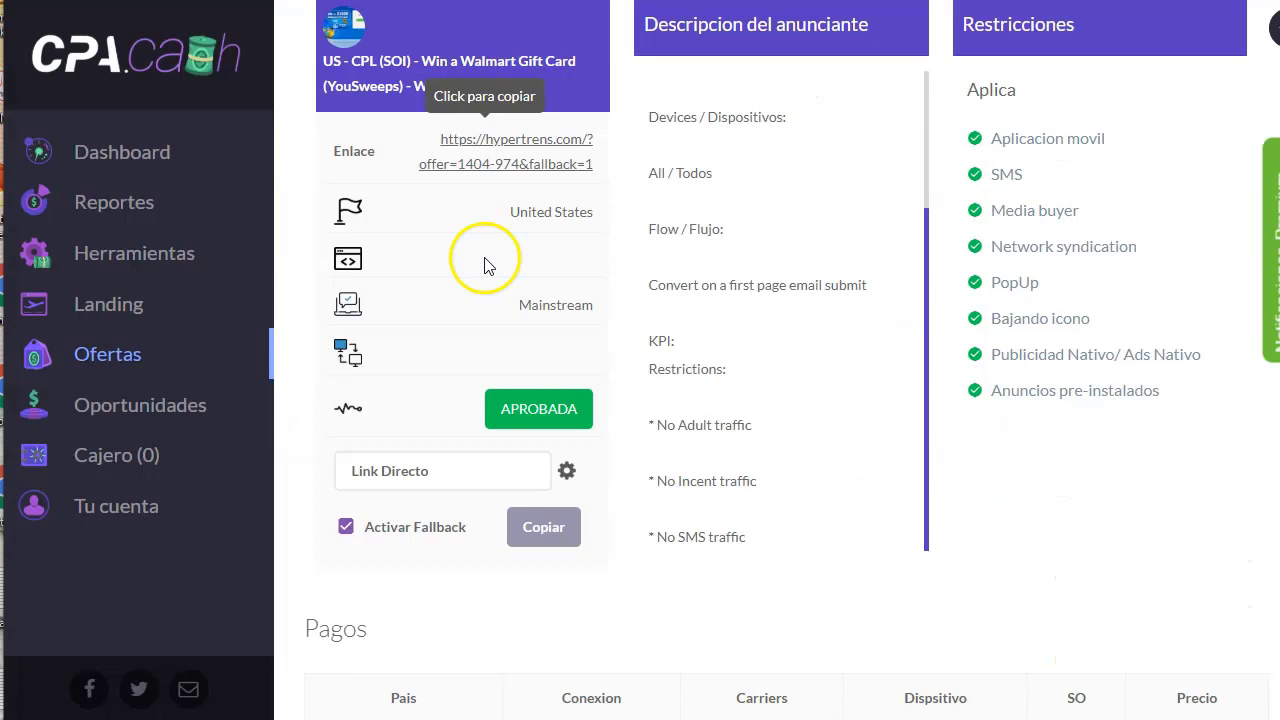
scroll(623, 320, "up", 2)
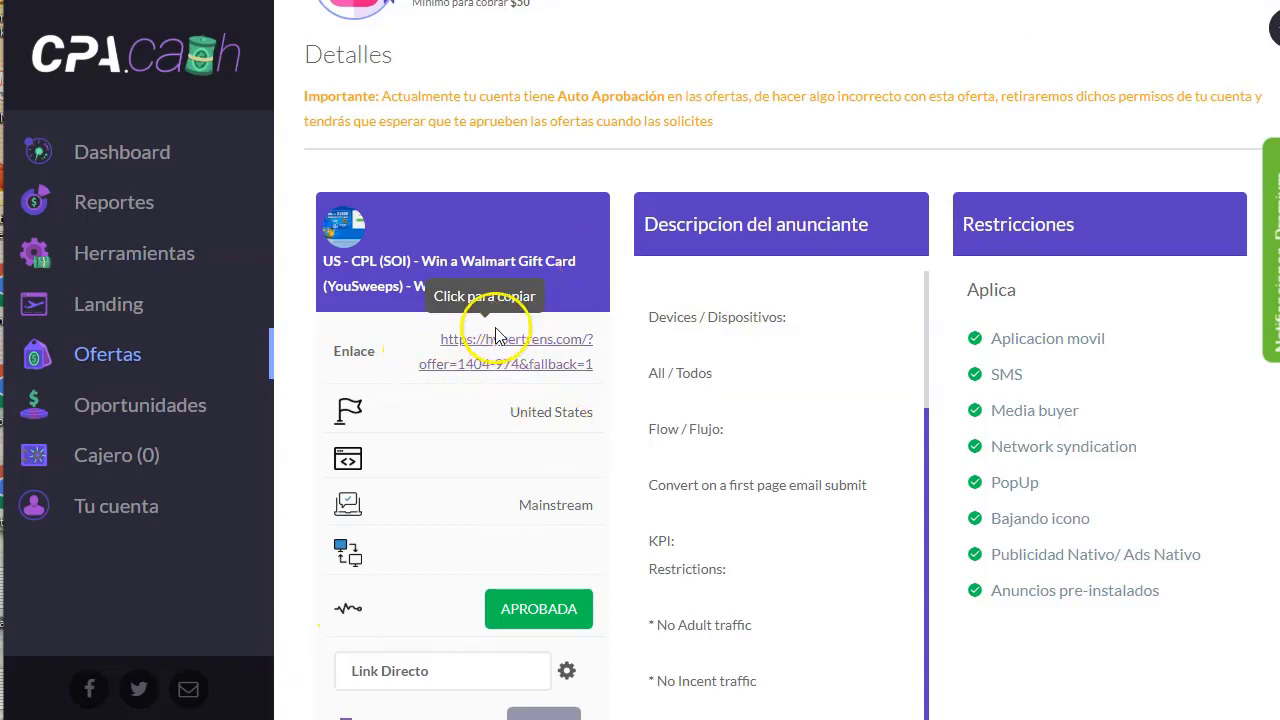
- Copy the Walmart offer's link into the tutorial outline slide after "Elegir la oferta Sweepstakes:", followed by "(en cpa.cash)"
left_click(496, 364)
key("ctrl+c")
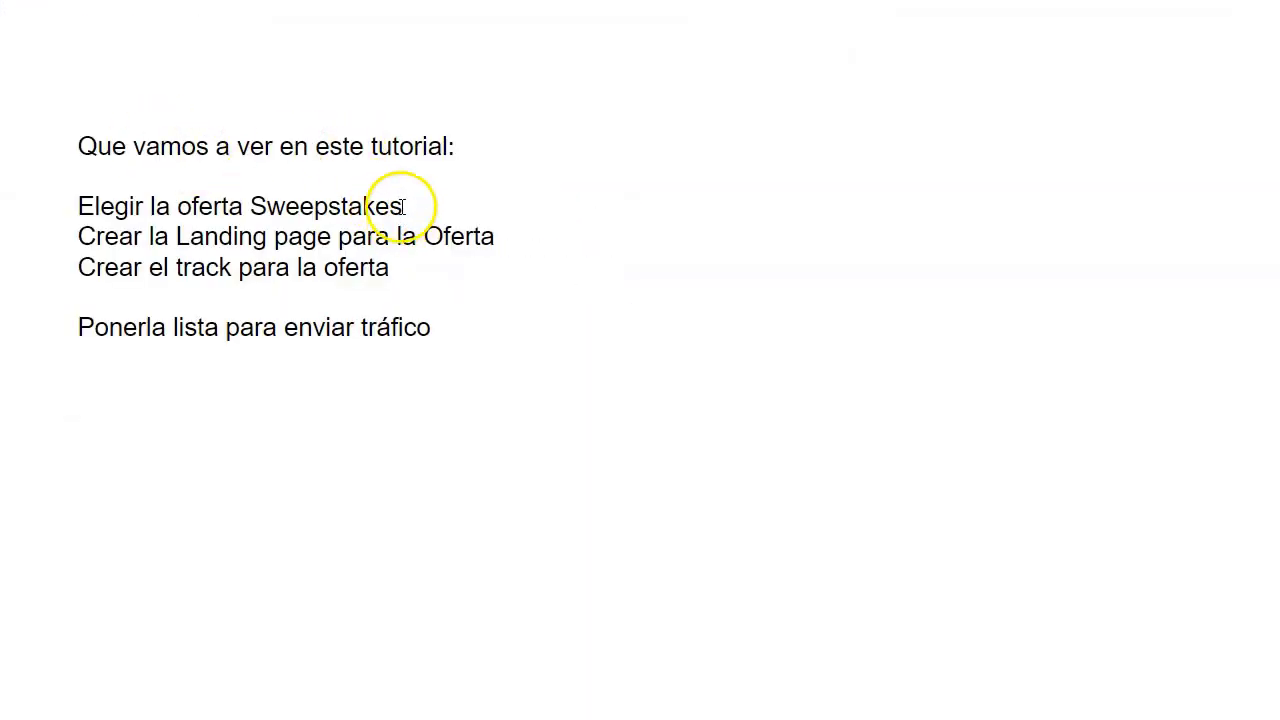
left_click(405, 207)
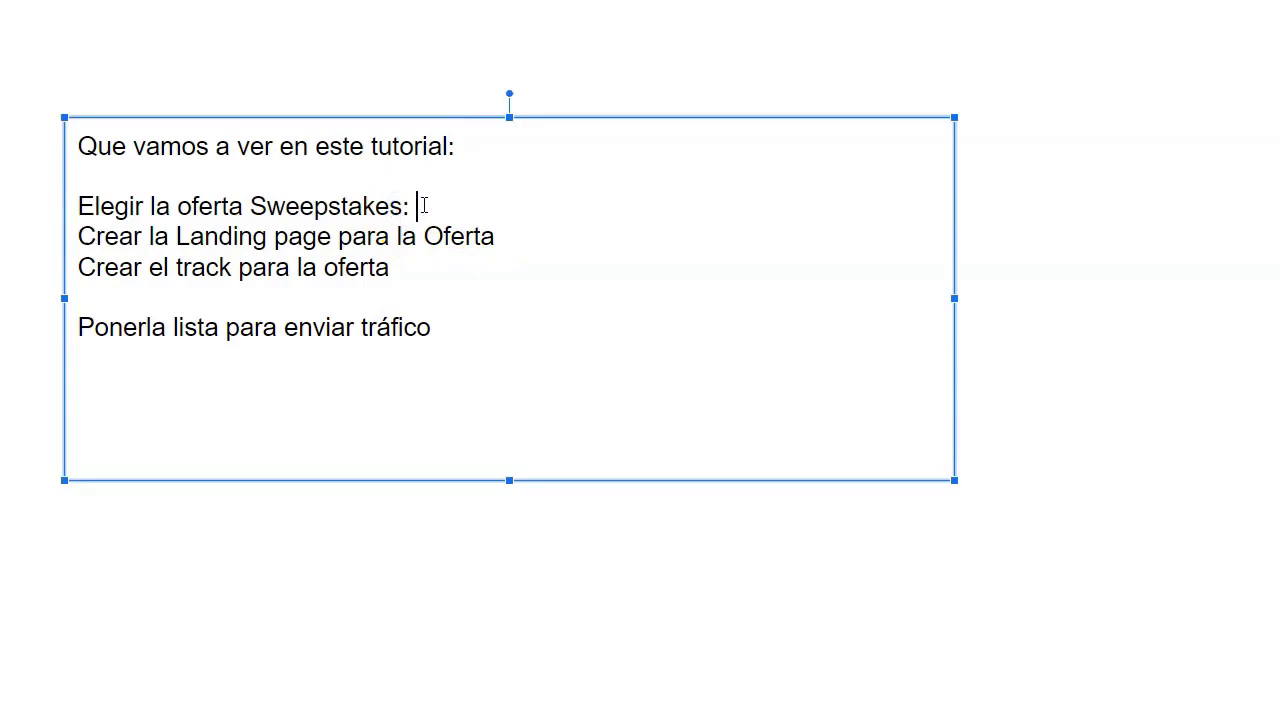
key("ctrl+v")
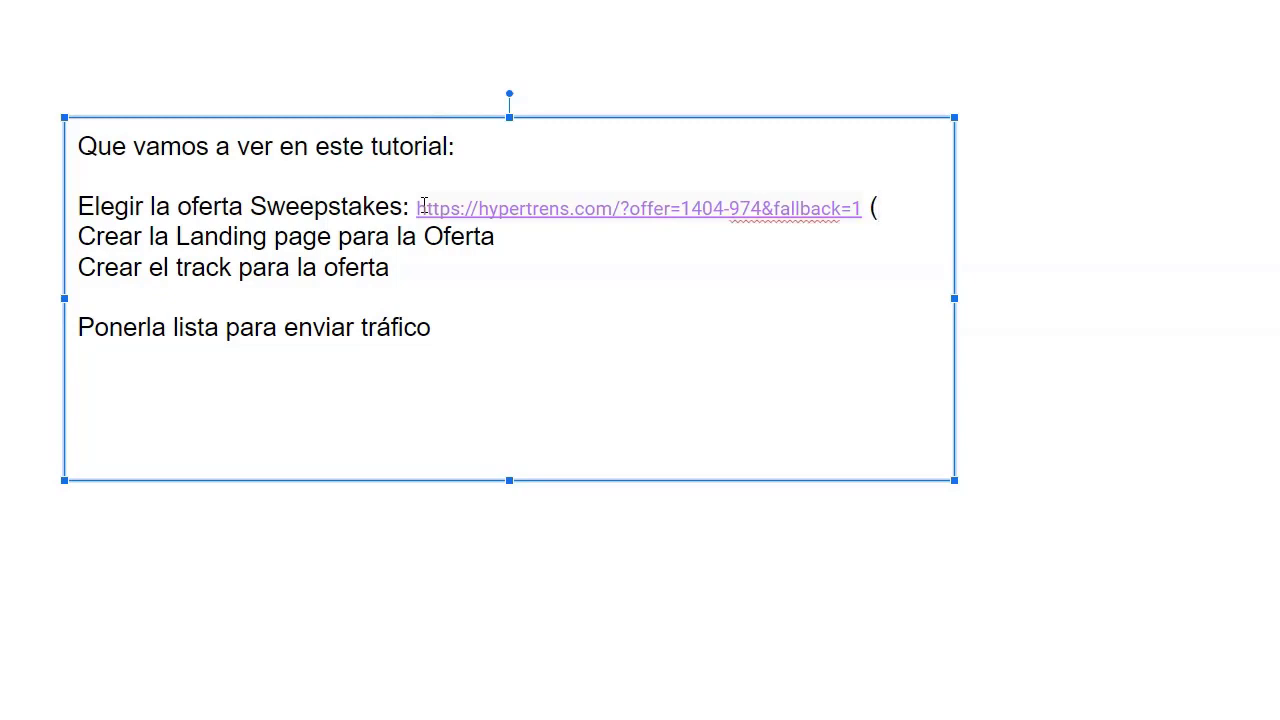
type("(en cpa.cash")
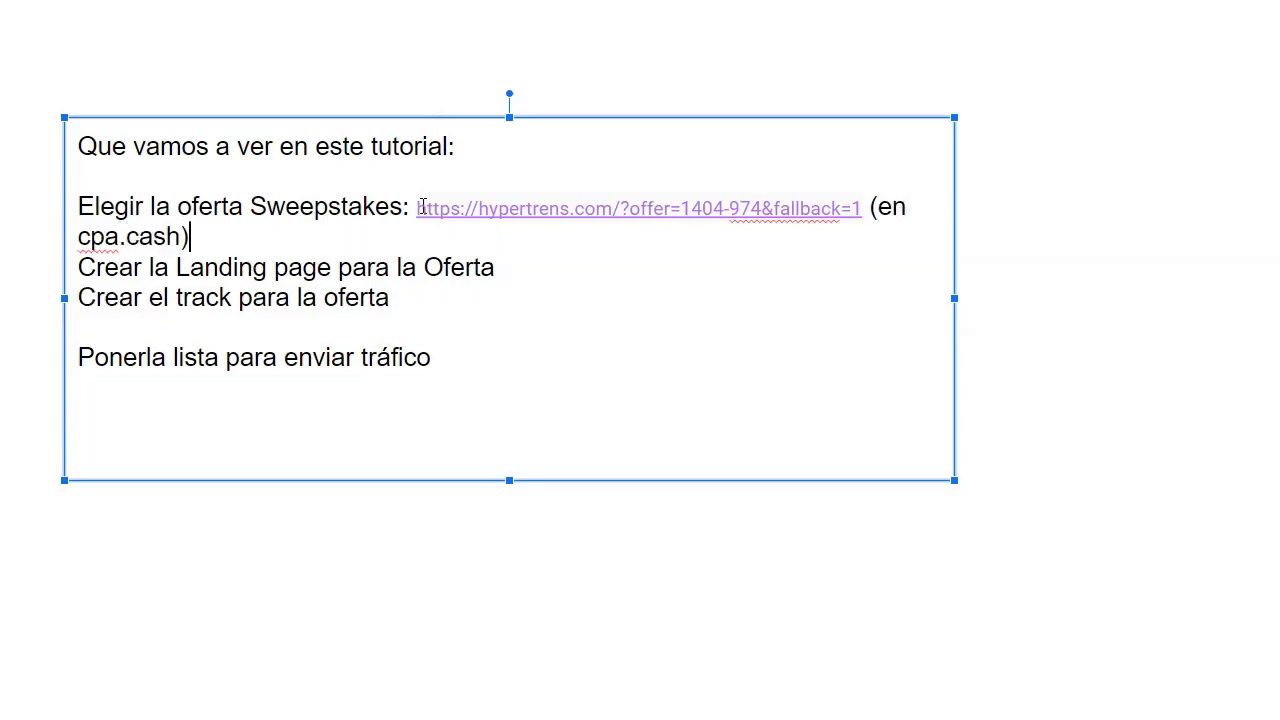
left_click(489, 266)
left_click(251, 568)
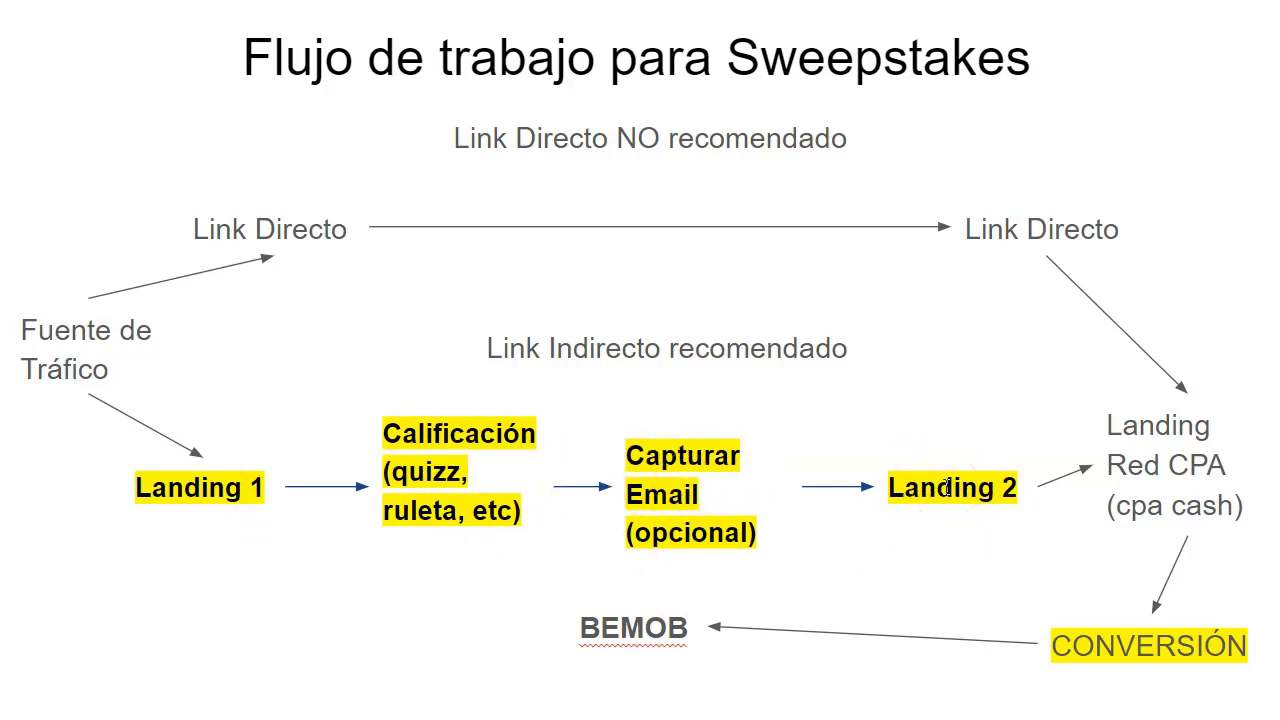
- Add "(página de precalificación)" to the Landing 1 label in the sweepstakes workflow diagram and widen its text box to fit
left_click(217, 488)
left_click(259, 487)
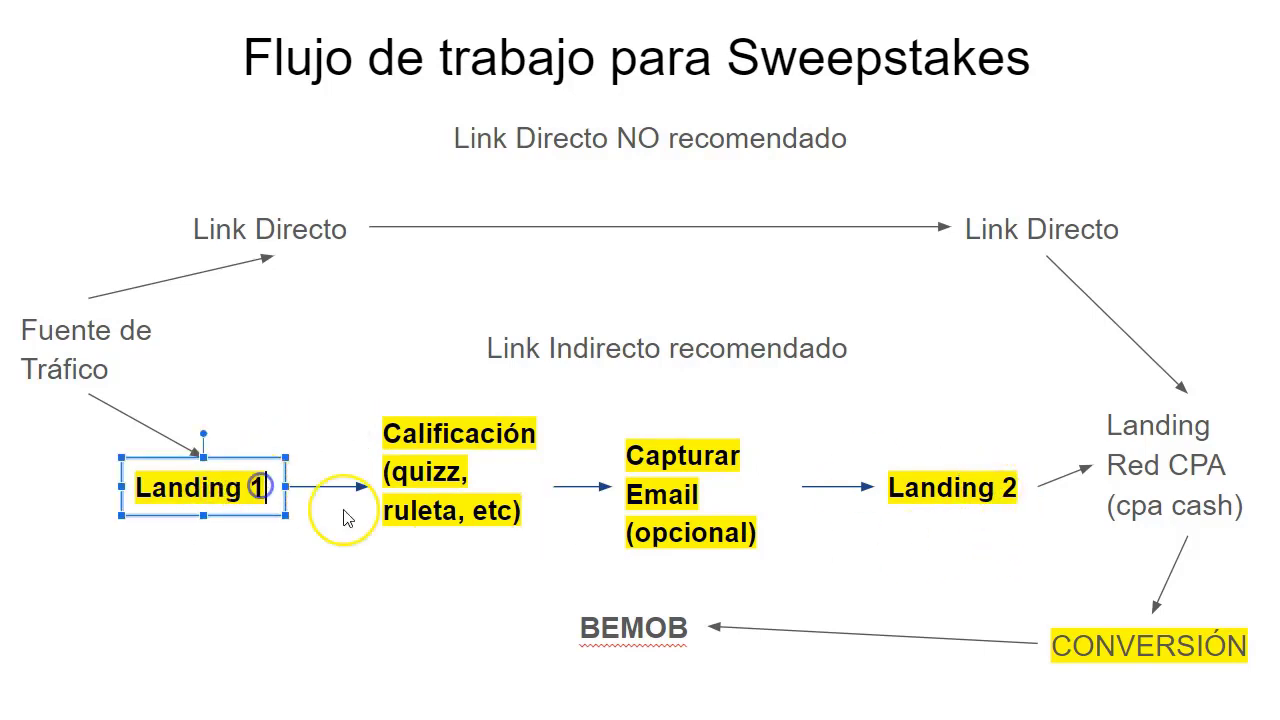
type("(página de")
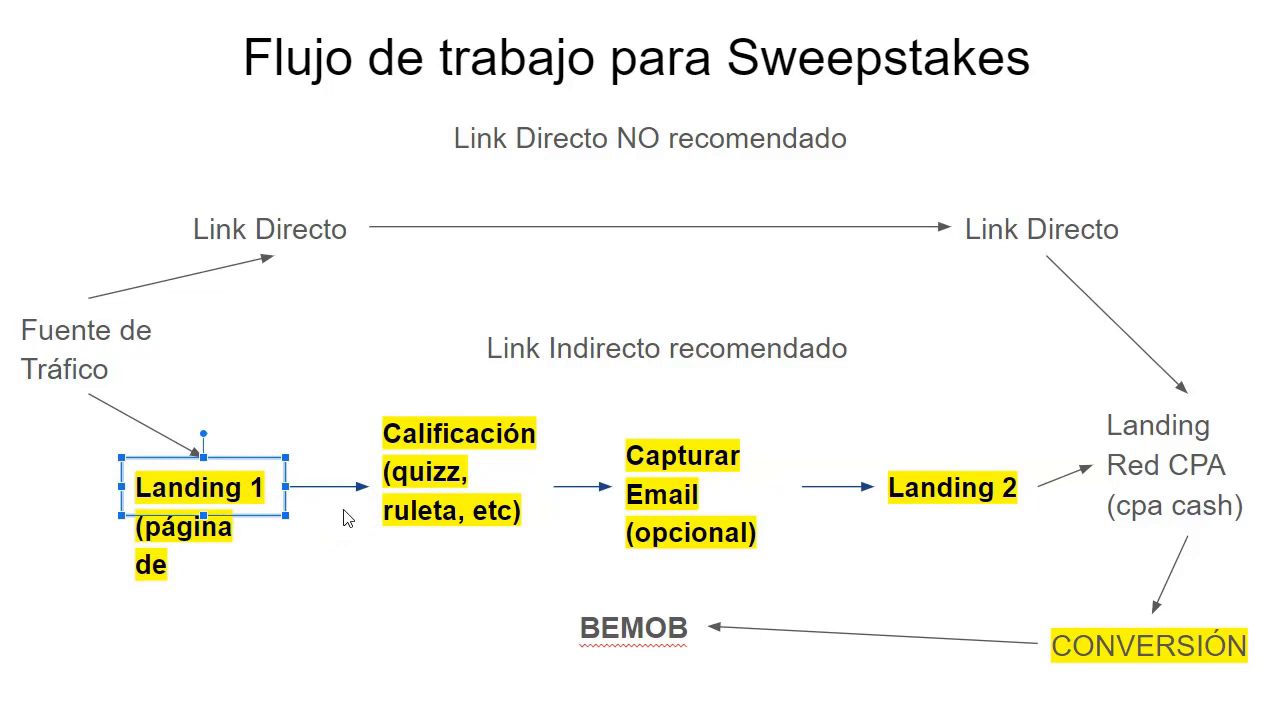
type(" precalificación")
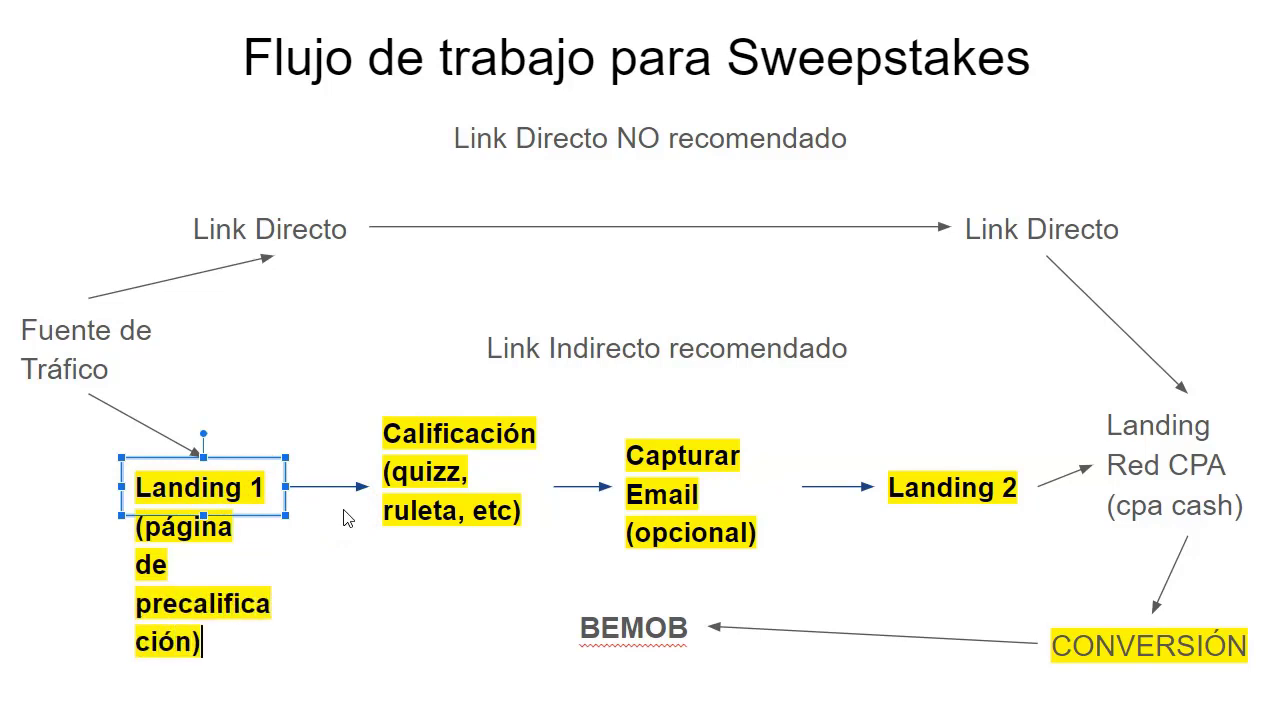
left_click_drag(121, 487, 50, 488)
left_click(206, 646)
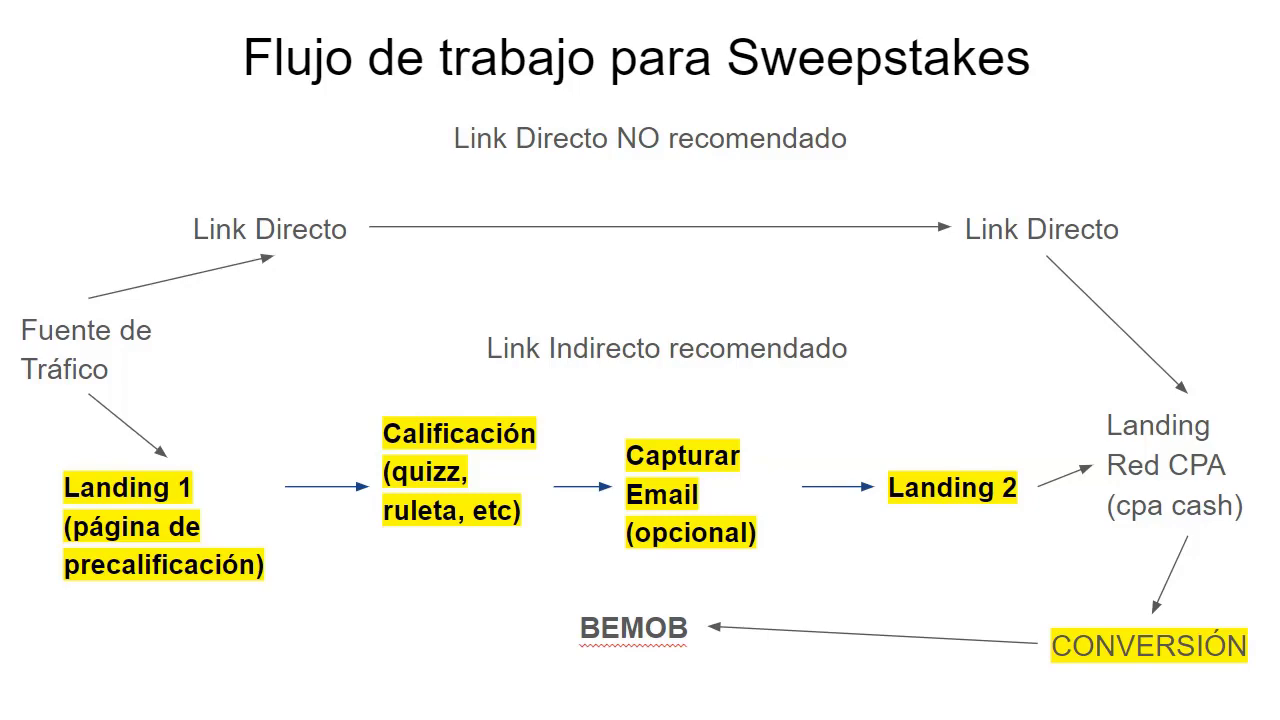
key("Escape")
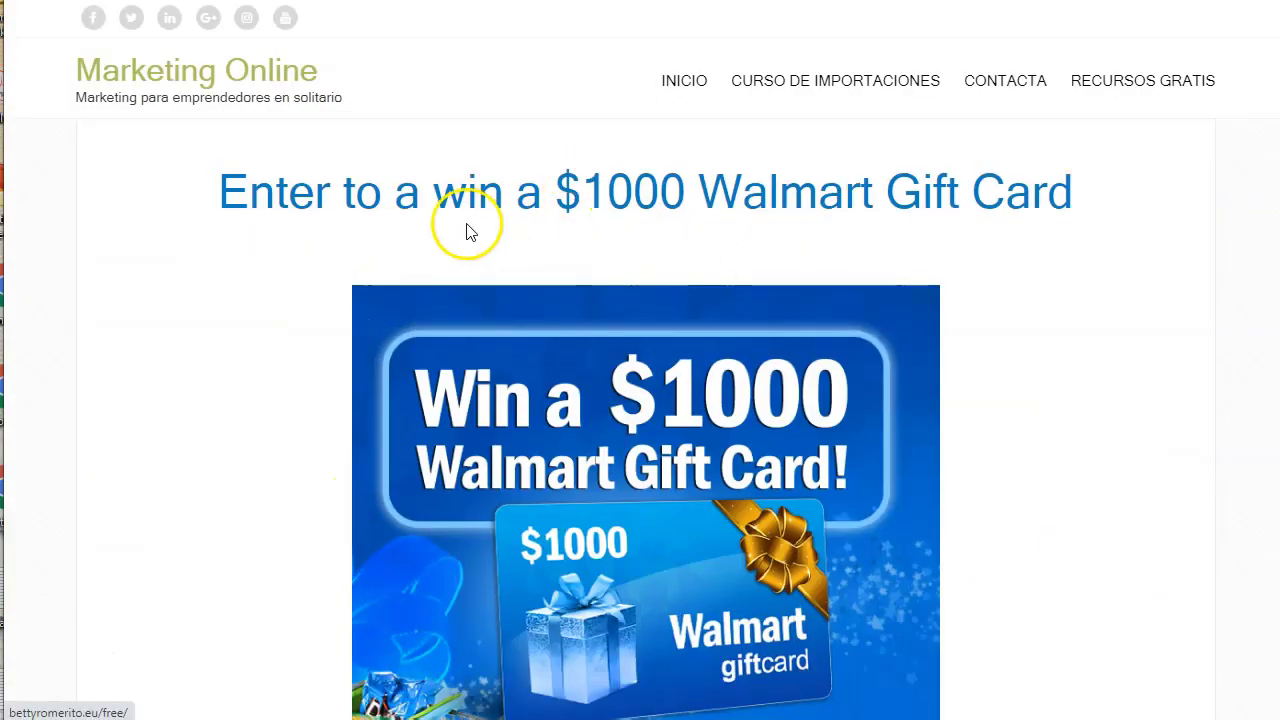
- Switch to the Quizz Walmart landing page and review its heading, gift card image and quiz start section
scroll(294, 257, "down", 1)
scroll(297, 243, "up", 2)
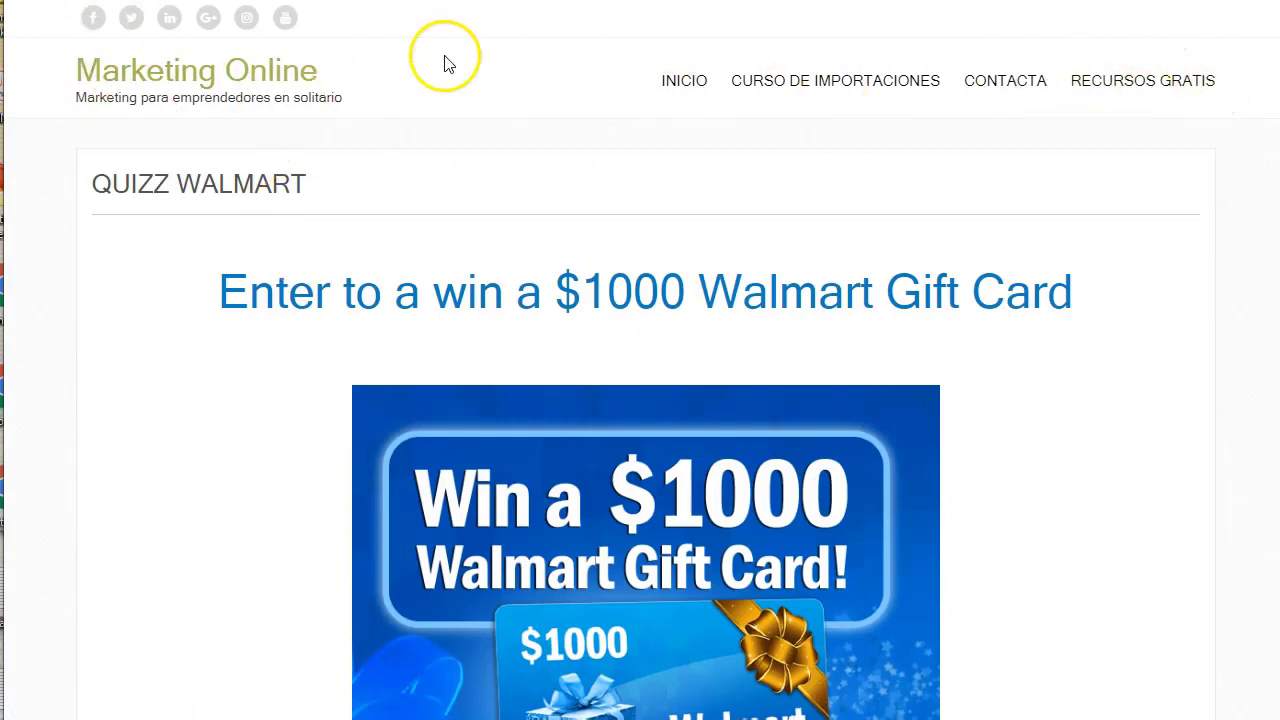
scroll(55, 290, "down", 1)
scroll(55, 292, "up", 1)
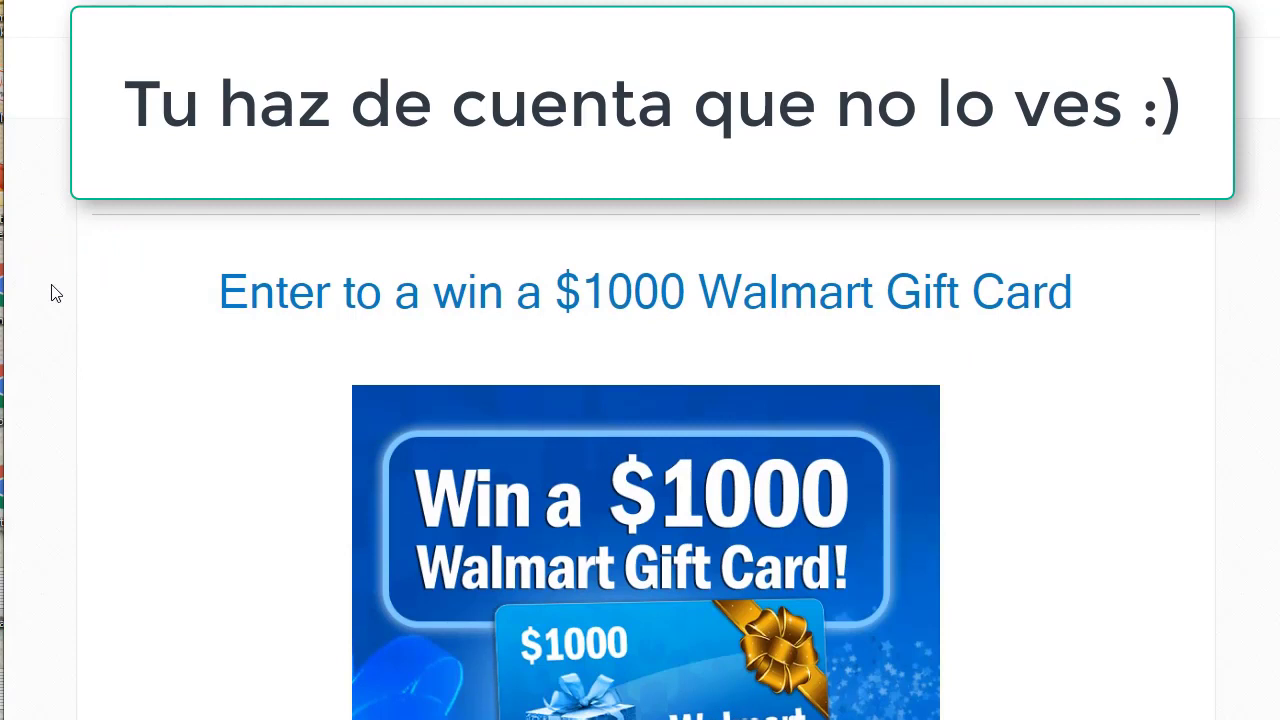
scroll(55, 293, "down", 1)
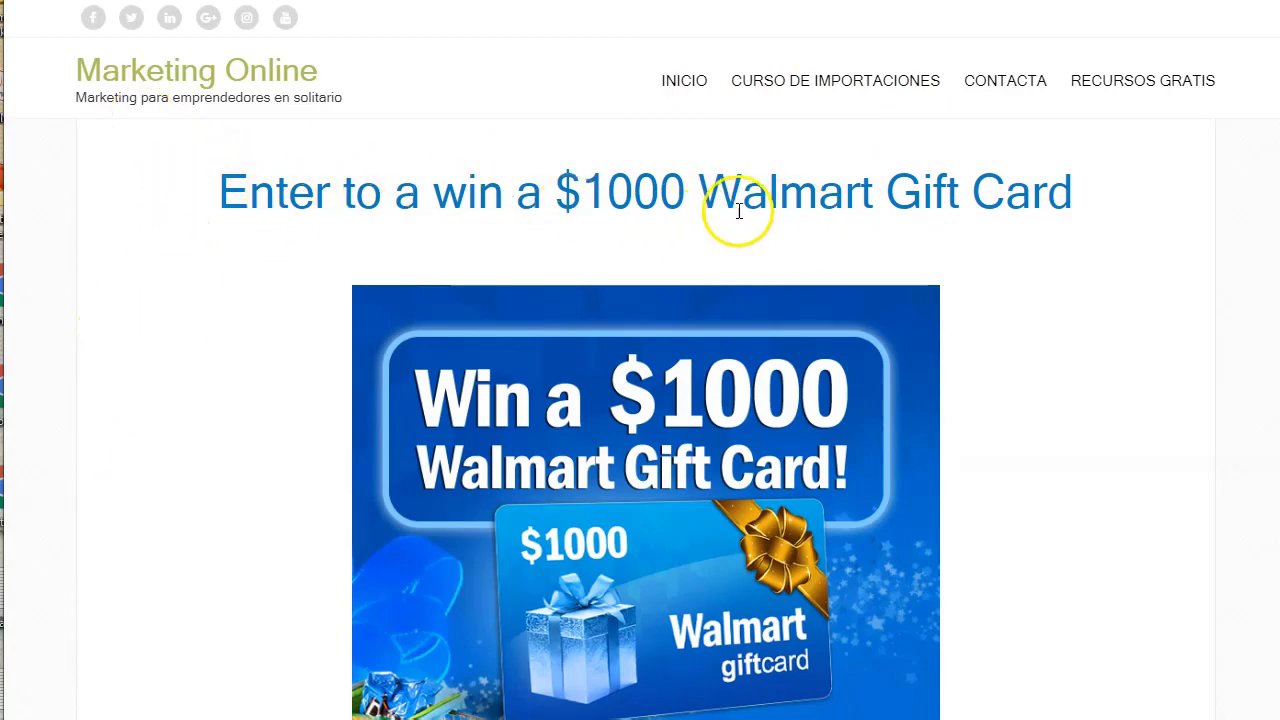
scroll(1090, 310, "down", 2)
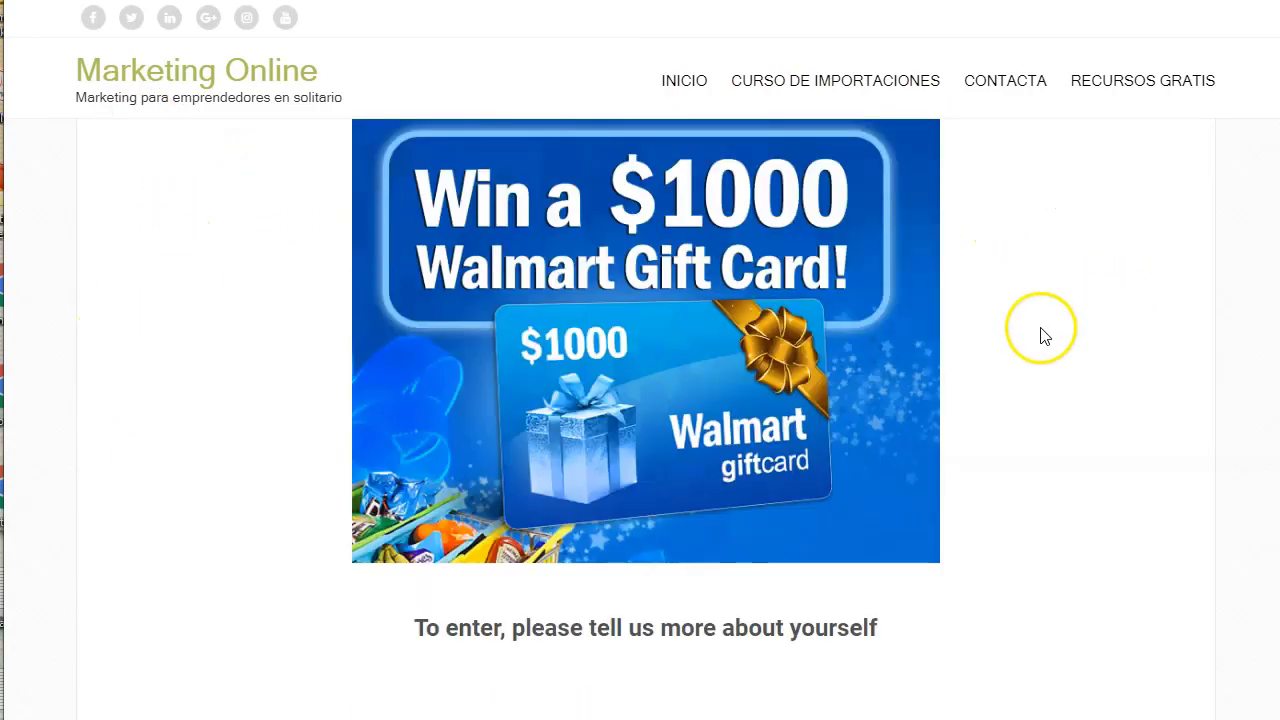
scroll(654, 303, "down", 2)
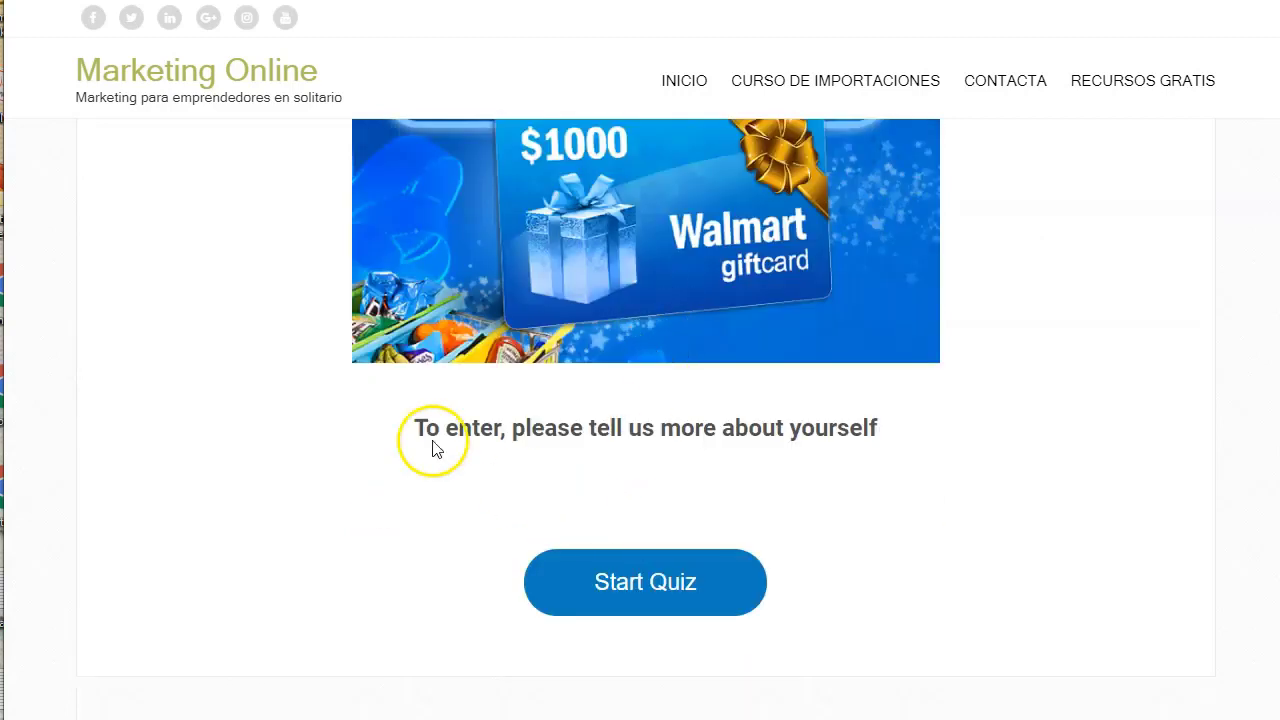
- Review the Quizz Walmart landing page's prompt to tell more about yourself, its heading, gift card image and quiz start section
left_click_drag(417, 430, 845, 417)
left_click(857, 432)
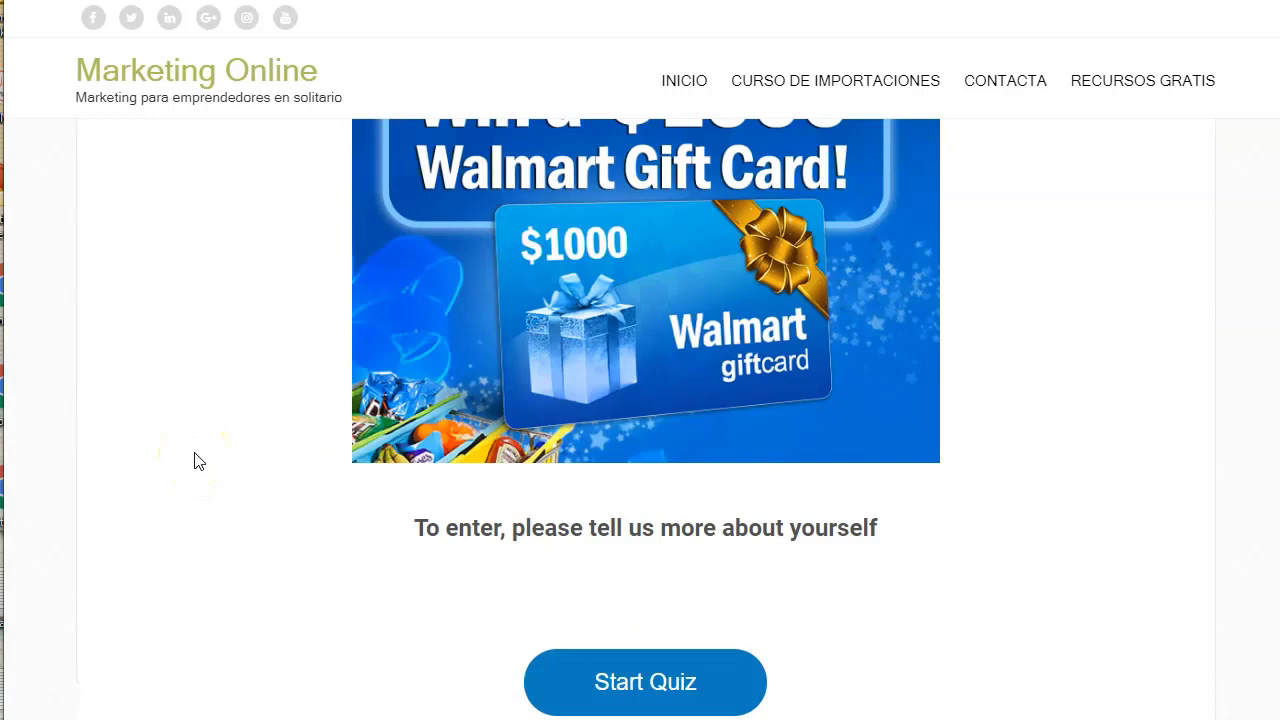
scroll(197, 460, "up", 5)
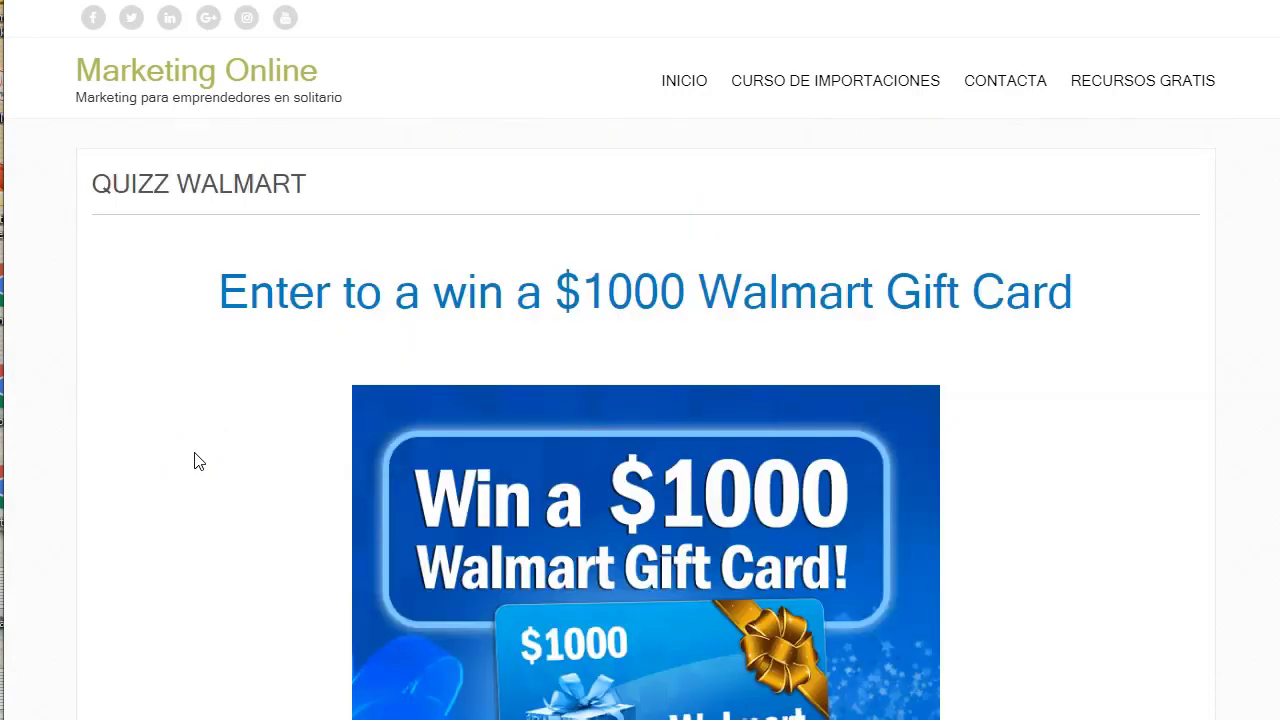
scroll(288, 455, "down", 1)
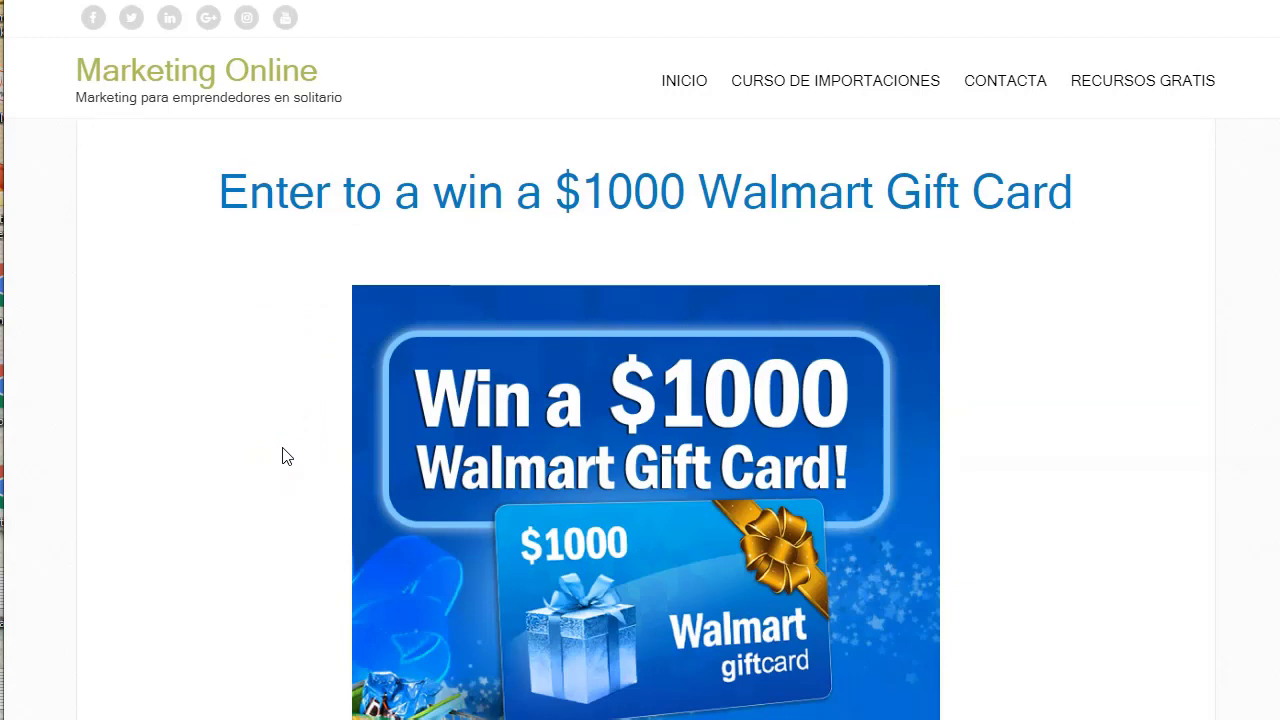
scroll(288, 455, "down", 5)
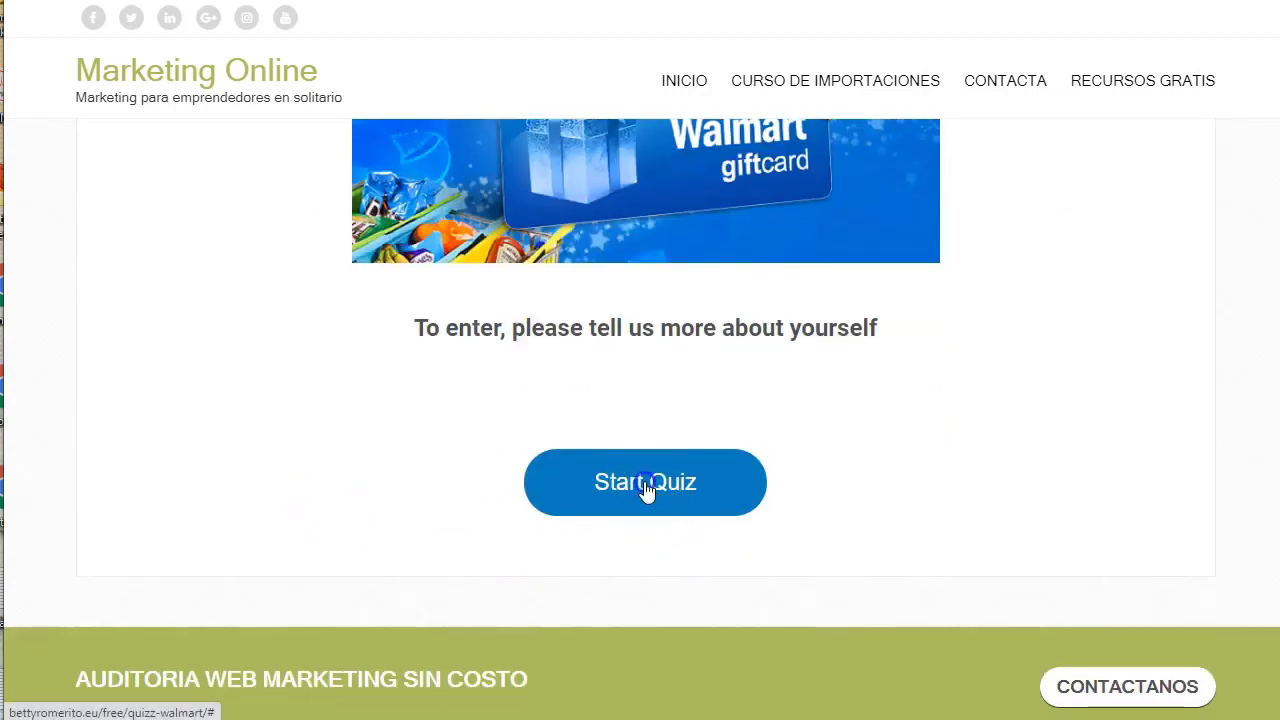
- Start the Walmart quiz and answer No to buying there, Yes to the membership card and No to the Facebook account question
left_click(645, 485)
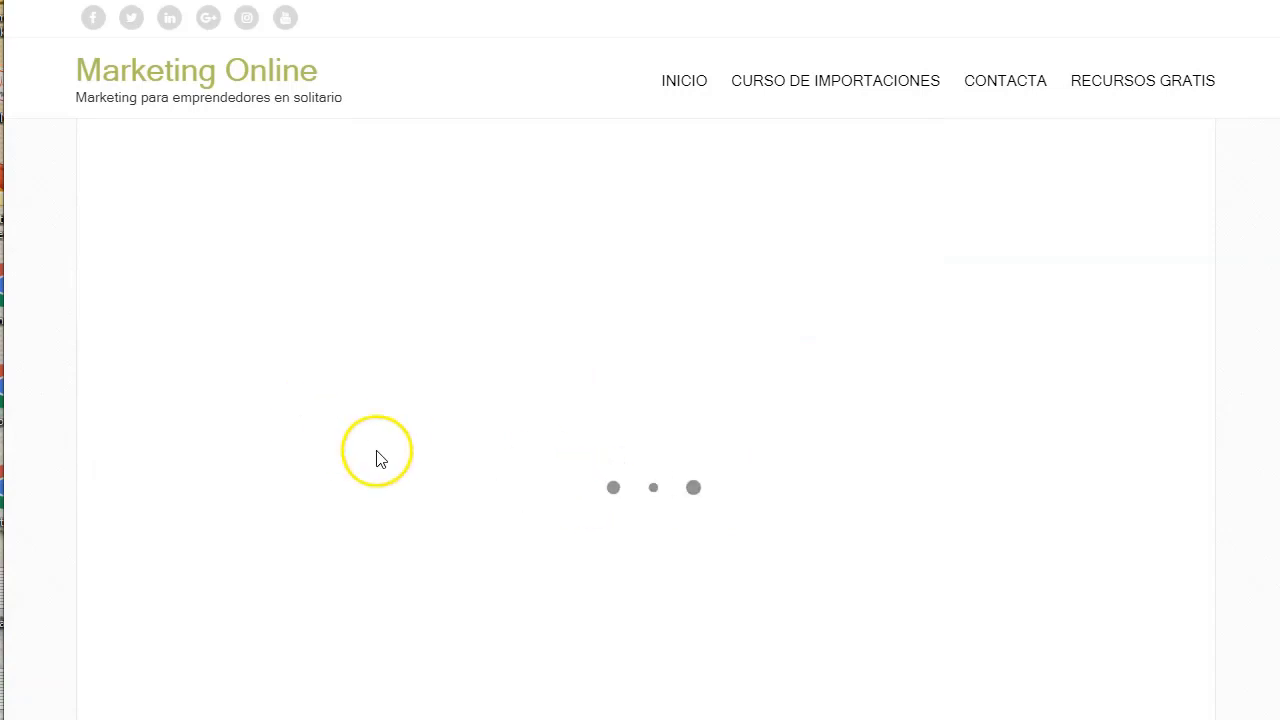
scroll(394, 462, "up", 1)
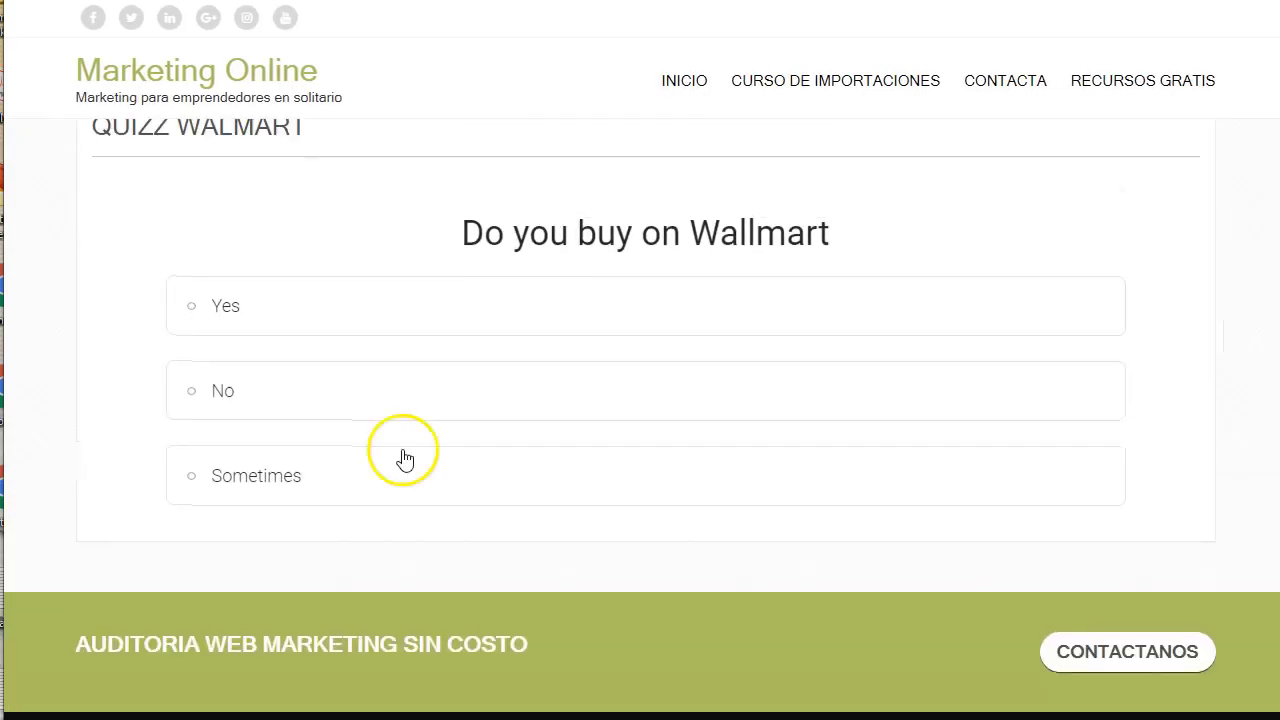
left_click(242, 378)
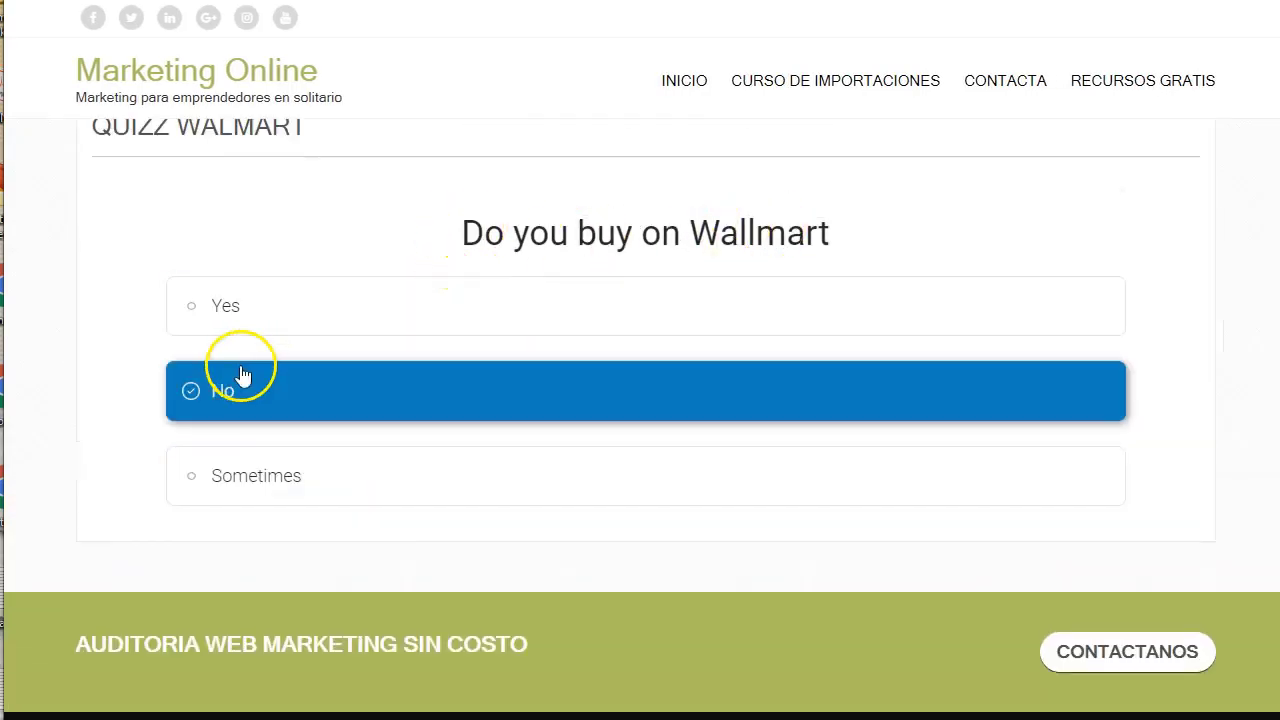
left_click(264, 310)
left_click(274, 405)
left_click(271, 468)
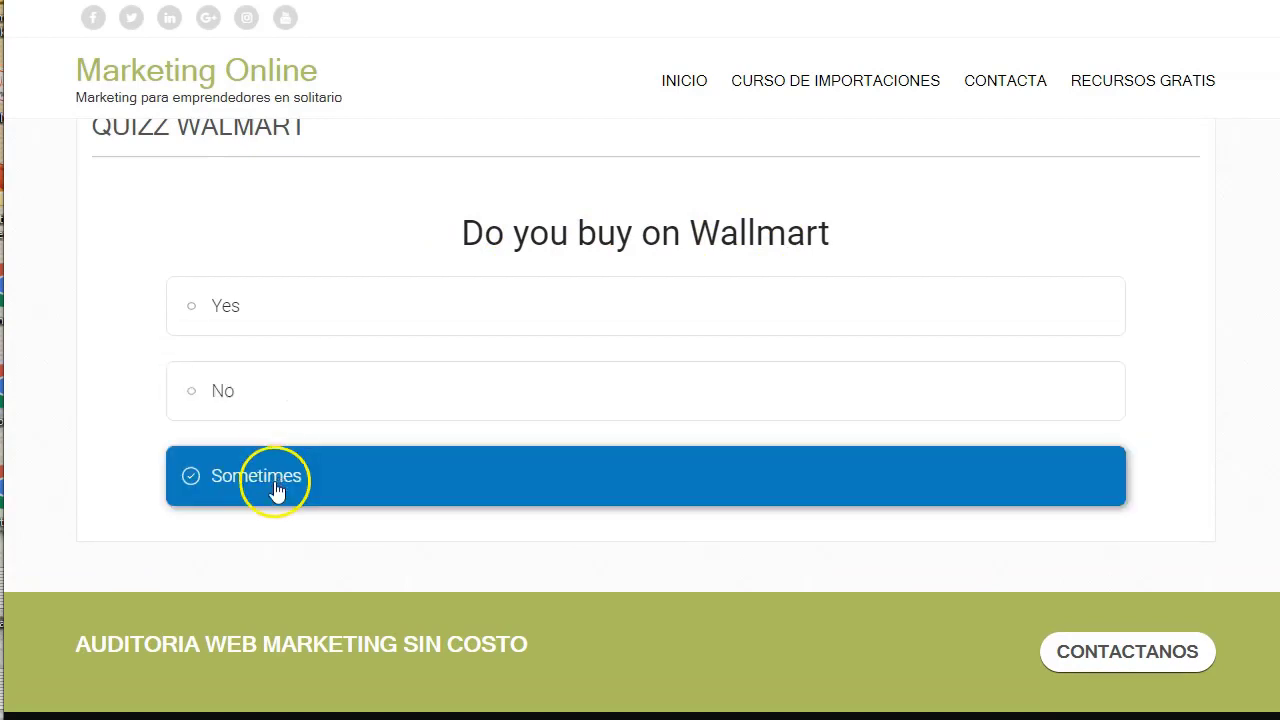
left_click(277, 402)
left_click(279, 403)
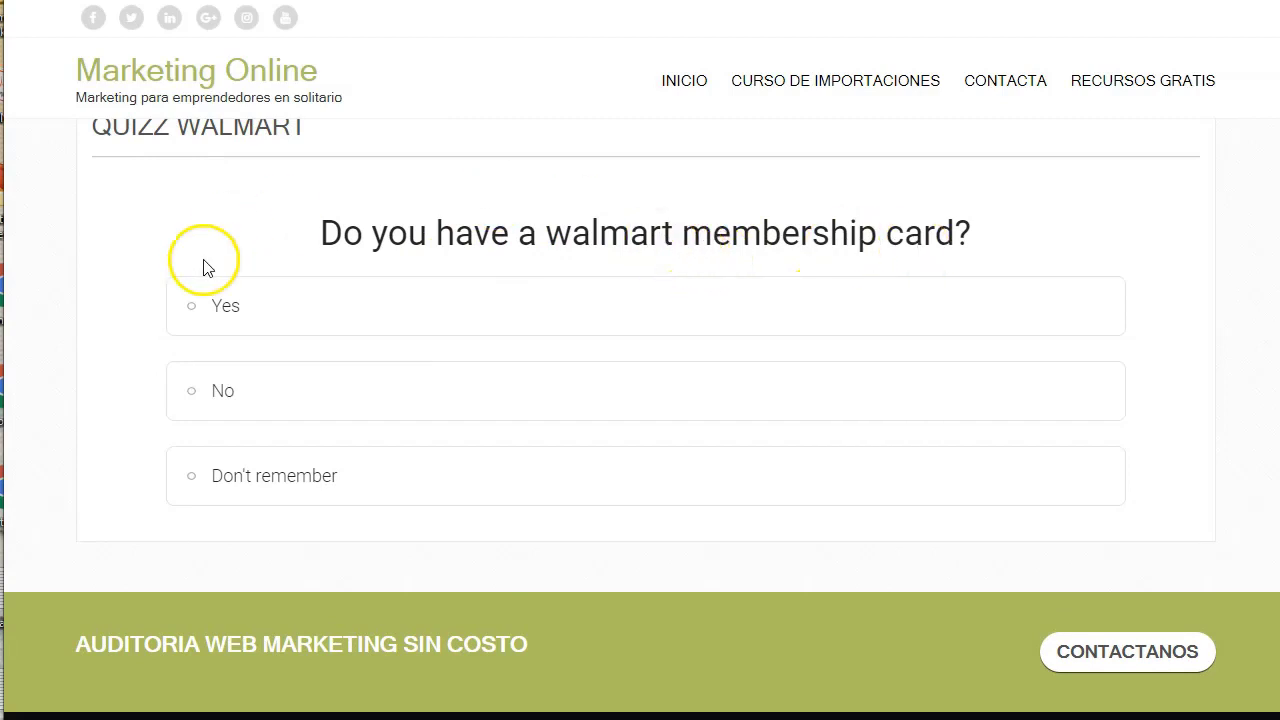
left_click(329, 306)
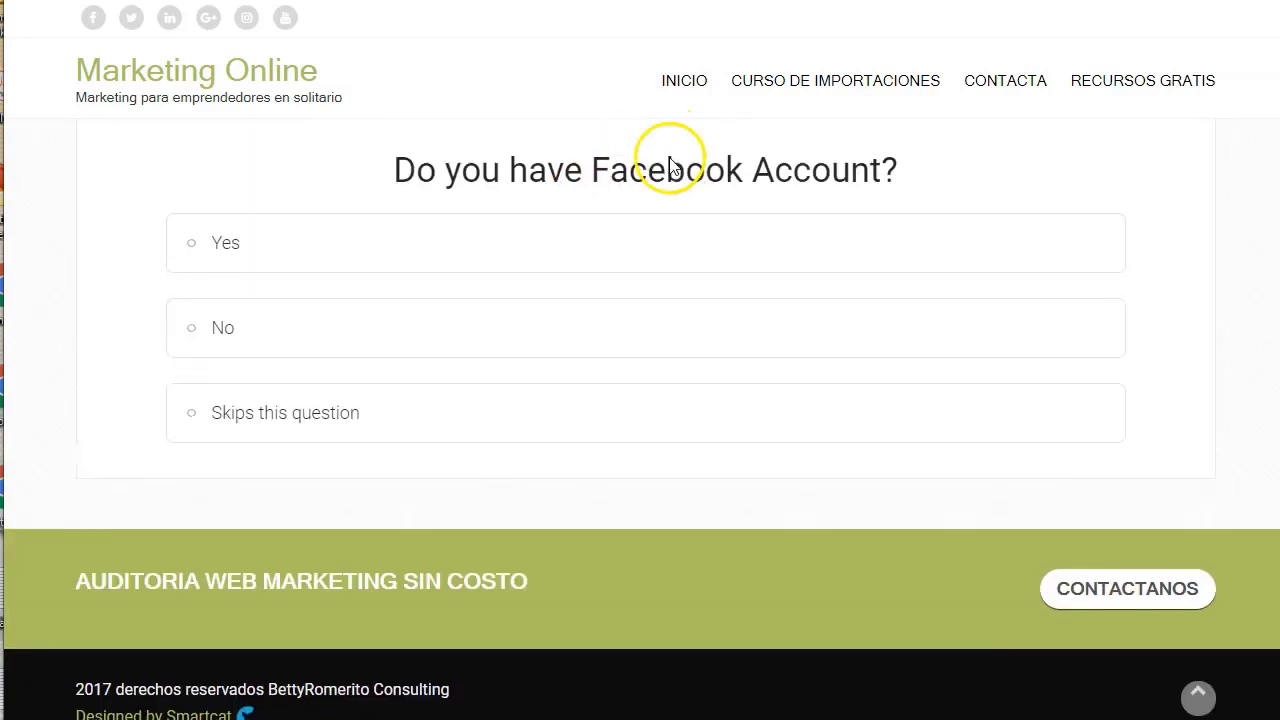
left_click(321, 310)
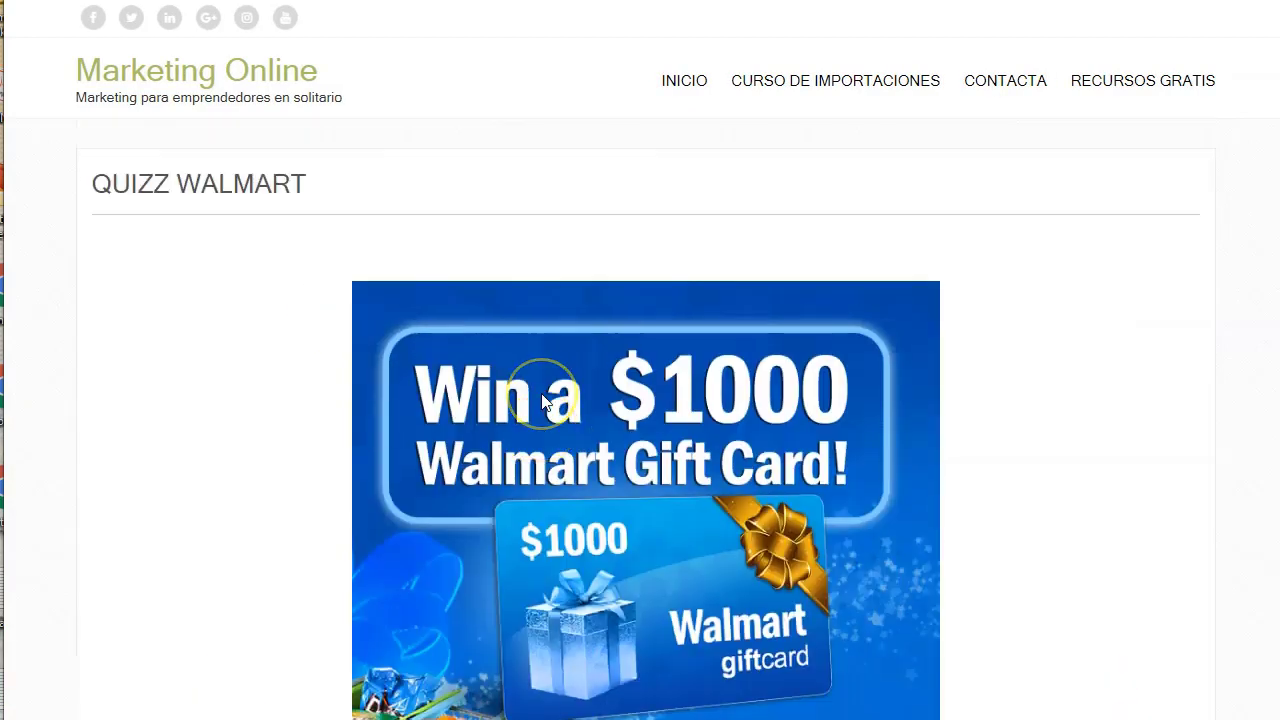
- Review the quiz's congratulations page and its continue link, checking it against the Walmart offer's details on CPA.cash
scroll(543, 401, "down", 4)
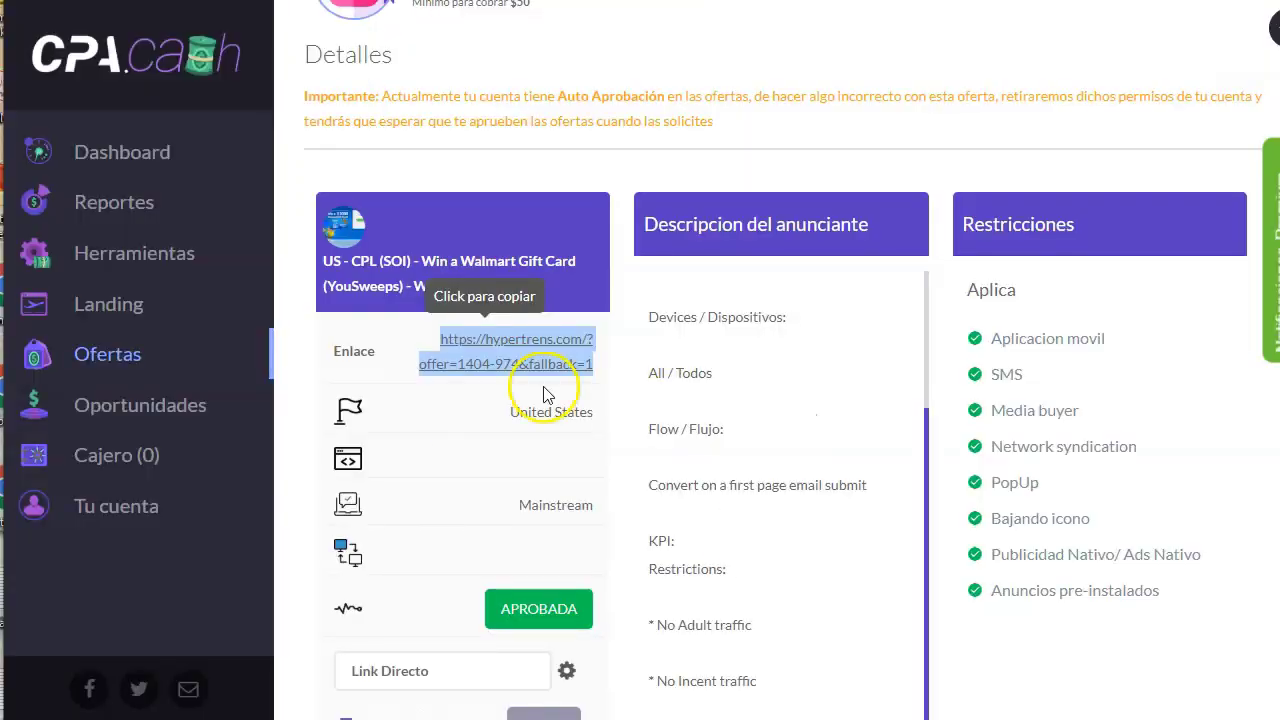
scroll(541, 410, "down", 10)
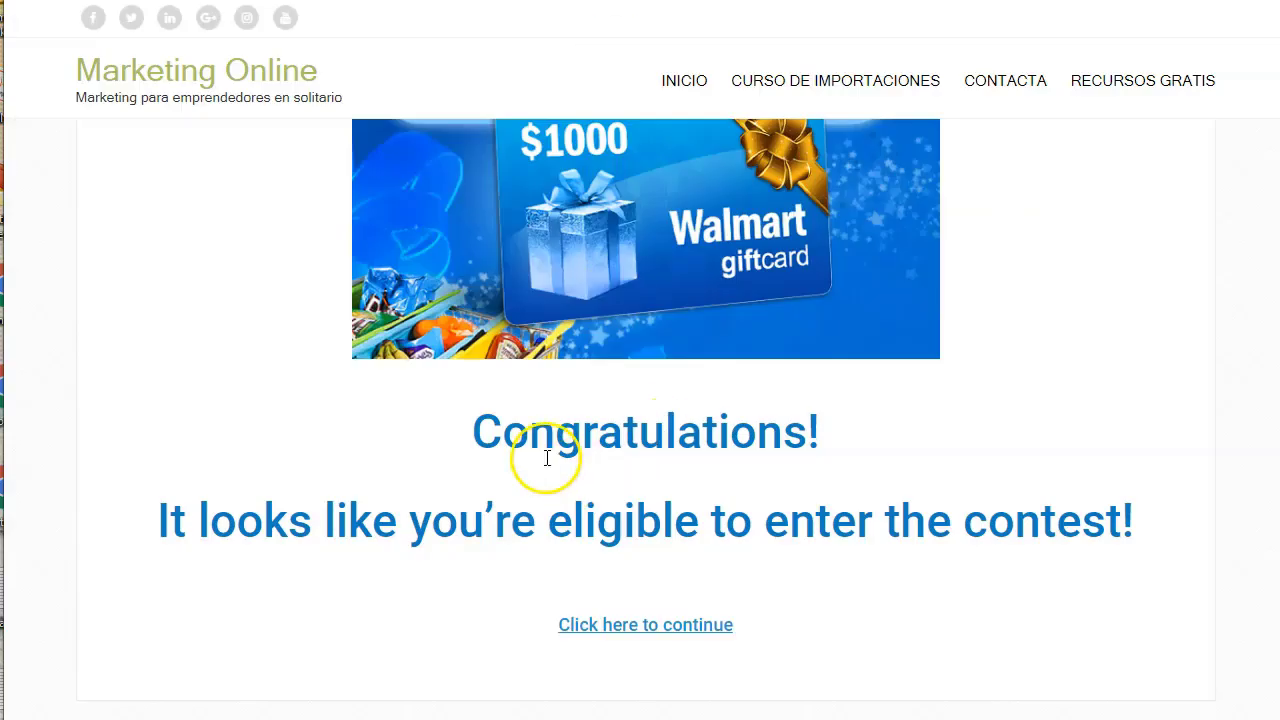
scroll(547, 458, "up", 1)
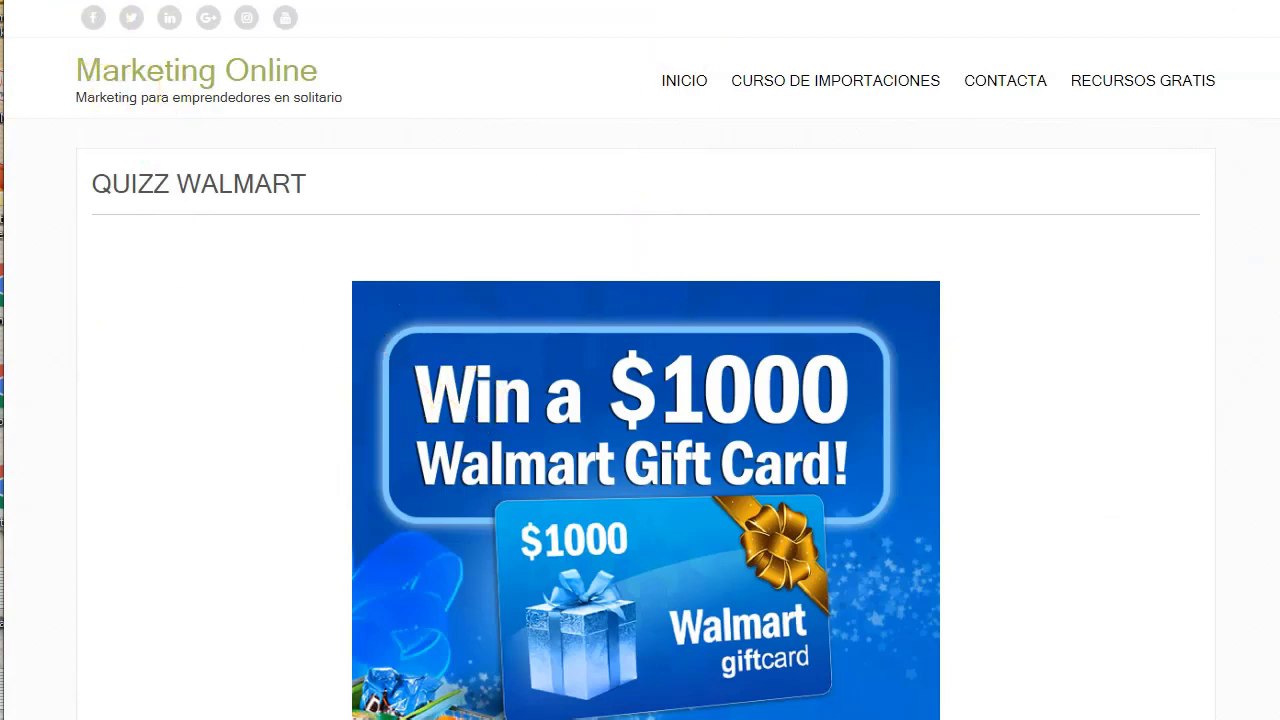
- Reload the quiz to its start page and open the site's WordPress dashboard through its /free/log address
key("F5")
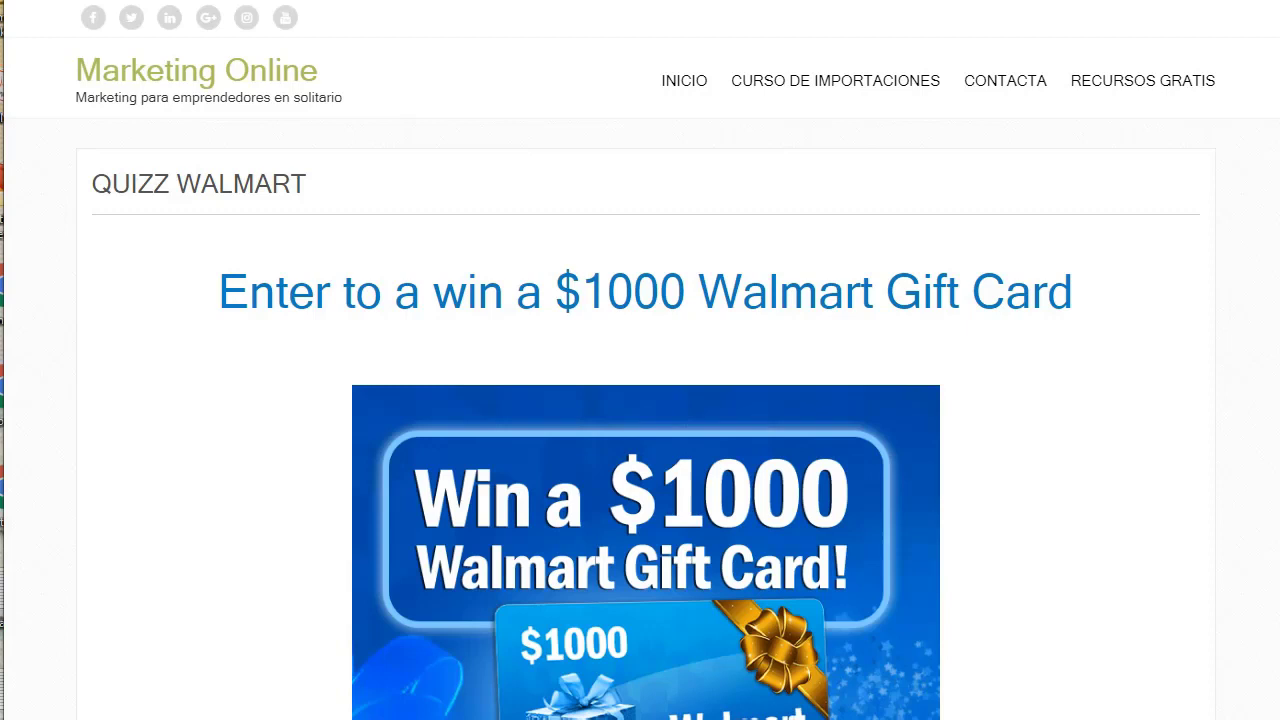
type("bettyromerito.eu/free/log")
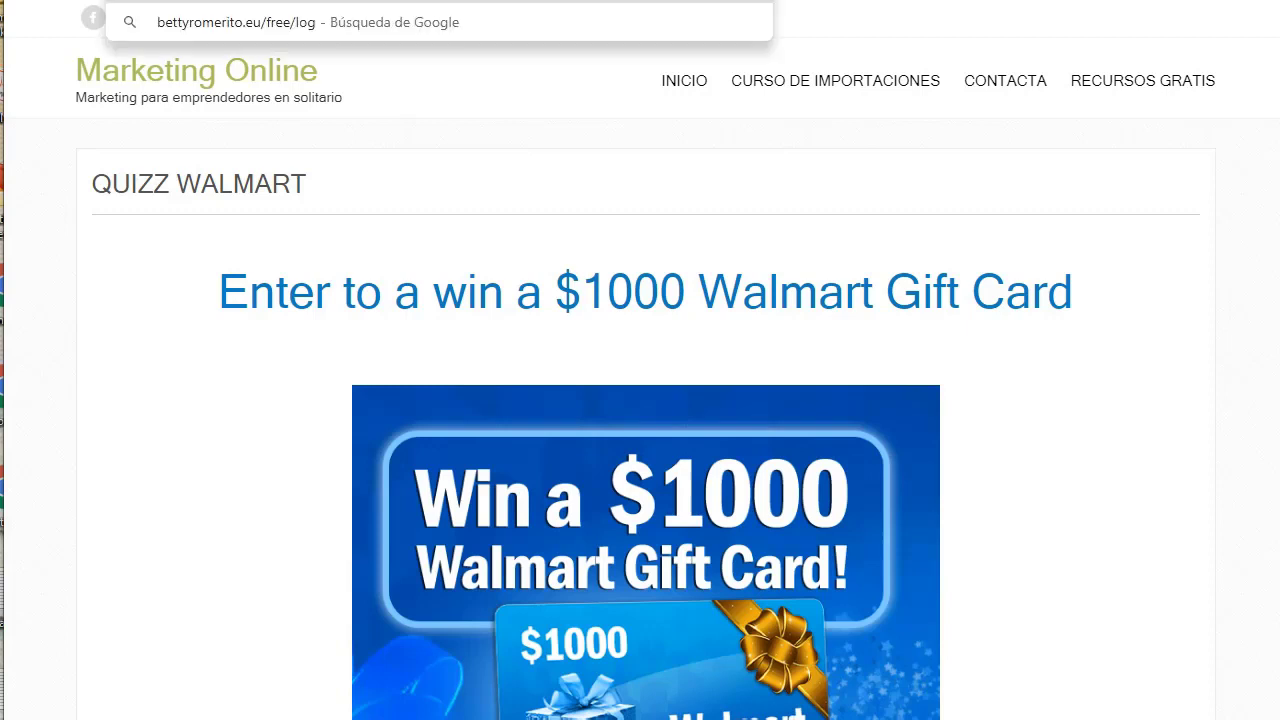
key("Return")
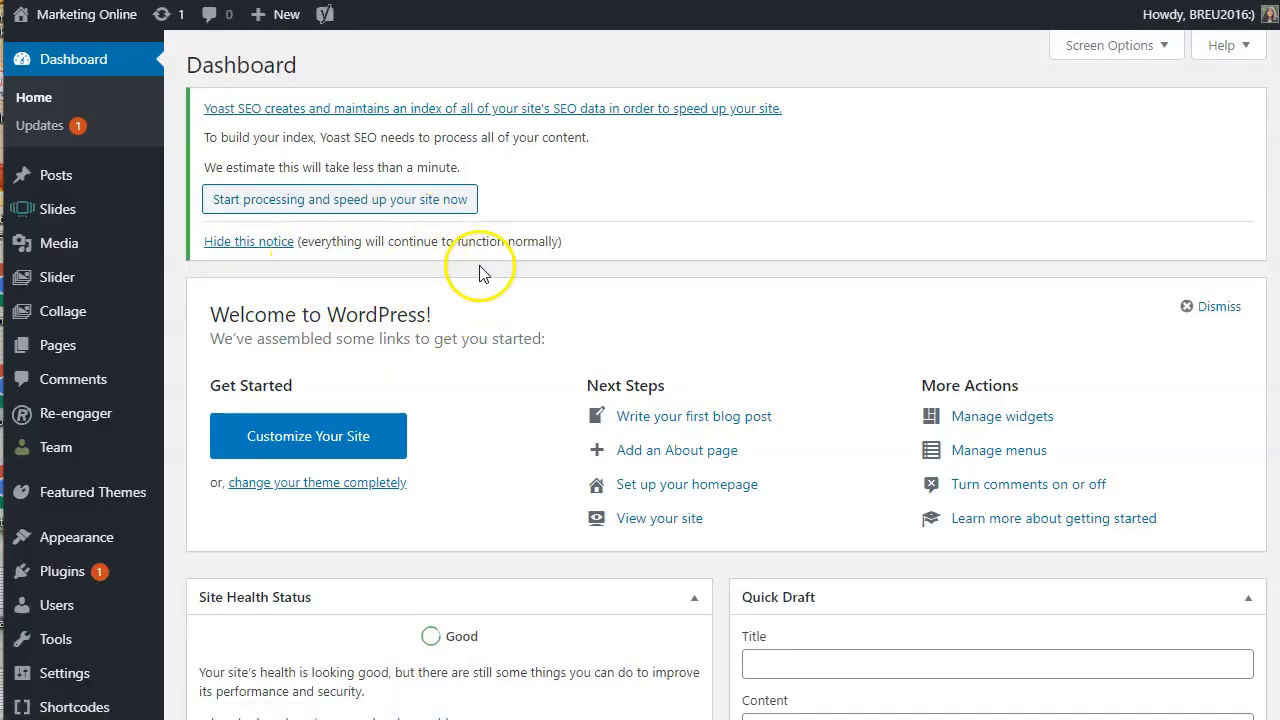
- Open the list of installed WordPress plugins and look for Thrive Quiz Builder
scroll(480, 275, "down", 2)
scroll(477, 272, "up", 2)
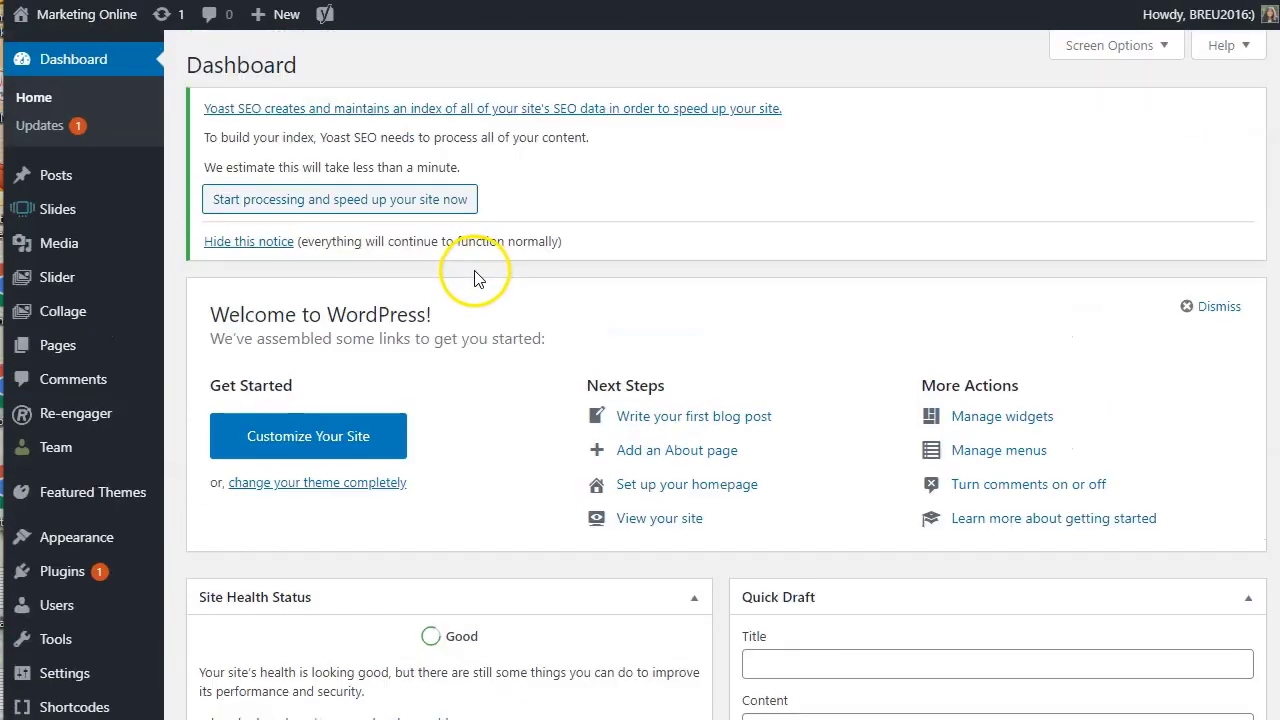
left_click(62, 574)
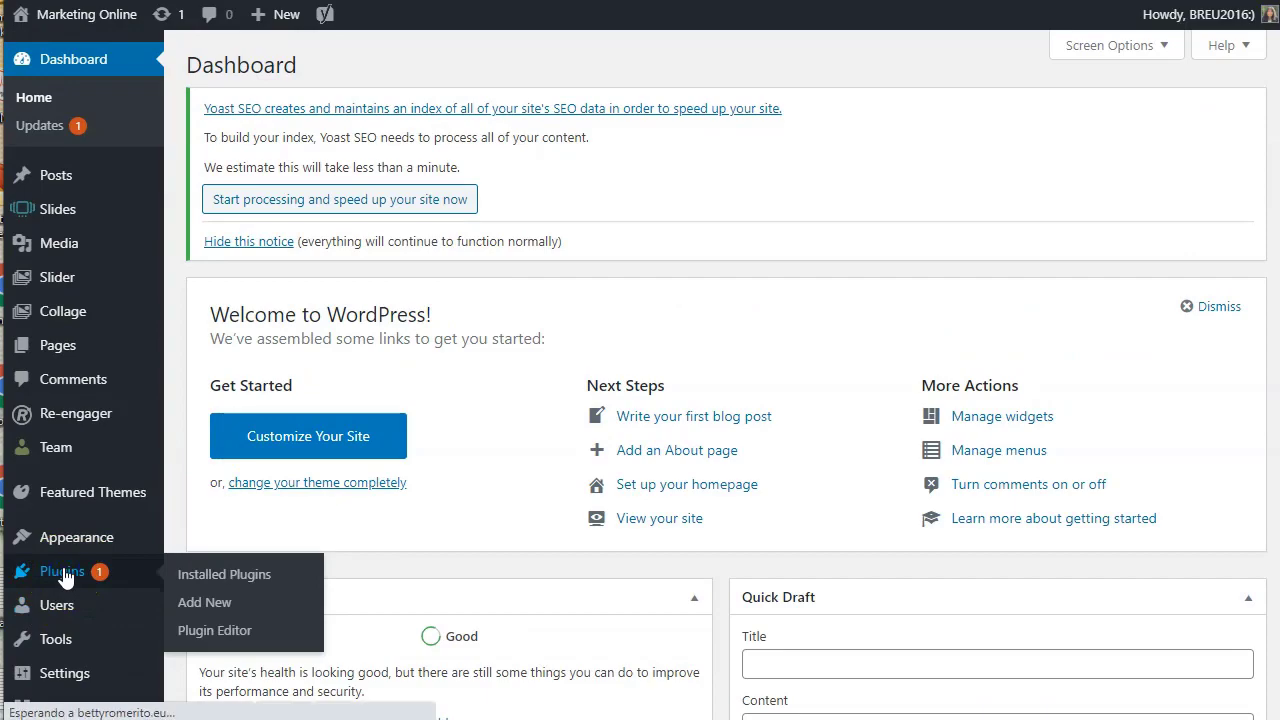
scroll(414, 471, "down", 3)
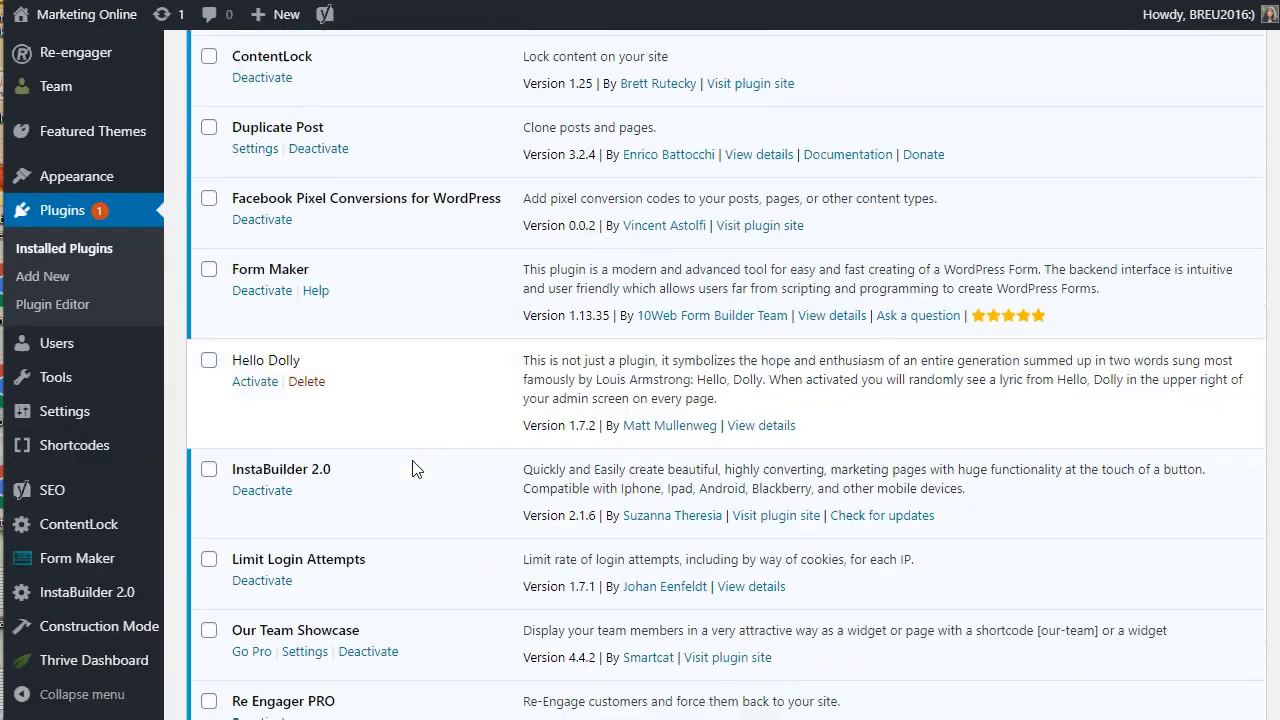
scroll(414, 471, "down", 5)
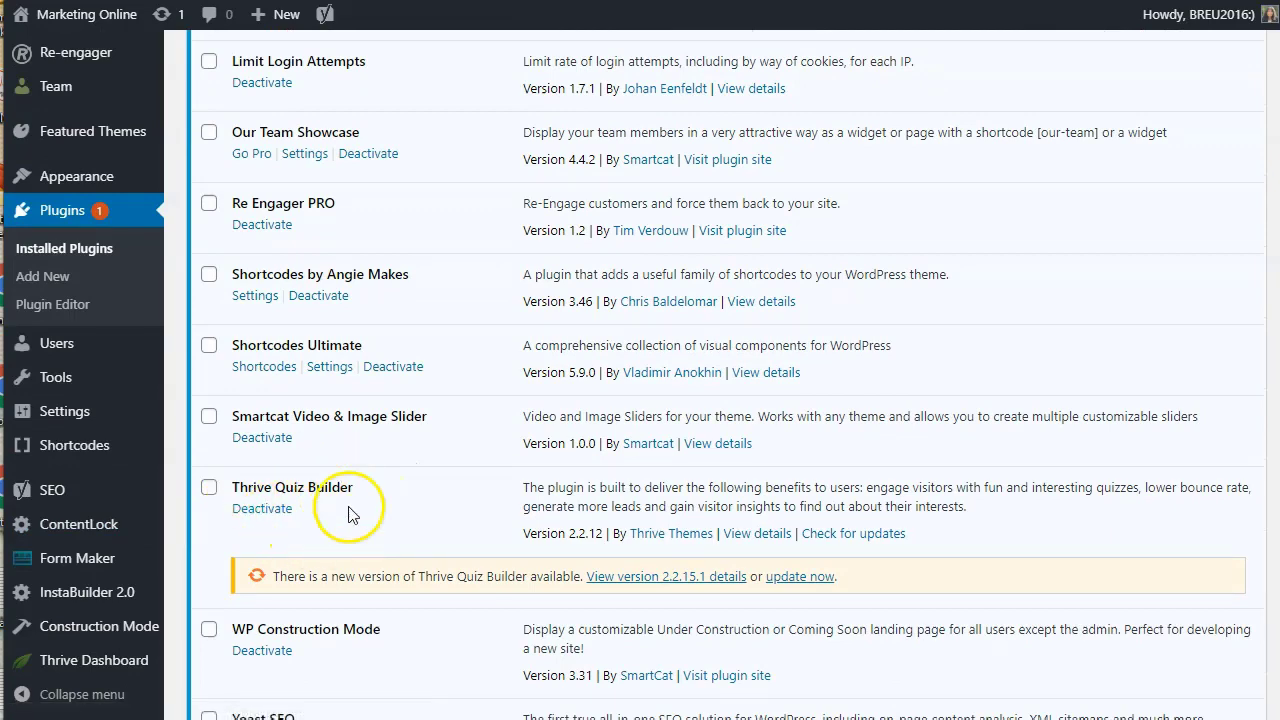
mouse_move(86, 600)
scroll(88, 608, "down", 1)
scroll(88, 608, "down", 3)
- Open the Quiz Builder dashboard from the Thrive Dashboard and open the Walmart-usa quiz for editing
left_click(90, 660)
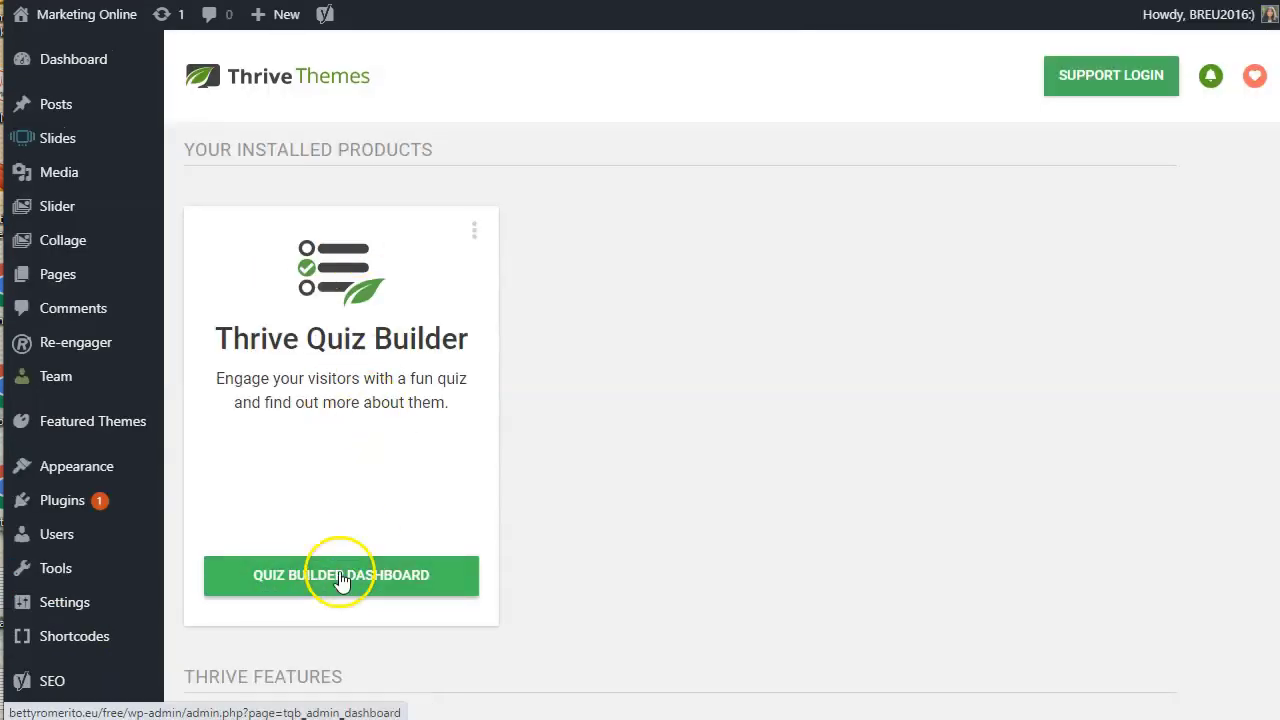
left_click(340, 574)
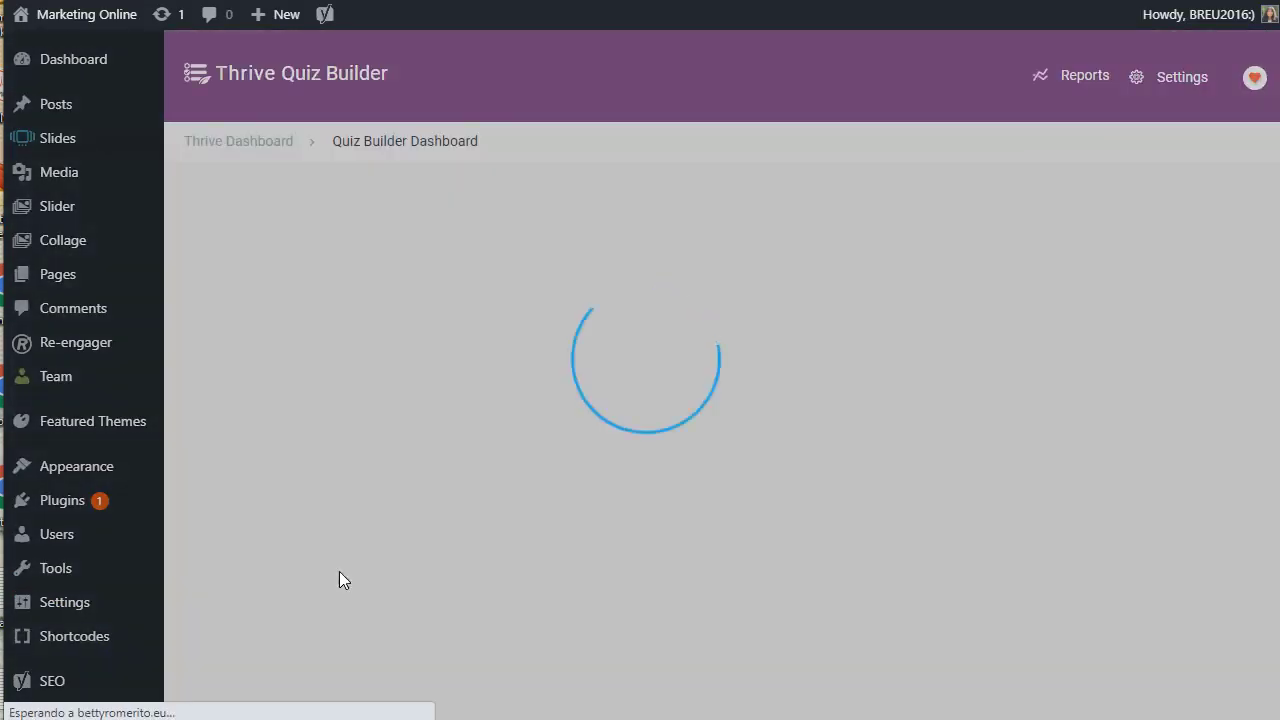
left_click(351, 540)
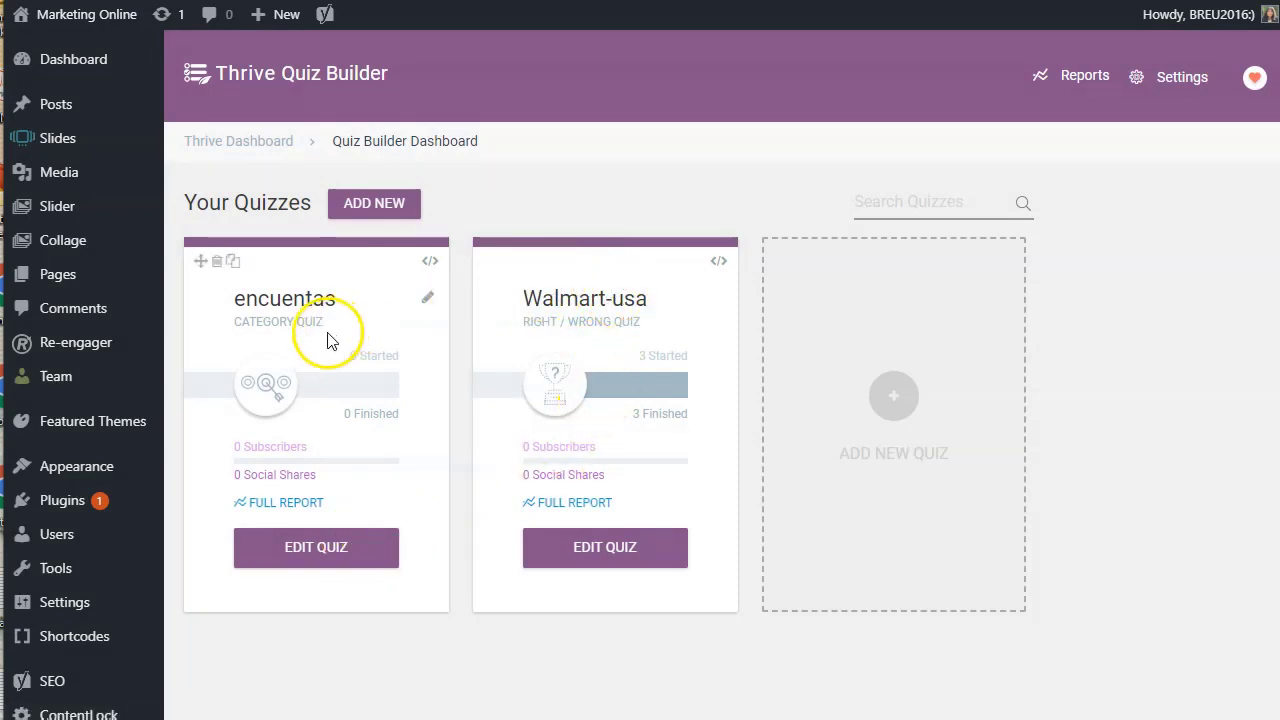
left_click(611, 553)
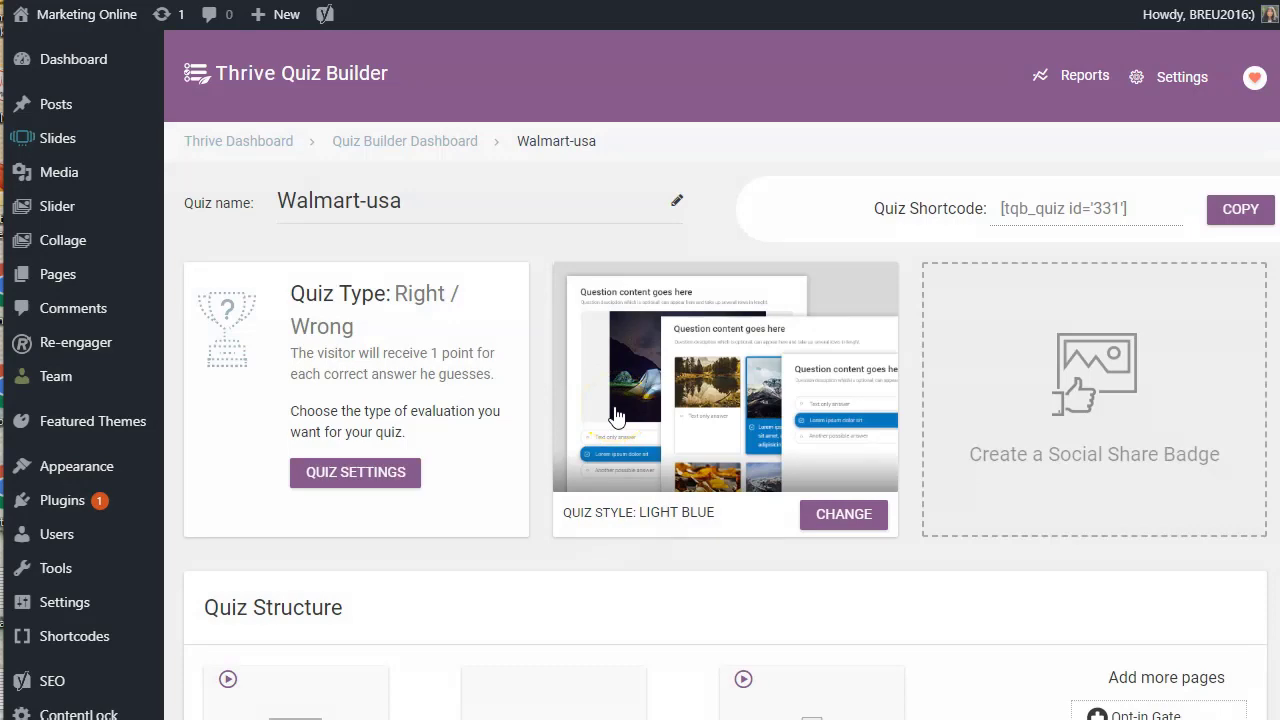
- Review the Walmart-usa quiz structure and compare it with the live Quizz Walmart page
scroll(617, 416, "down", 3)
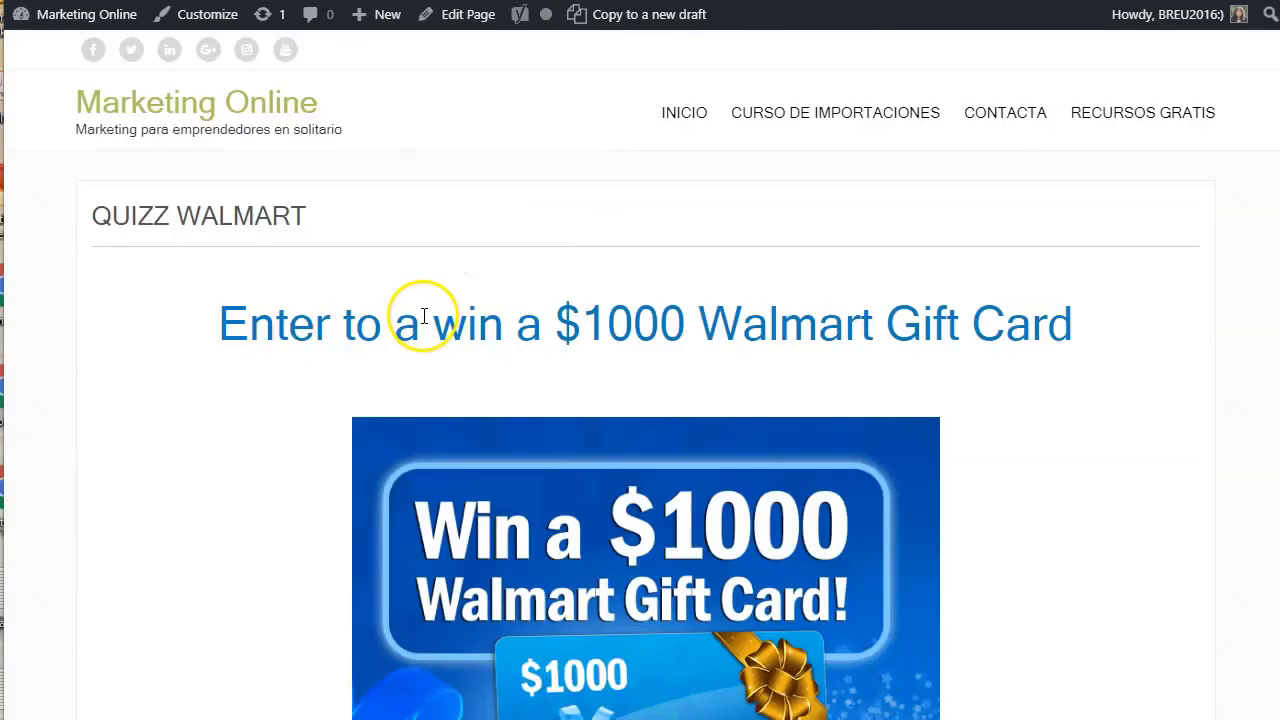
scroll(423, 318, "down", 3)
scroll(480, 345, "up", 1)
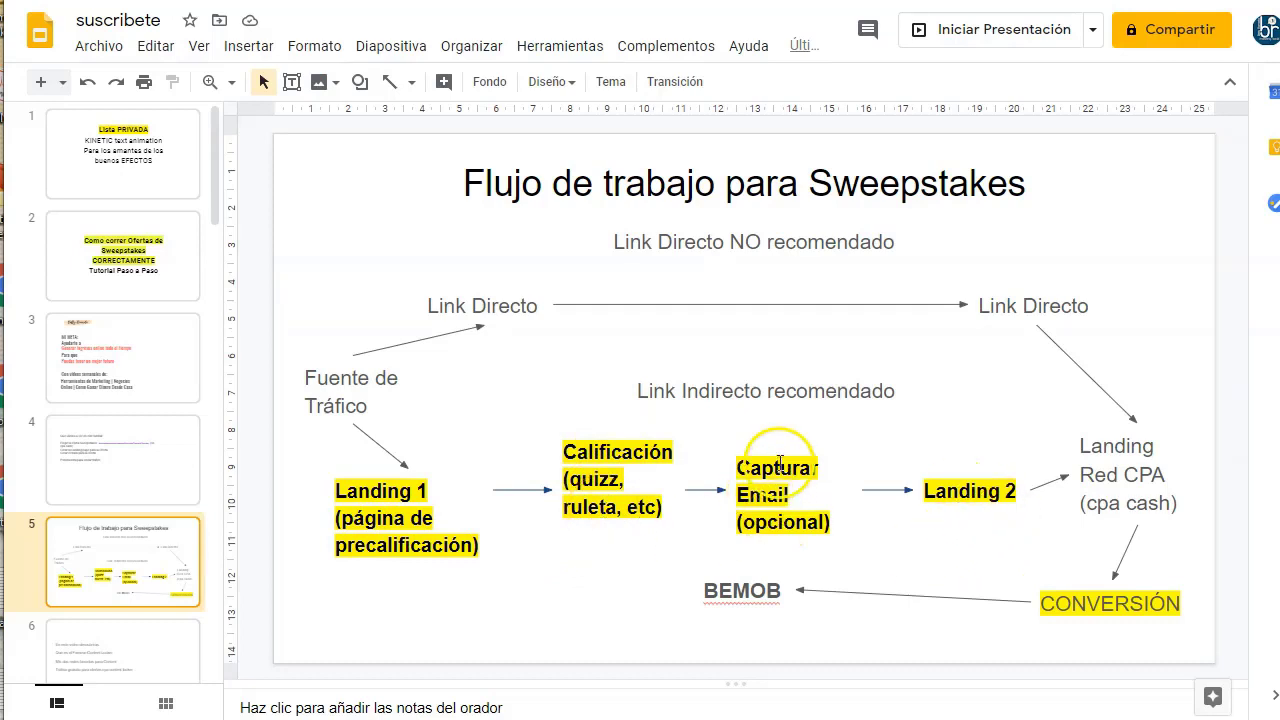
- Add "(confirmación)" to the Landing 2 label in the sweepstakes workflow diagram and widen its text box so the word fits on one line
left_click(957, 491)
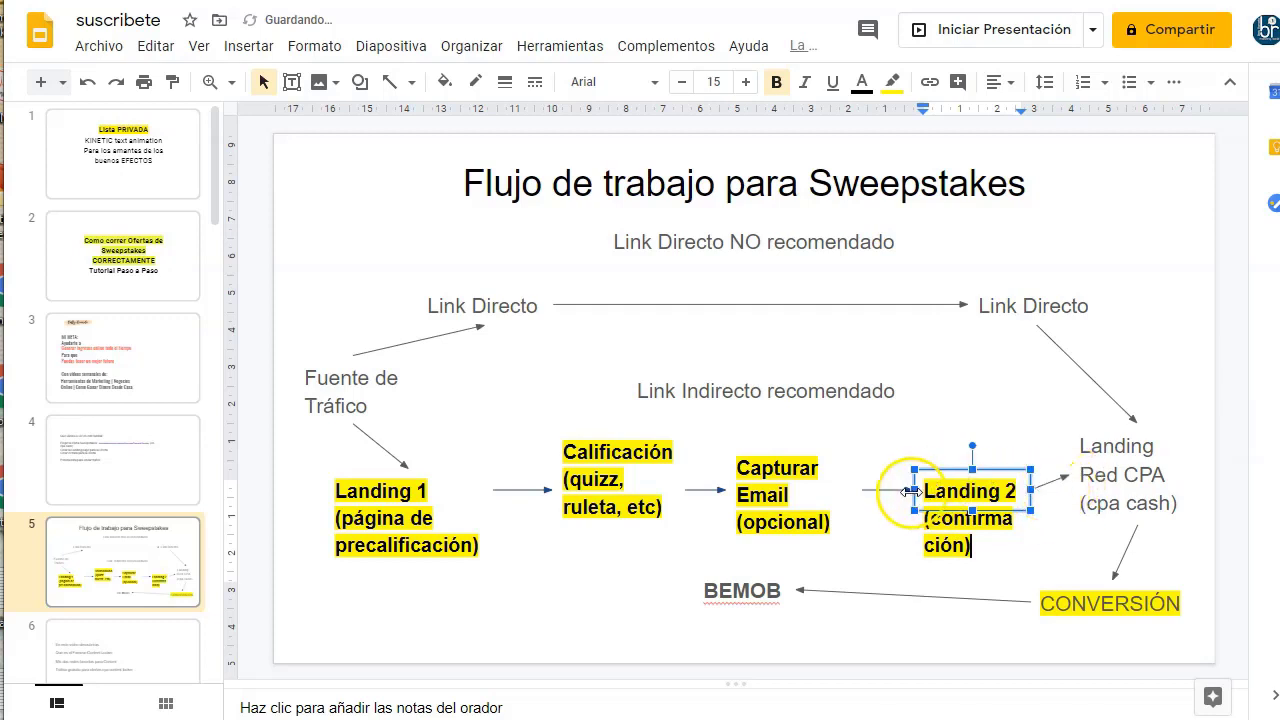
left_click_drag(912, 491, 898, 494)
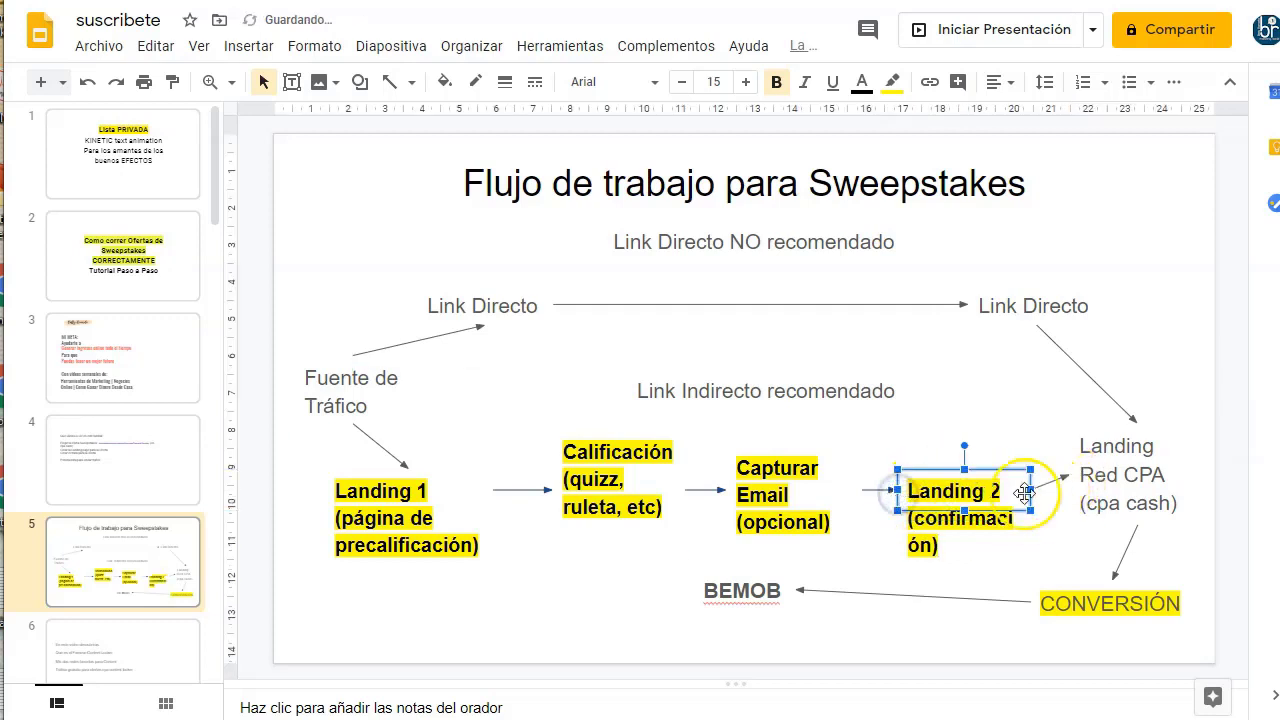
left_click_drag(1046, 491, 1046, 491)
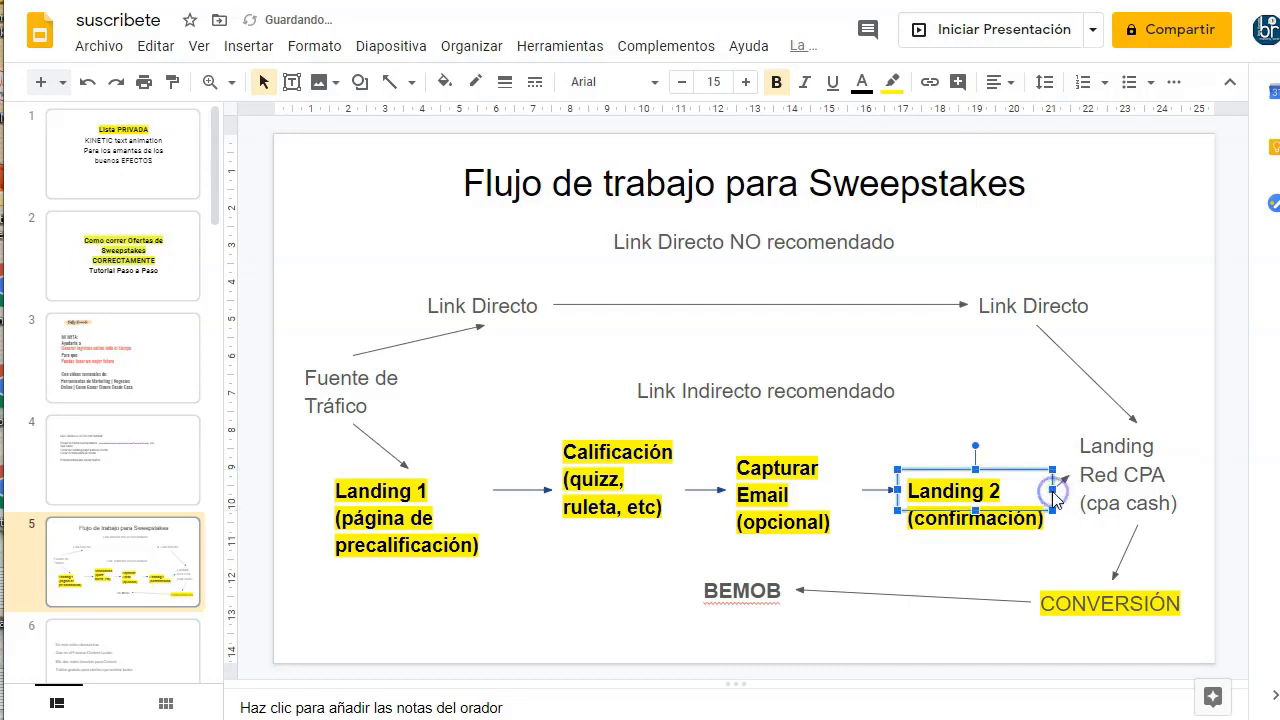
left_click(1035, 416)
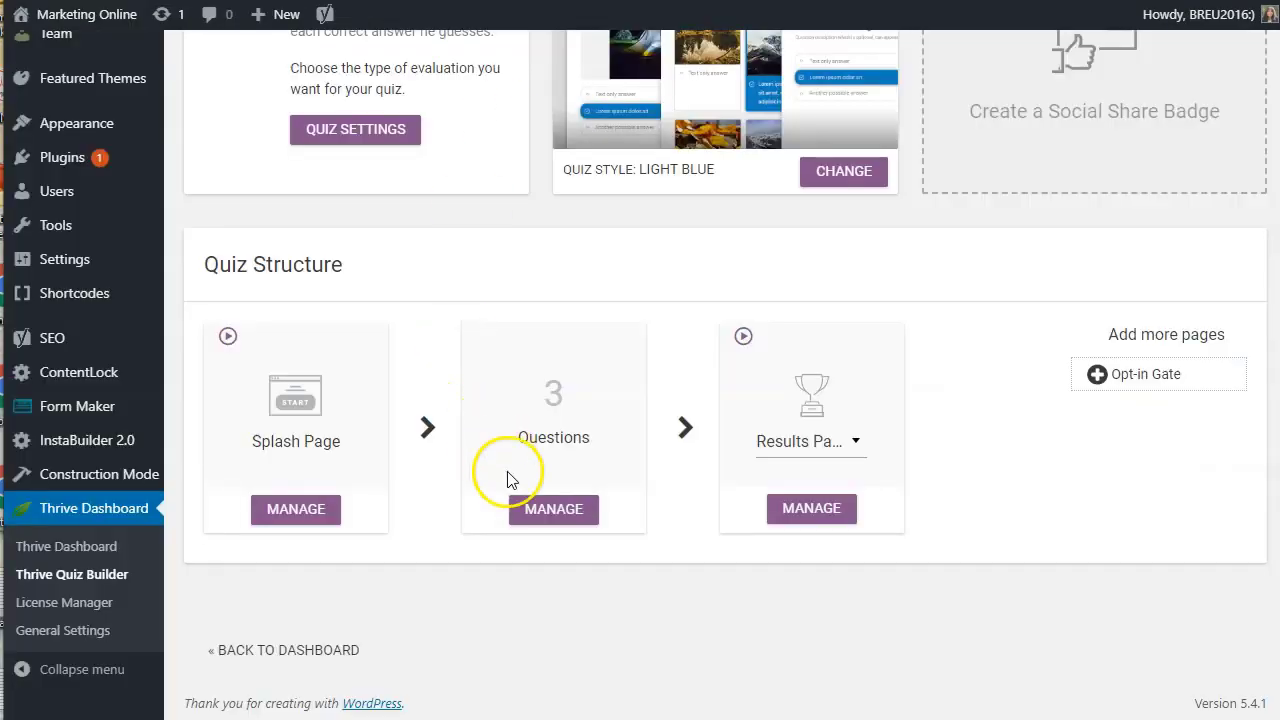
- Open the Walmart-usa quiz's question editor and examine its three questions, their answer points and the connections between them
left_click(550, 510)
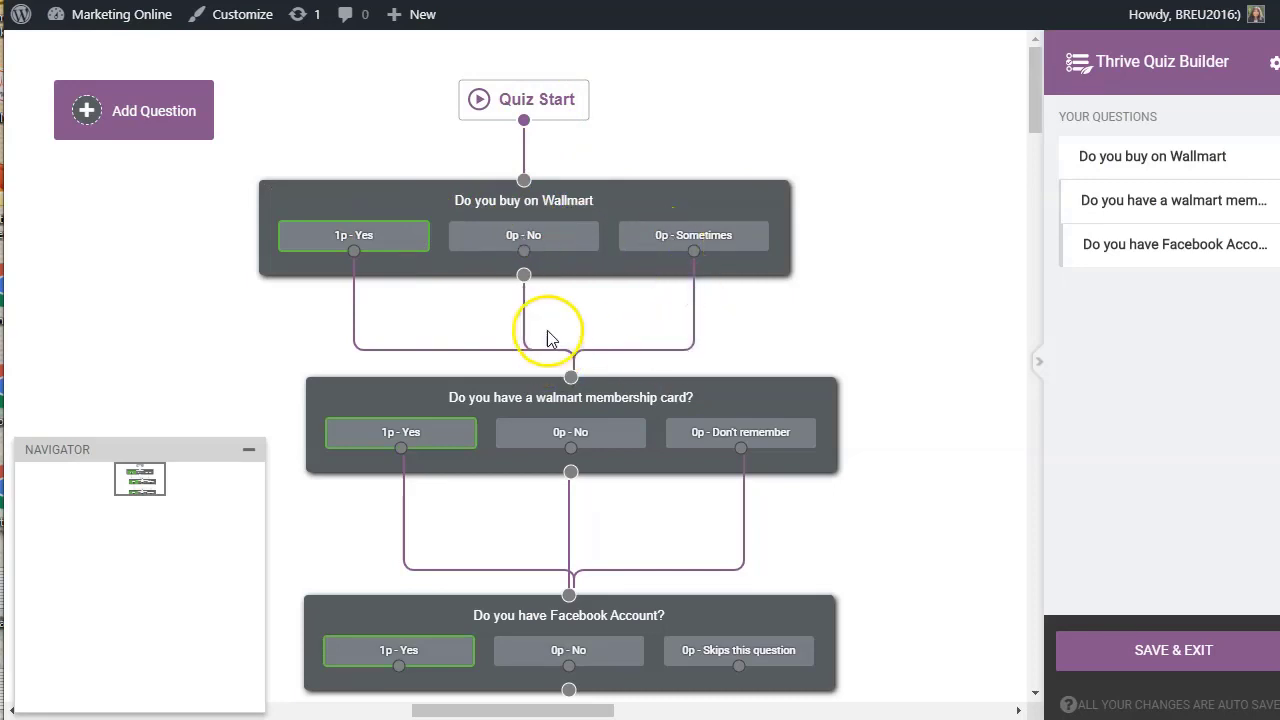
mouse_move(354, 284)
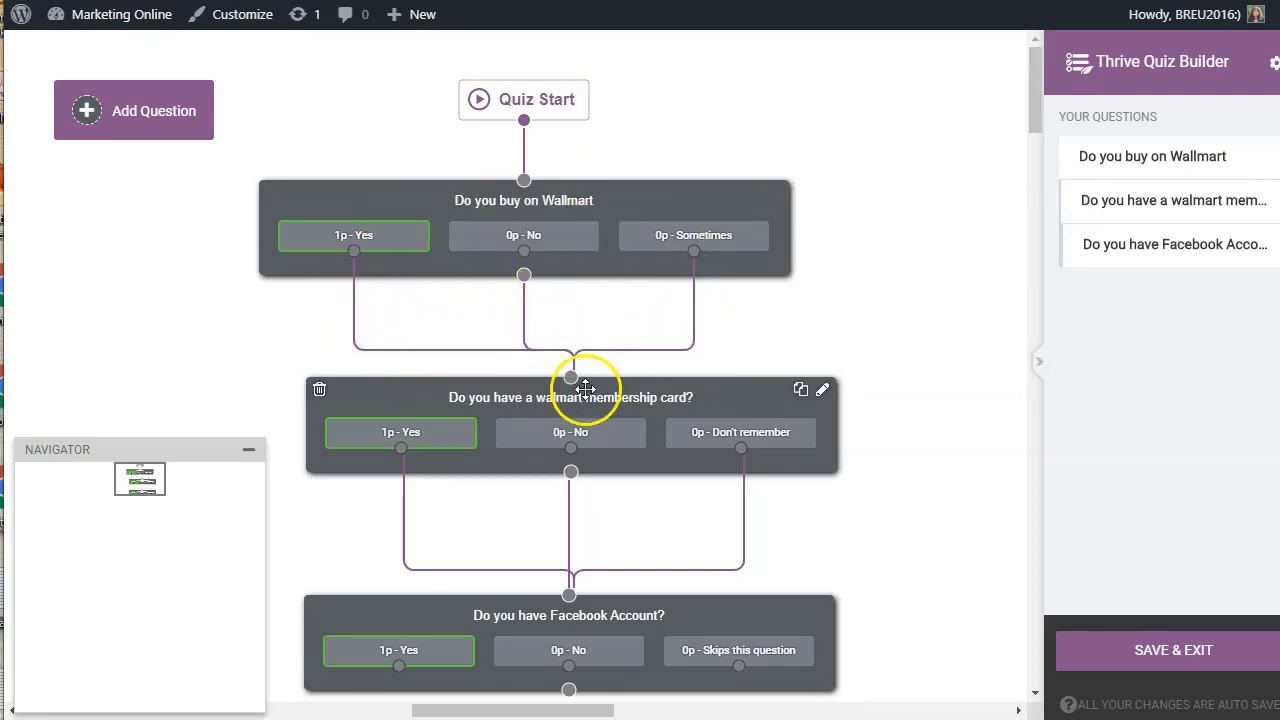
scroll(596, 423, "down", 2)
scroll(598, 423, "up", 1)
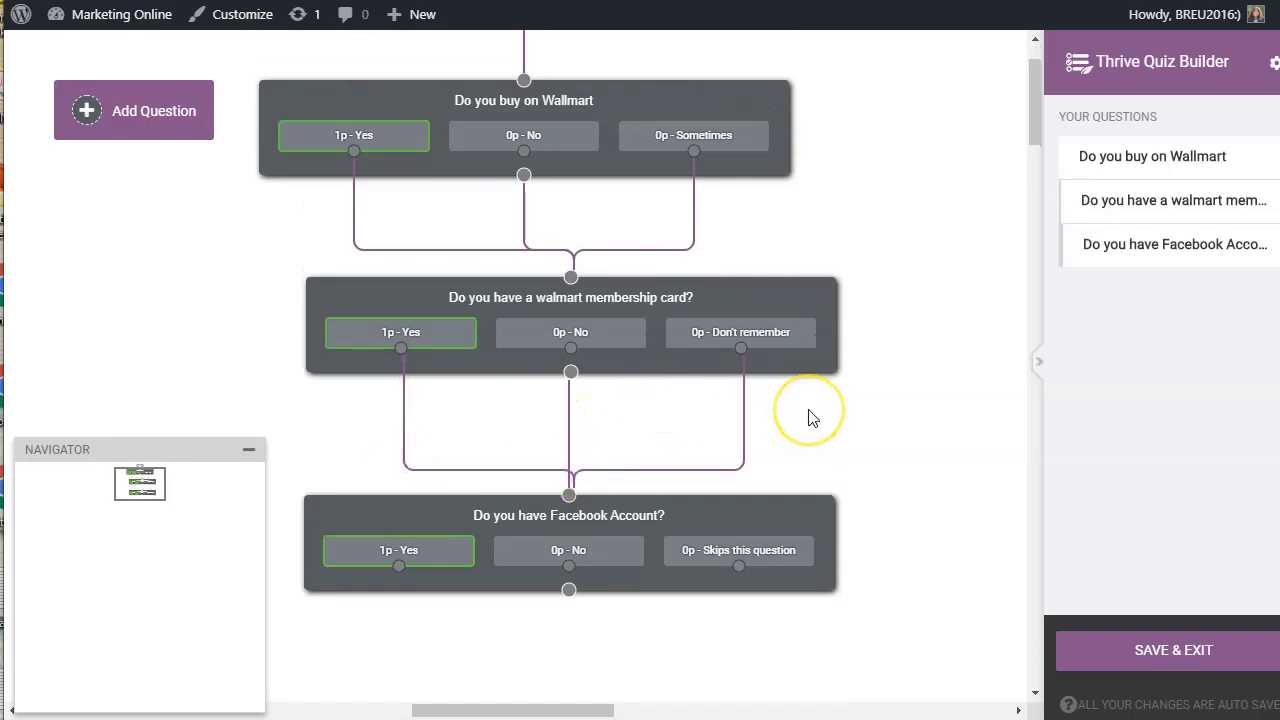
scroll(810, 414, "up", 1)
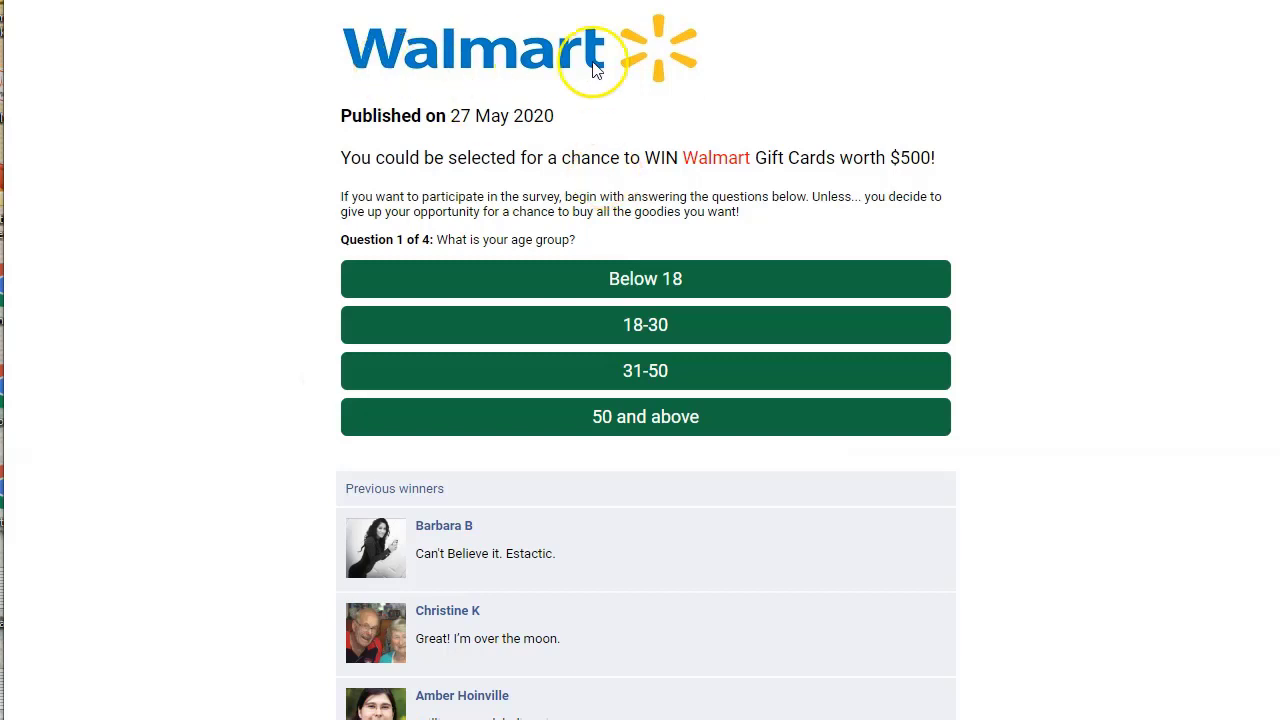
- Review the Walmart quiz lander's intro text, test the Below 18 answer to the age question and dismiss the alert
left_click(527, 121)
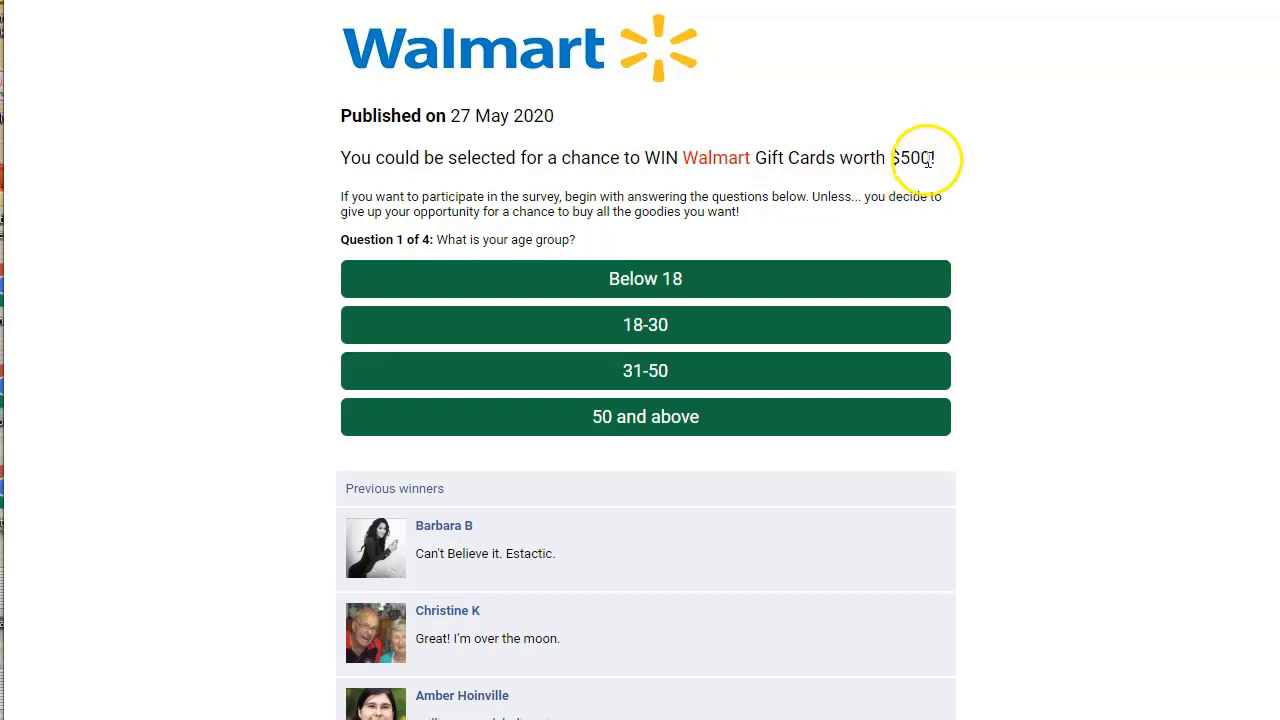
left_click_drag(347, 196, 545, 240)
left_click(590, 240)
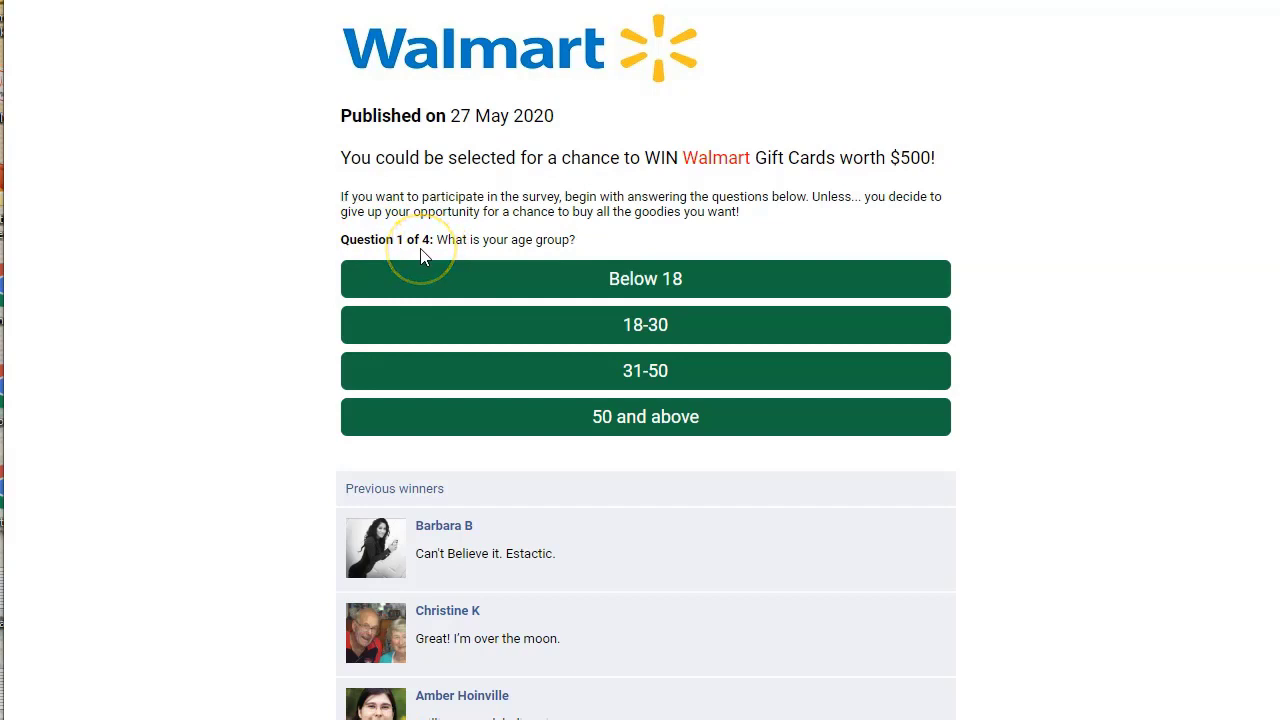
left_click(666, 288)
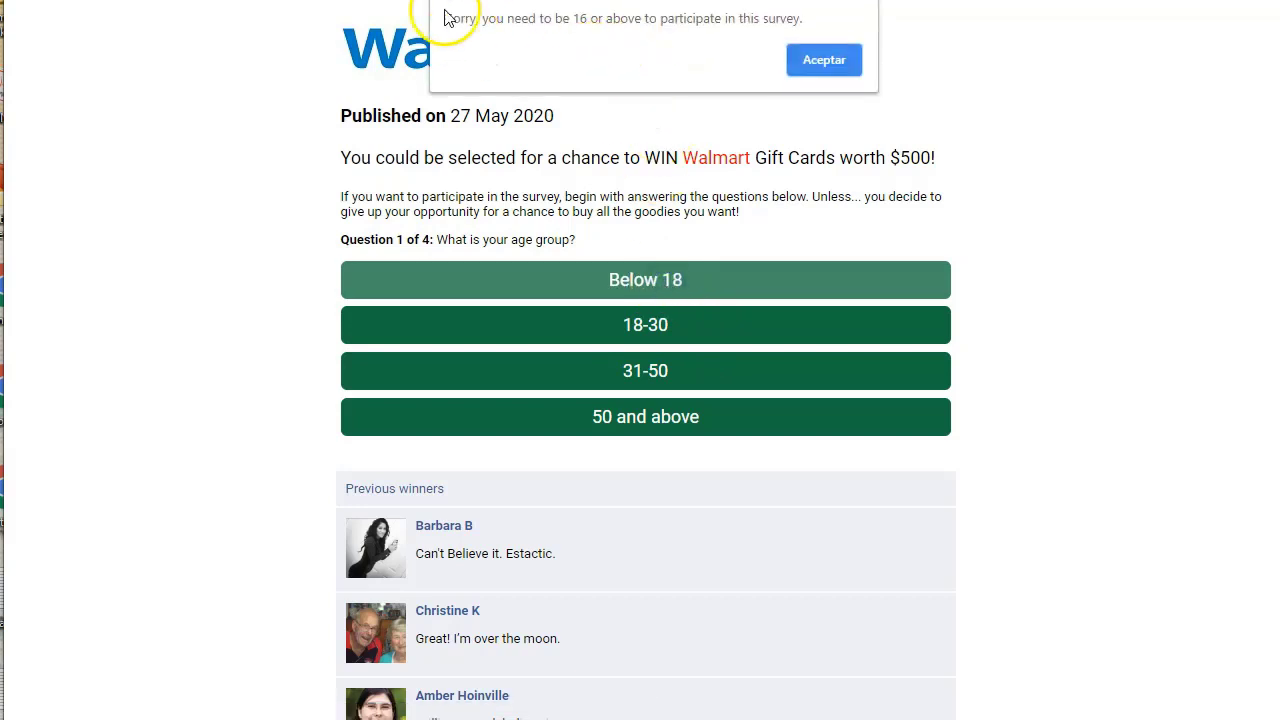
left_click(824, 62)
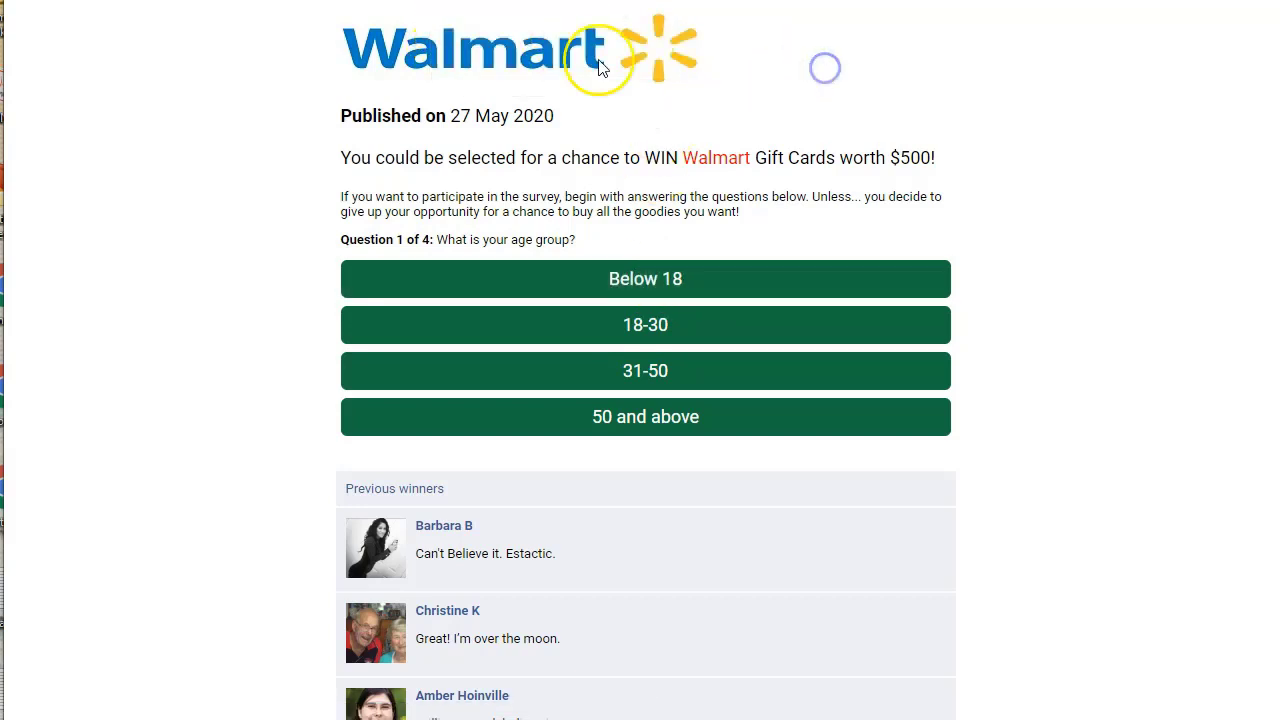
- Go through the Walmart lander's four quiz questions, answering 18-30, Less than €100, ASOS and Jeans
left_click(656, 335)
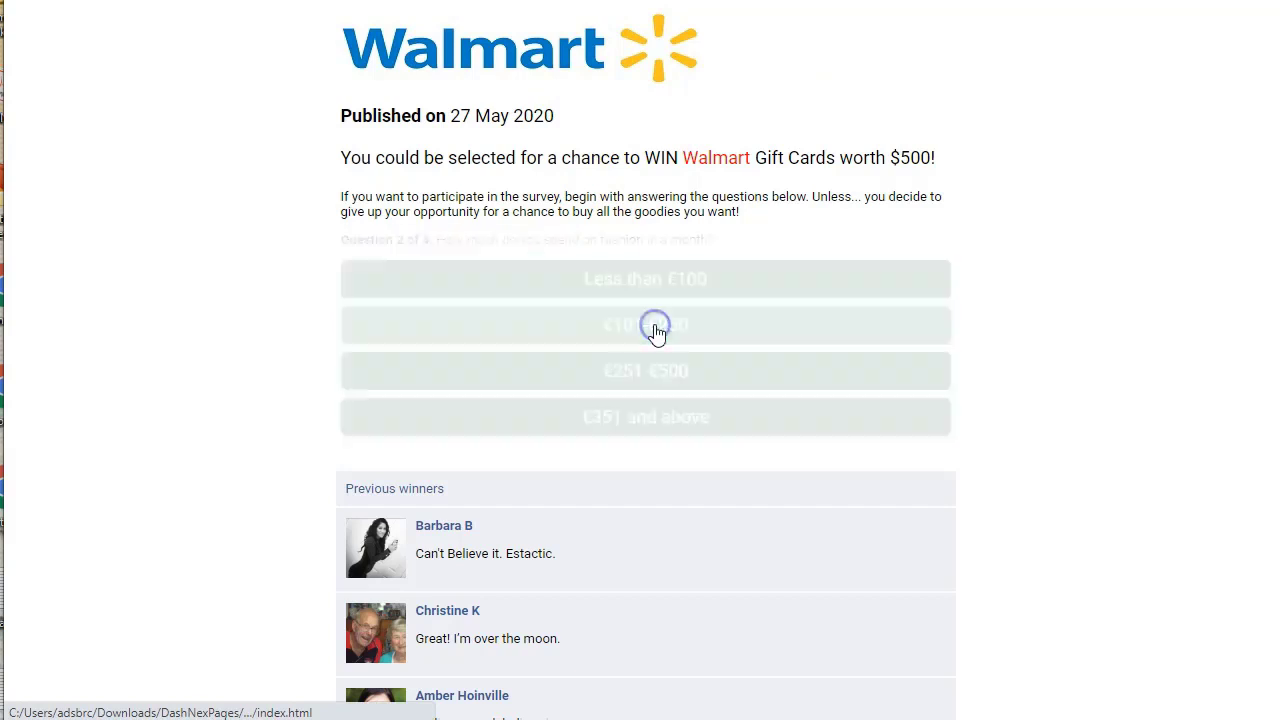
left_click(650, 292)
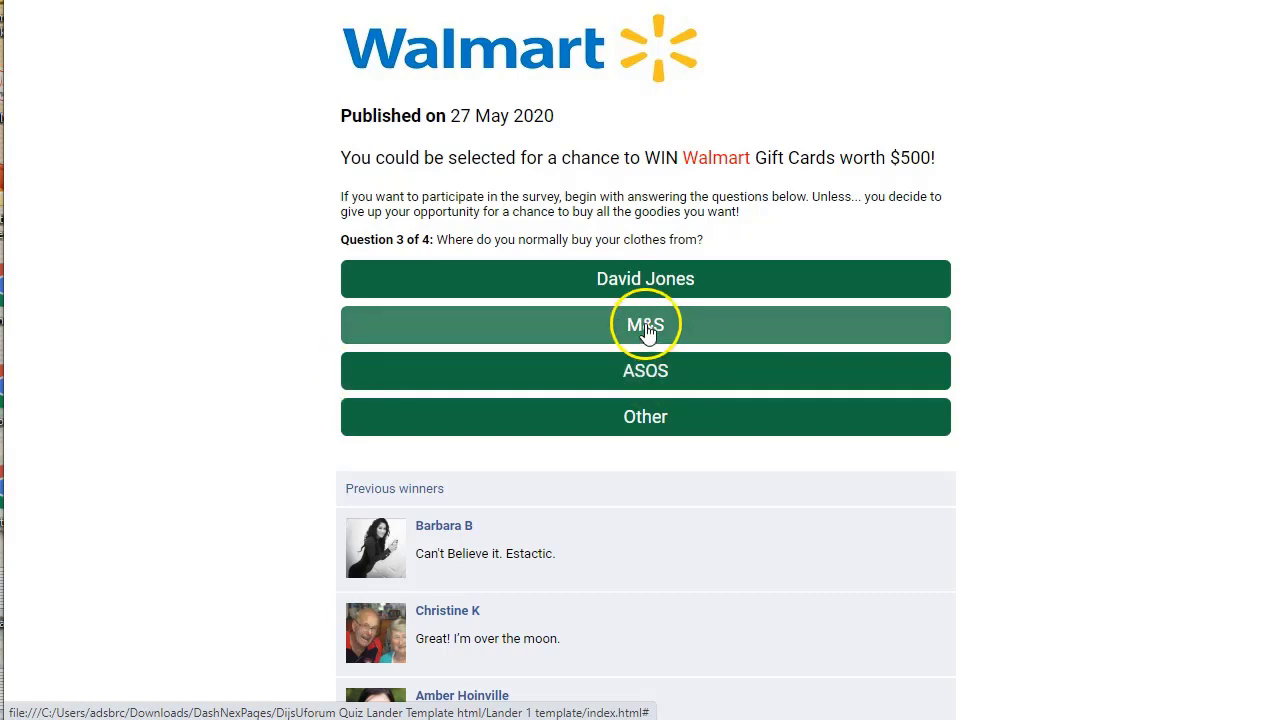
left_click(650, 388)
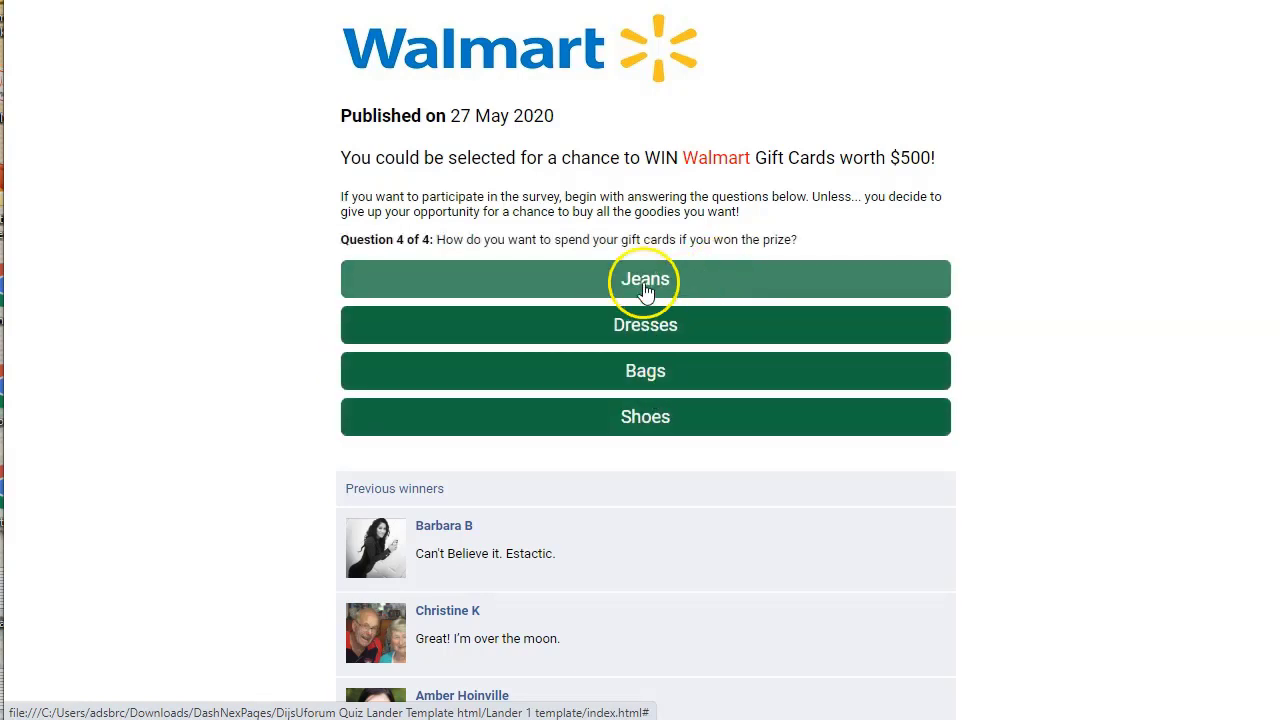
left_click(645, 284)
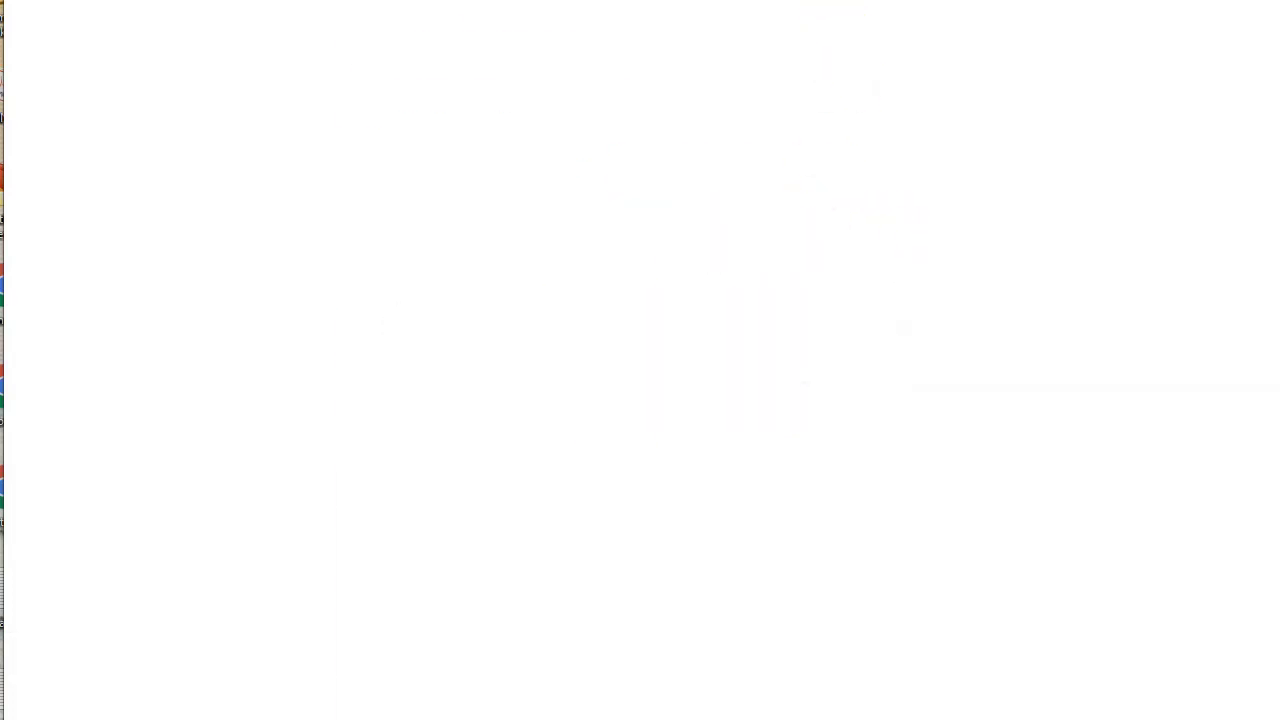
- Check the redirect link in the lander's index.html code in the text editor and return to the quiz page
scroll(614, 382, "down", 3)
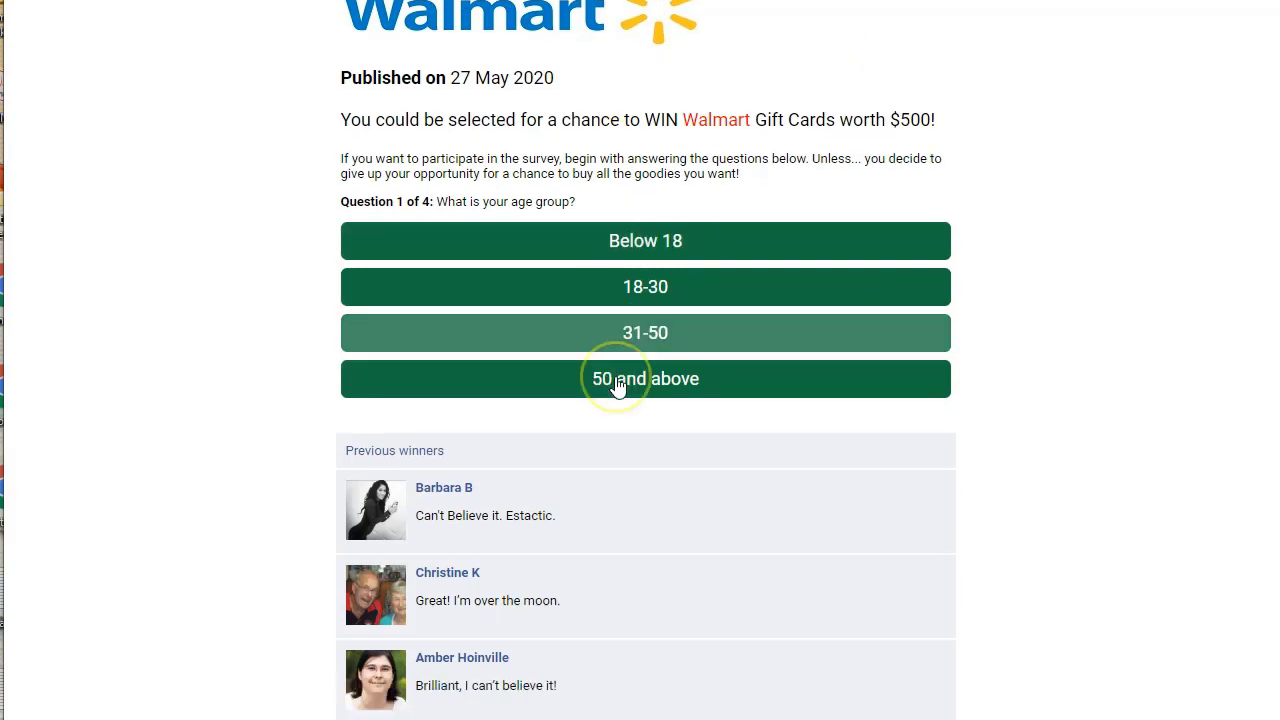
scroll(617, 386, "up", 3)
left_click(576, 499)
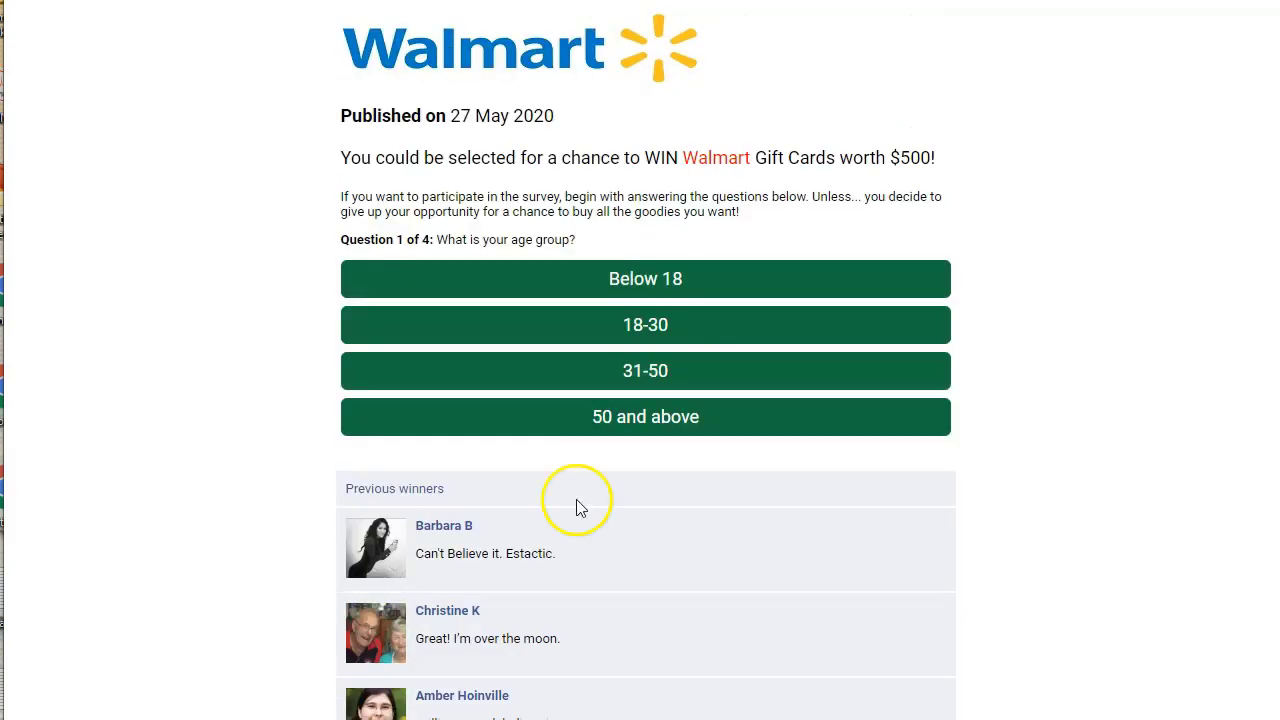
key("alt+Tab")
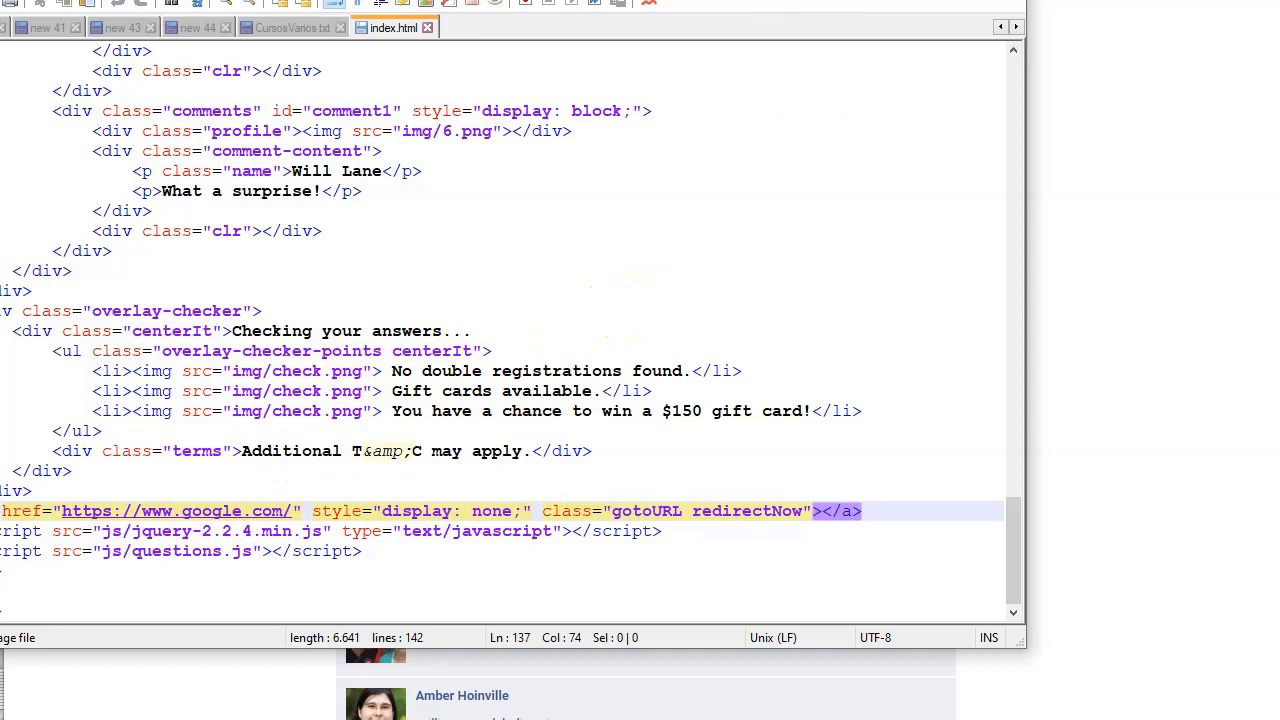
key("alt+Tab")
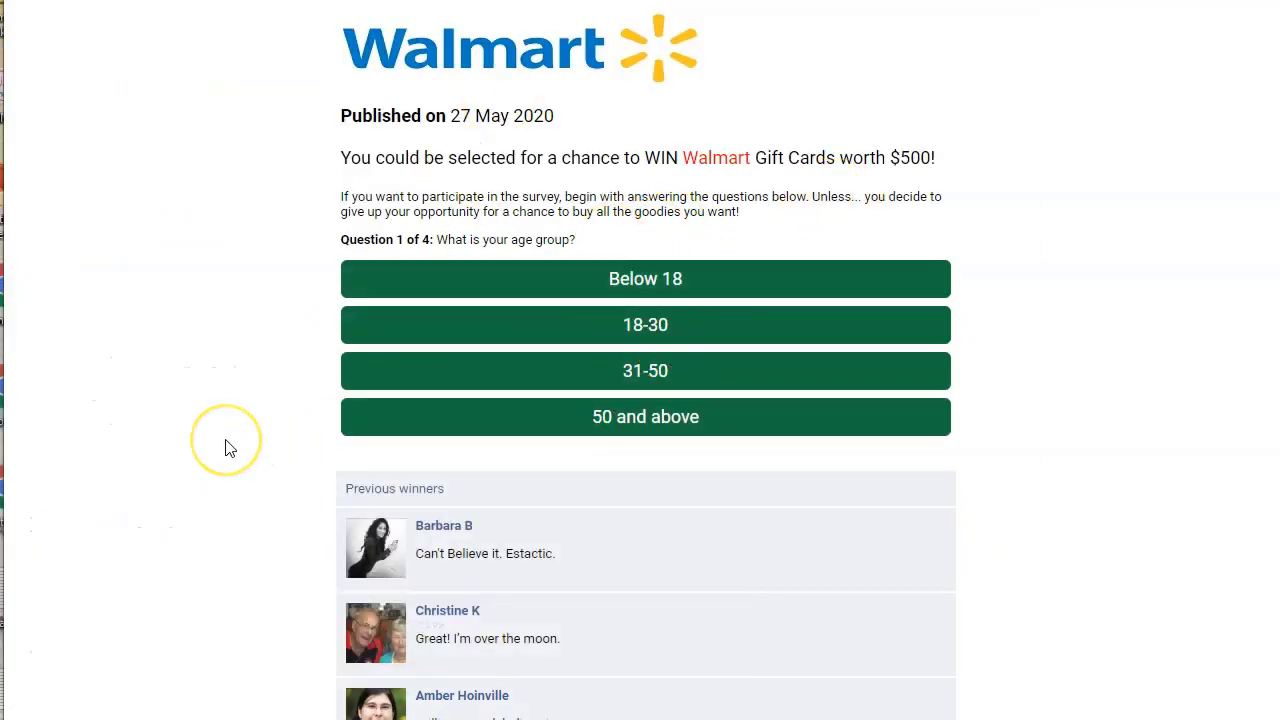
left_click(86, 370)
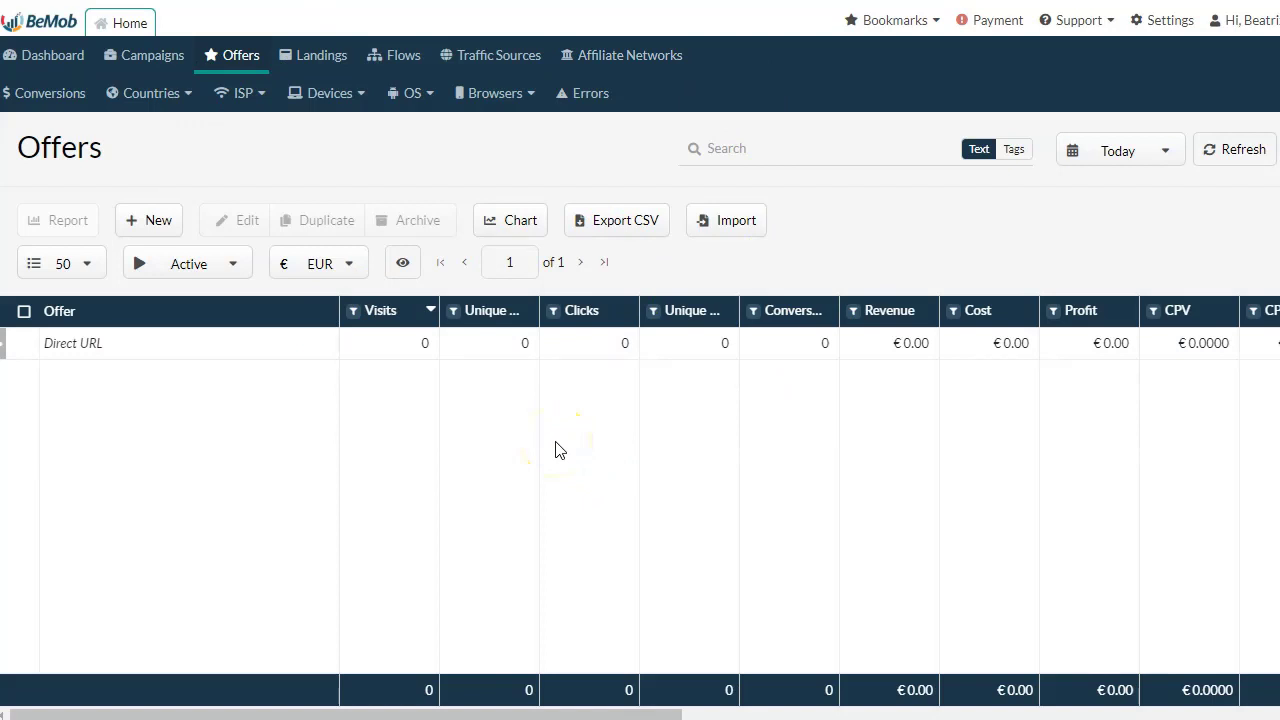
left_click(645, 62)
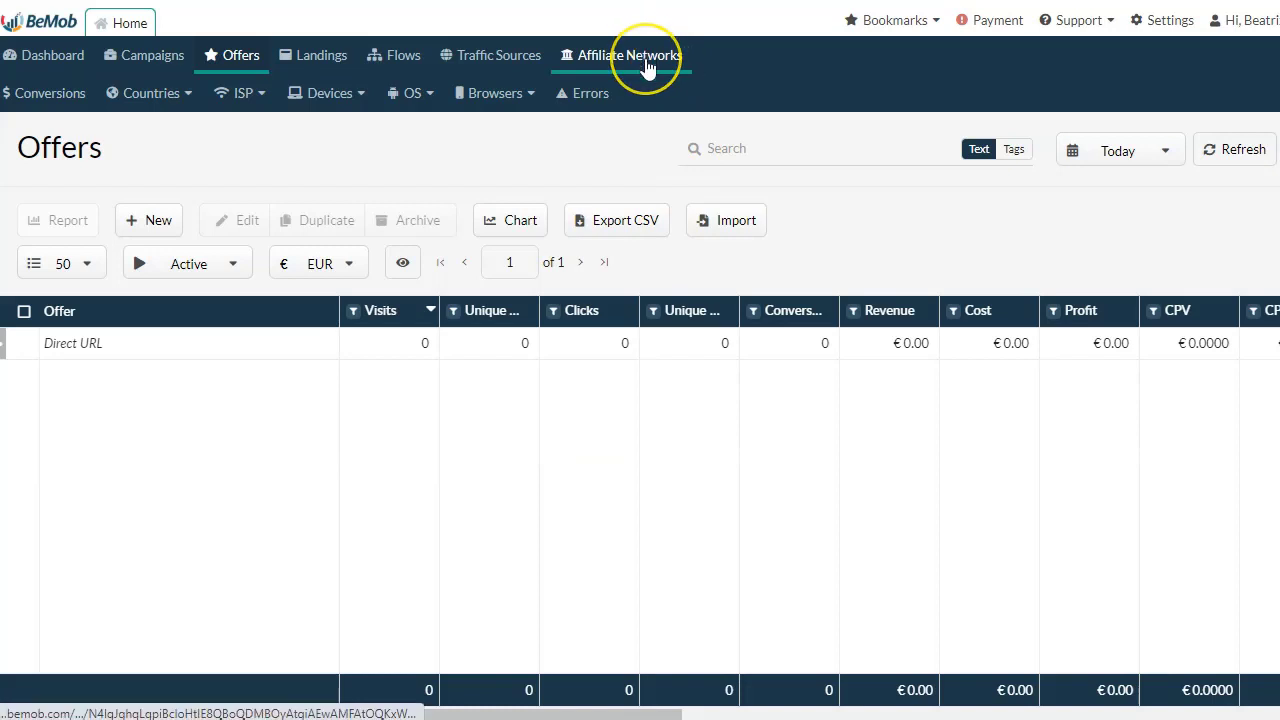
left_click(519, 64)
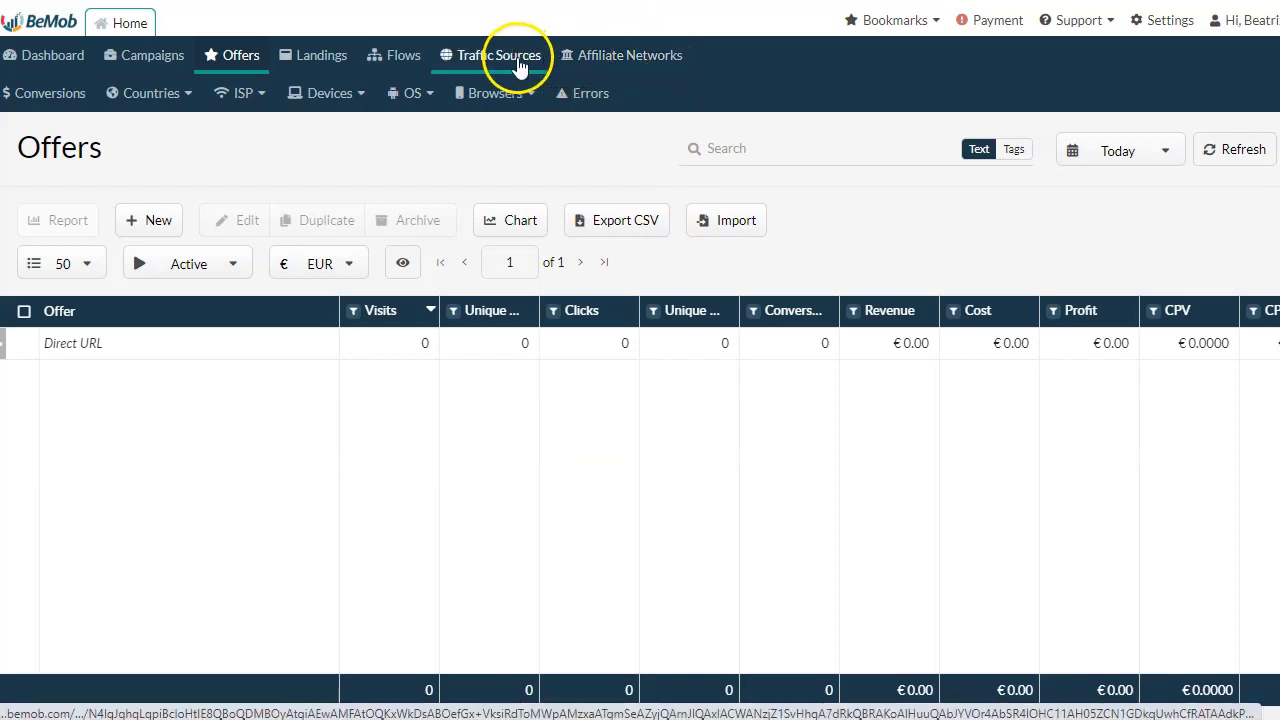
left_click(220, 63)
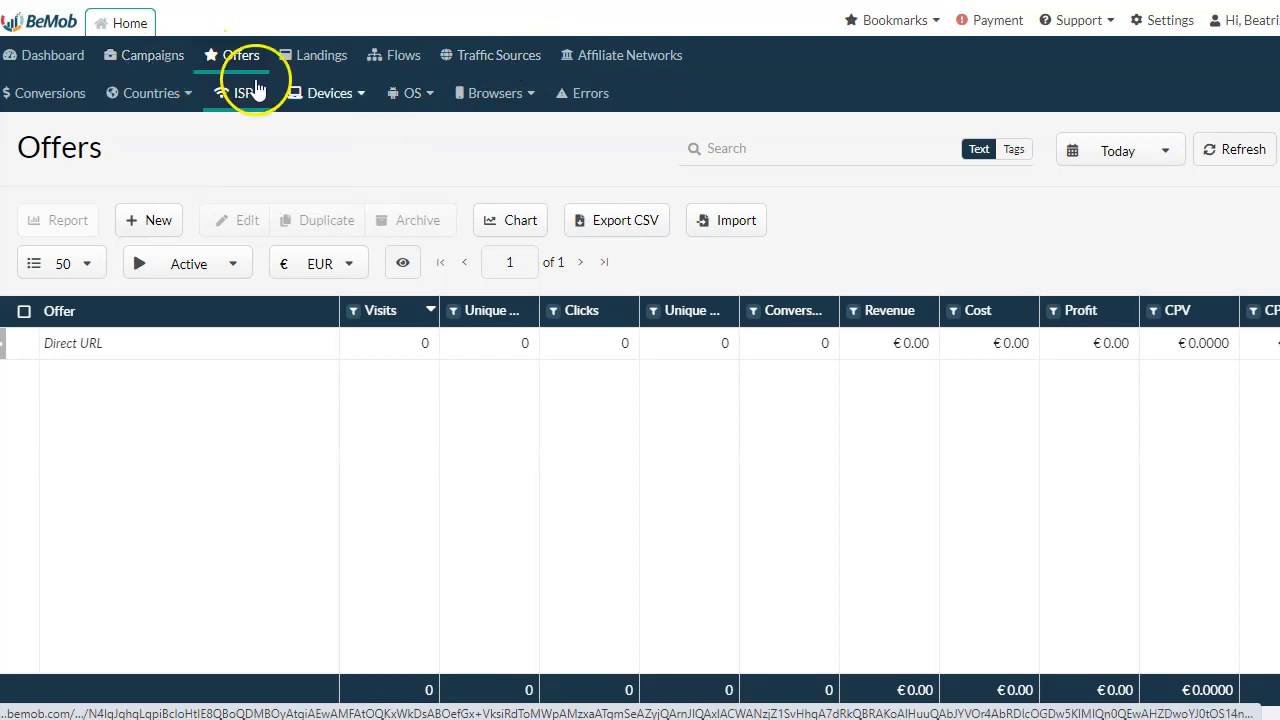
left_click(330, 62)
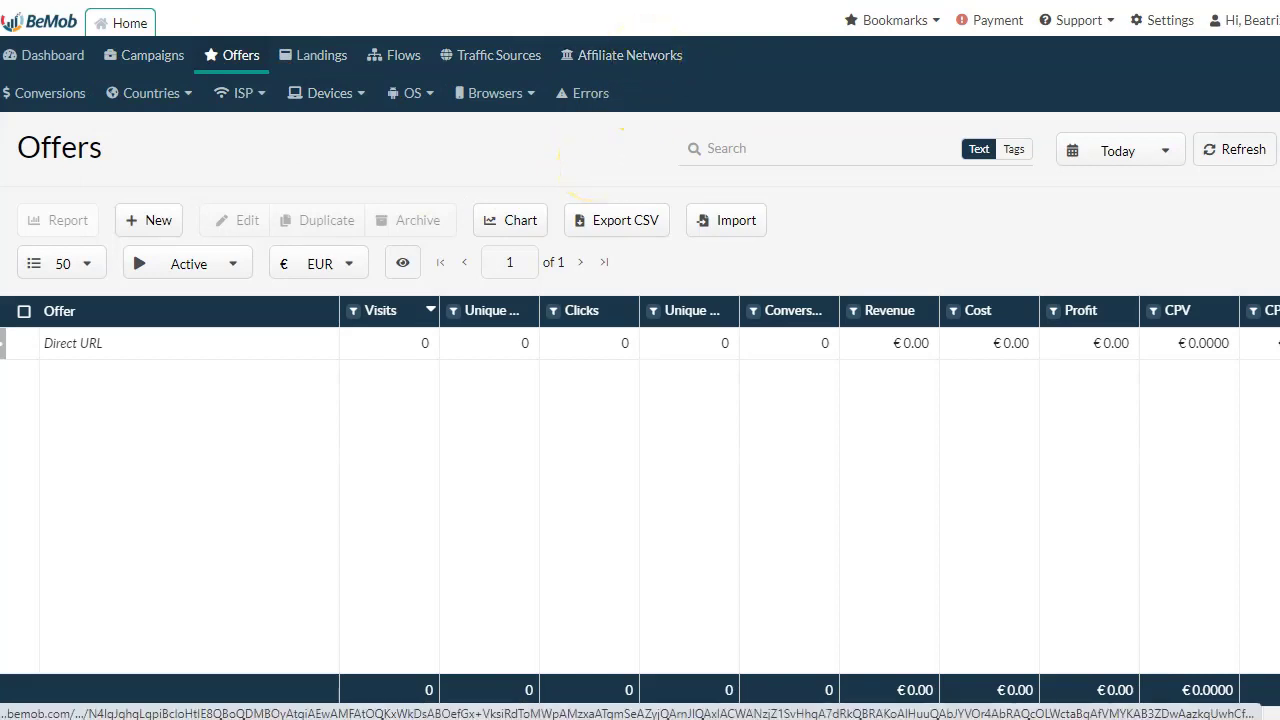
- Open BeMob's Affiliate Networks list, search the network templates for "cpa" and close the template list without choosing one
left_click(654, 58)
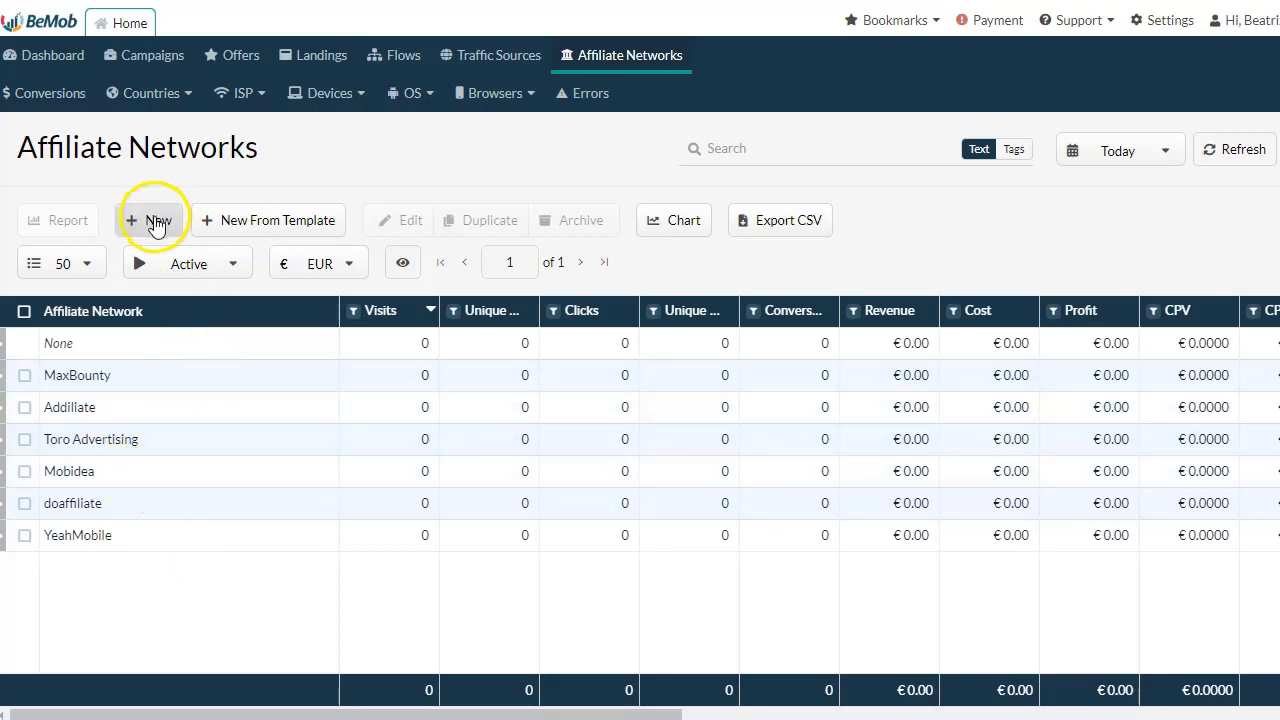
left_click(284, 221)
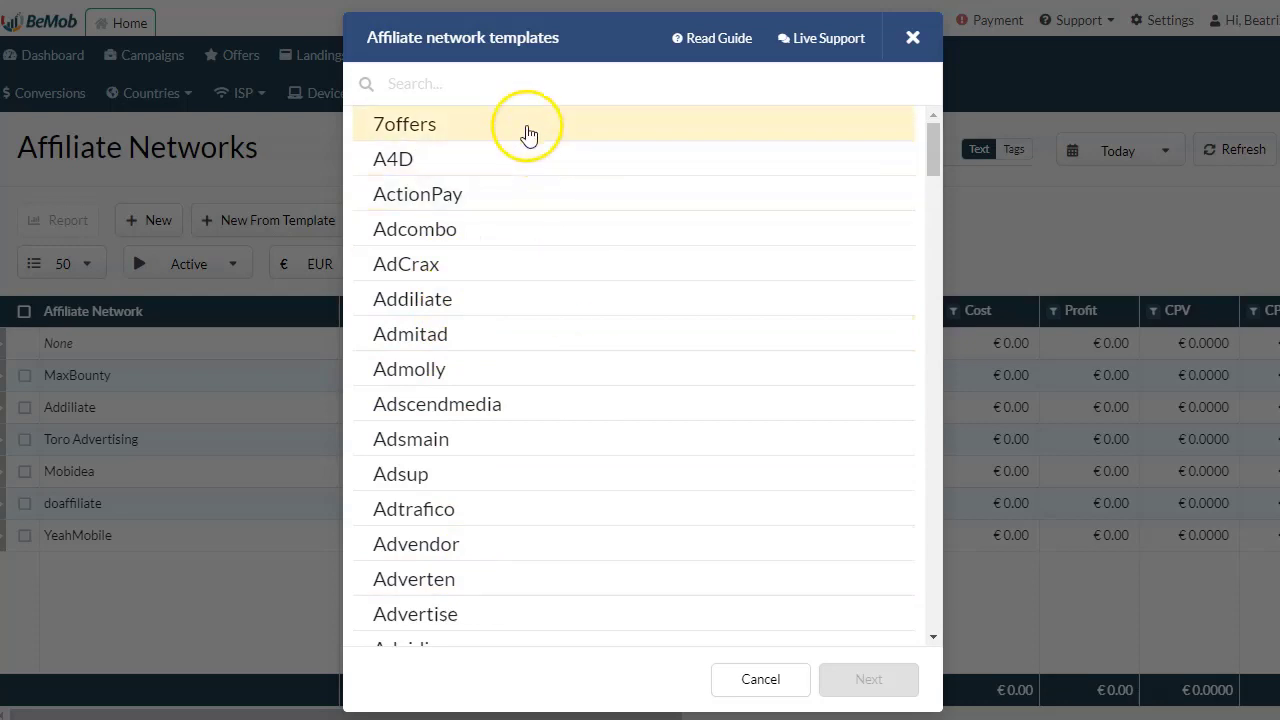
left_click(503, 95)
type("cpa")
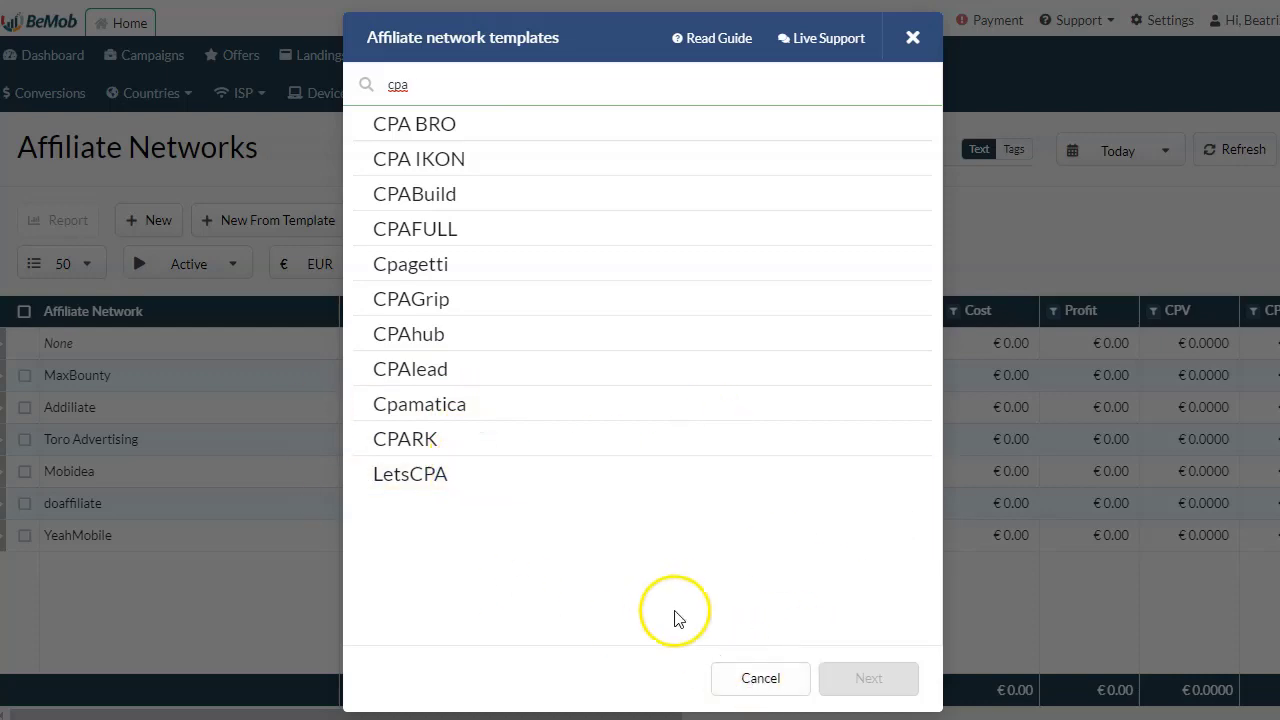
left_click(764, 677)
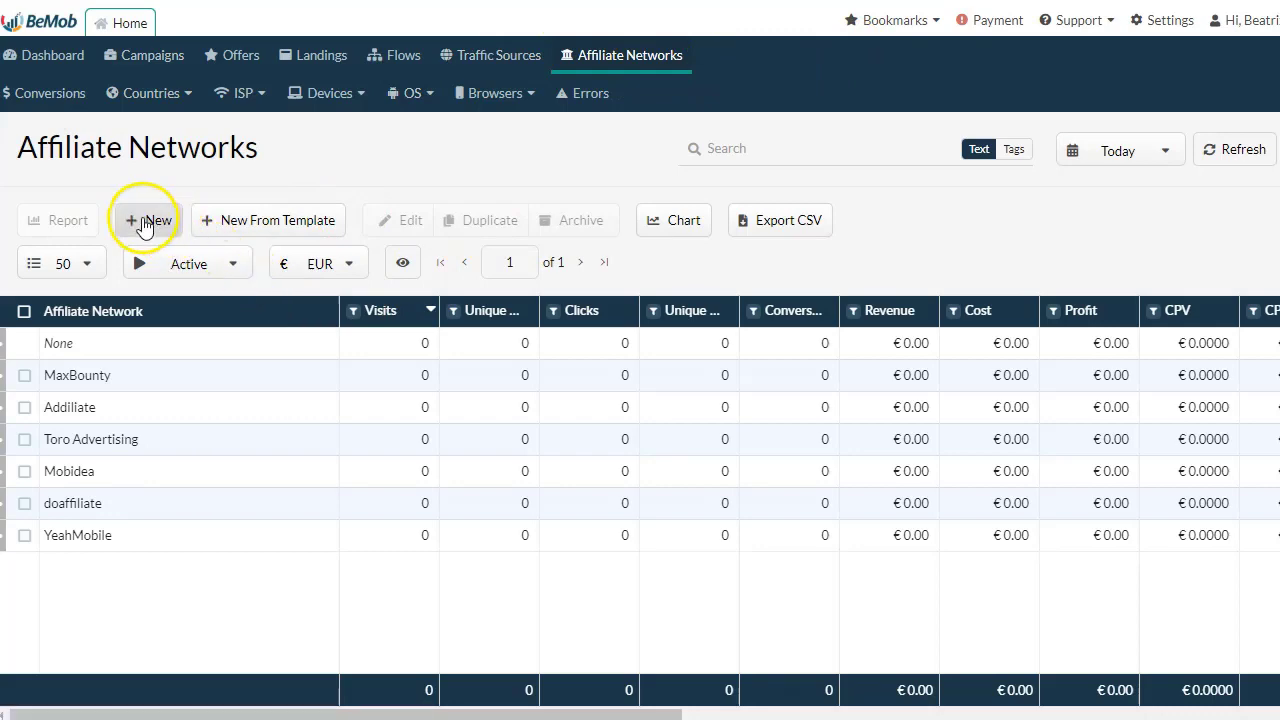
- Create an affiliate network named CPA.cash, copy its postback URL and save it
left_click(145, 222)
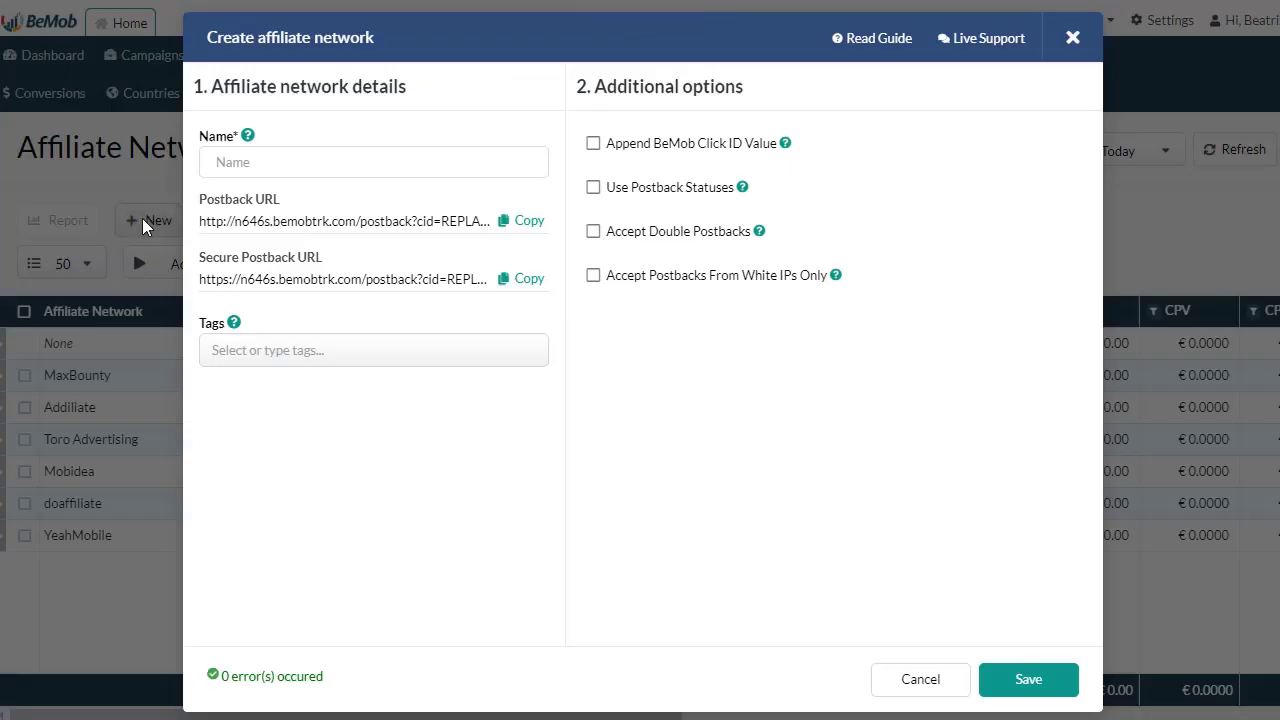
left_click(339, 161)
type("CPA.cash")
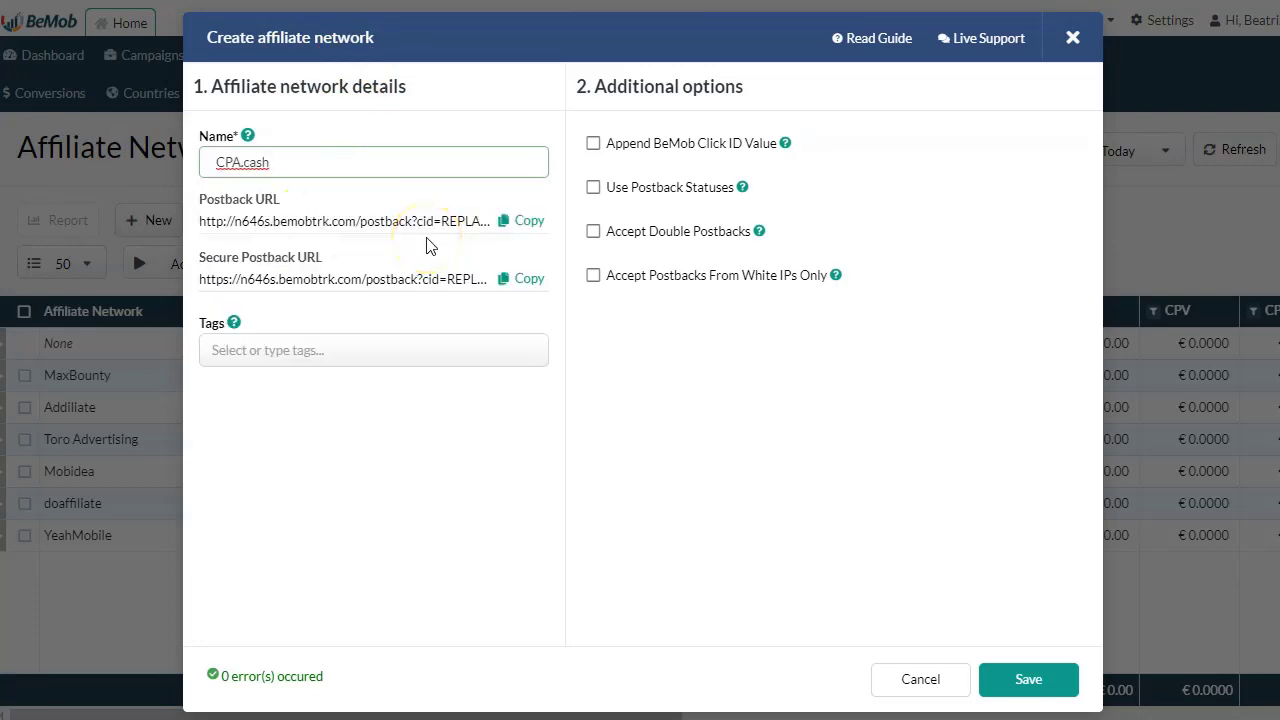
left_click(529, 221)
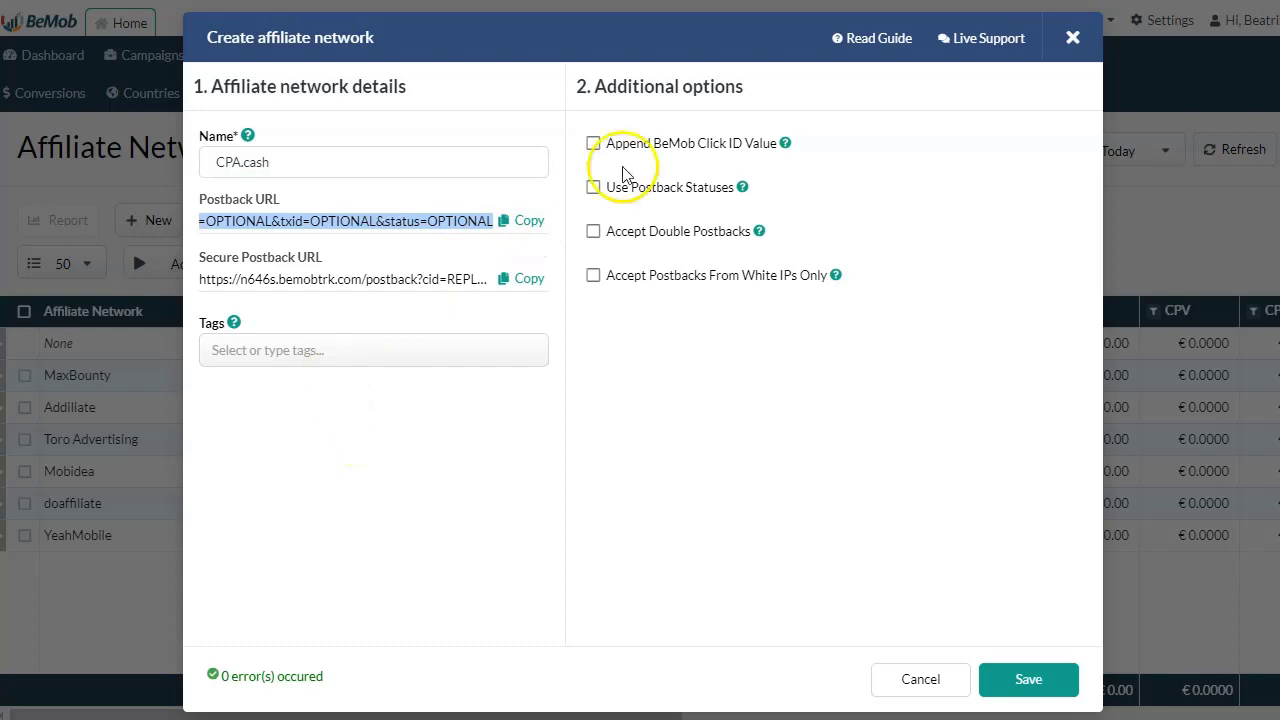
left_click(1022, 680)
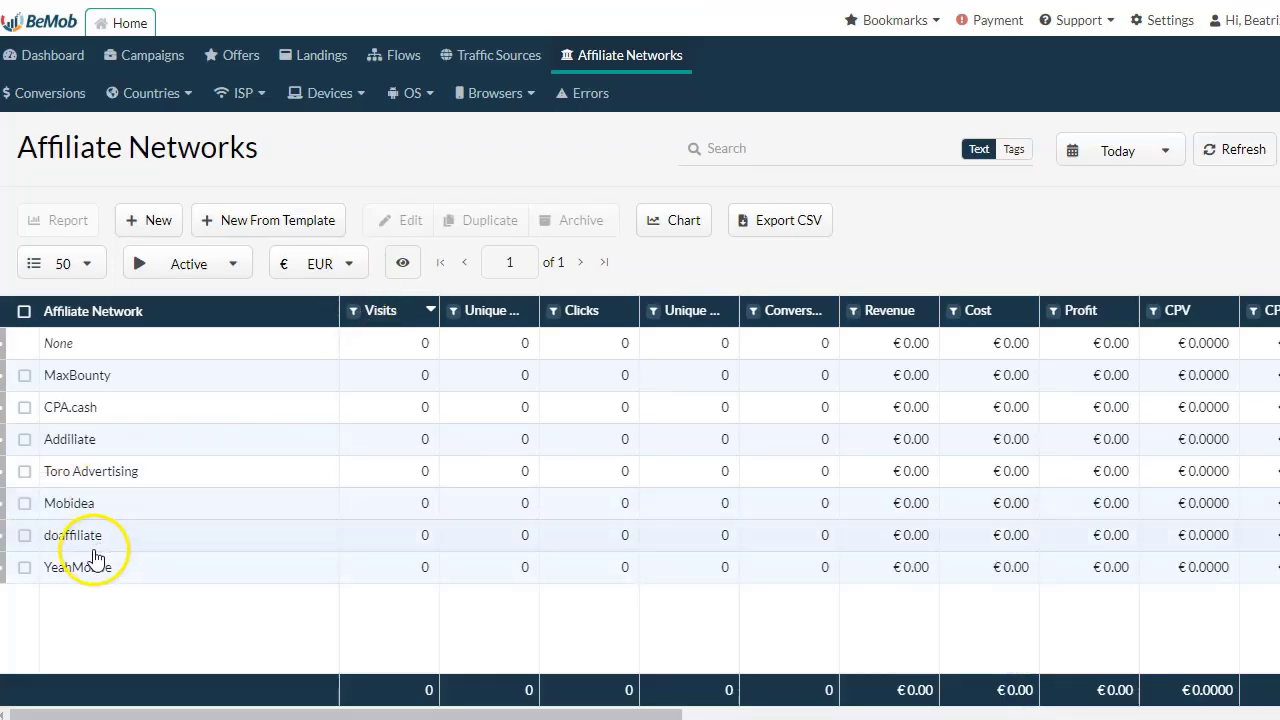
- Open the CPA.cash affiliate network for editing and close it without changes
left_click(127, 413)
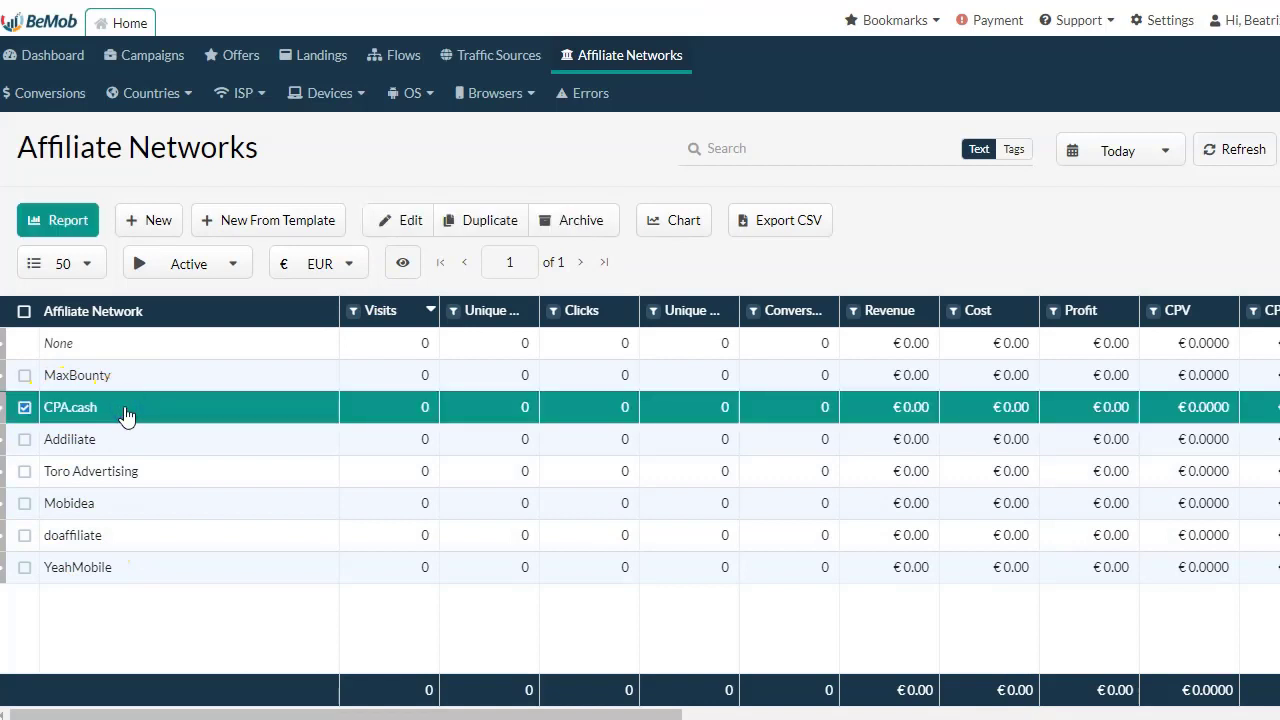
left_click(406, 221)
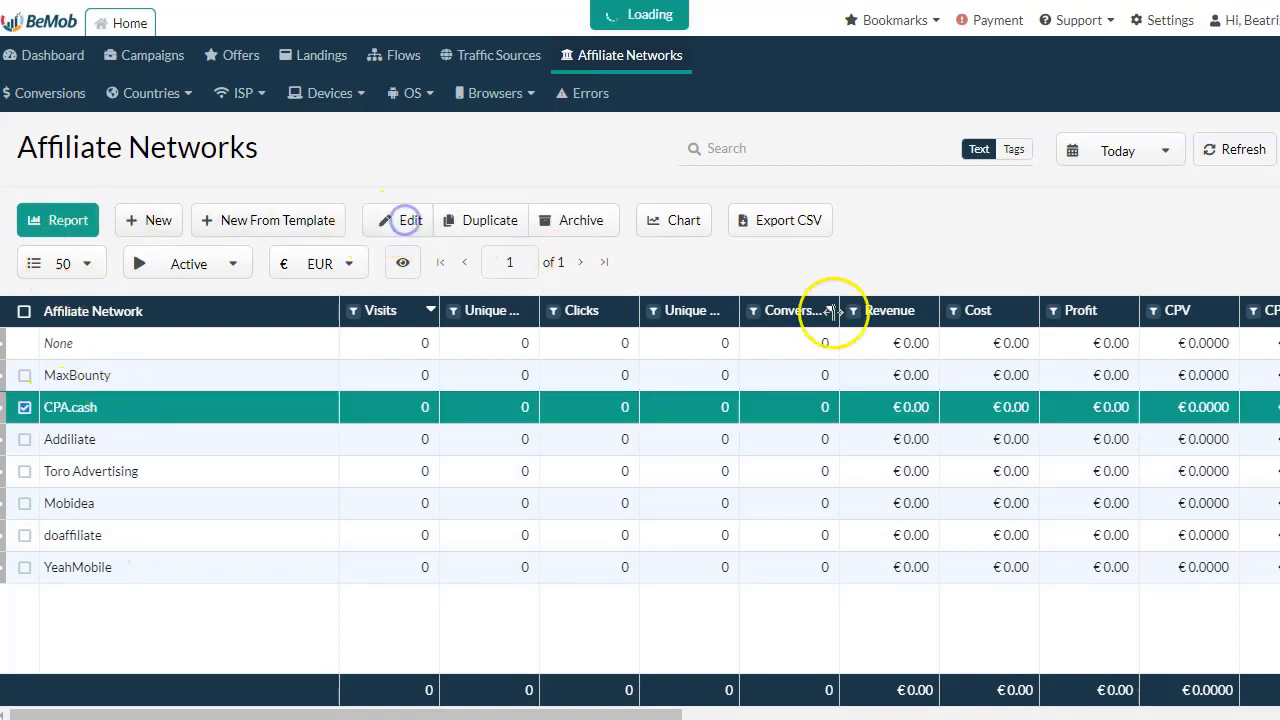
key("Escape")
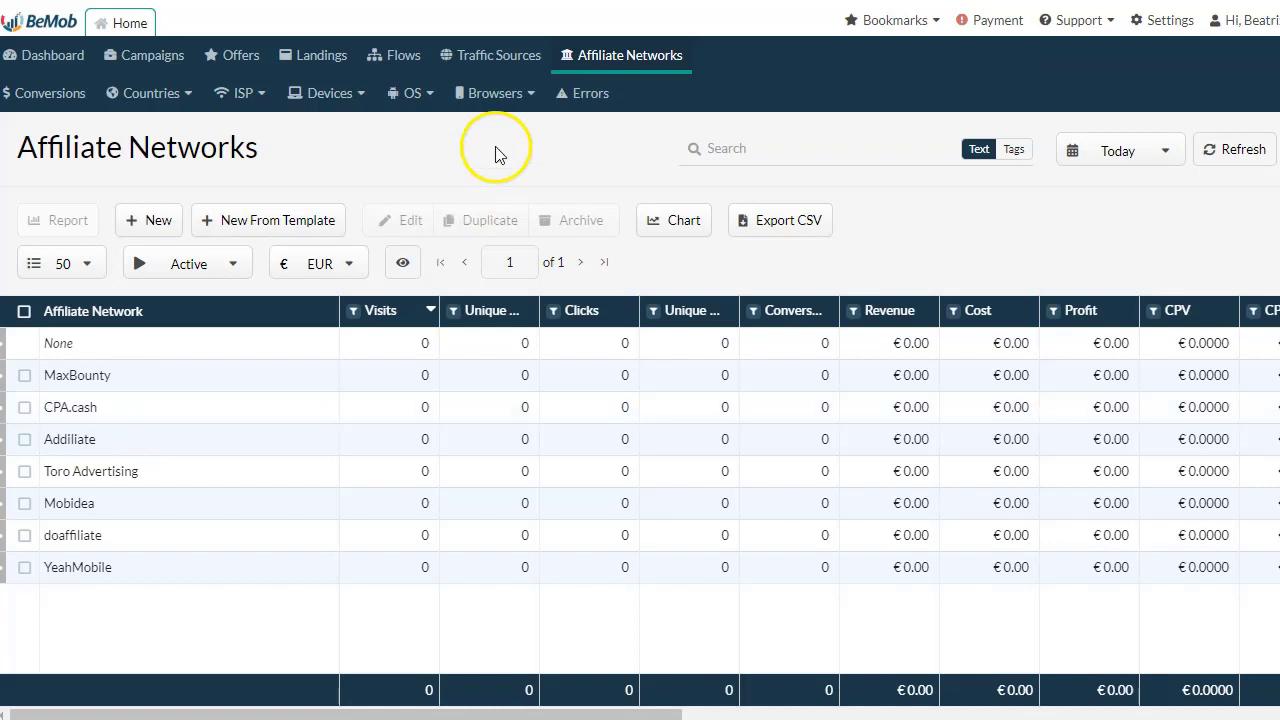
- Open the Traffic Sources list and browse the available traffic source templates
left_click(490, 66)
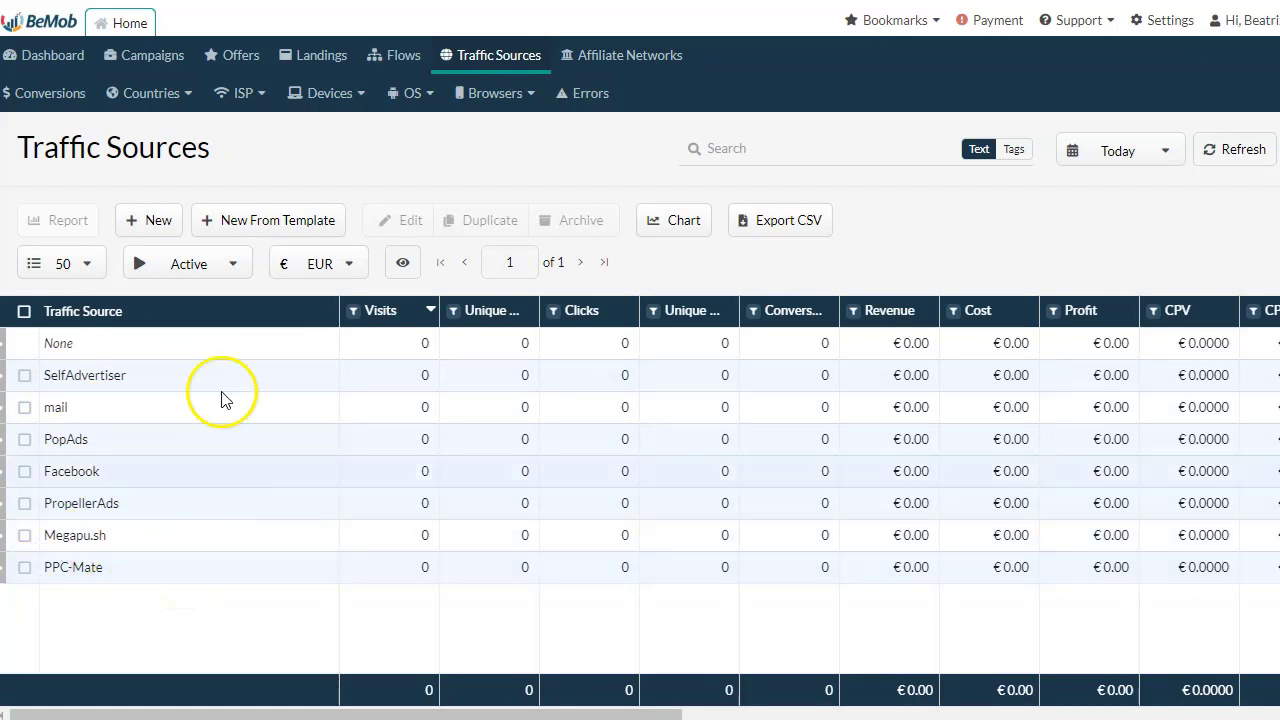
left_click(285, 224)
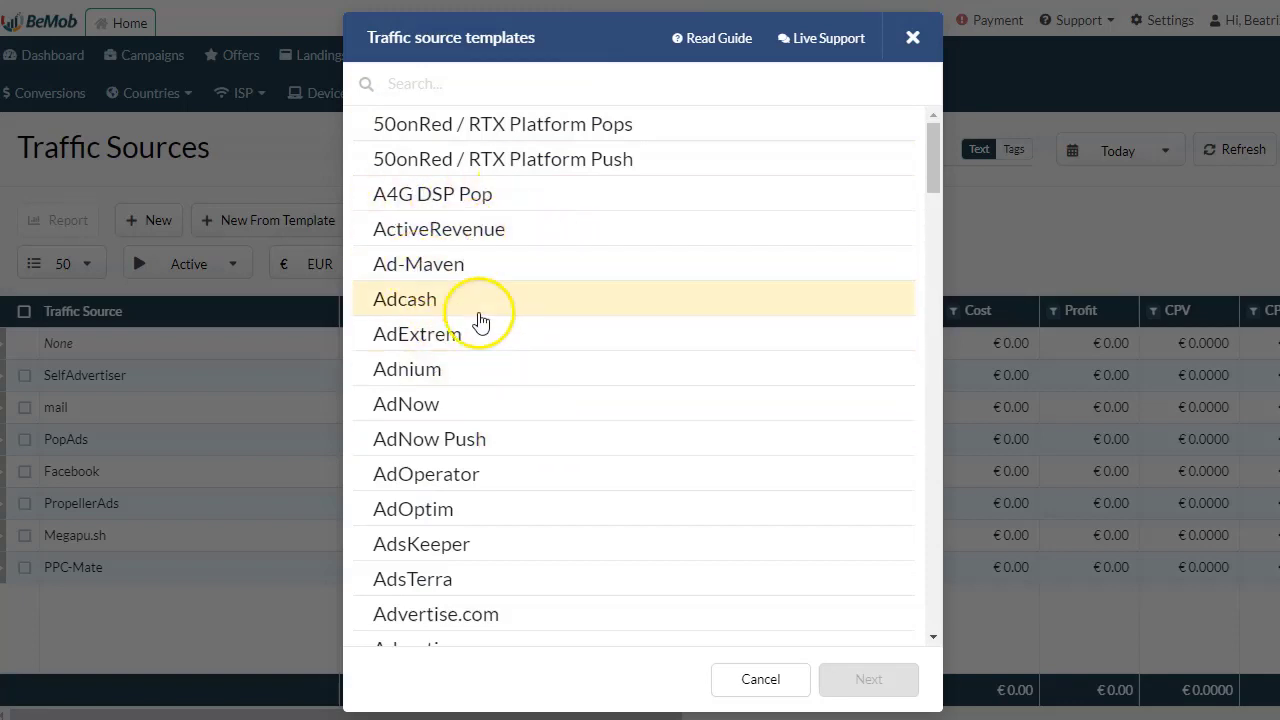
scroll(466, 366, "down", 15)
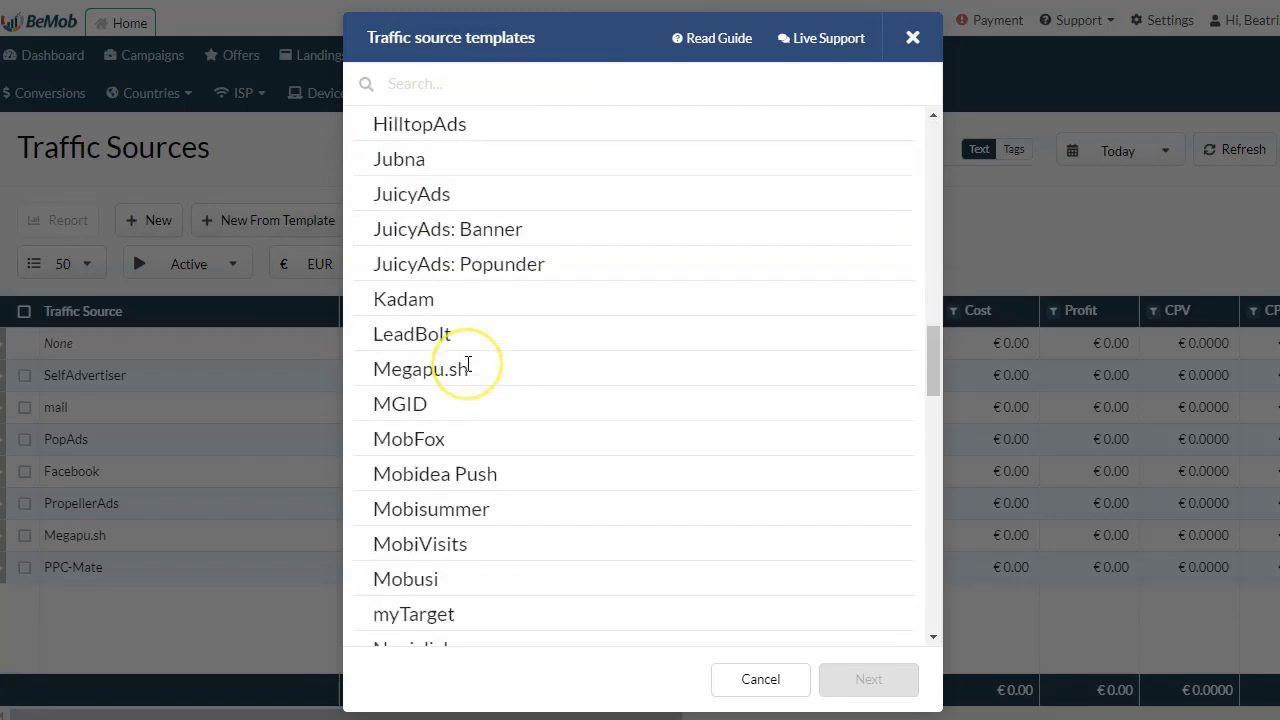
scroll(467, 364, "down", 15)
scroll(467, 364, "up", 20)
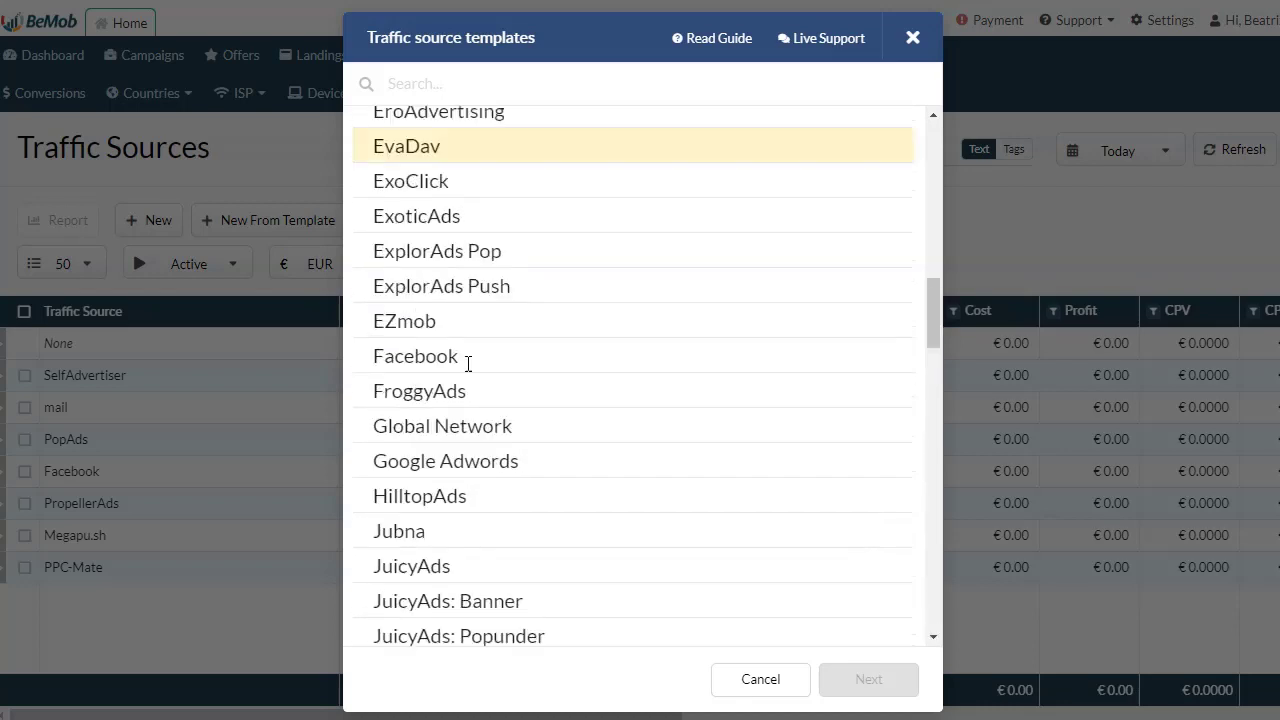
scroll(467, 364, "up", 12)
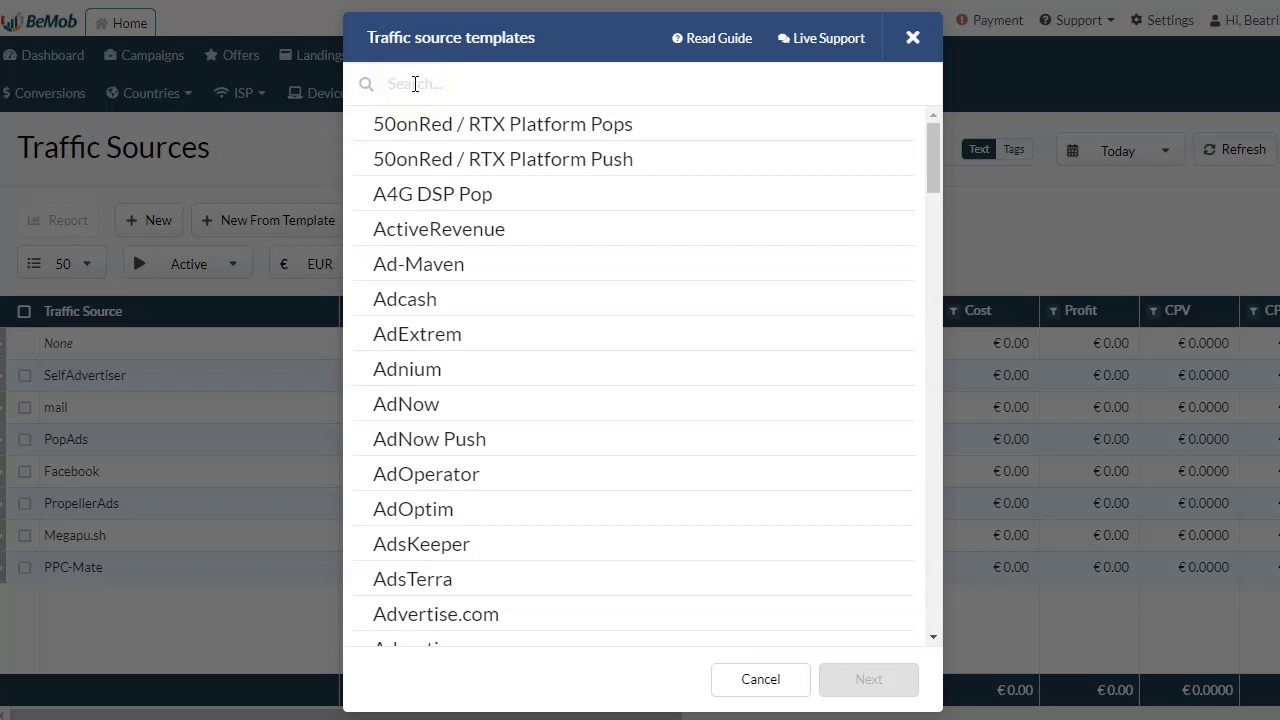
- Search the traffic source templates for "bin" and "adw", and close the template list without choosing one
type("bin")
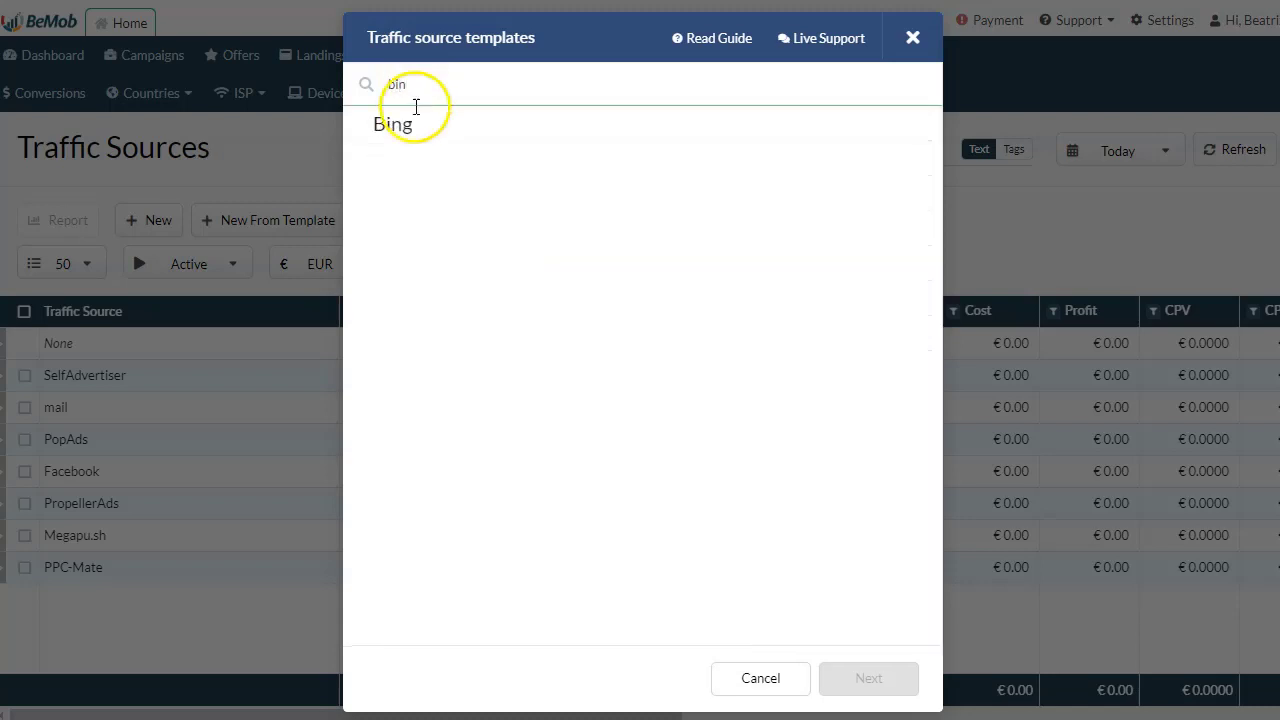
double_click(420, 84)
type("a")
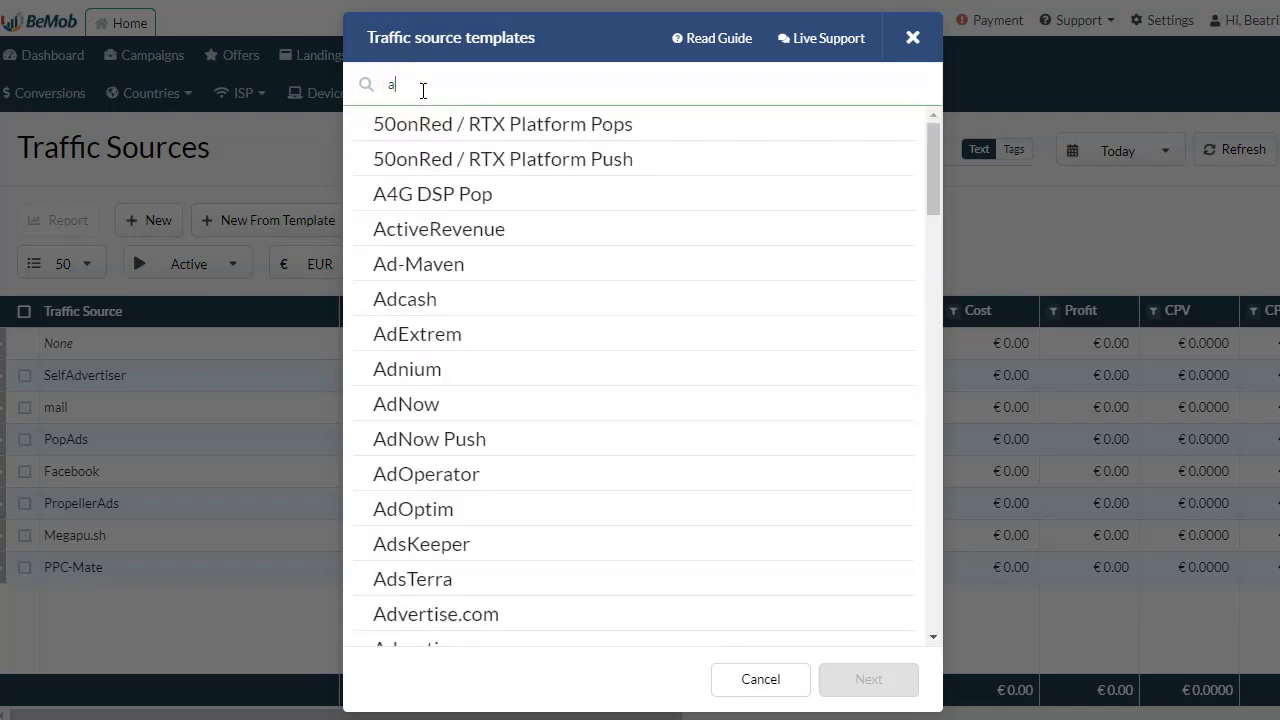
type("ds")
key("BackSpace")
type("w")
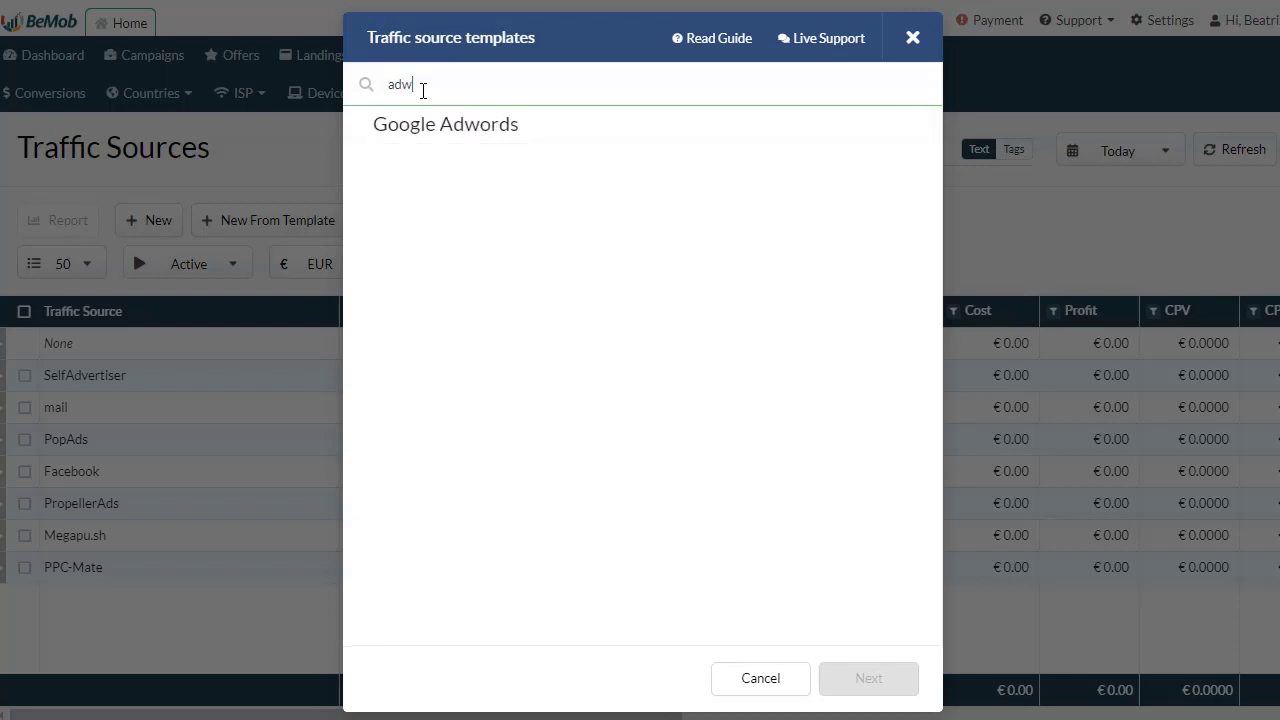
key("BackSpace")
key("BackSpace")
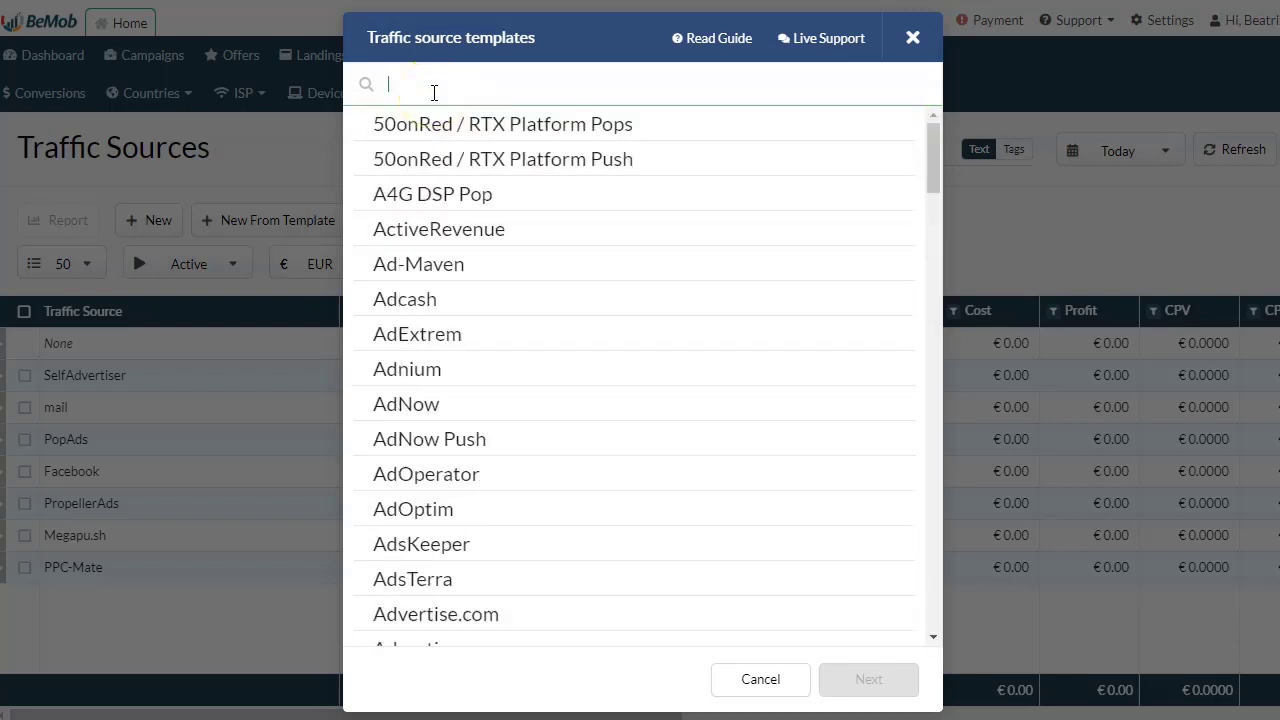
left_click(758, 675)
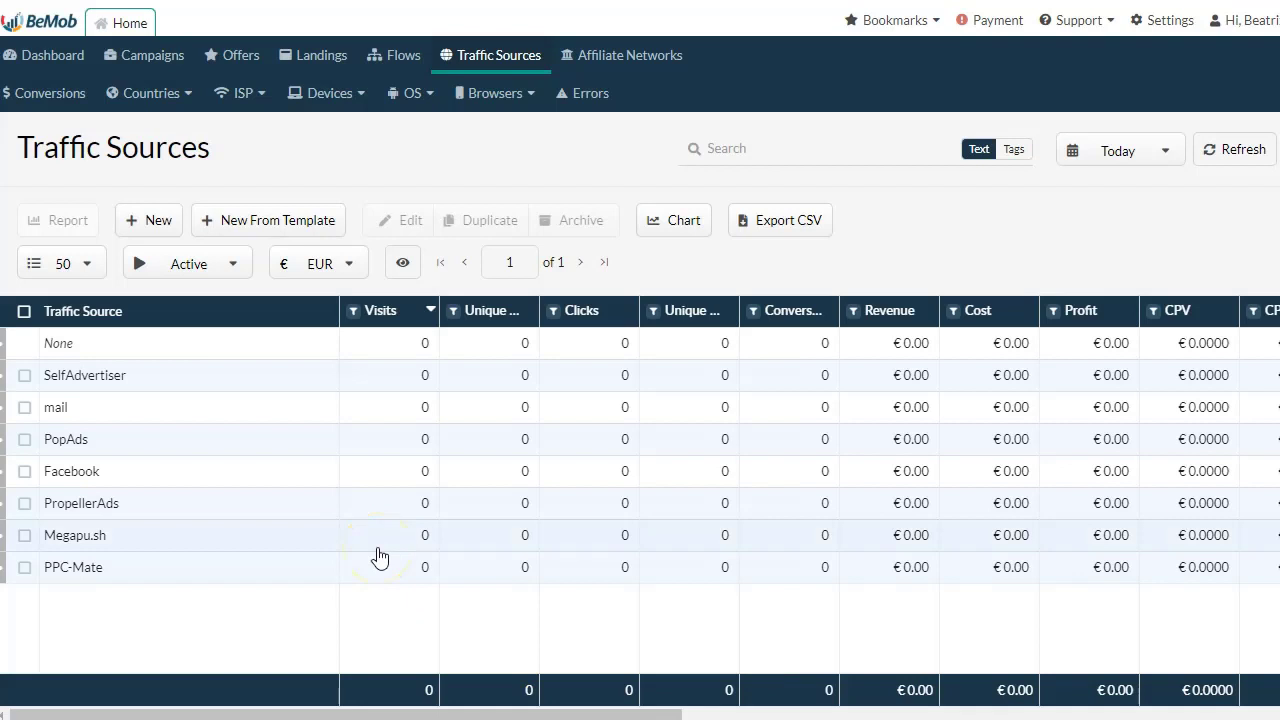
- Open the Facebook traffic source for editing to examine its parameters, close it without changes and deselect it
left_click(25, 473)
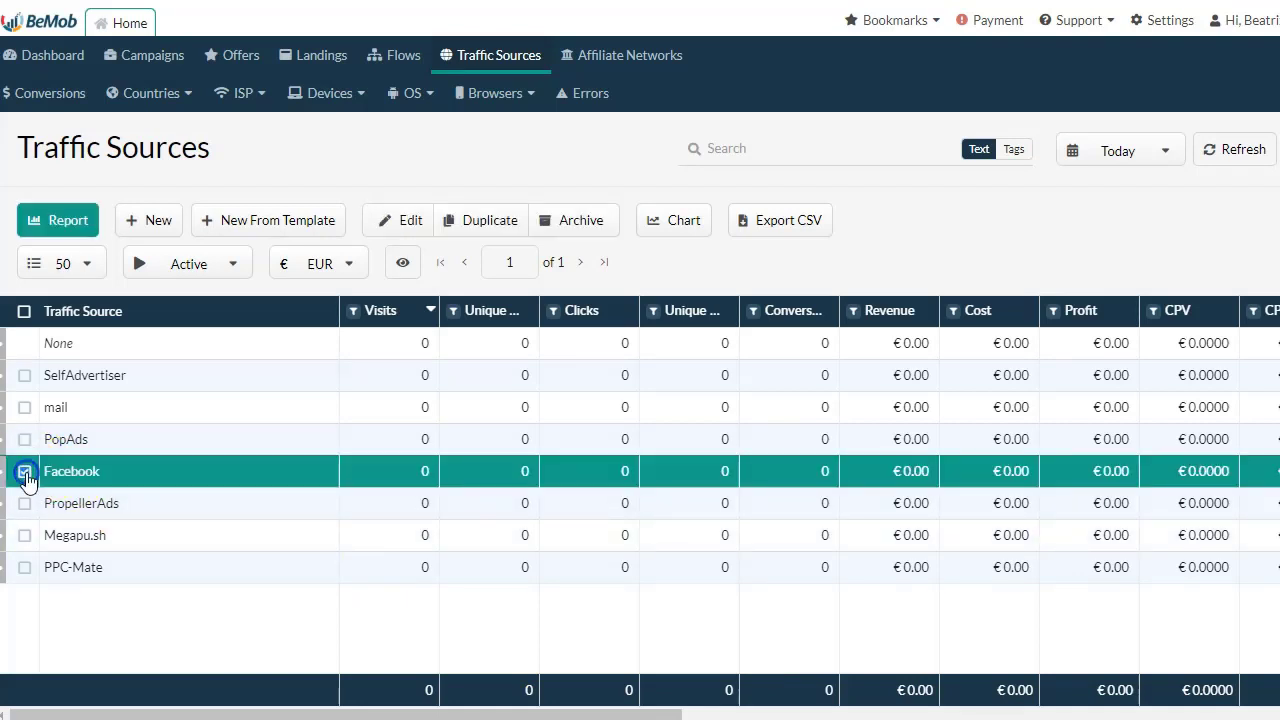
left_click(25, 473)
left_click(140, 475)
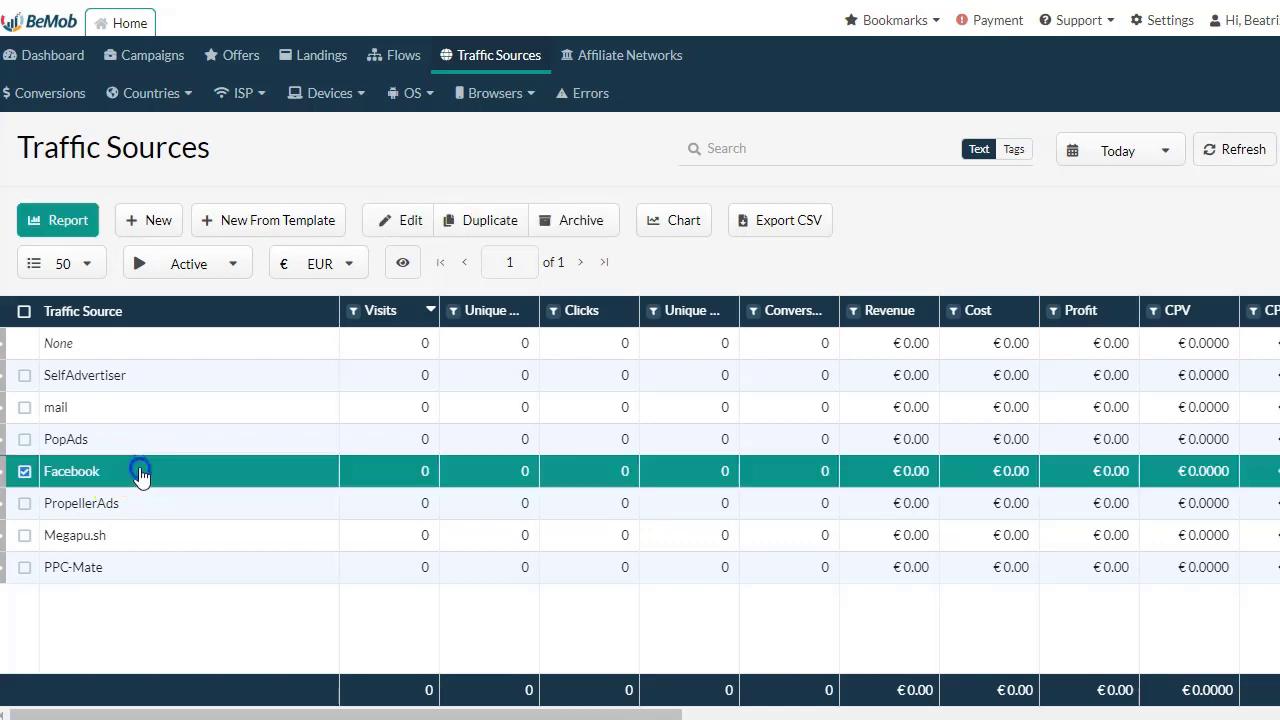
left_click(393, 219)
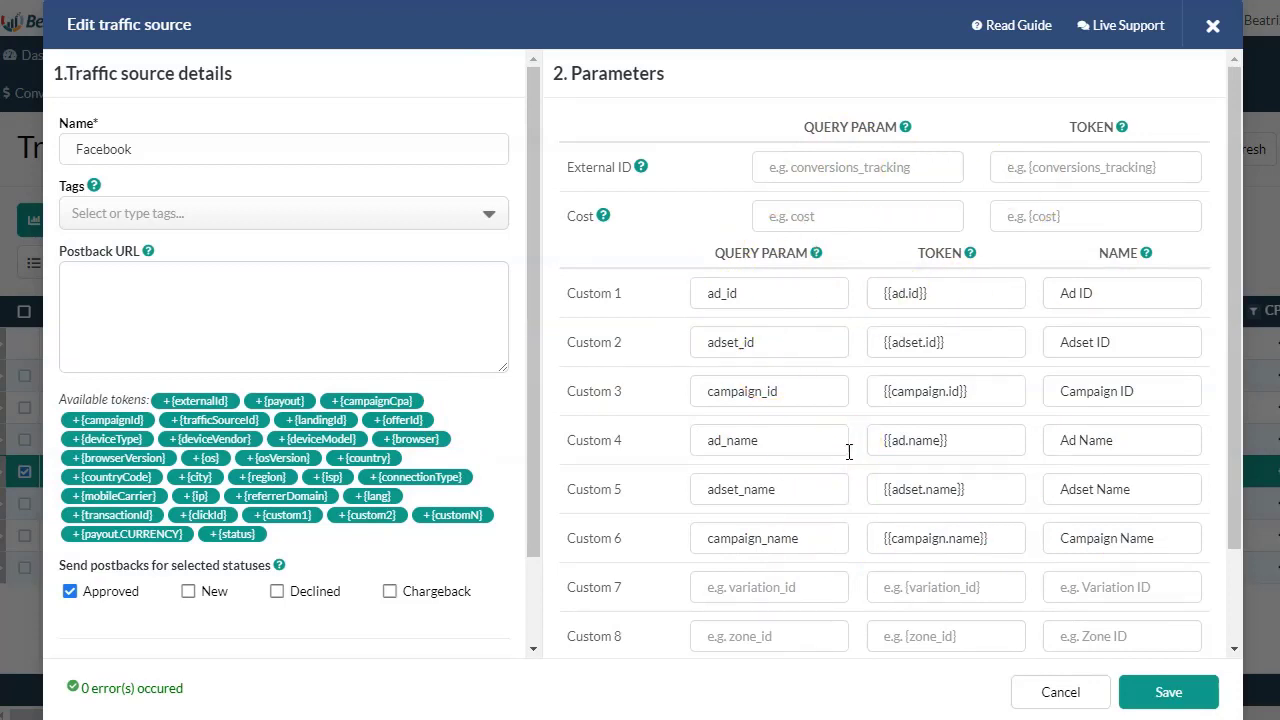
left_click(1063, 700)
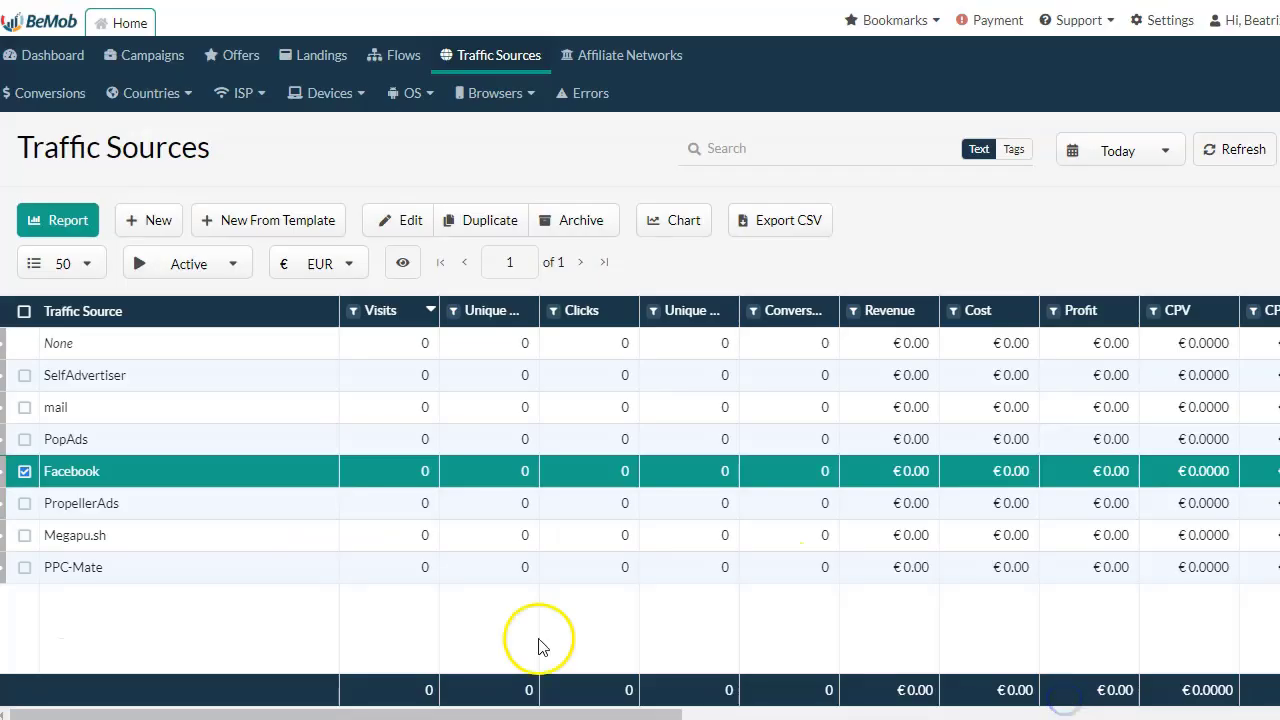
left_click(25, 470)
- Create a traffic source from the Google Adwords template with its default parameters and save it
left_click(280, 220)
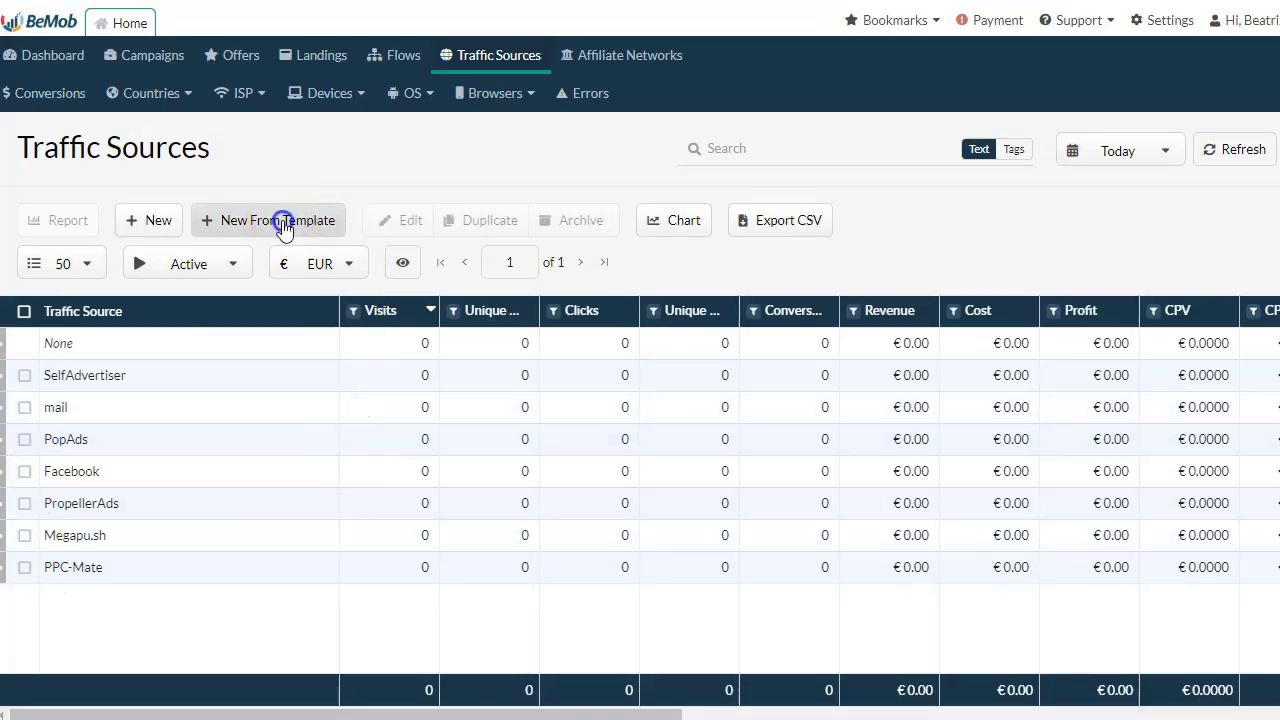
type("ads")
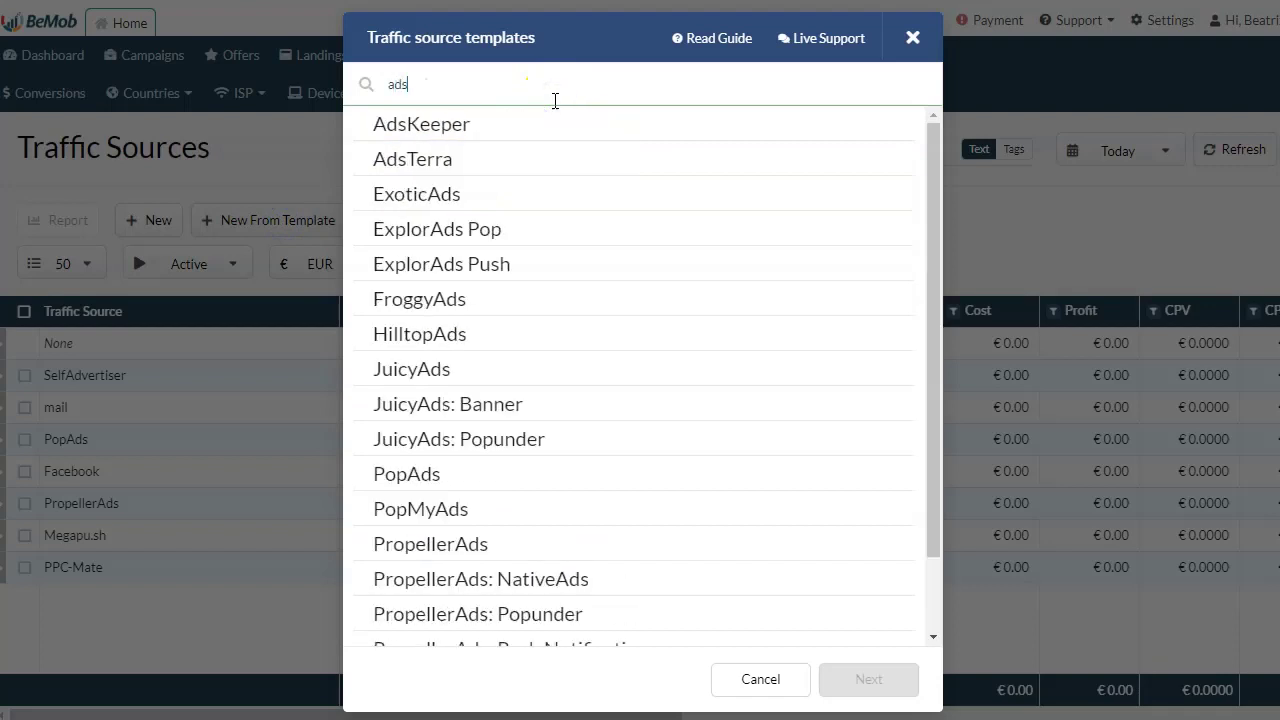
key("BackSpace")
type("we")
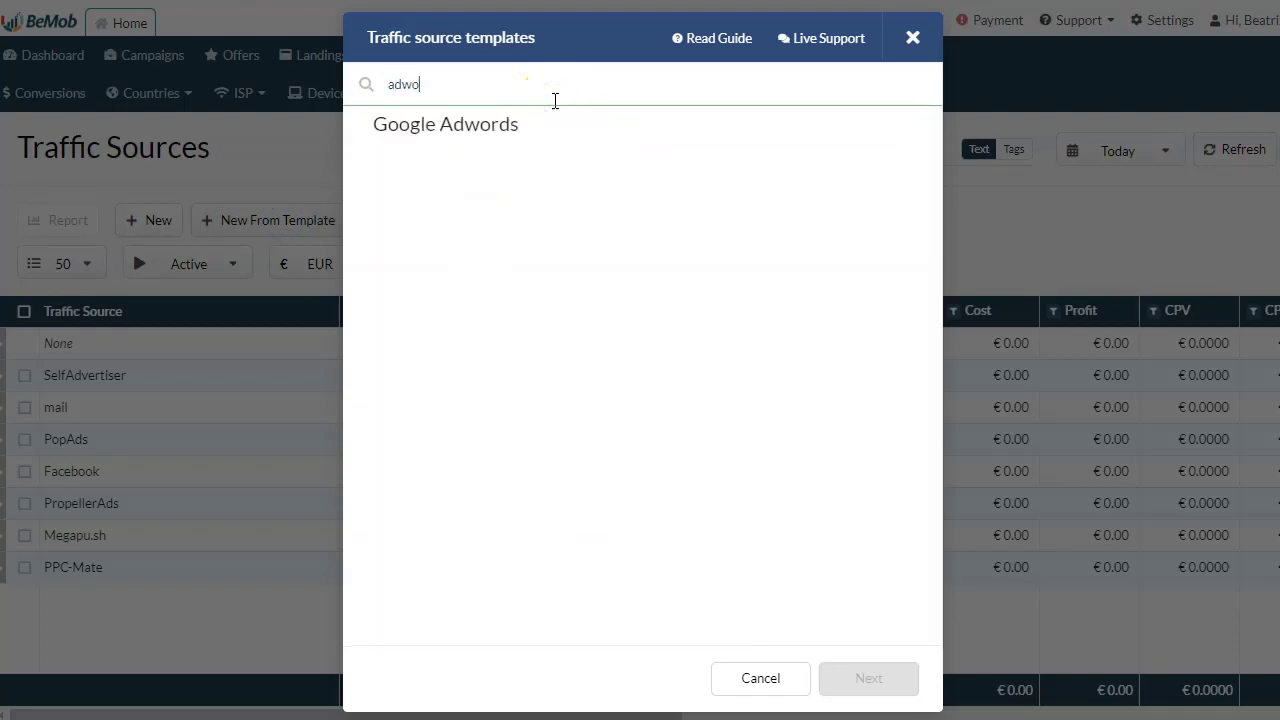
left_click(493, 132)
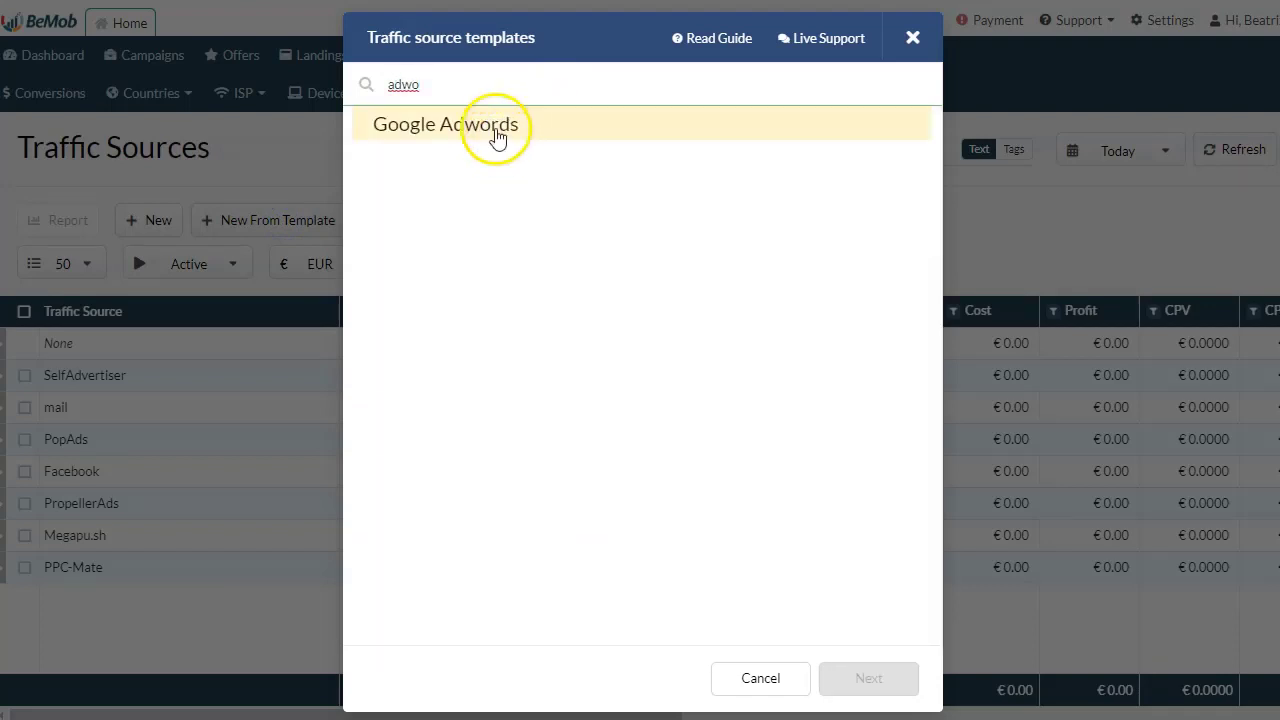
left_click(866, 678)
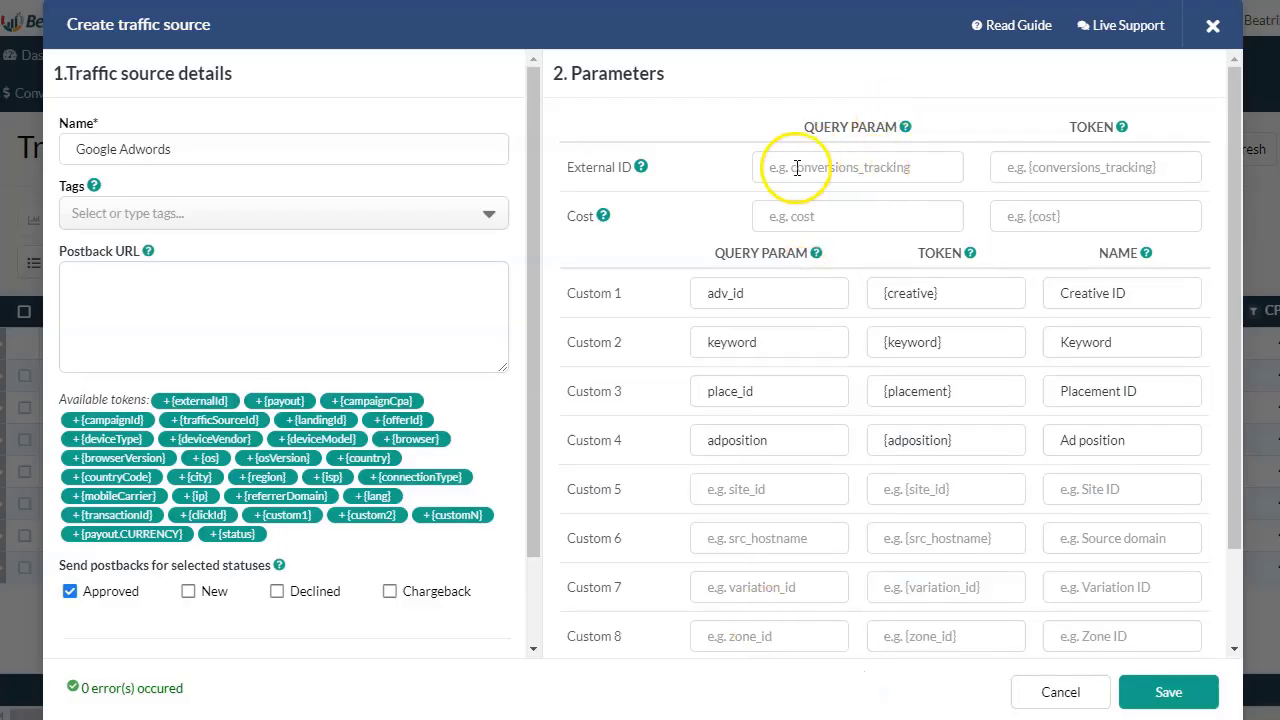
scroll(871, 491, "down", 2)
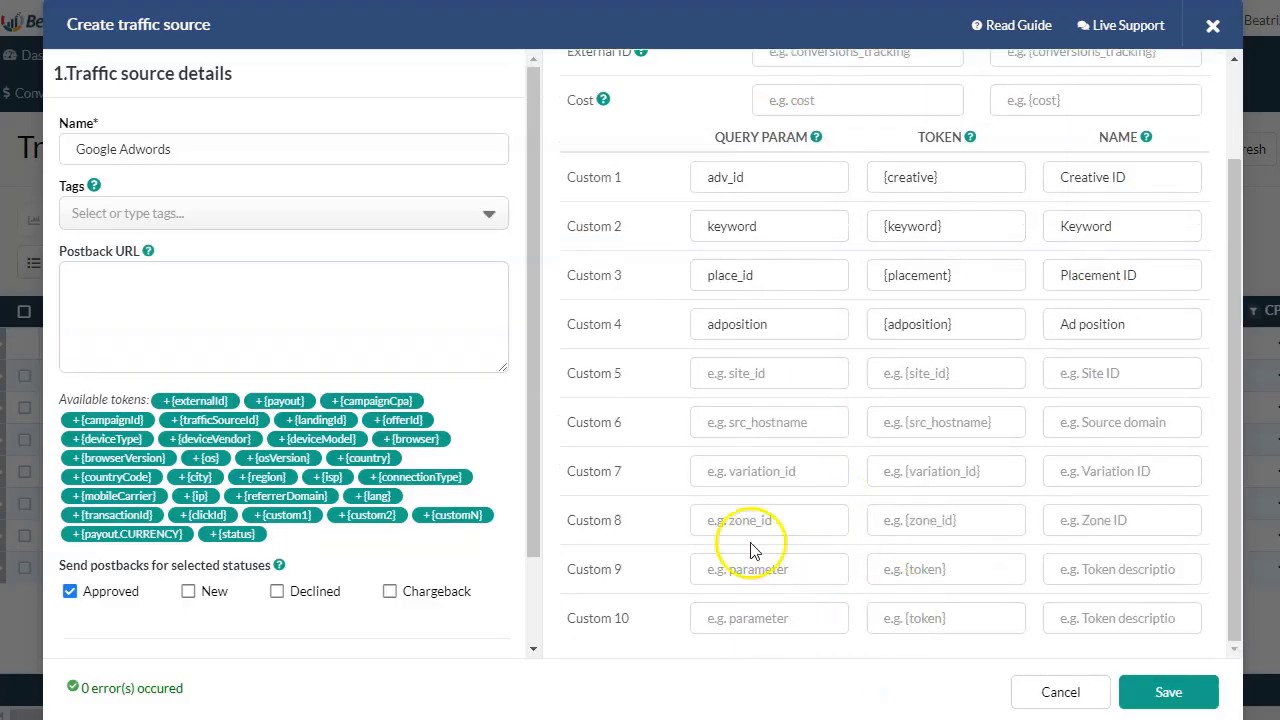
scroll(900, 500, "up", 2)
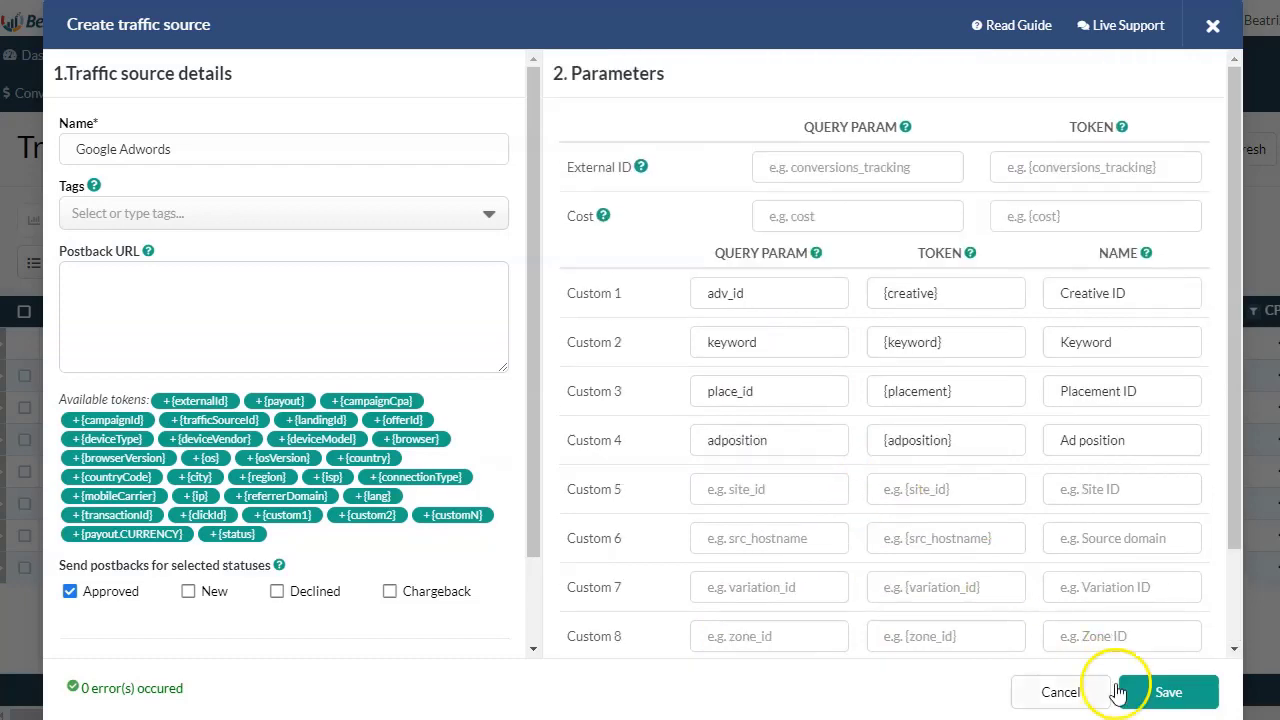
left_click(1167, 693)
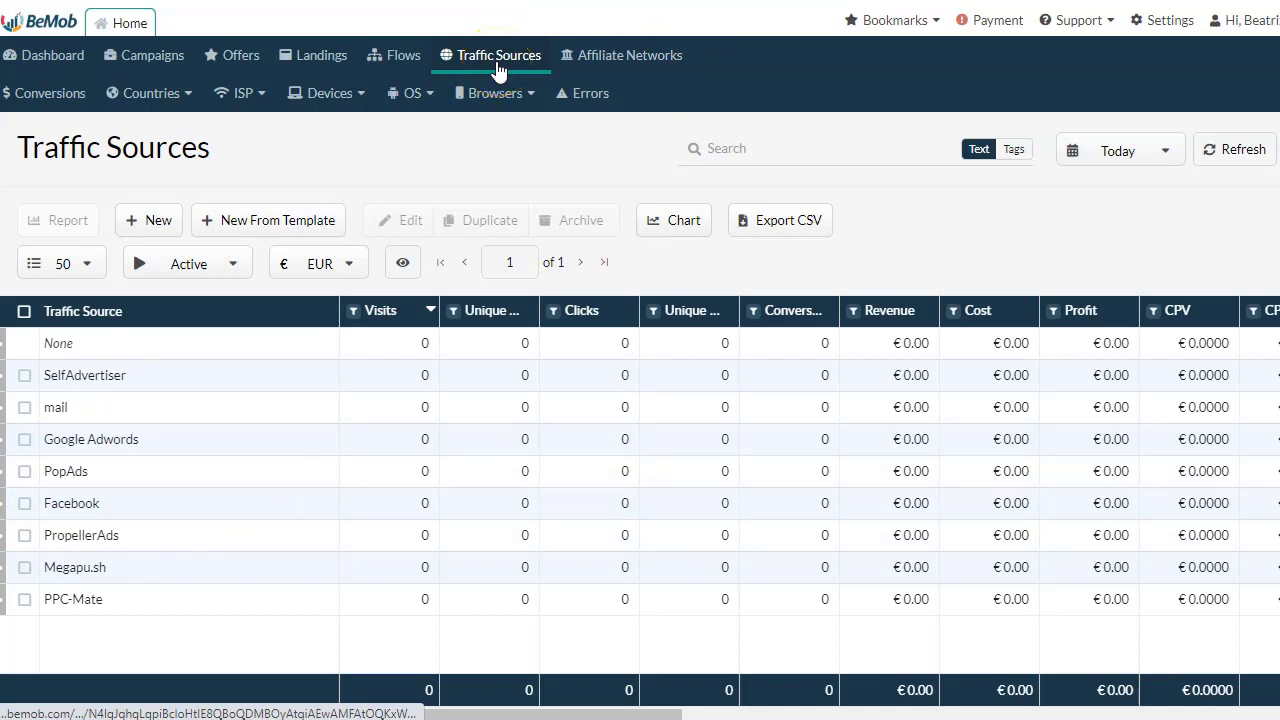
- Start a new offer in BeMob and name it "US - CPL (SOI) - Win a Walmart Gift Card", copied from the CPA.cash offer page
left_click(232, 56)
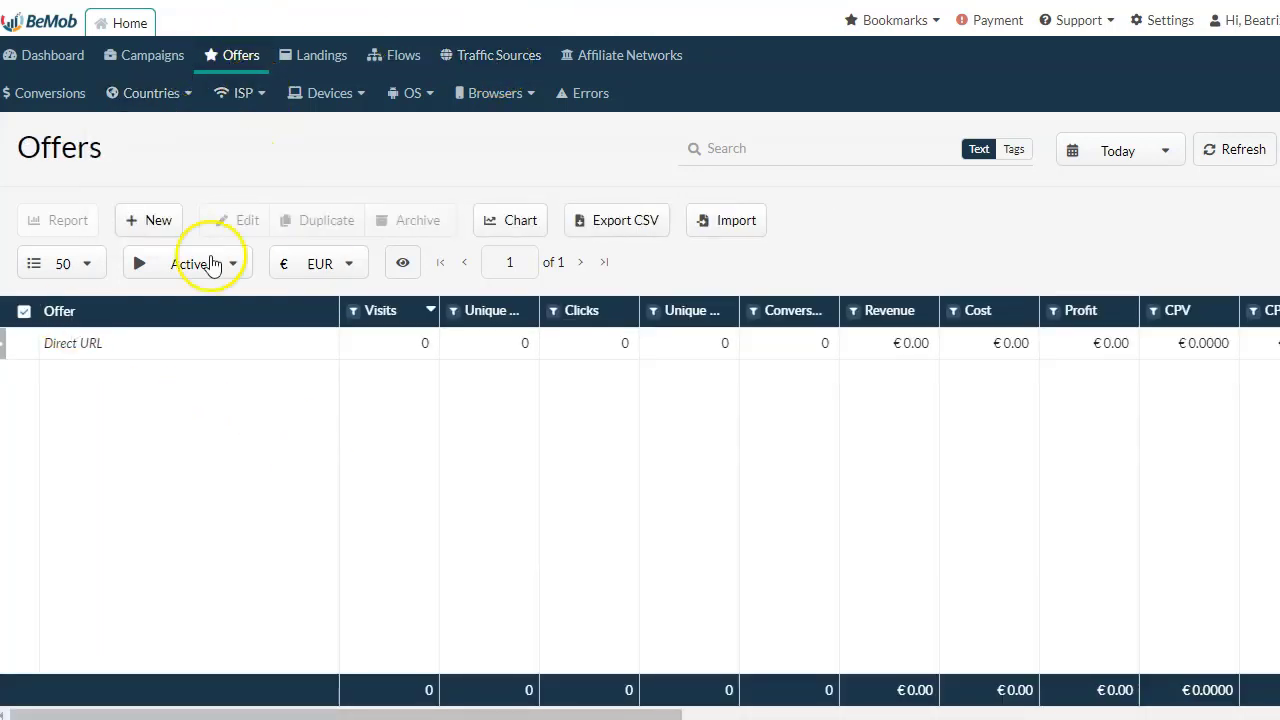
left_click(150, 224)
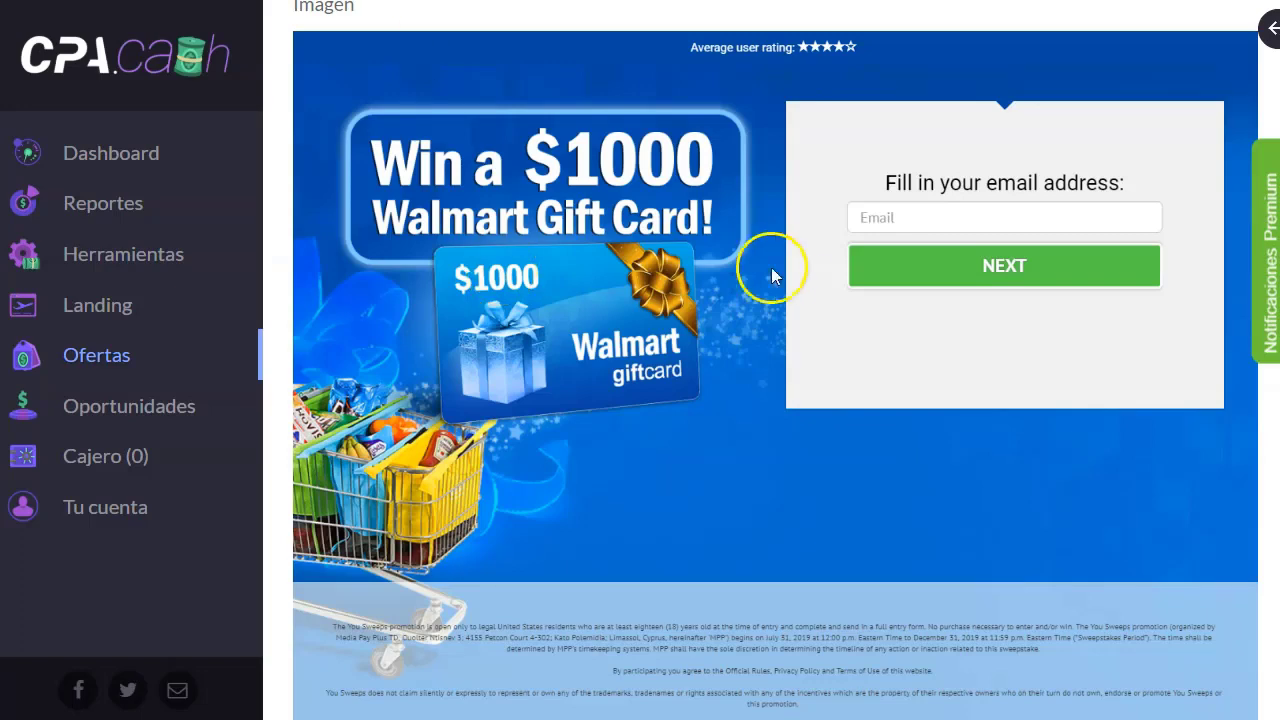
scroll(772, 276, "up", 10)
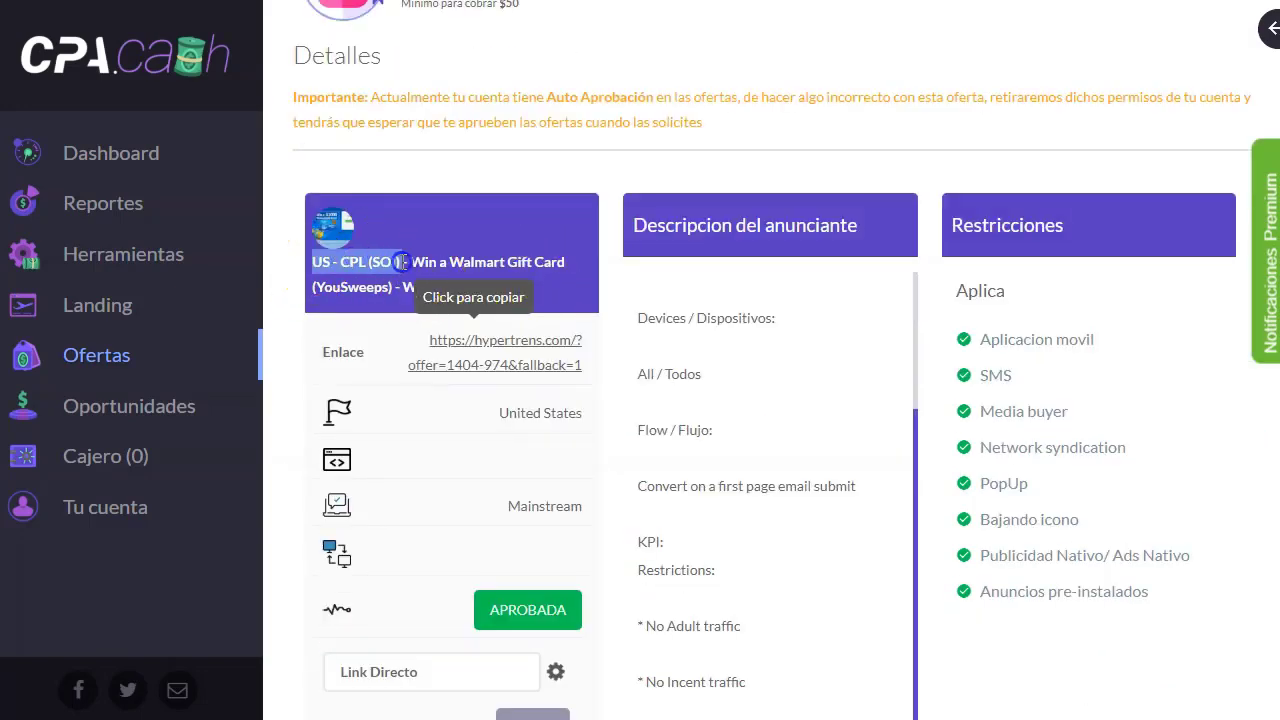
left_click_drag(403, 262, 499, 258)
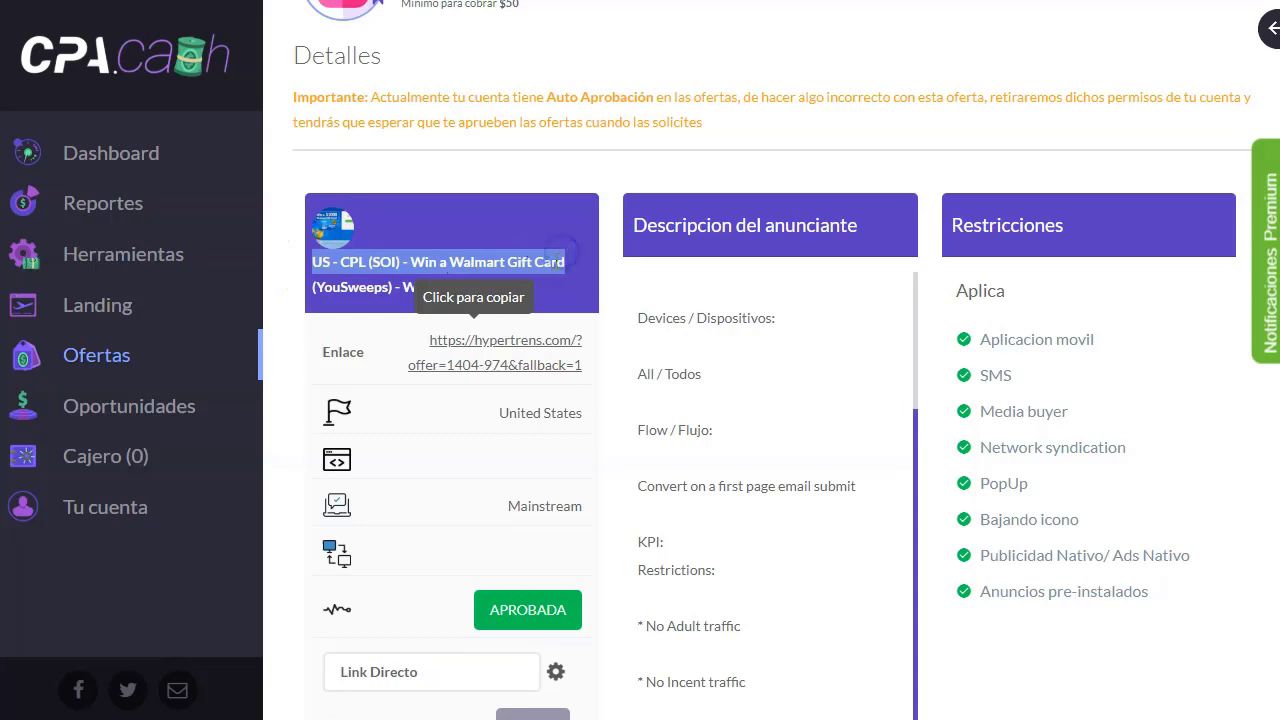
right_click(561, 251)
left_click(575, 252)
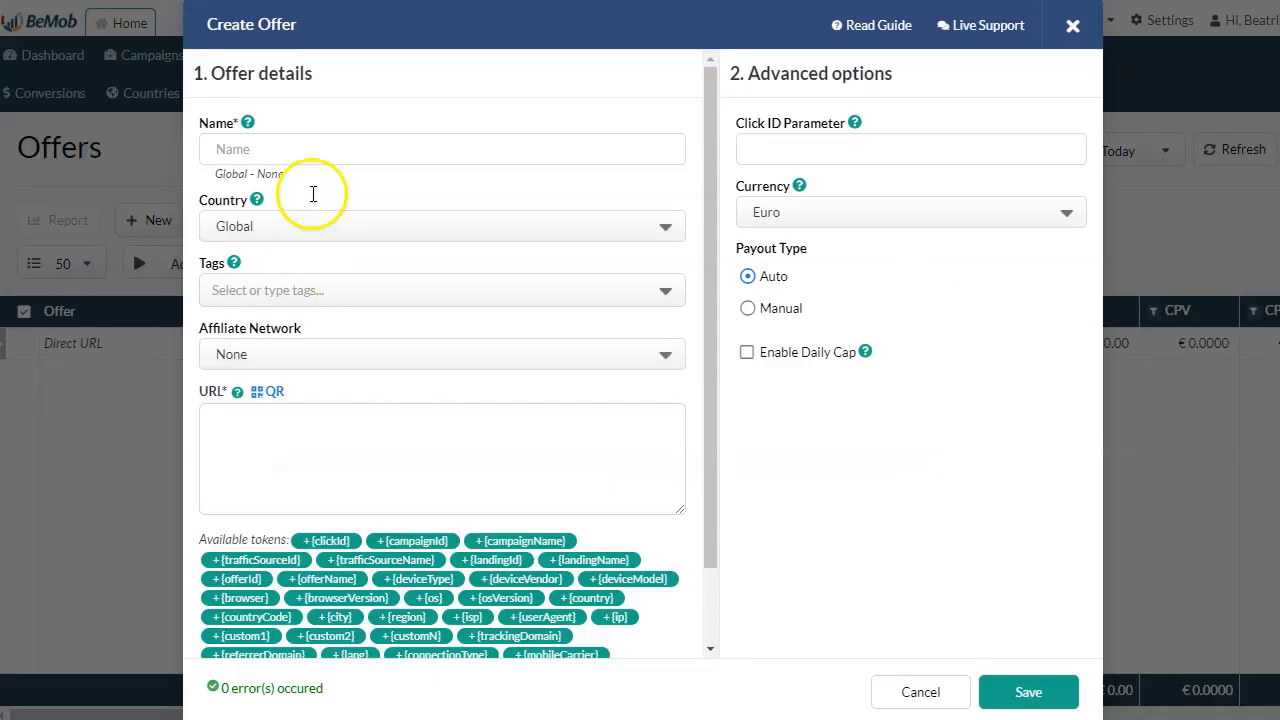
left_click(317, 148)
type("US - CPL (SOI) - Win a Walmart Gift Card")
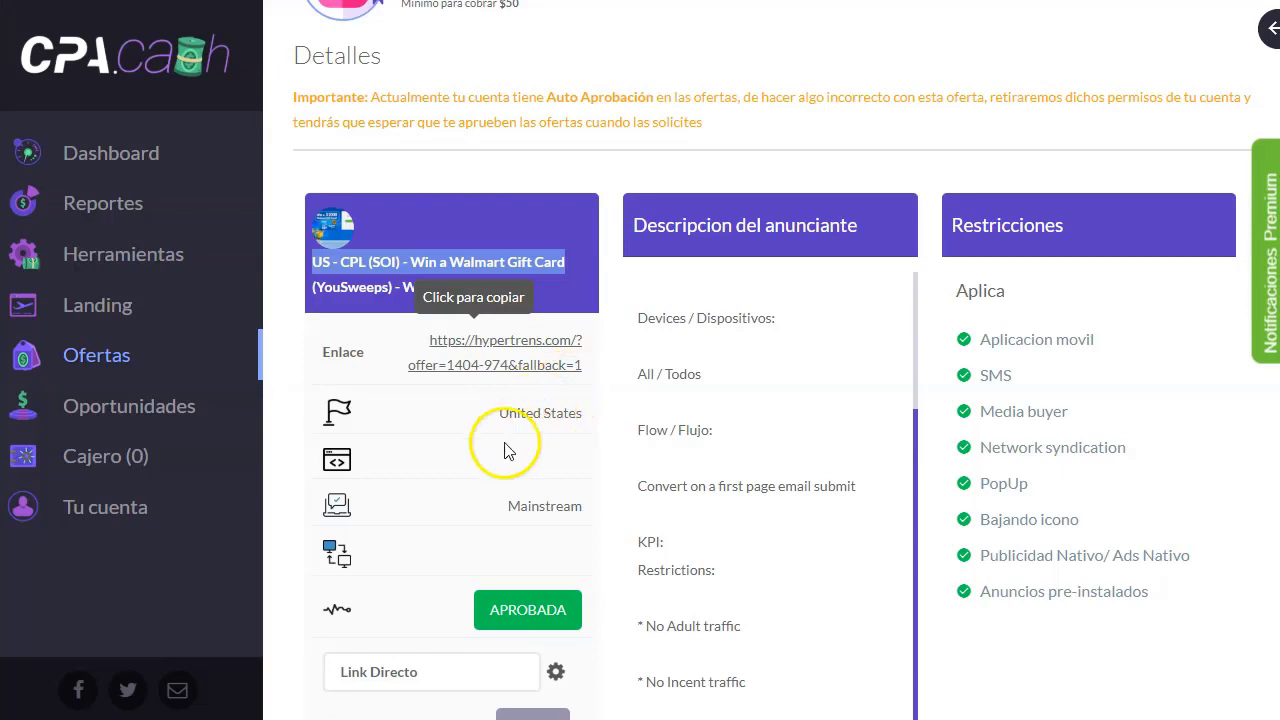
- Check the offer's country on CPA.cash, and set the new BeMob offer's country to United States and its affiliate network to CPA.cash
triple_click(529, 410)
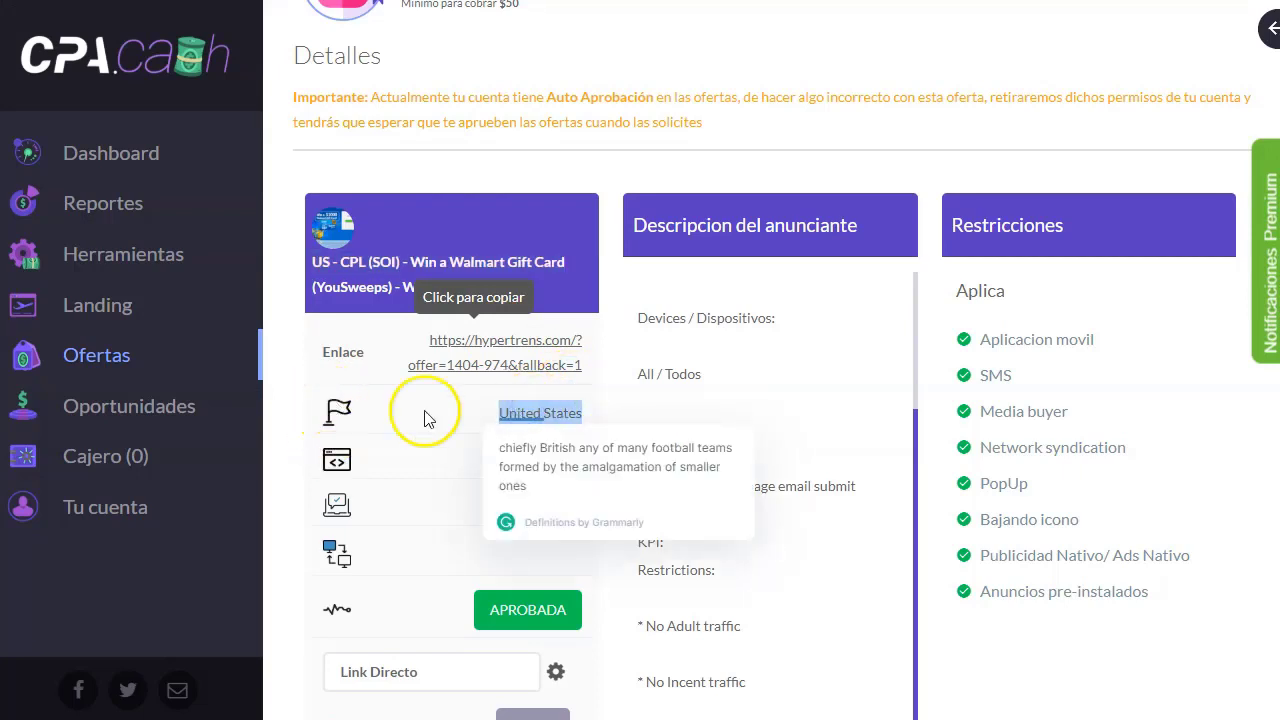
left_click(563, 413)
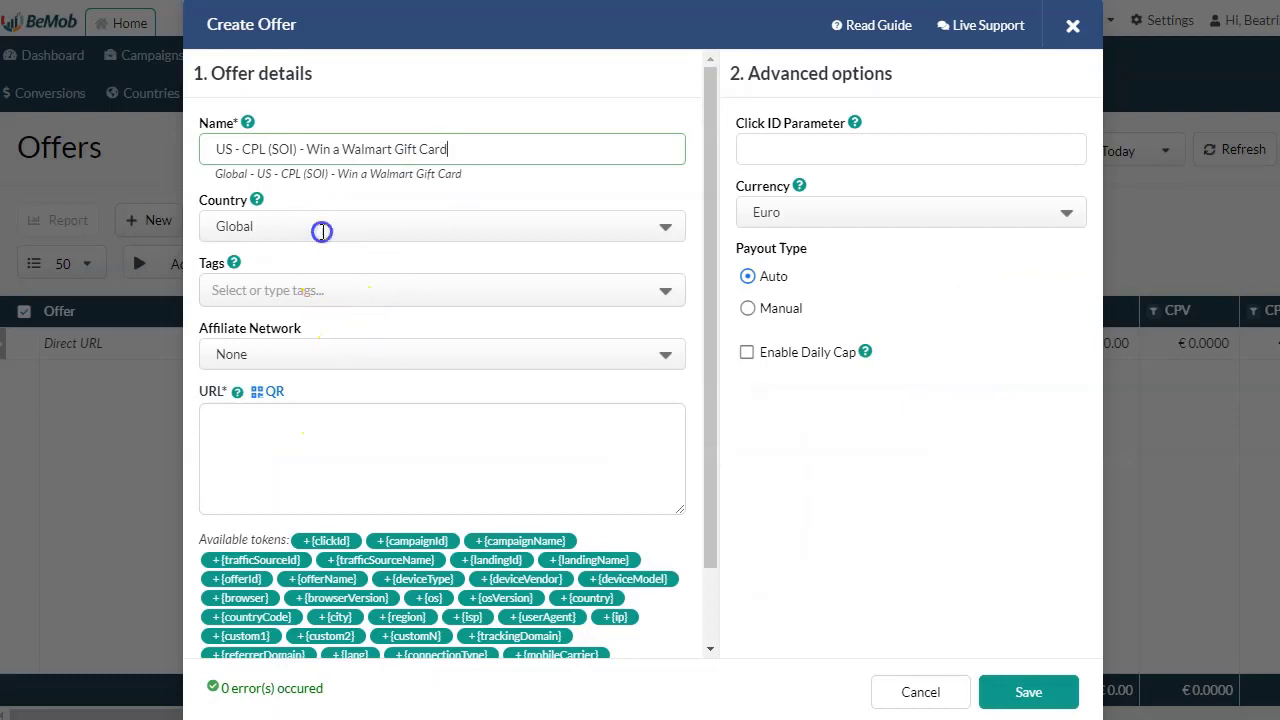
left_click(321, 229)
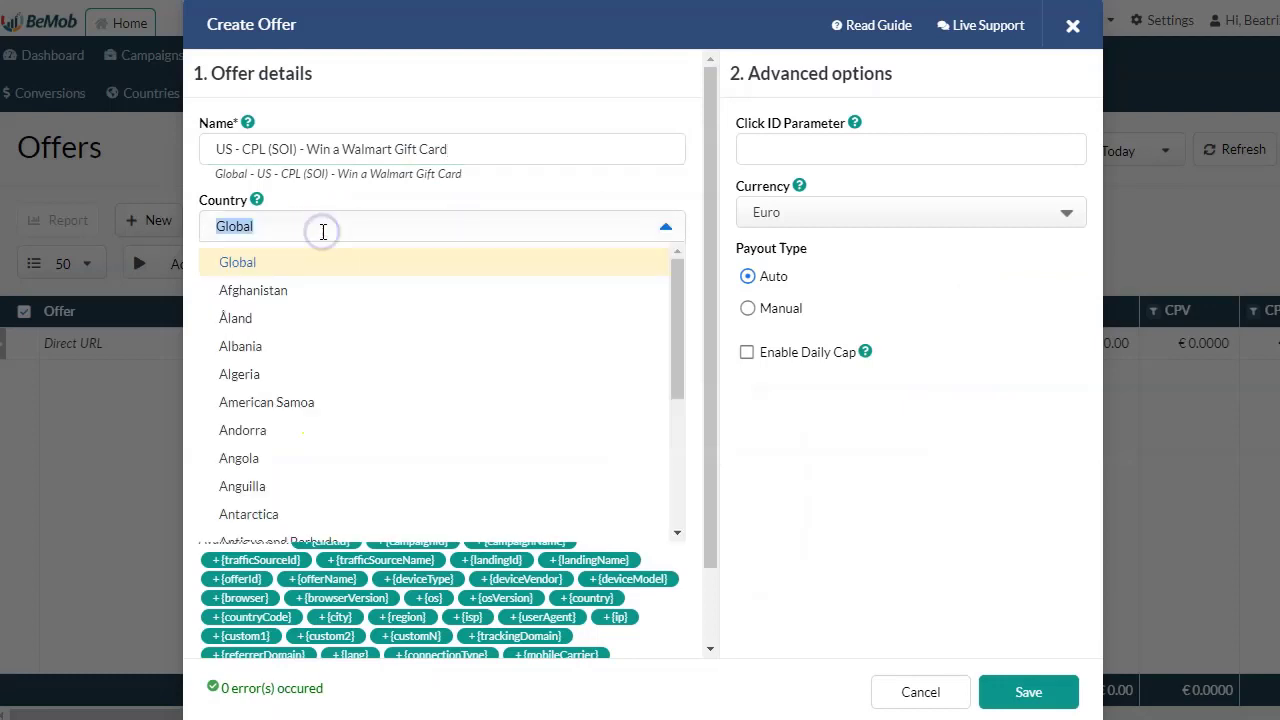
type("uni")
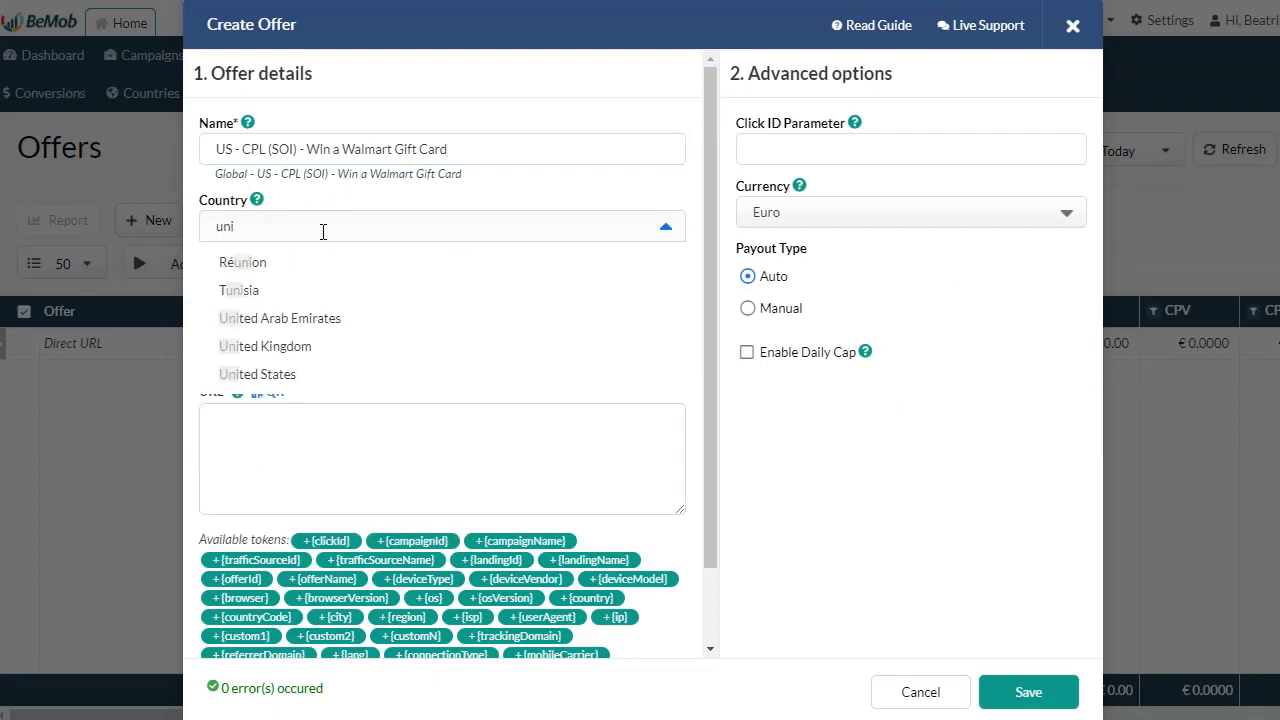
left_click(296, 375)
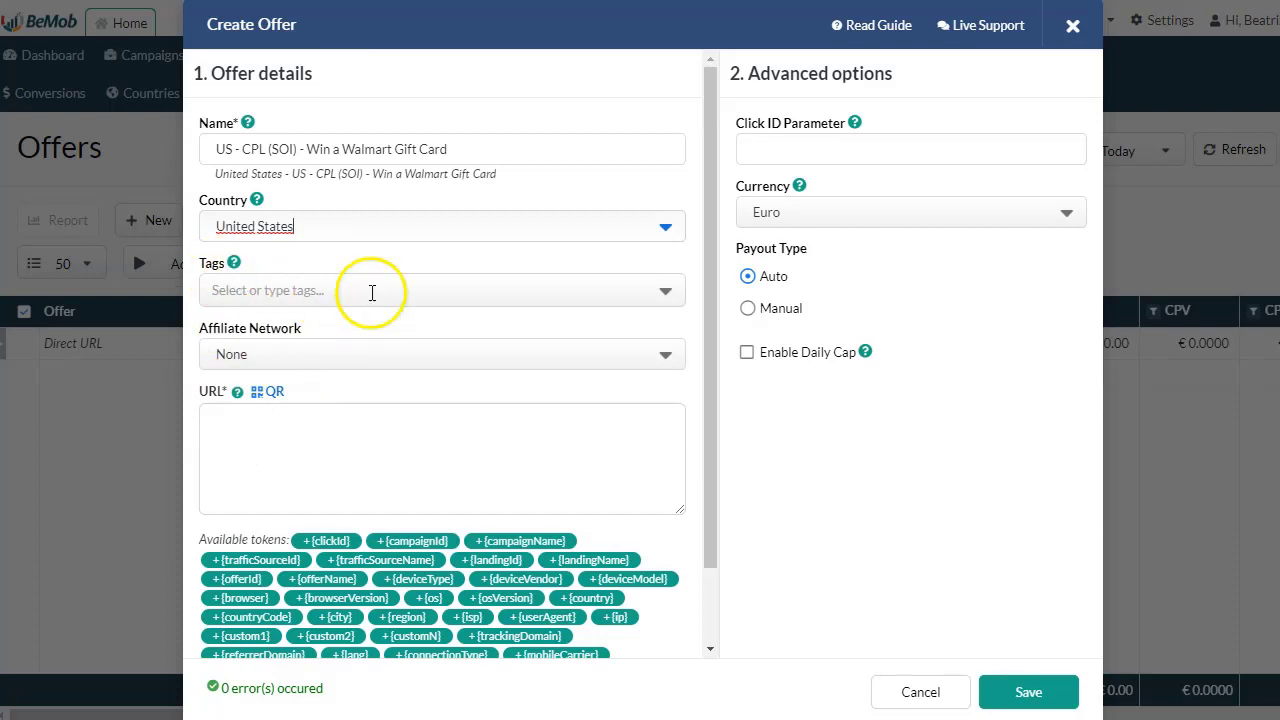
left_click(365, 357)
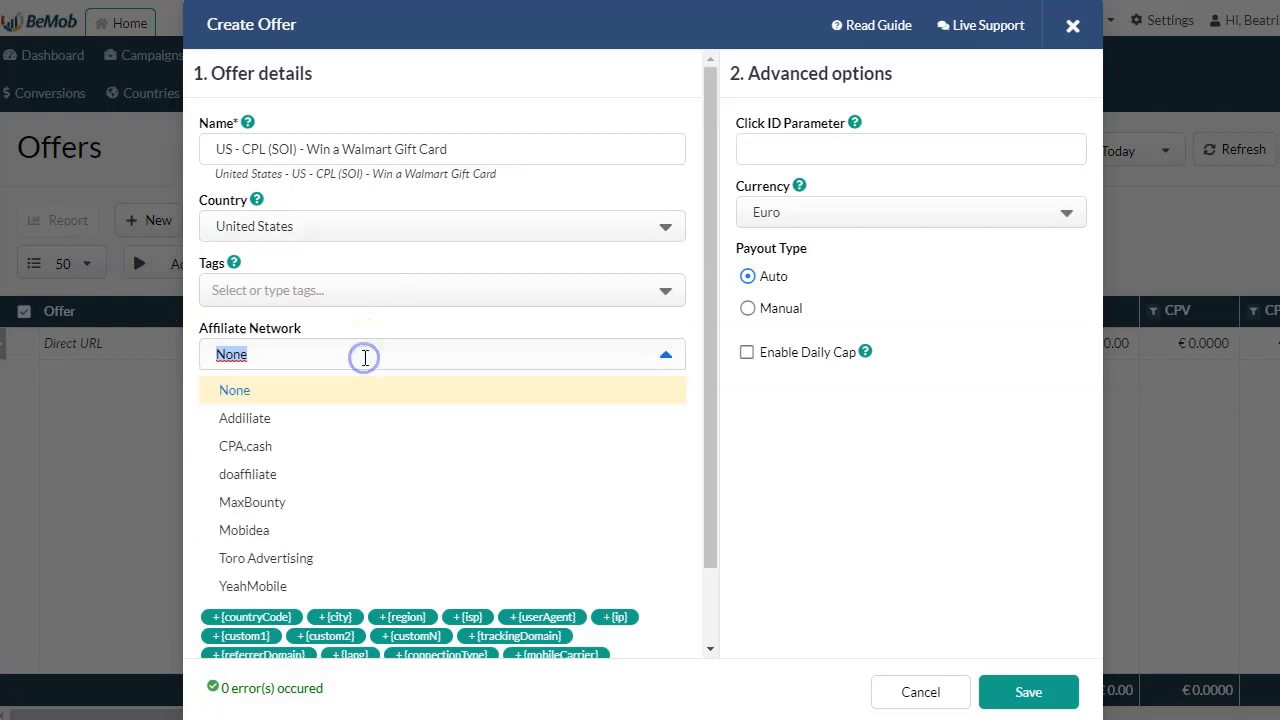
left_click(257, 447)
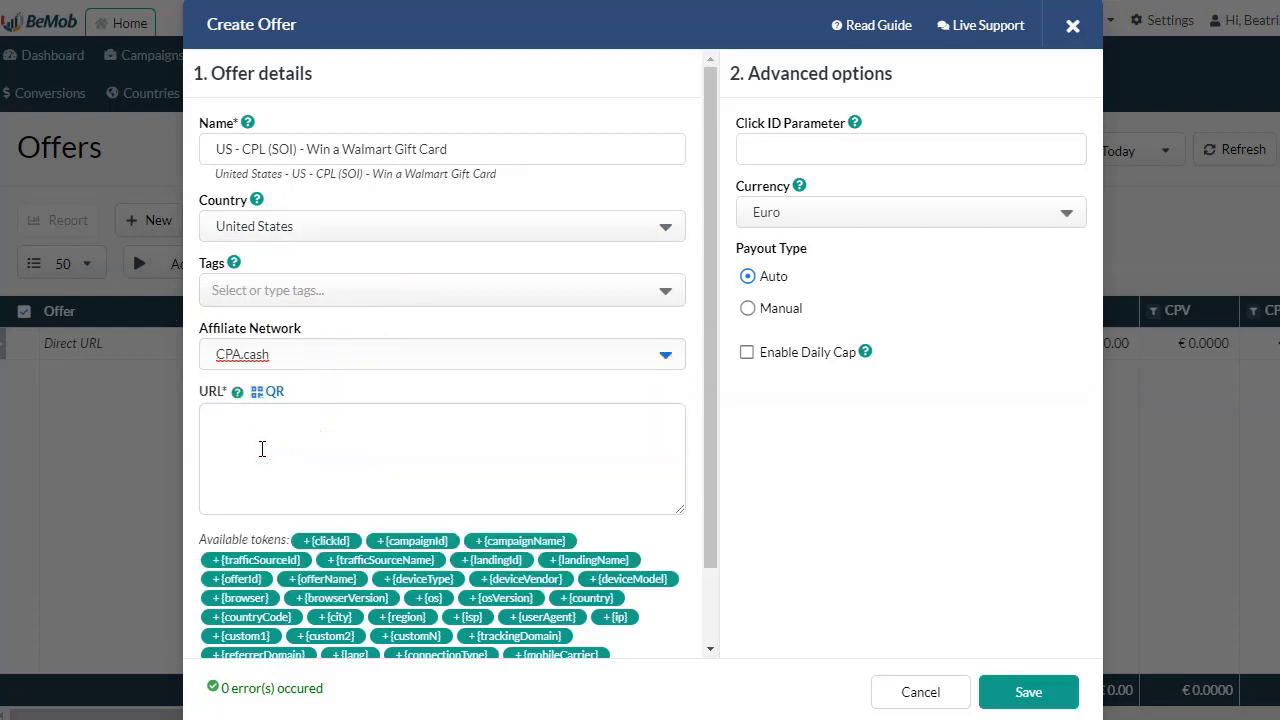
- Copy the hypertrens.com offer link from the CPA.cash offer page and paste it as the new BeMob offer's URL
left_click(315, 432)
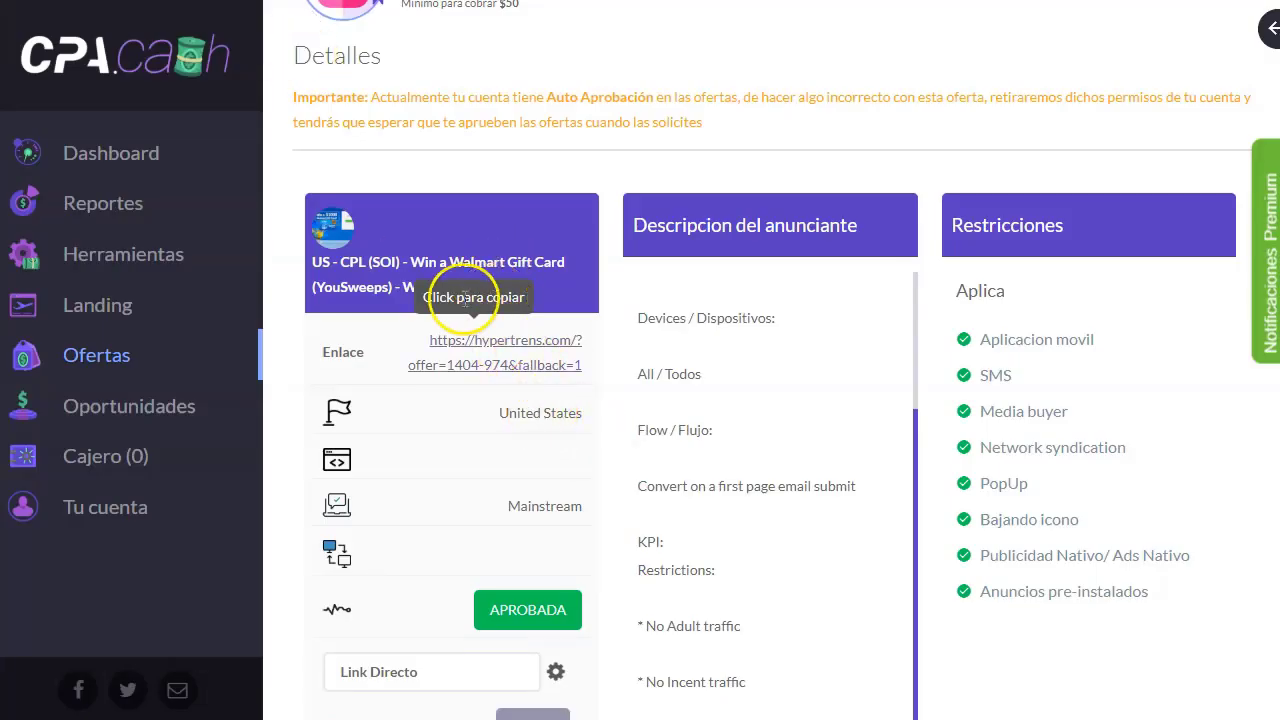
left_click(491, 364)
key("ctrl+c")
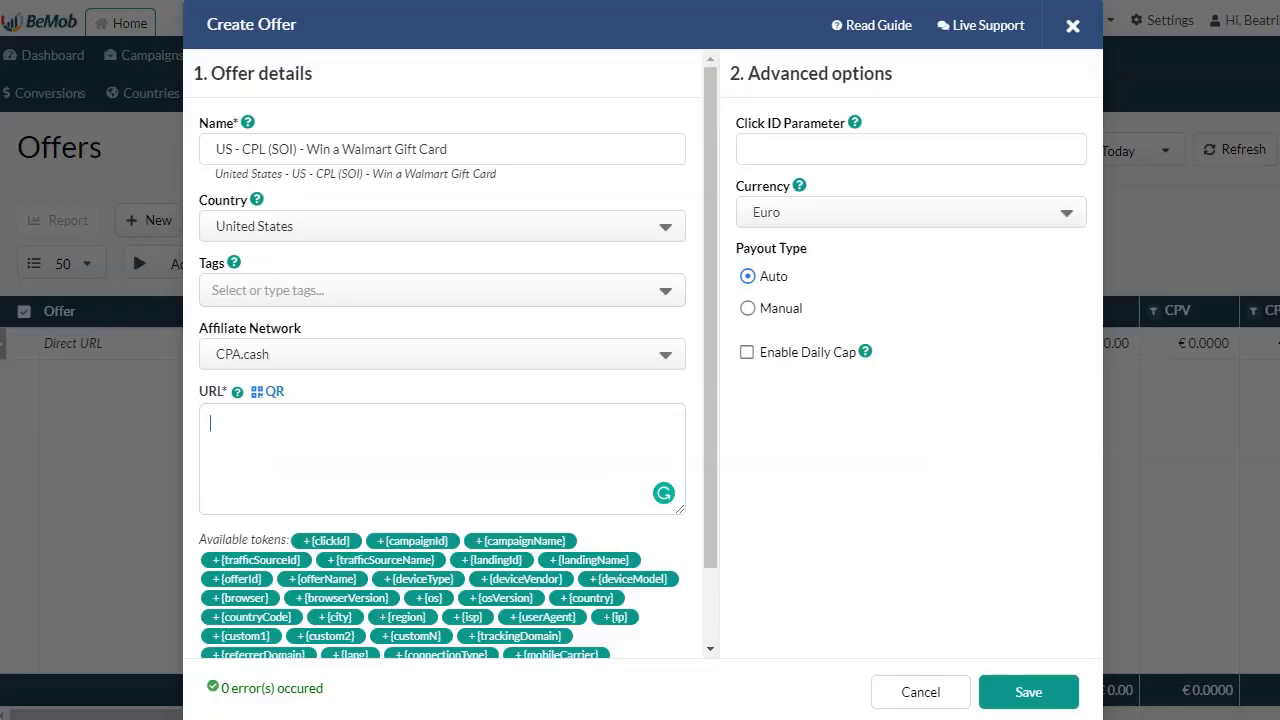
right_click(305, 430)
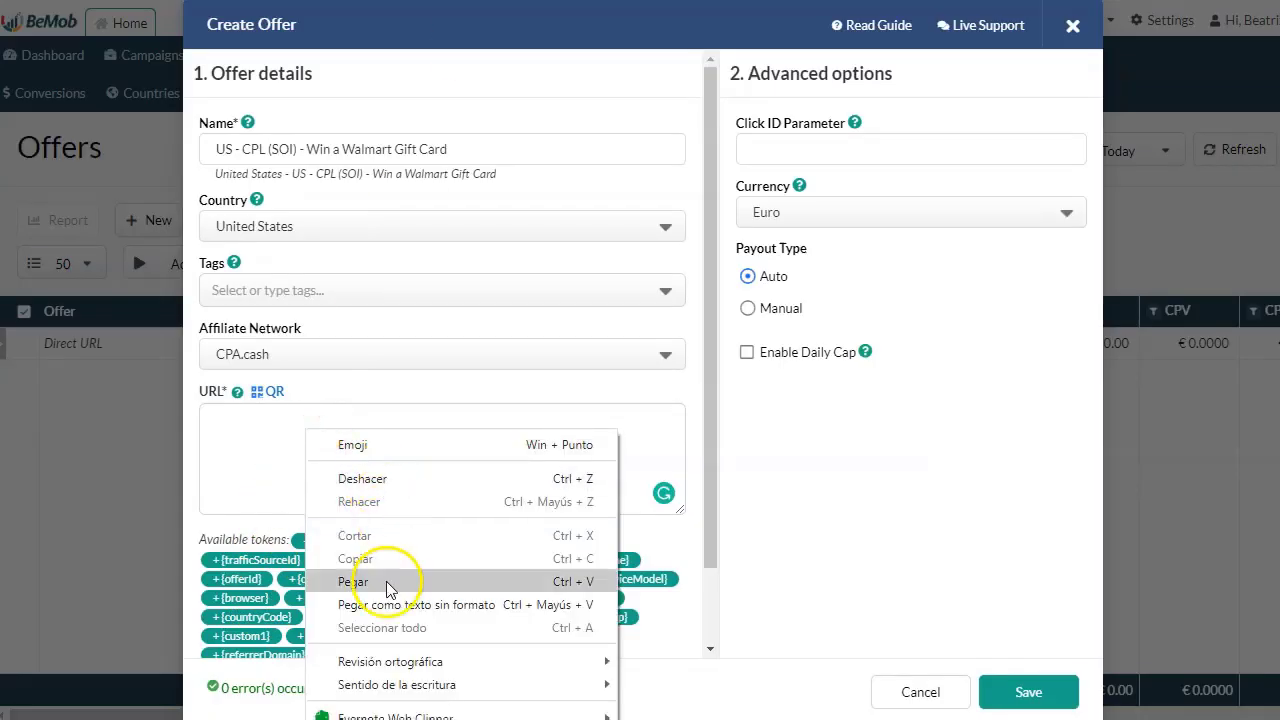
left_click(389, 583)
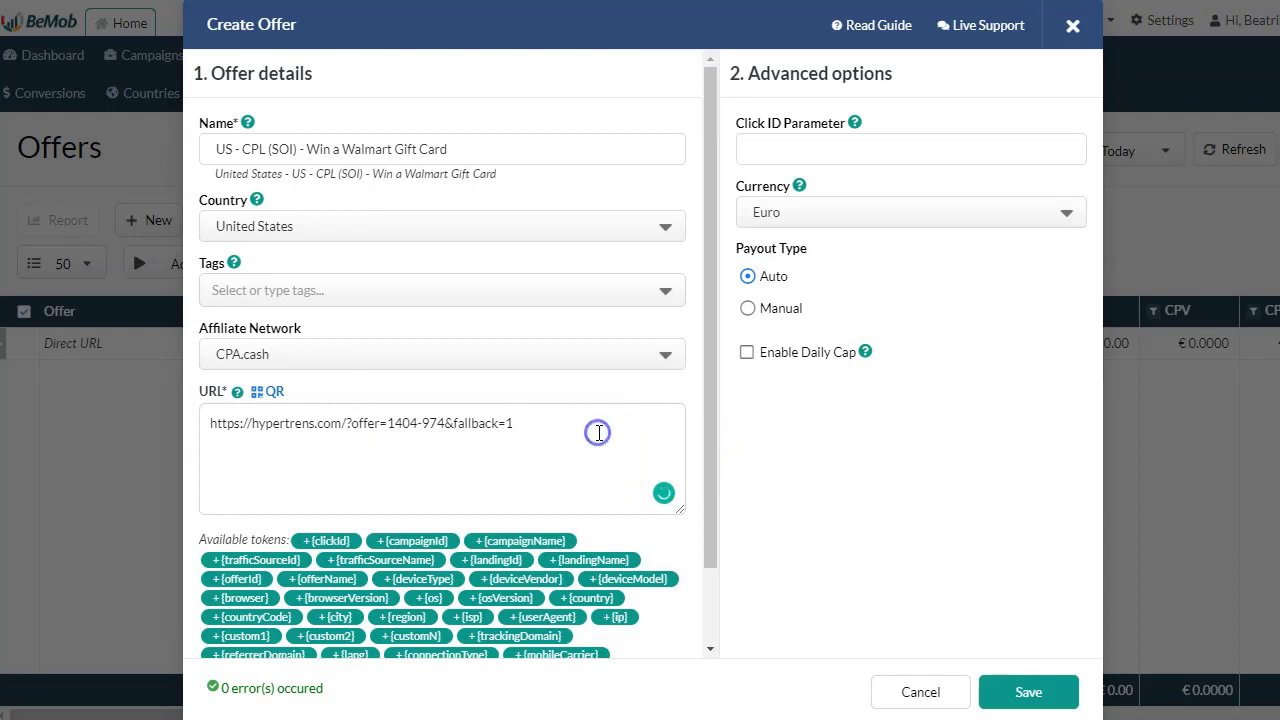
scroll(598, 432, "down", 2)
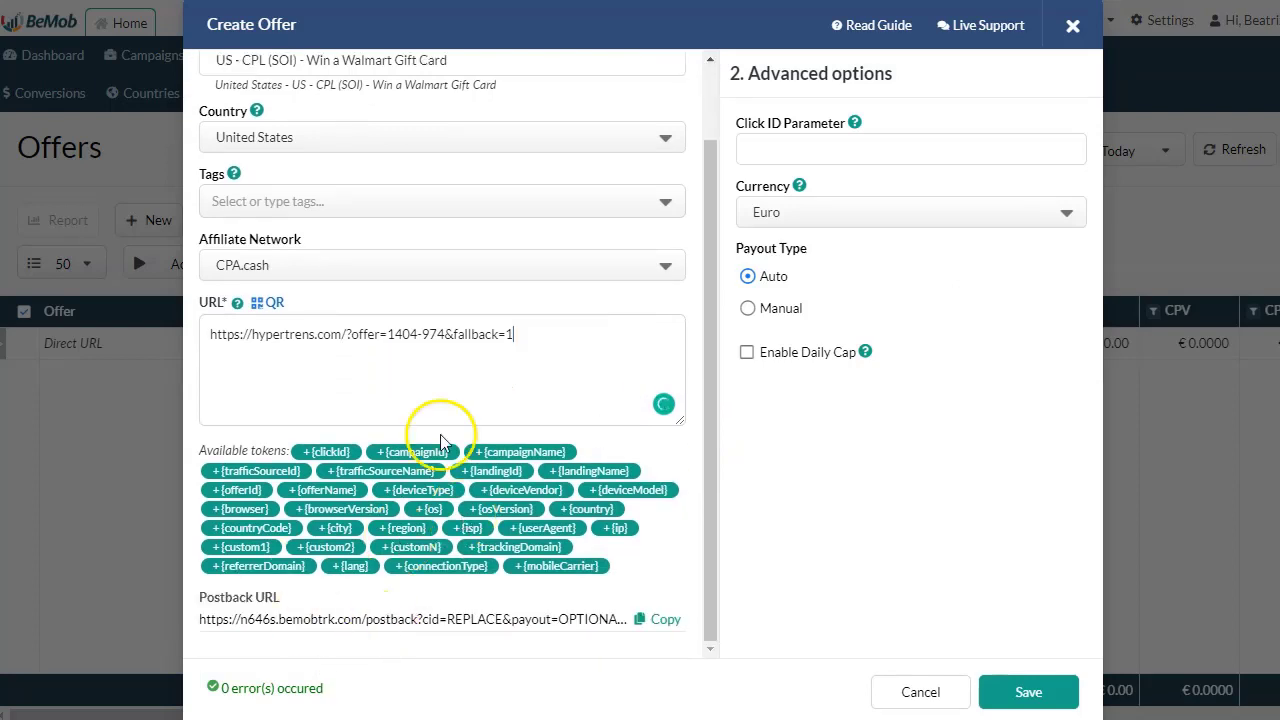
- Set the new BeMob offer's currency to US dollar
scroll(440, 440, "up", 2)
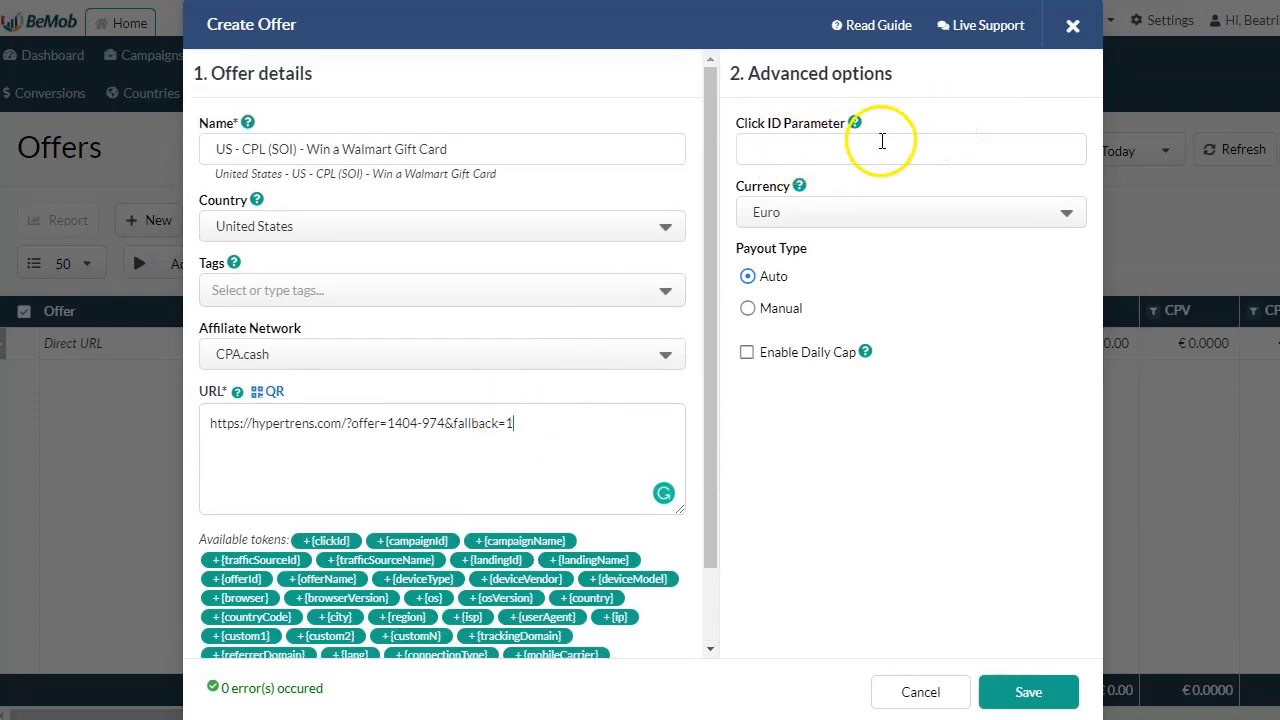
left_click(805, 213)
type("doll")
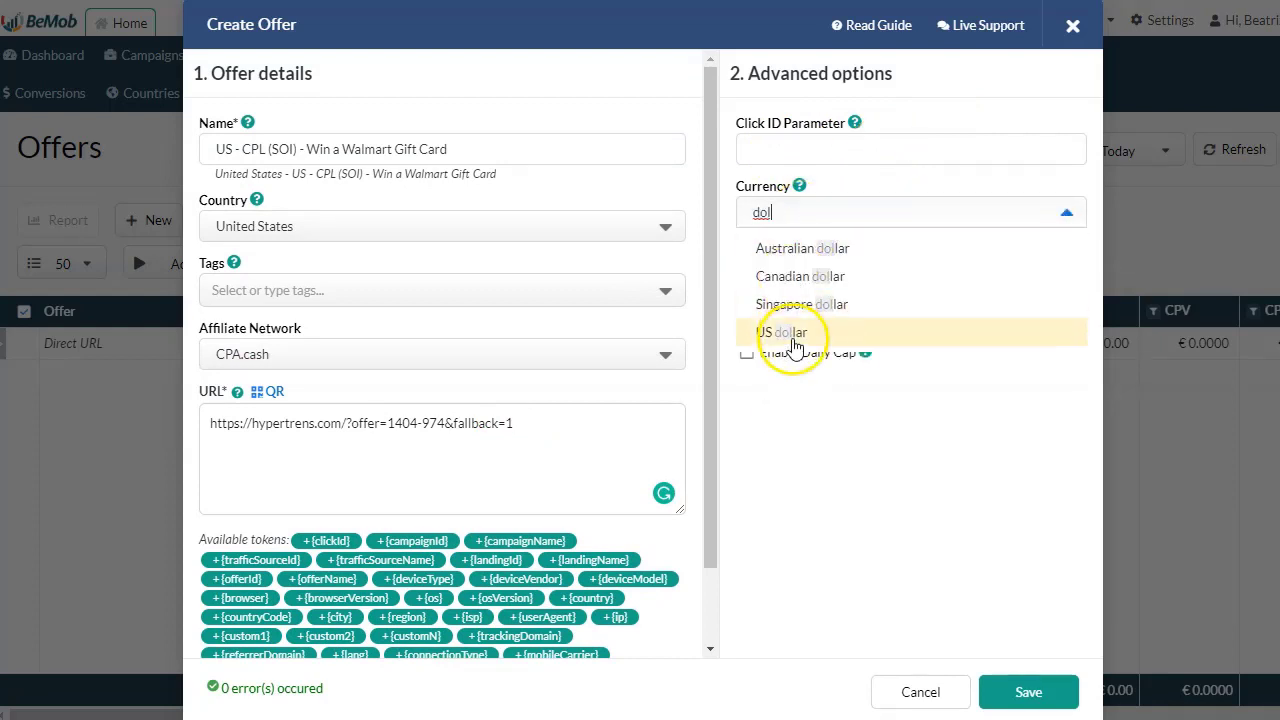
left_click(790, 335)
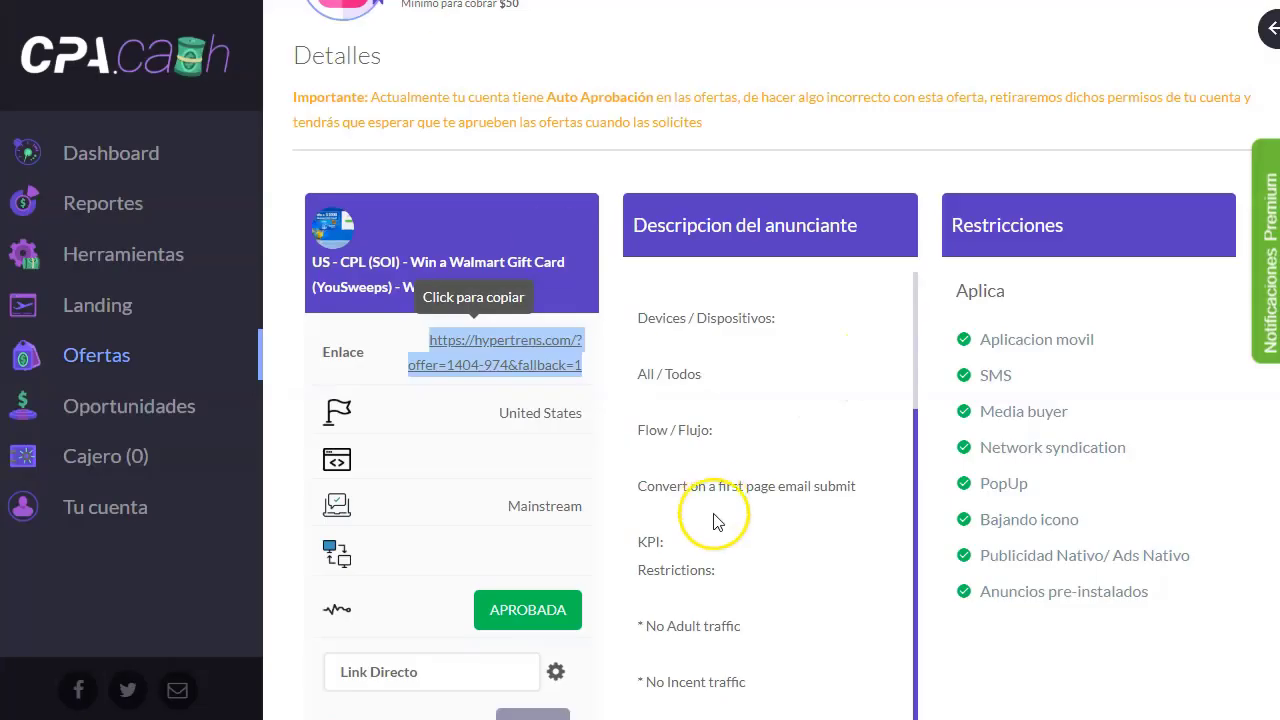
- Check the Walmart offer's description and restrictions on CPA.cash, and save the new offer in BeMob
left_click(540, 505)
scroll(775, 485, "down", 2)
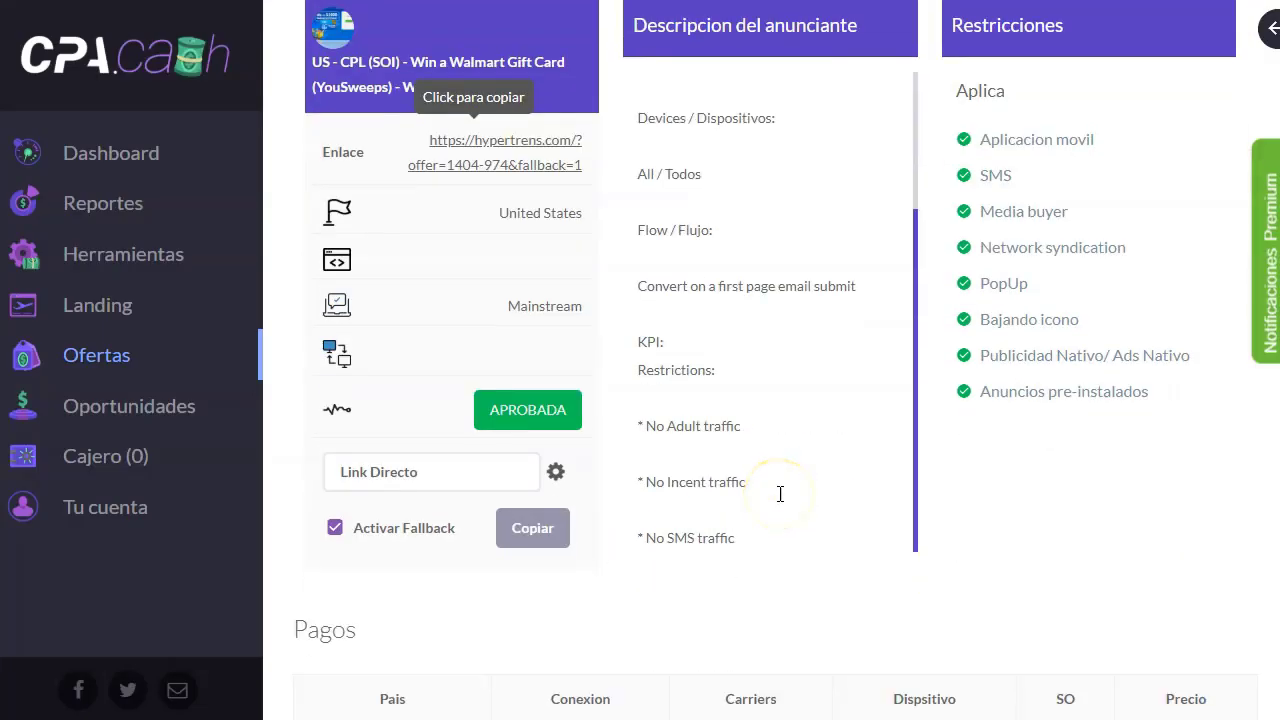
scroll(779, 497, "up", 2)
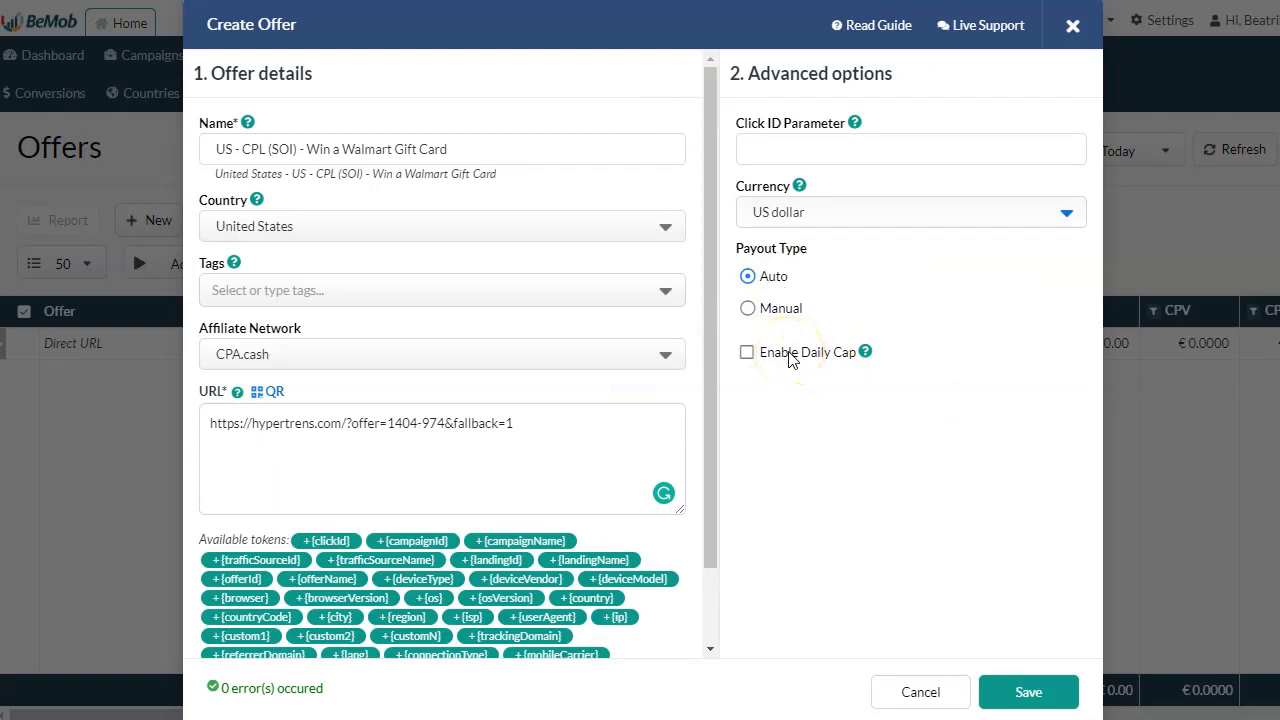
left_click(1025, 690)
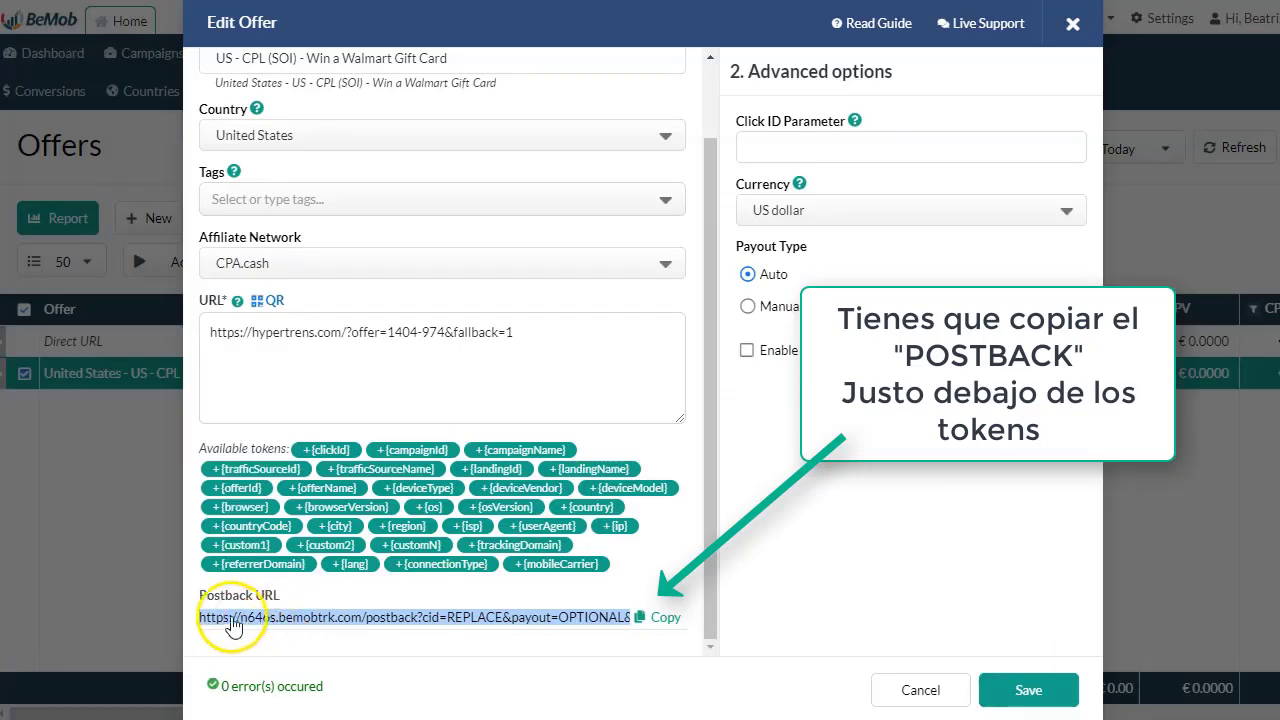
- Copy the saved BeMob offer's postback URL and paste it as the global postback URL in the CPA.cash account
left_click_drag(202, 620, 640, 648)
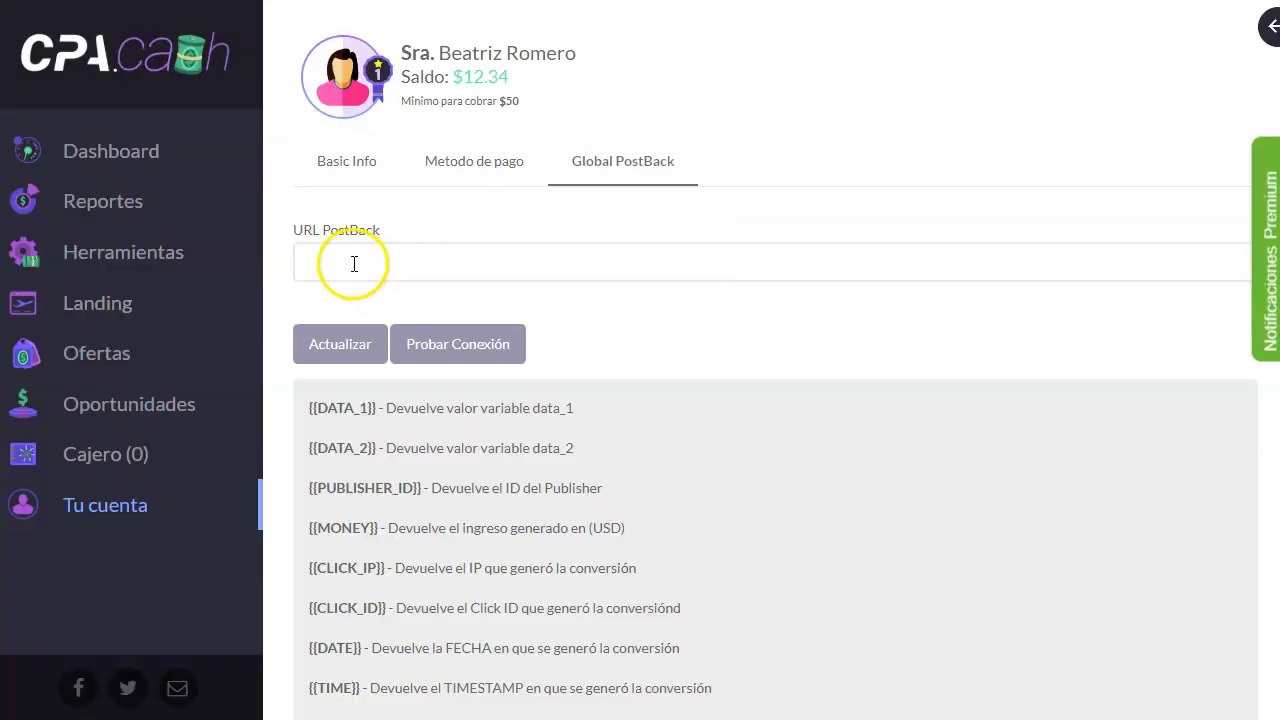
left_click(389, 268)
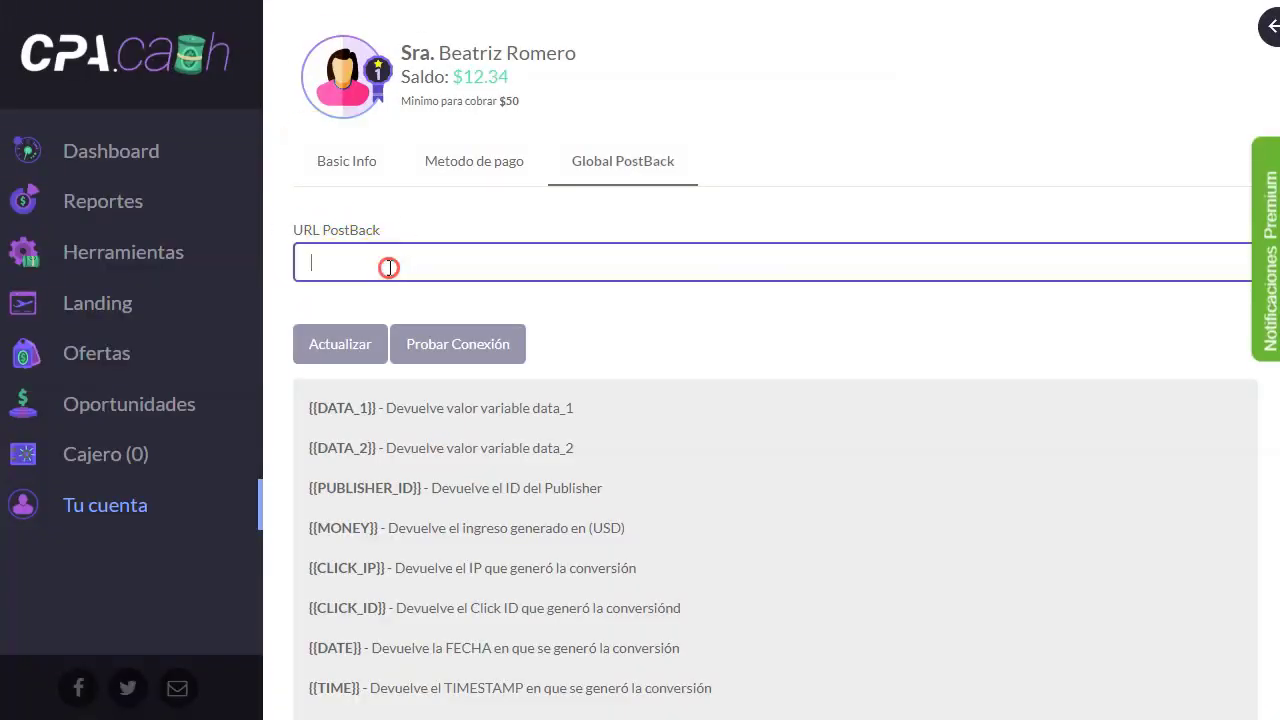
right_click(389, 266)
left_click(470, 422)
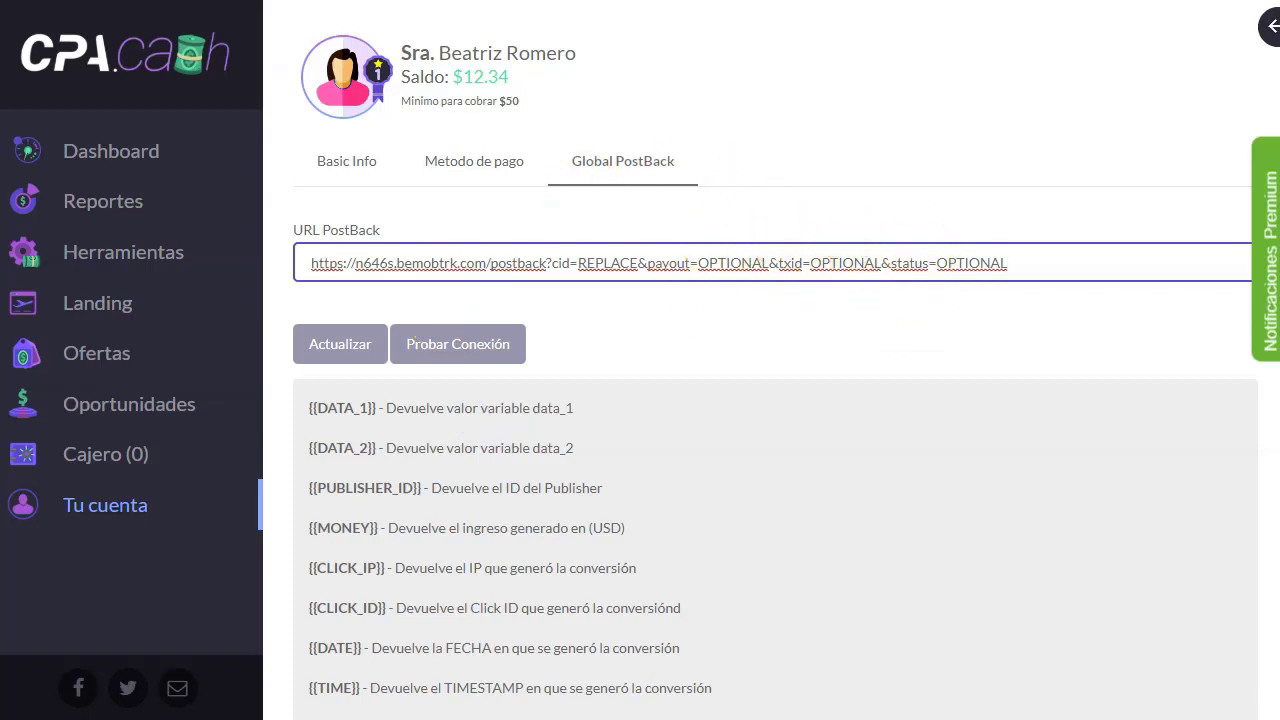
- Switch to MaxBounty and examine the "$500 Free Groceries Sweeps (US) SOI" campaign's restrictions, tracking link builder and postback section
key("ctrl+Tab")
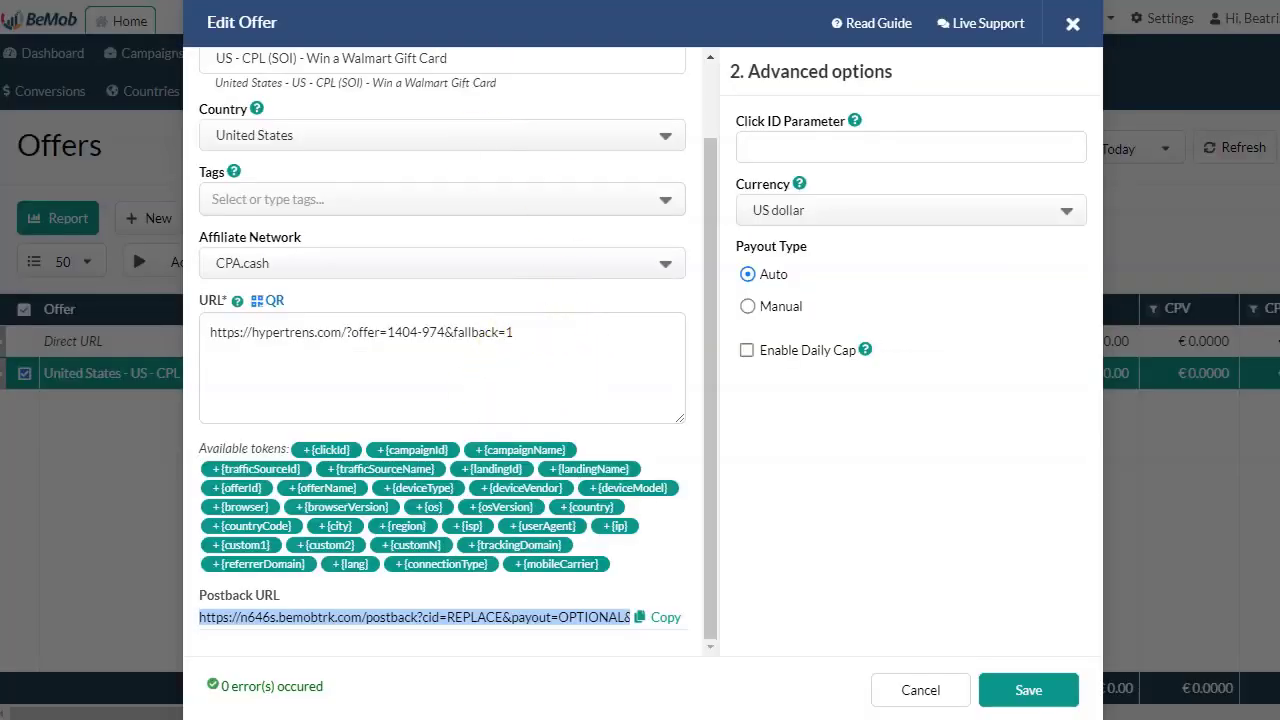
key("ctrl+Tab")
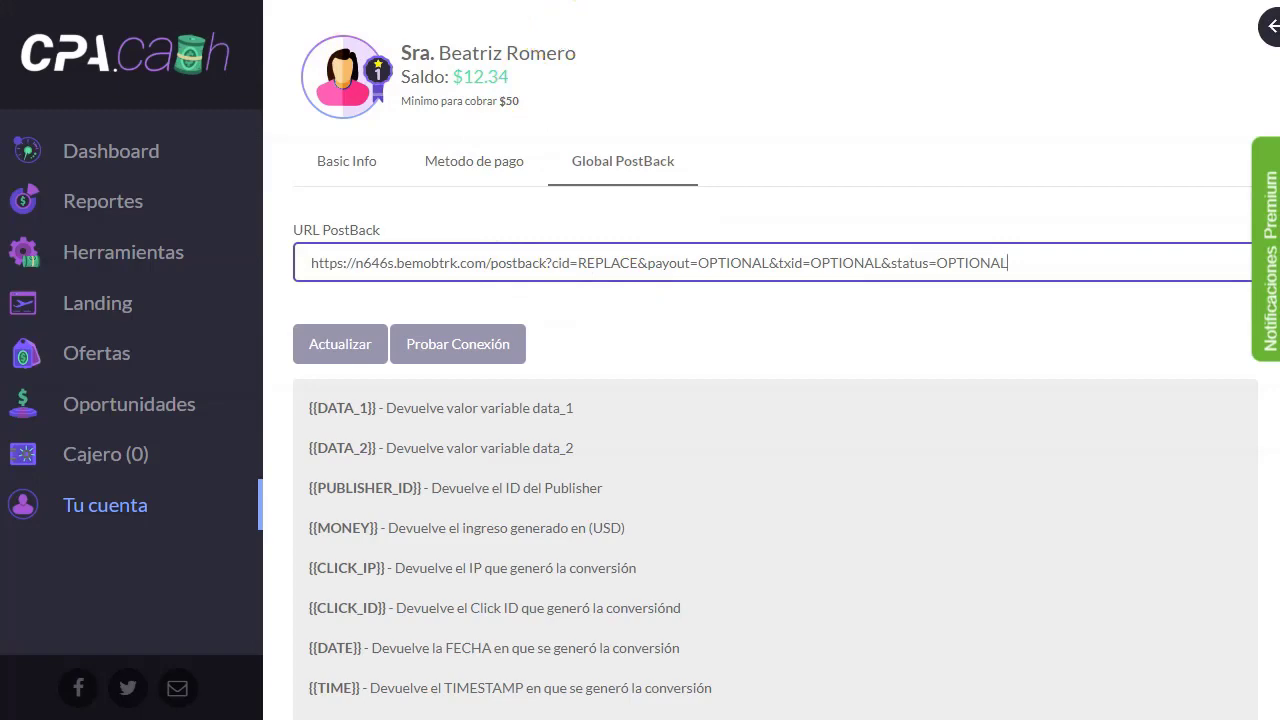
key("ctrl+Tab")
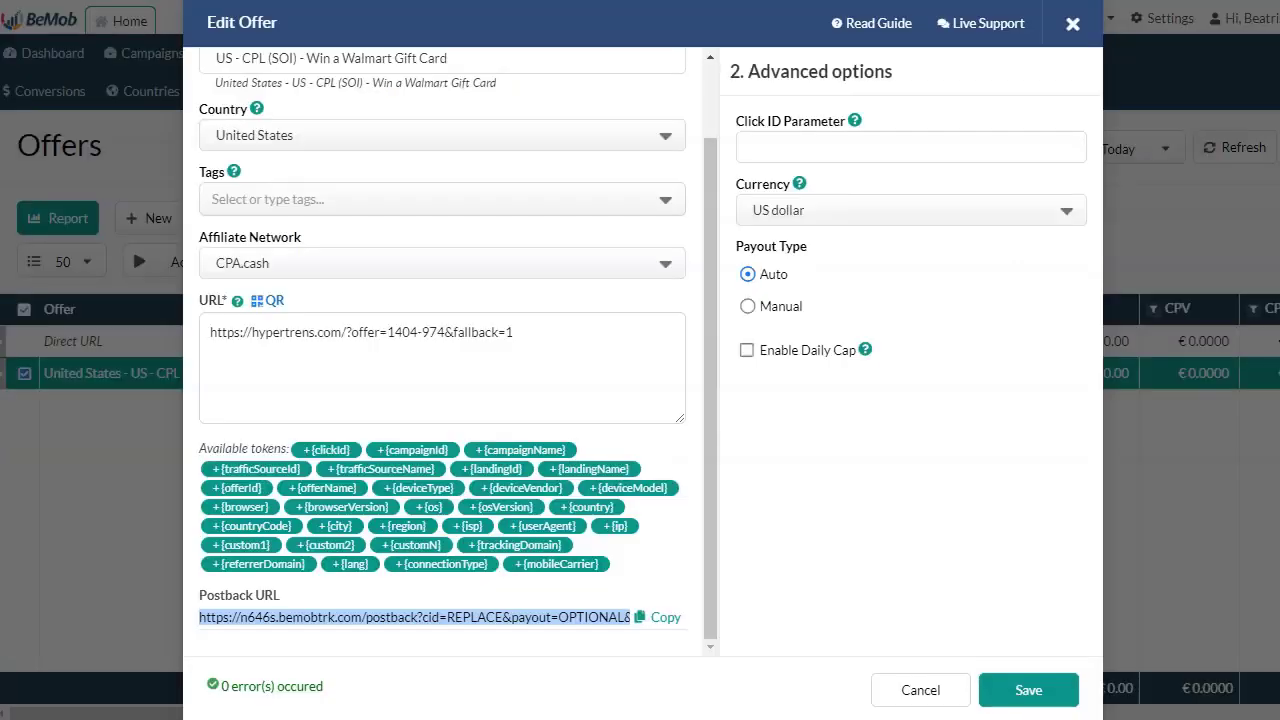
key("ctrl+Tab")
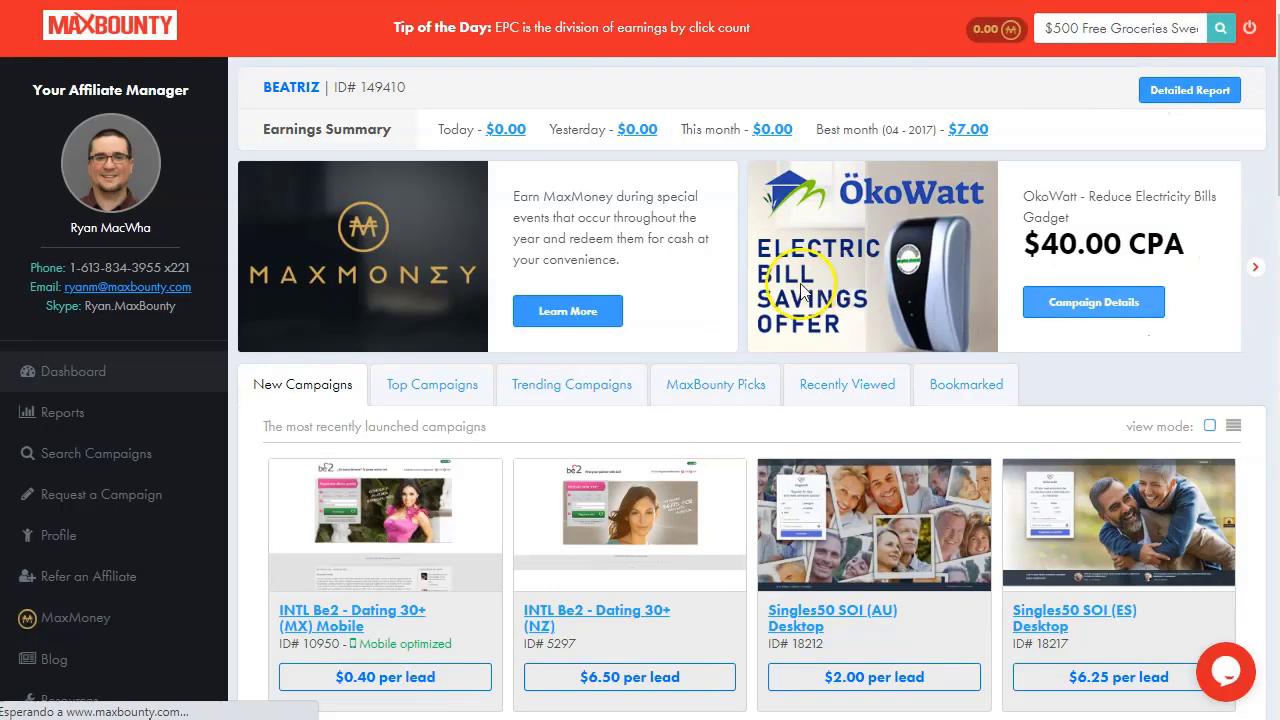
scroll(943, 500, "down", 7)
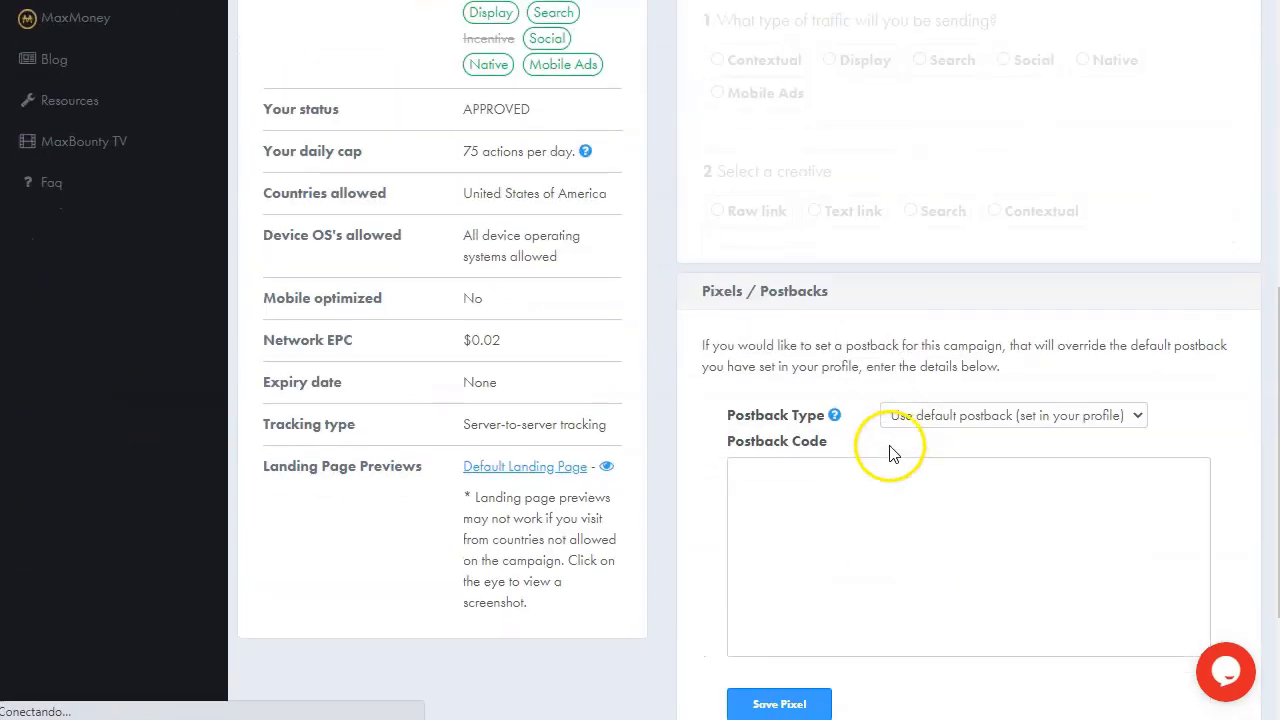
scroll(893, 453, "down", 1)
left_click(838, 378)
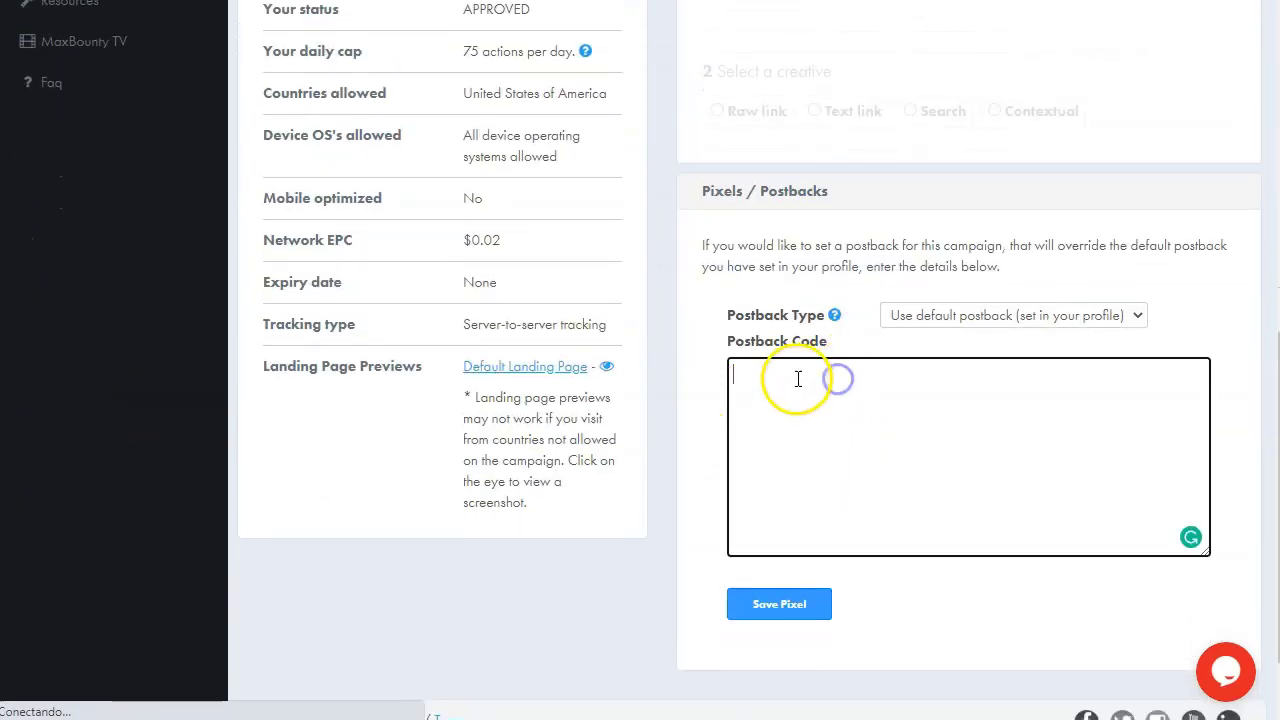
scroll(966, 171, "up", 5)
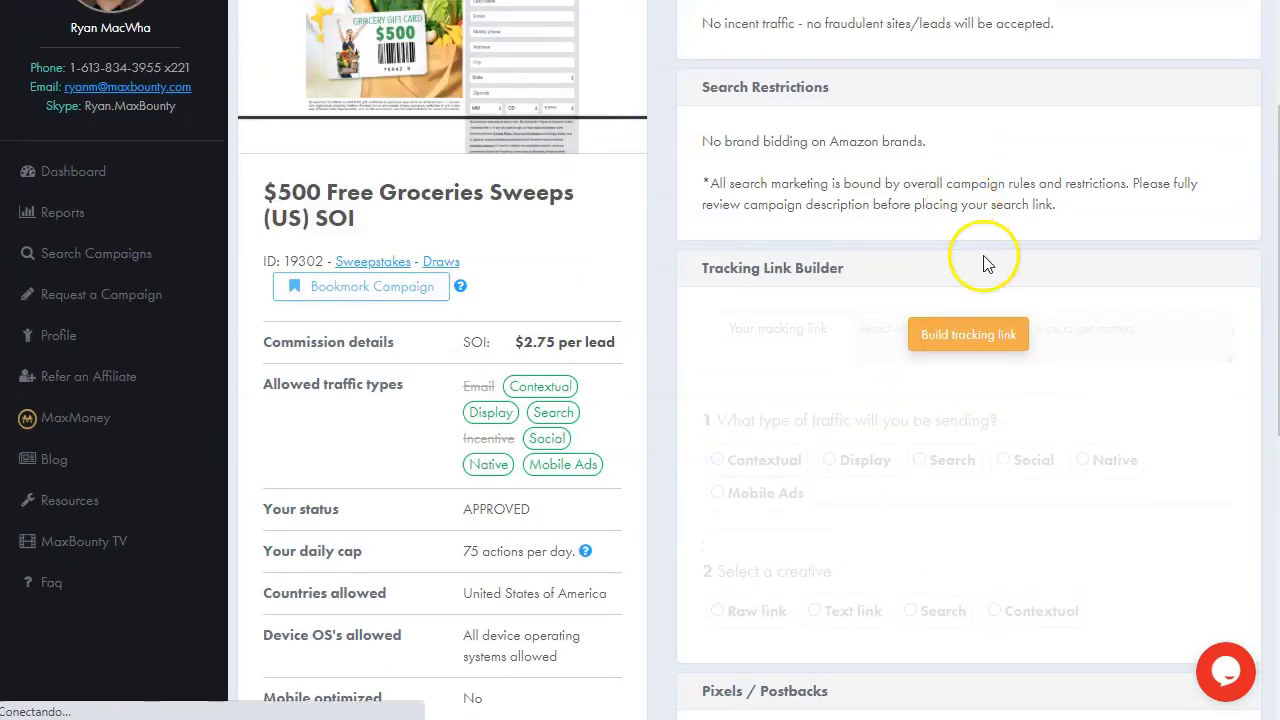
scroll(929, 223, "up", 2)
scroll(903, 163, "down", 1)
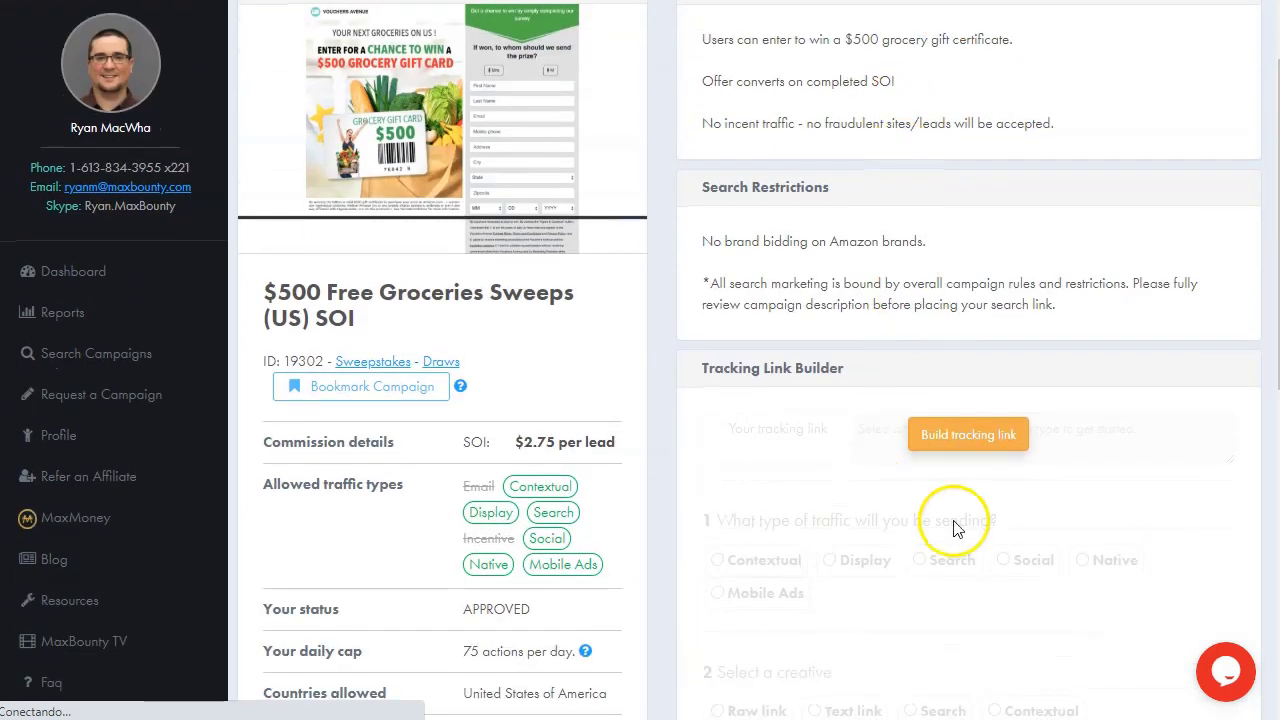
scroll(974, 446, "down", 2)
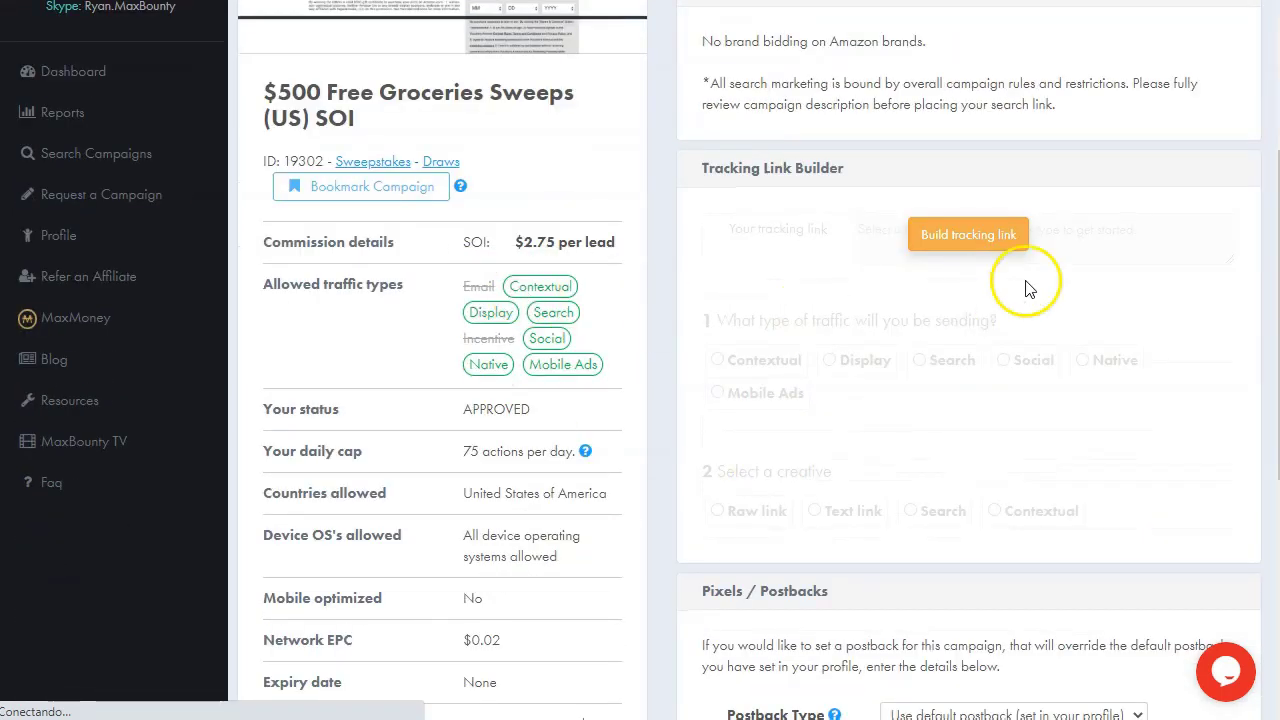
- Build a tracking link for the MaxBounty groceries campaign with Social traffic and a Raw link creative
left_click(966, 233)
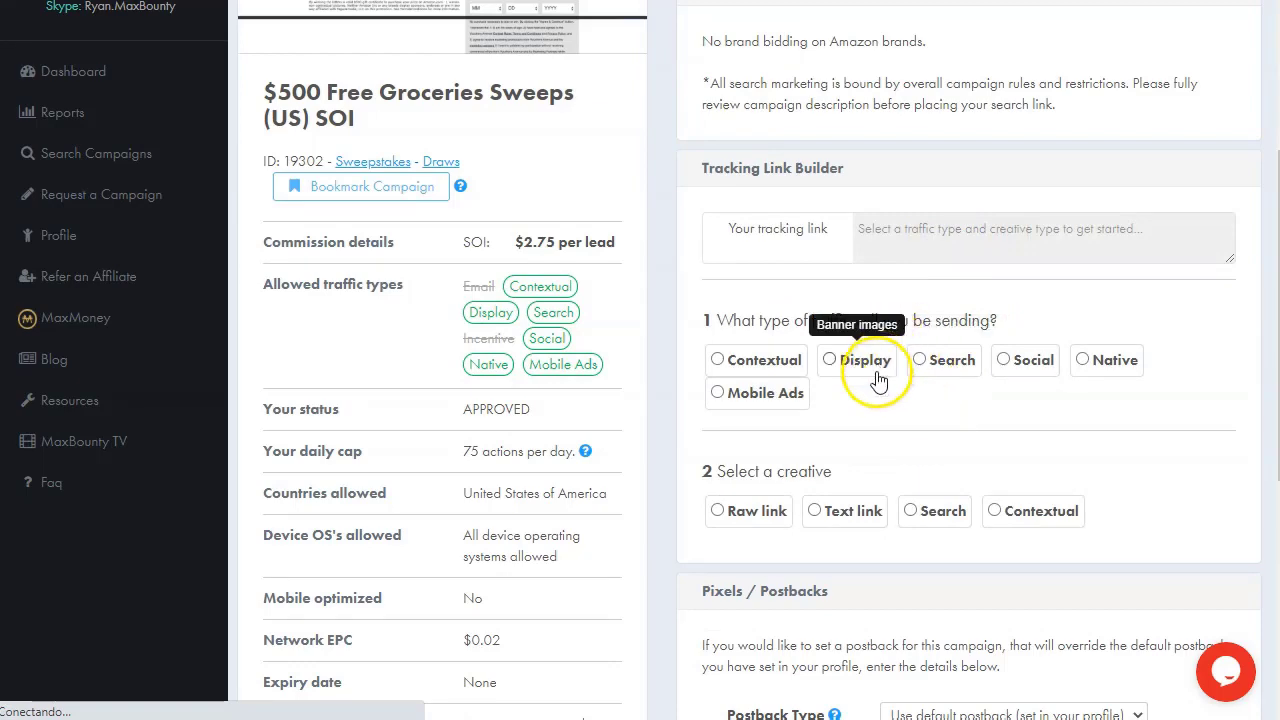
left_click(1036, 364)
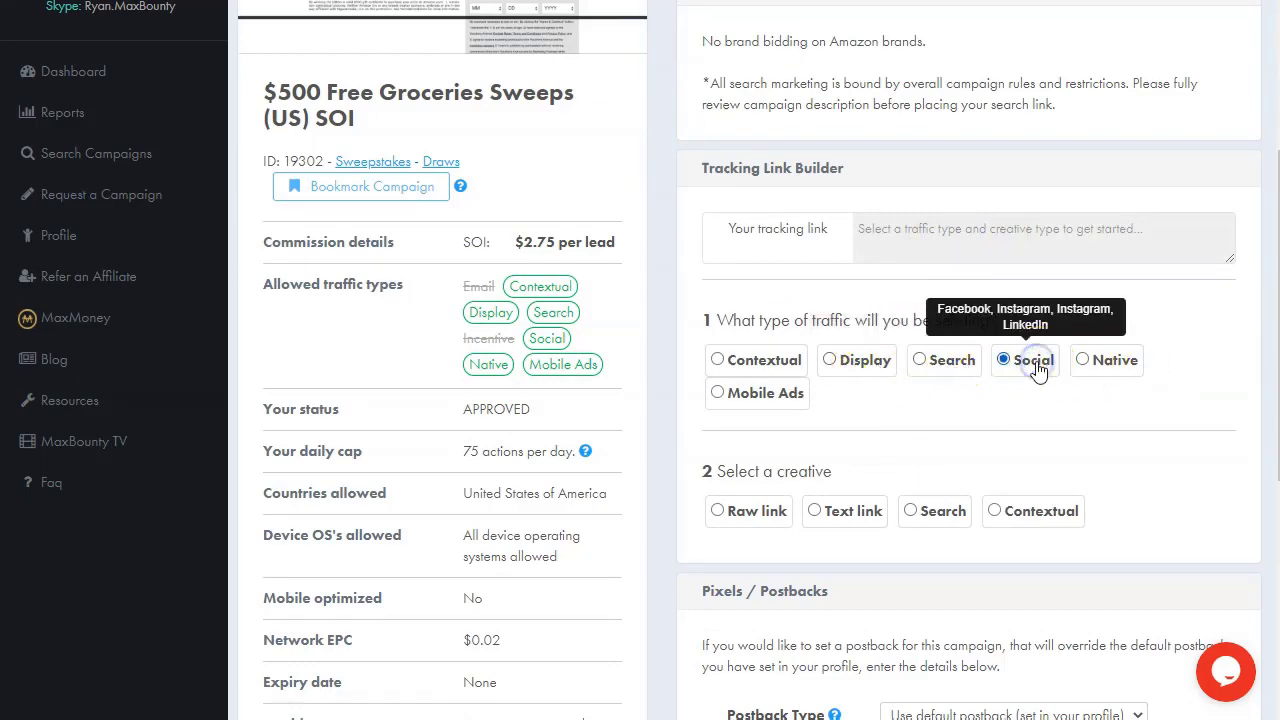
scroll(771, 443, "down", 1)
left_click(748, 420)
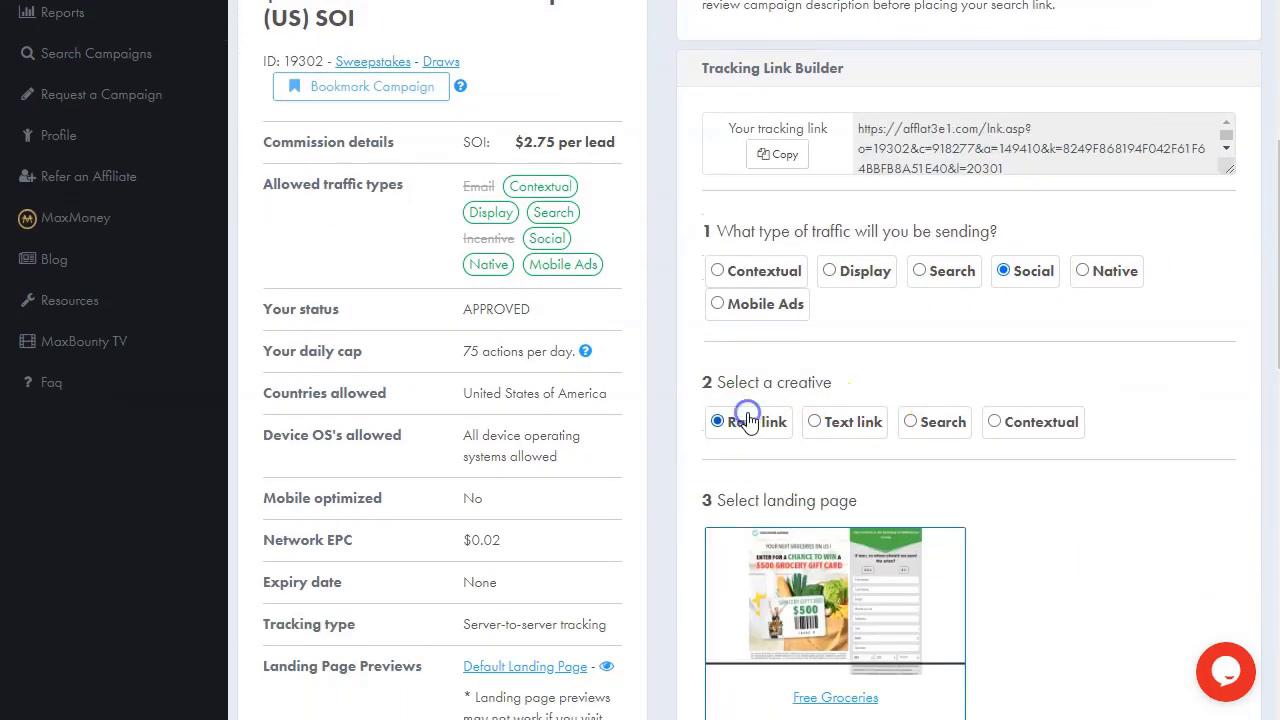
- Set the MaxBounty campaign's postback type to URL and paste the BeMob postback URL as its postback code
scroll(748, 420, "down", 9)
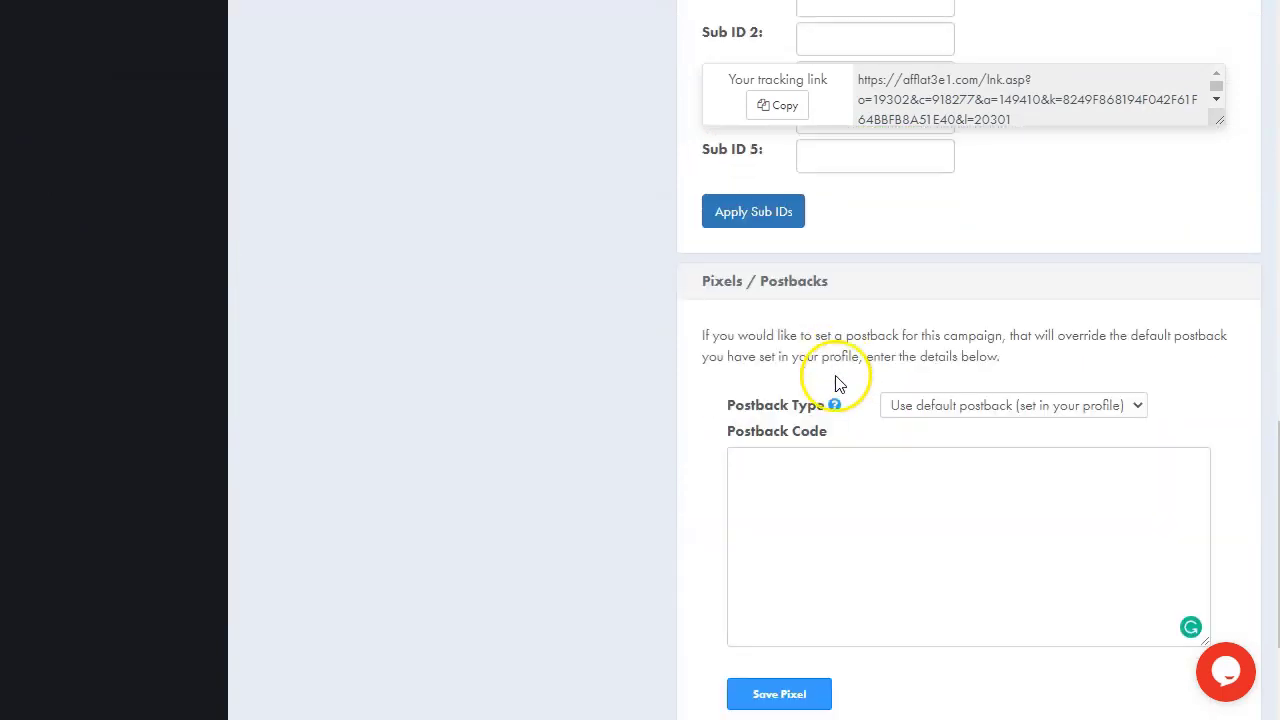
scroll(838, 385, "down", 2)
left_click(845, 300)
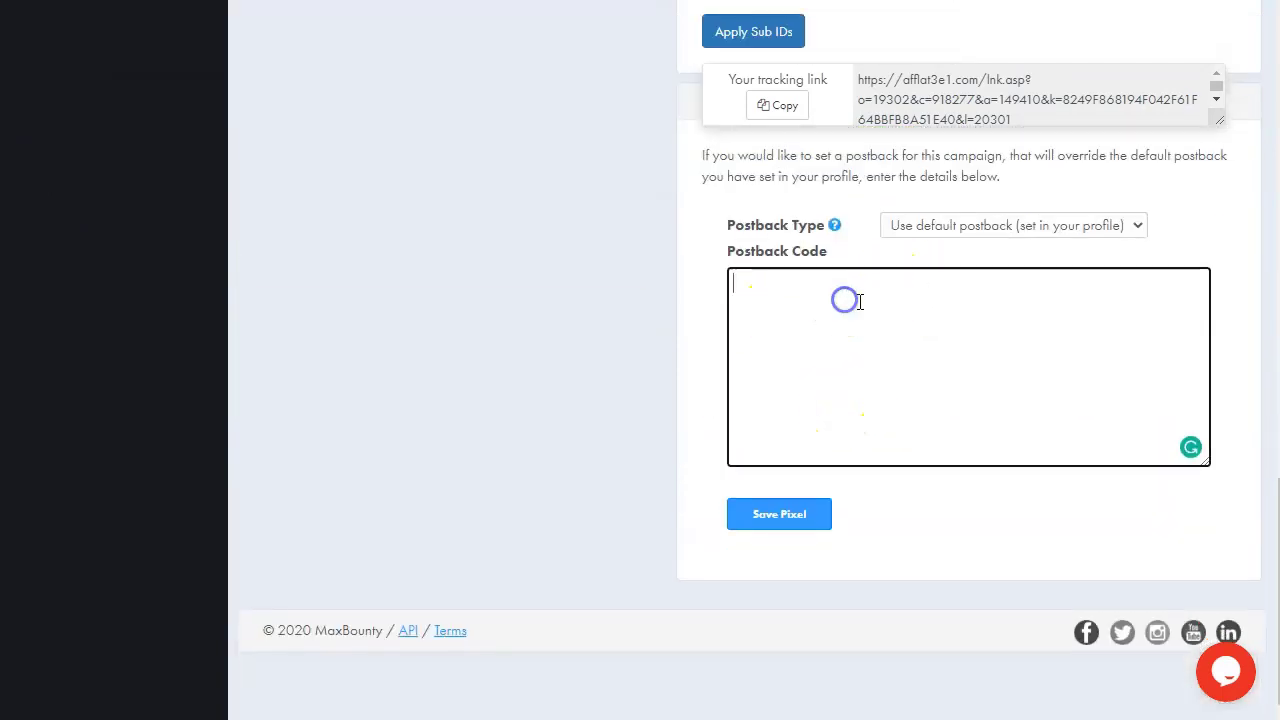
left_click(1044, 227)
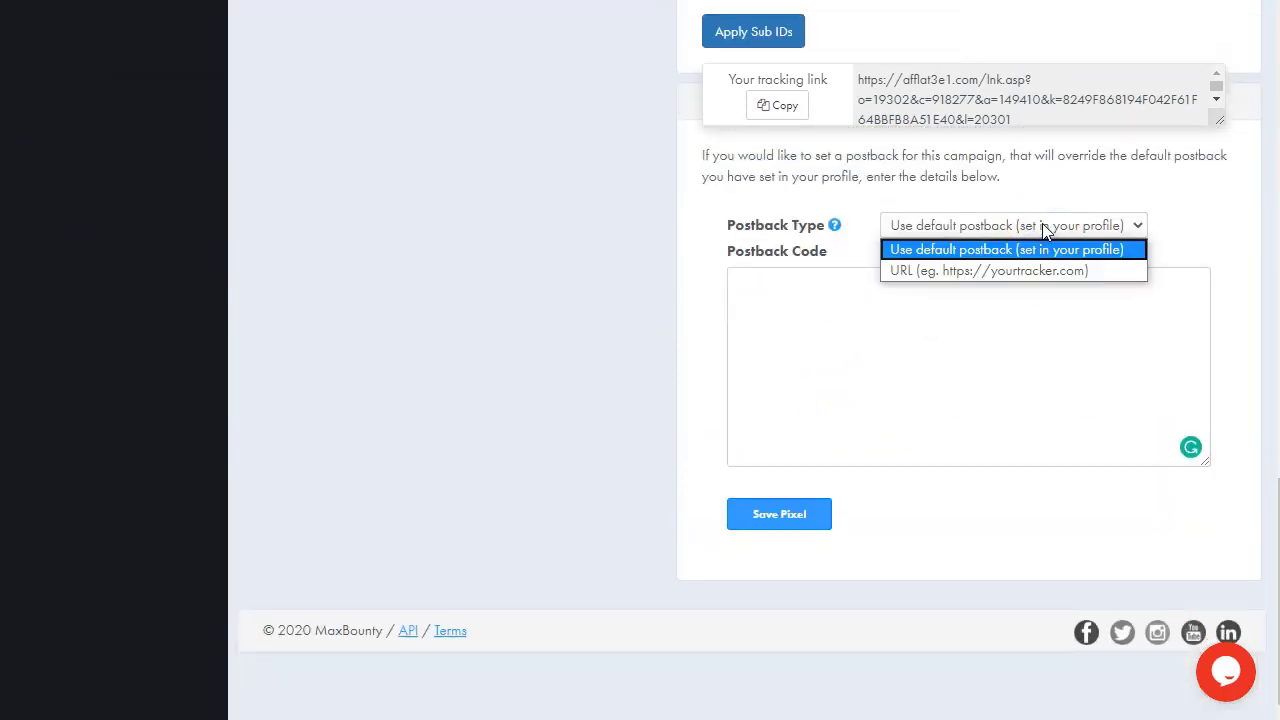
left_click(1044, 271)
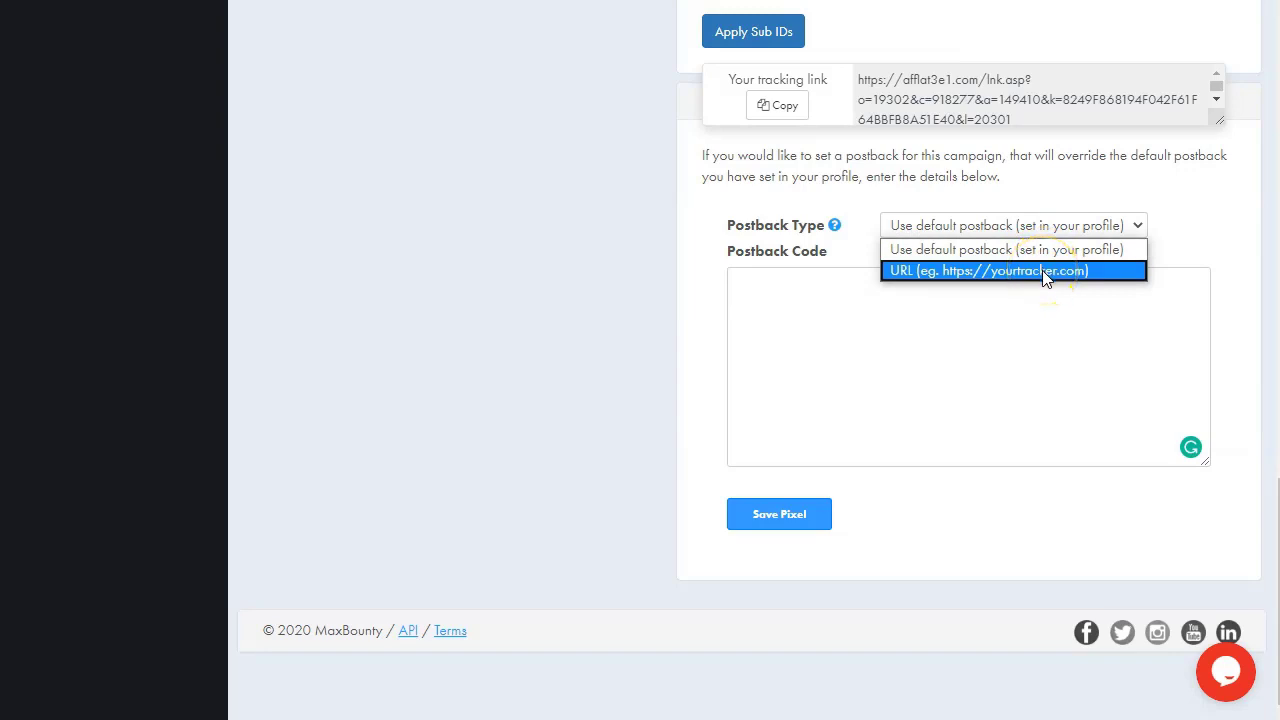
left_click(1042, 270)
left_click(857, 291)
right_click(857, 297)
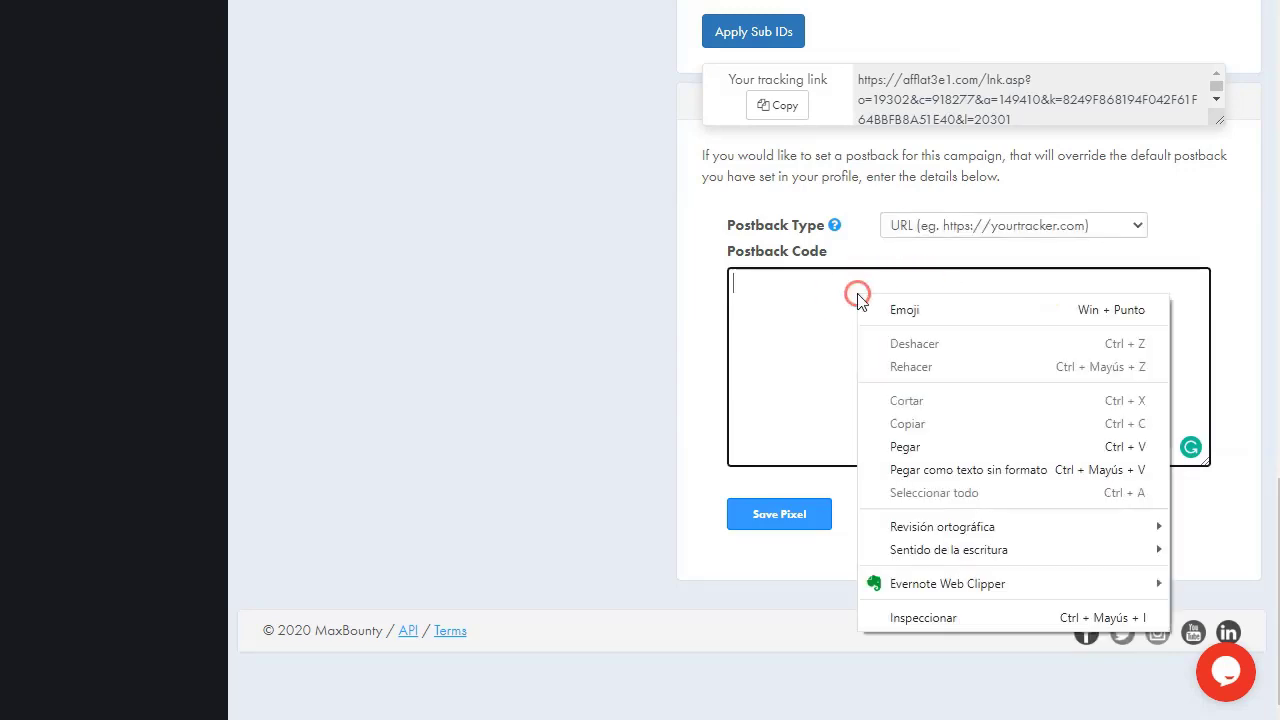
left_click(951, 444)
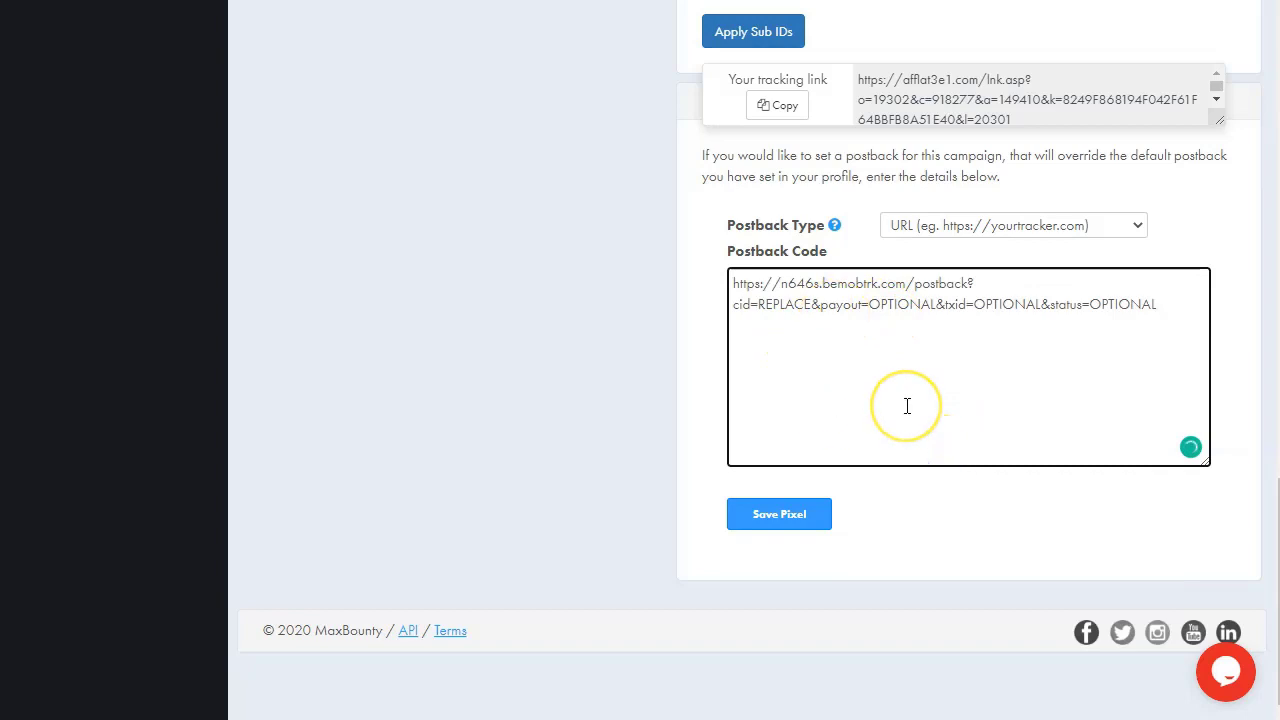
scroll(907, 405, "up", 2)
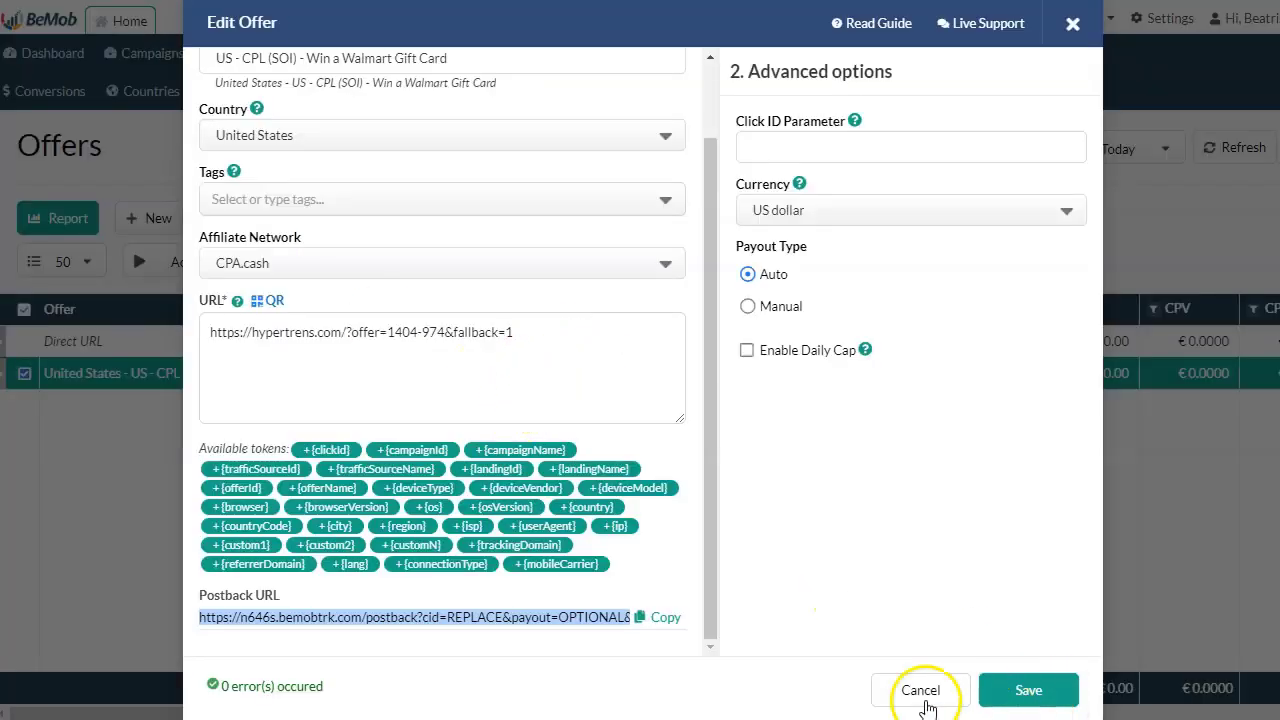
- Save the edited offer in BeMob, and start a new landing named "walmart-usa"
left_click(1045, 692)
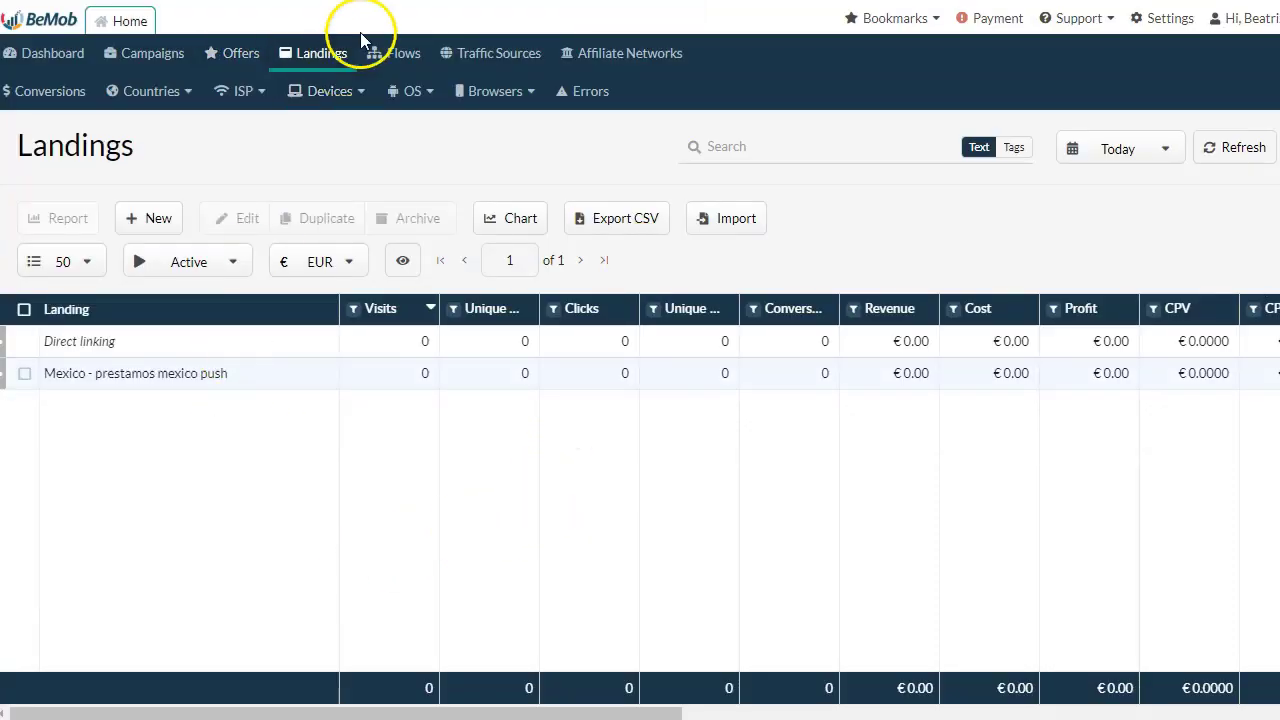
left_click(152, 220)
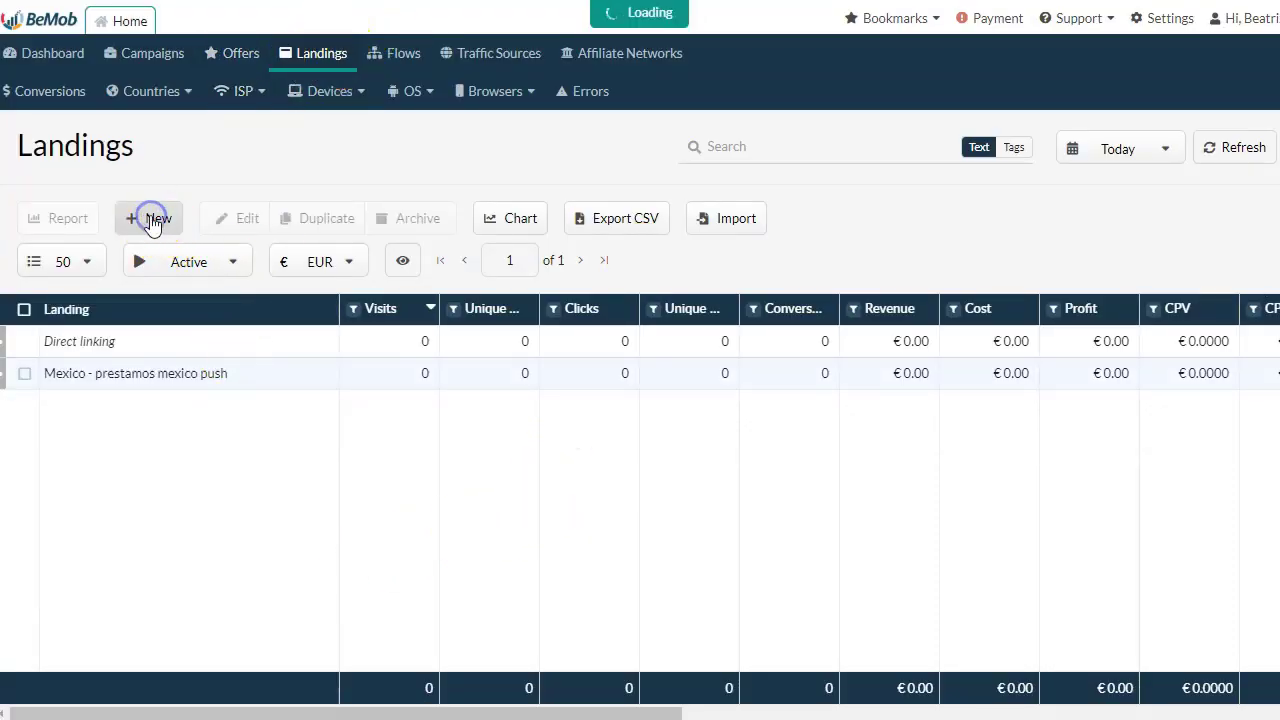
left_click(485, 111)
type("walmart-usa")
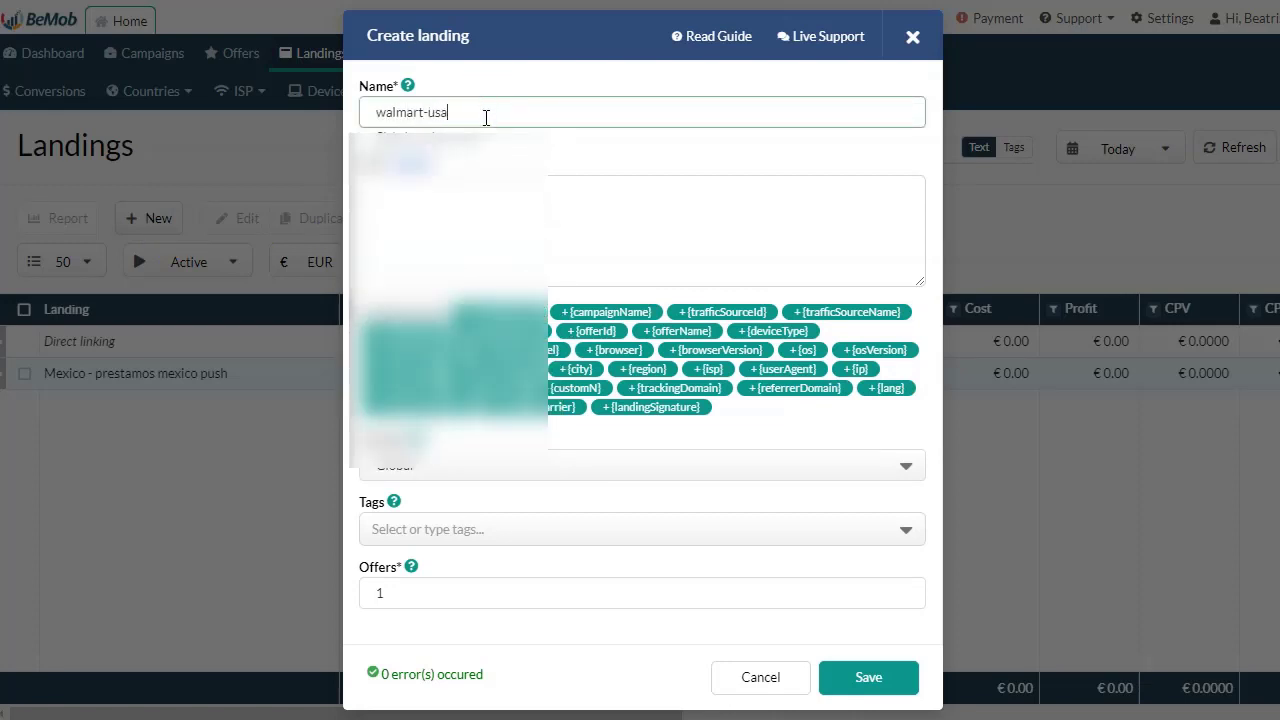
- Copy the address of the Walmart quiz page (/free/quizz-walmart/) and enter it as the new landing's URL
left_click(464, 196)
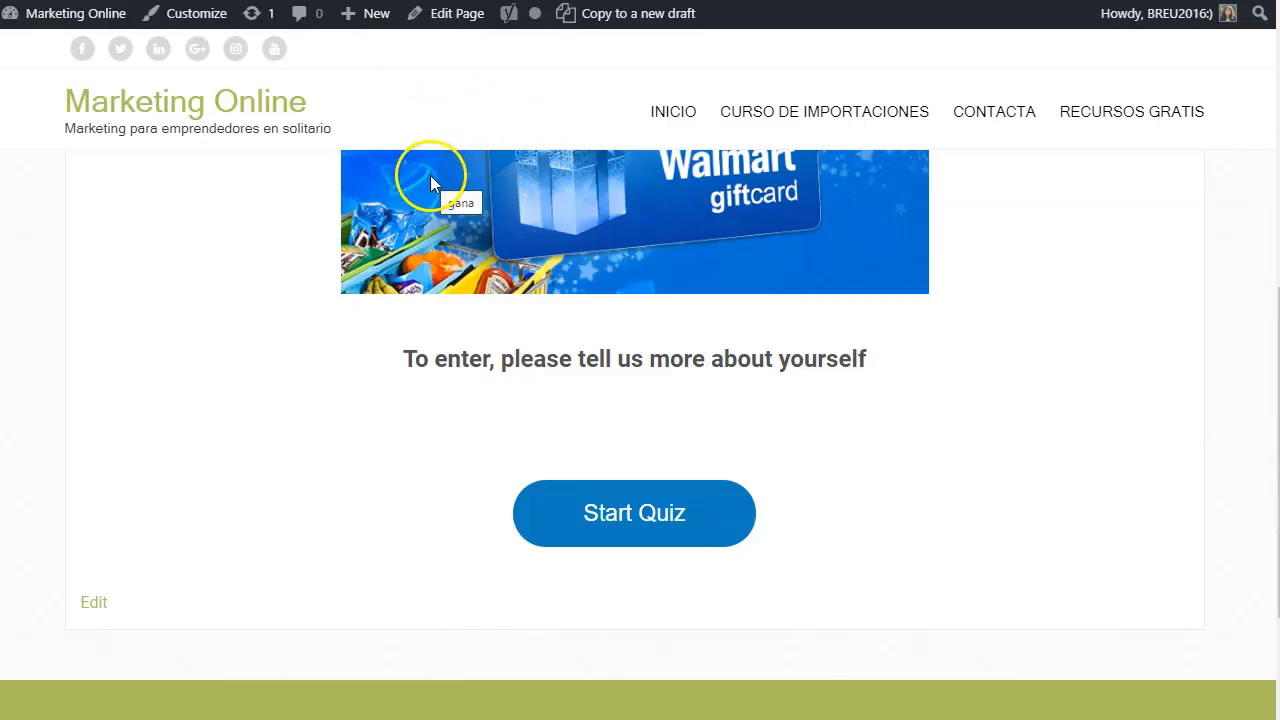
scroll(558, 317, "up", 2)
scroll(570, 315, "up", 3)
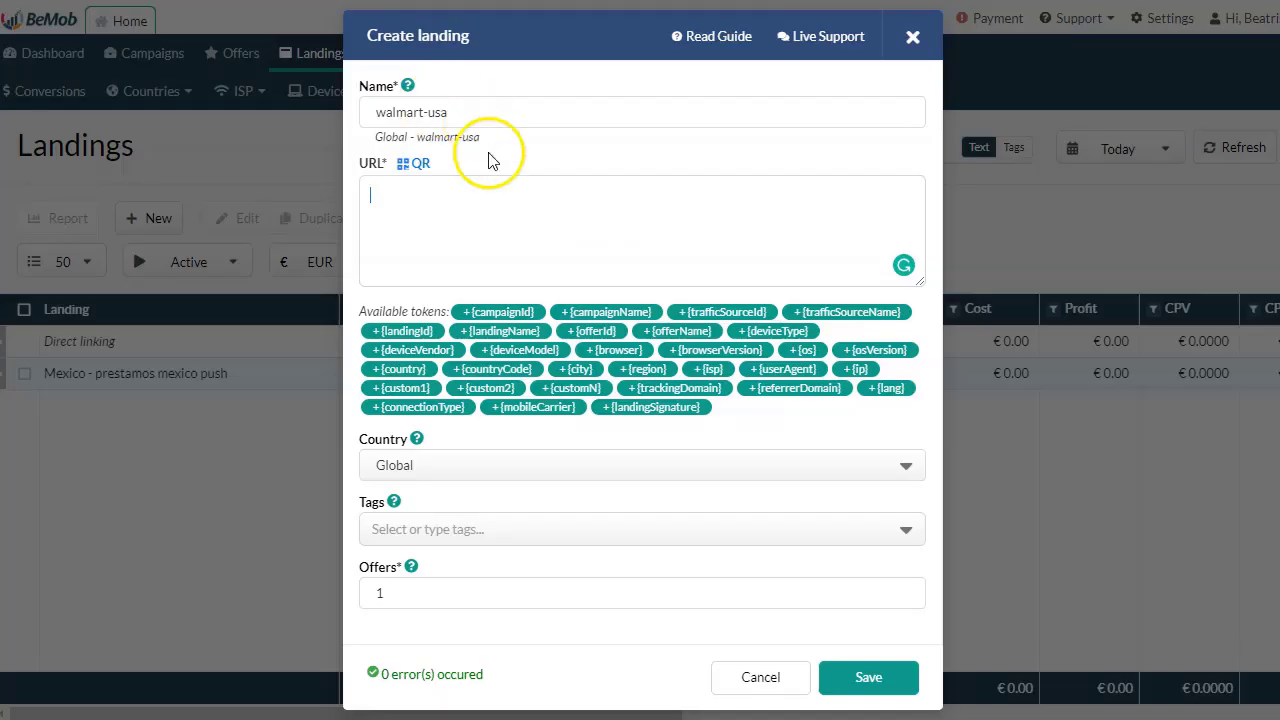
type("http://bettyromerito.eu/free/quizz-walmart/")
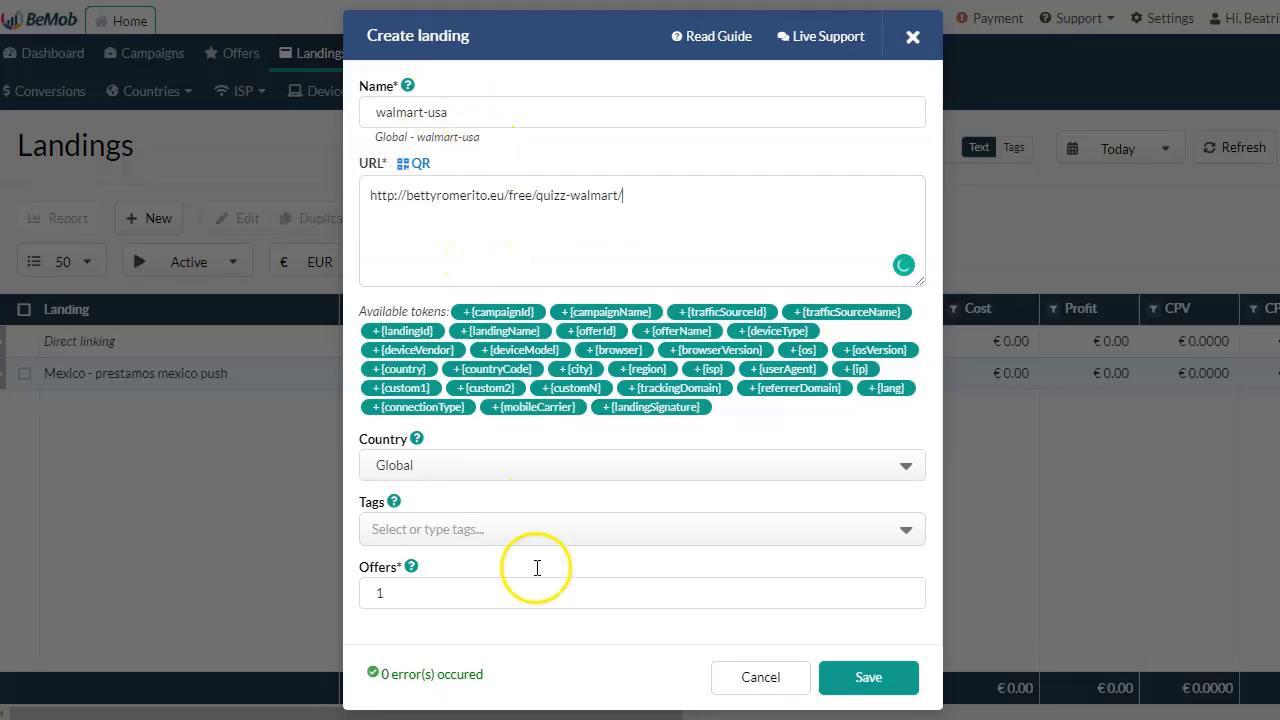
- Set the new landing's country to United States and save the landing
left_click(517, 467)
type("united")
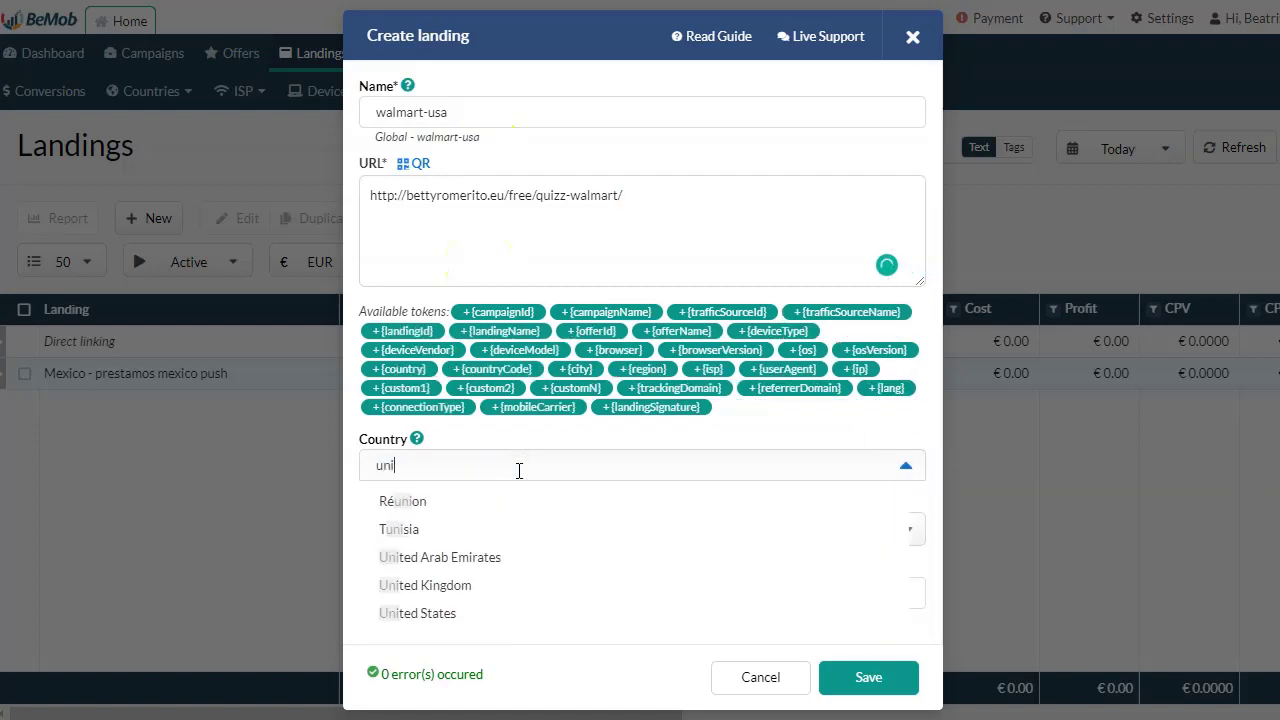
left_click(445, 559)
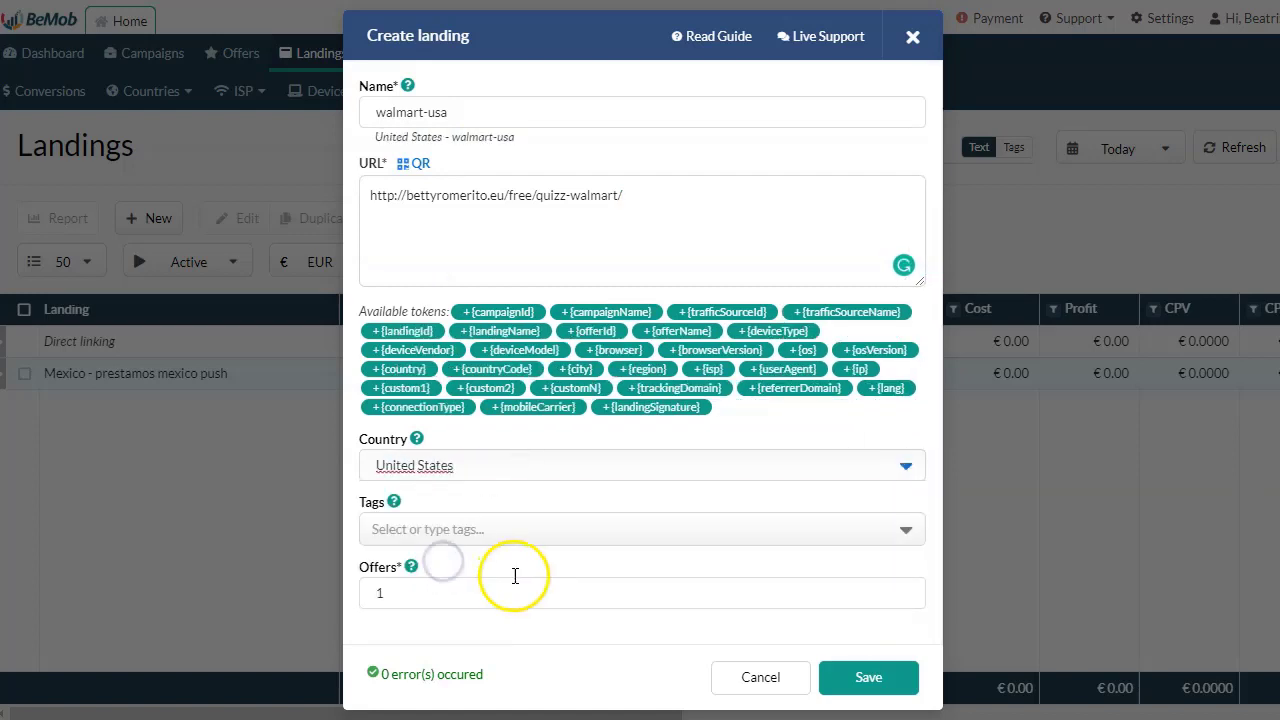
left_click(884, 680)
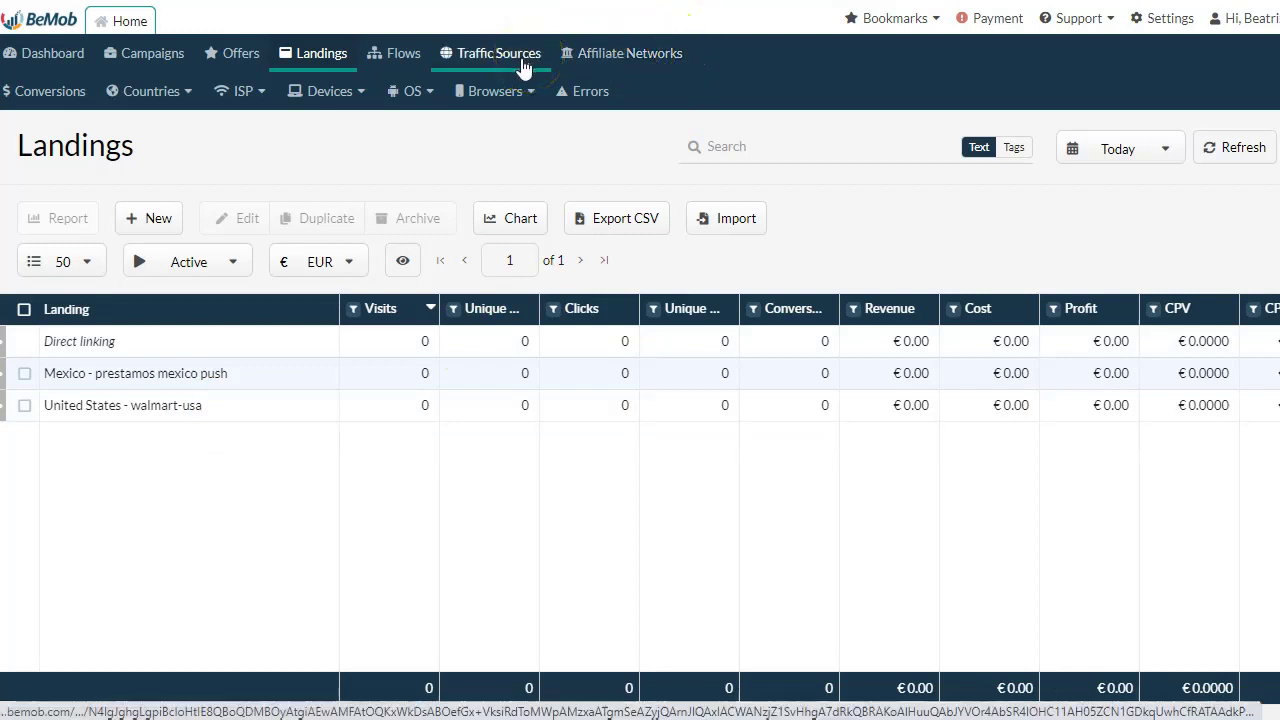
- Start a new campaign named "walmart-usa" with Facebook as its traffic source
left_click(168, 62)
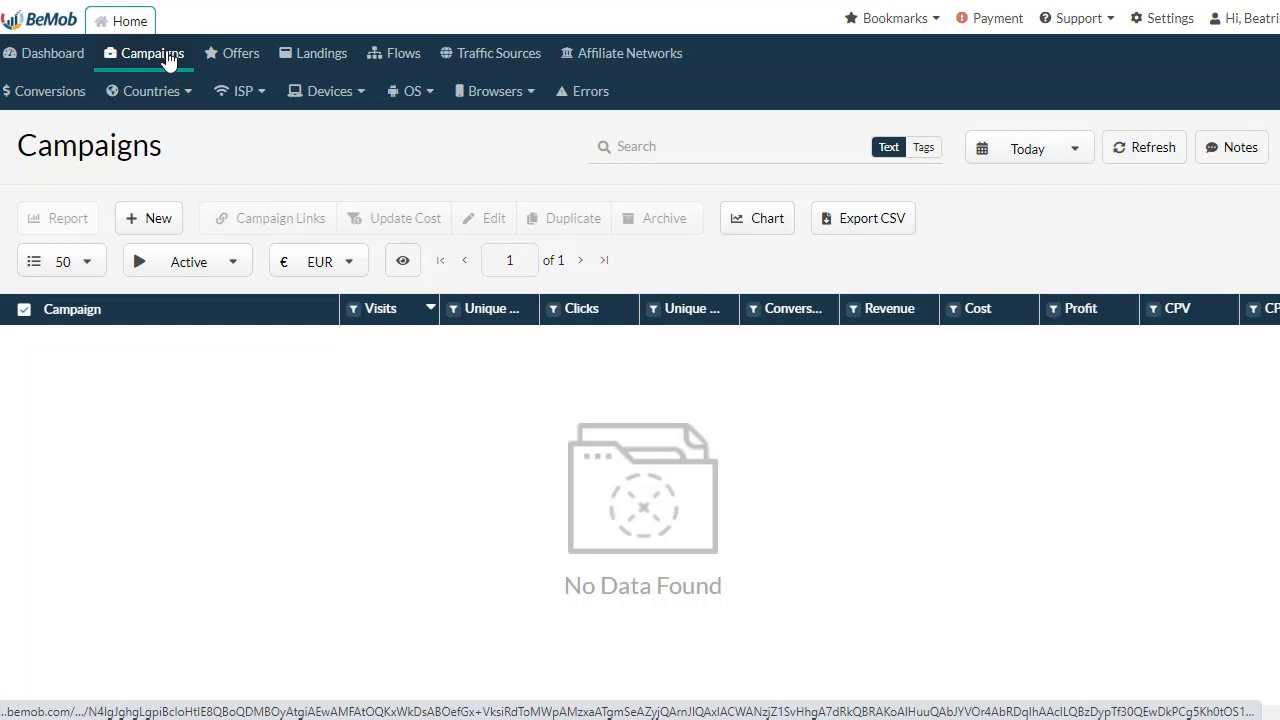
left_click(153, 219)
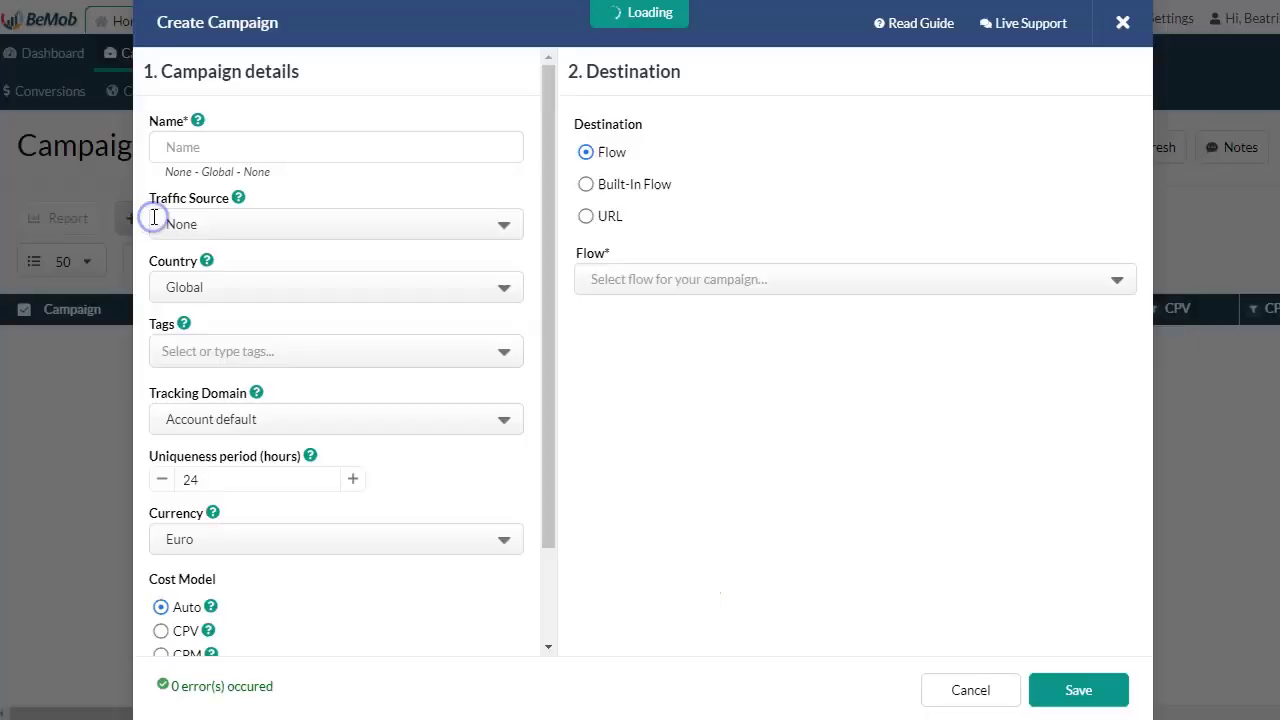
left_click(298, 155)
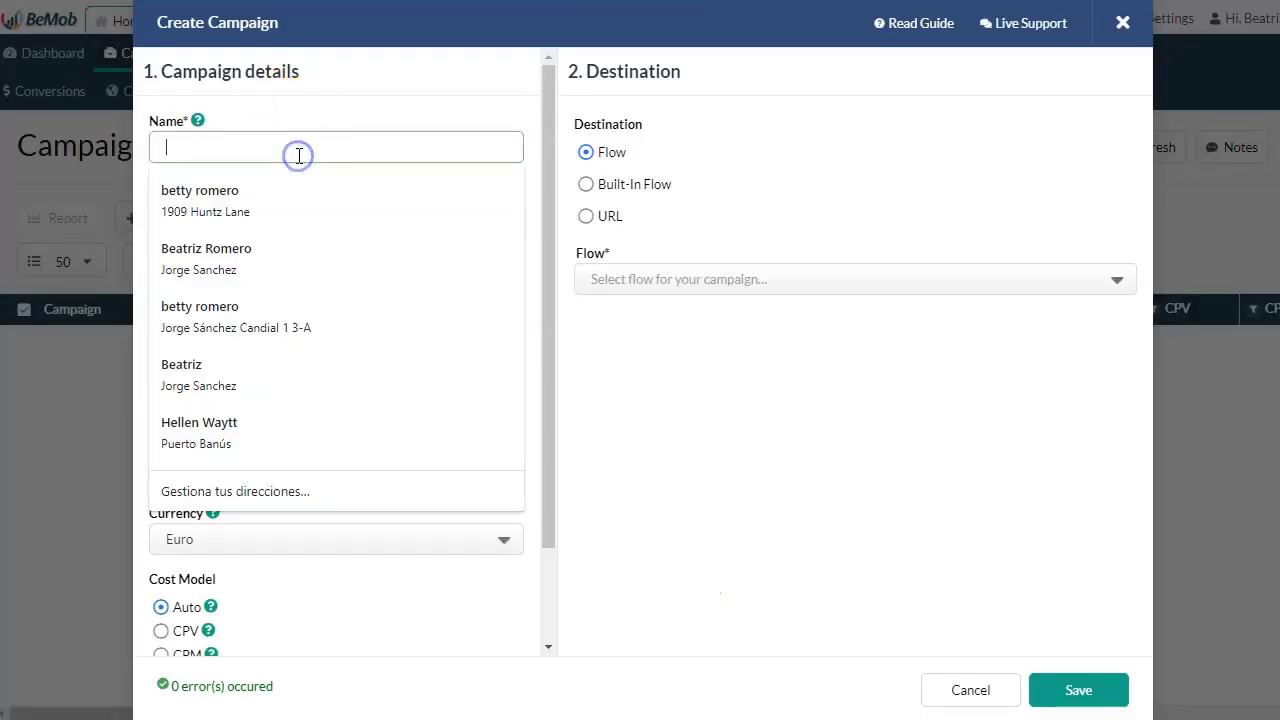
type("walmart-usa")
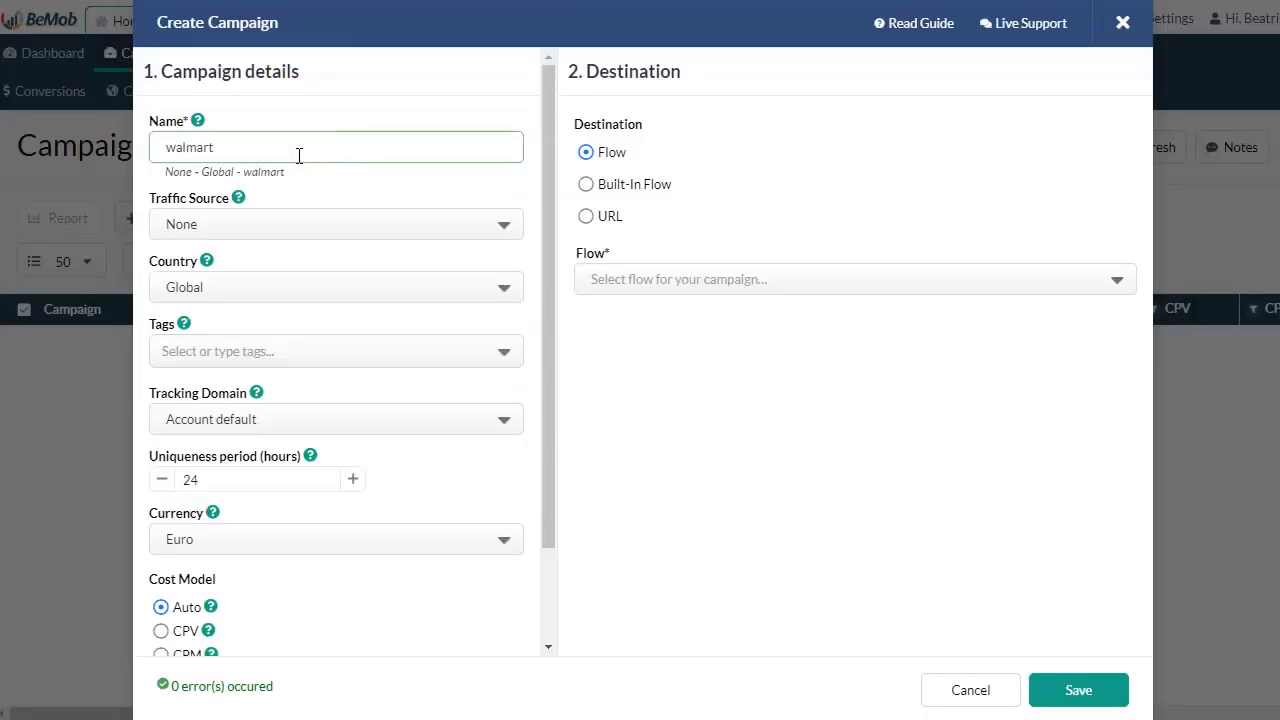
left_click(260, 229)
left_click(262, 289)
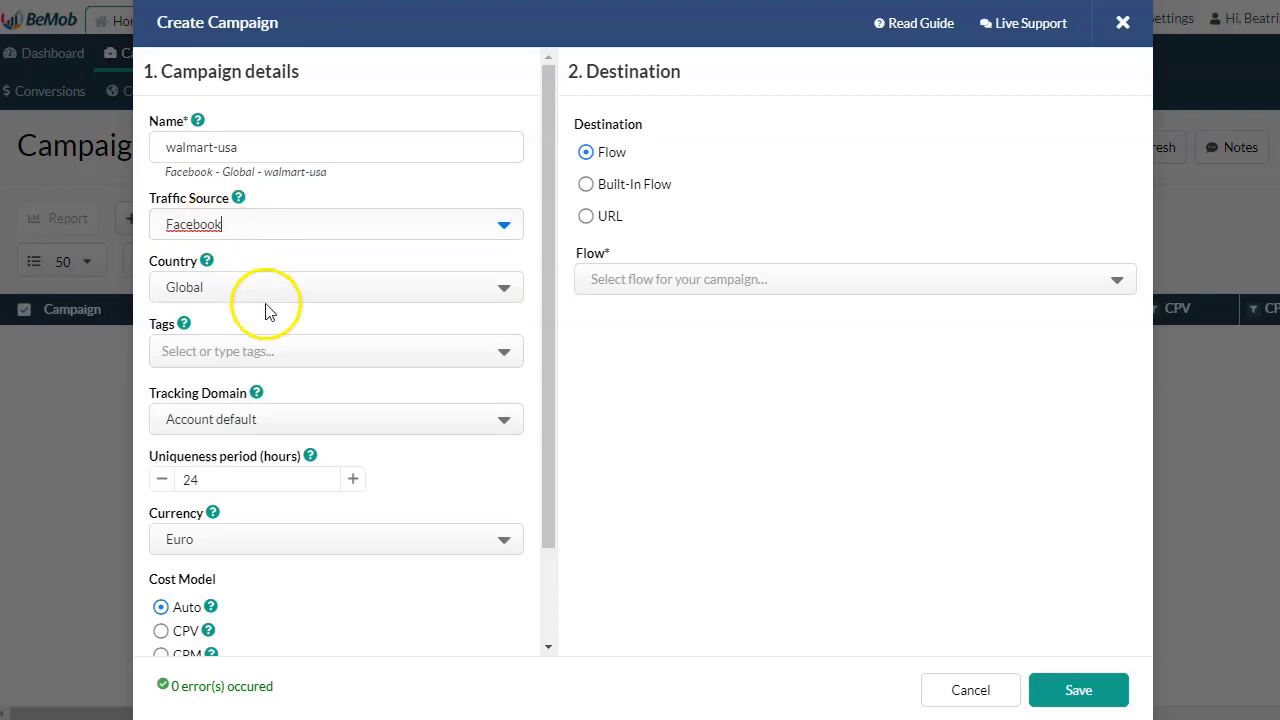
- Set the campaign's country to United States and its currency to US dollar
left_click(270, 283)
type("united")
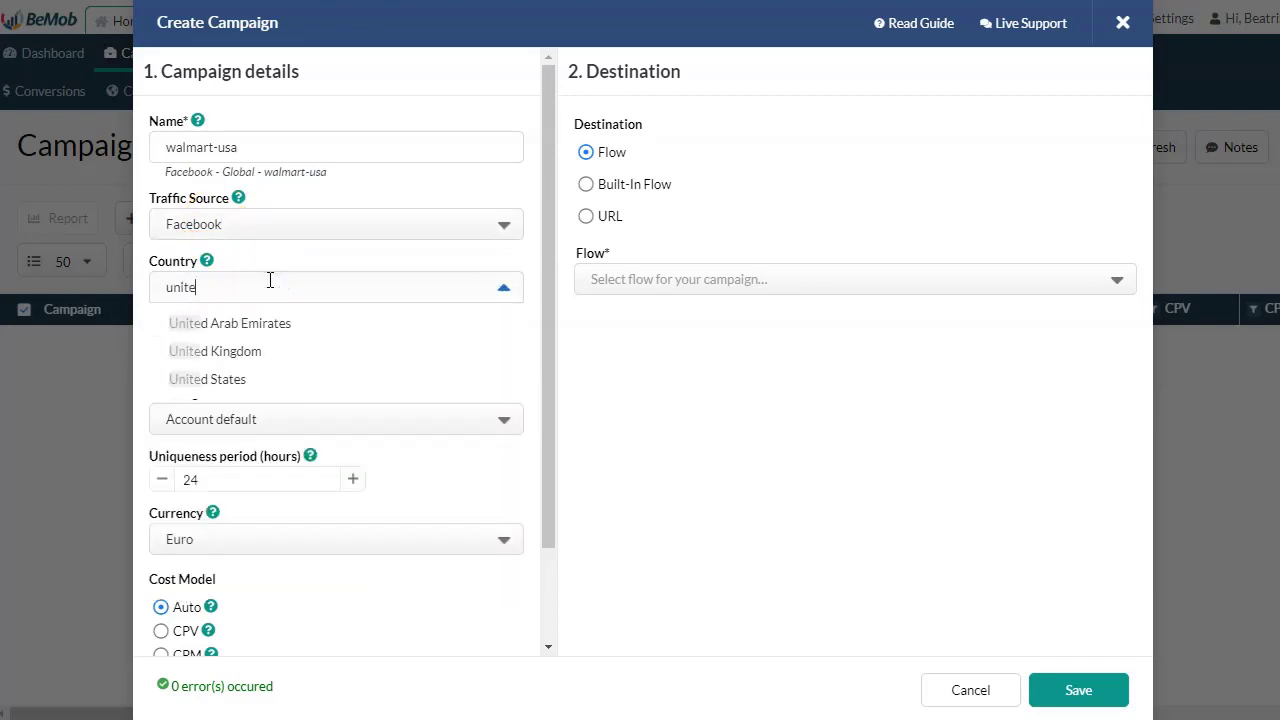
left_click(236, 371)
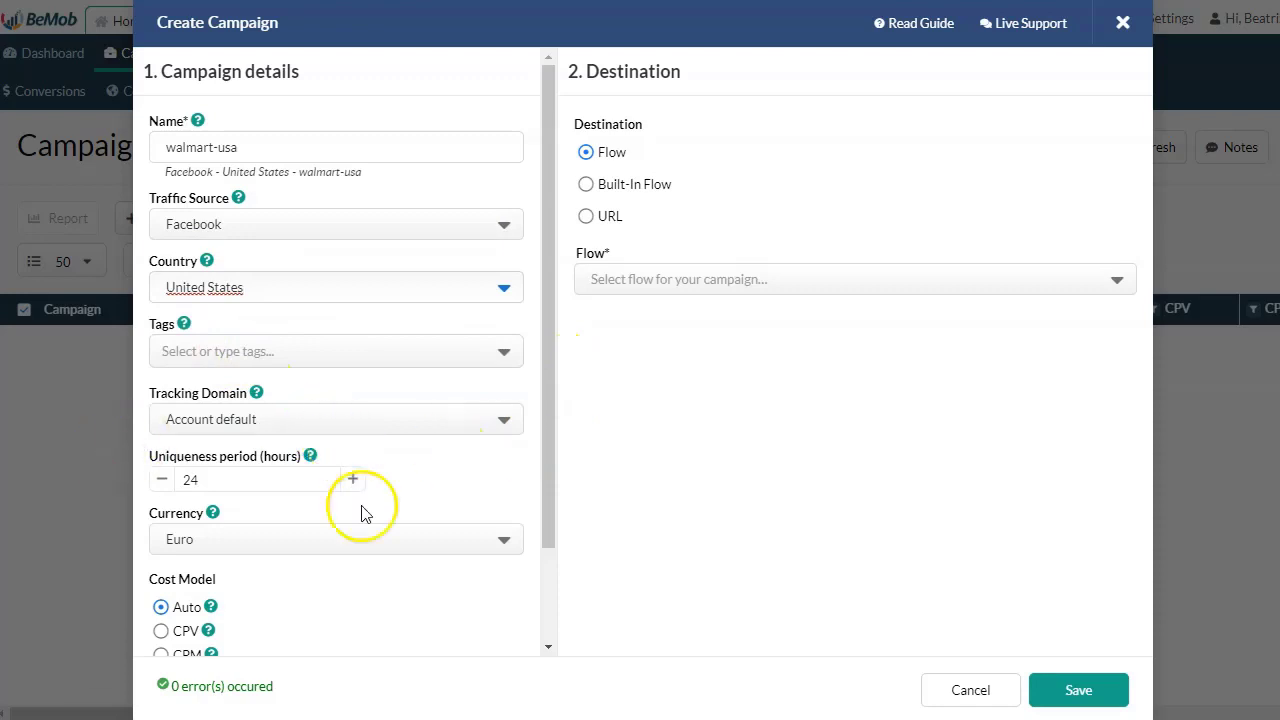
scroll(250, 490, "down", 2)
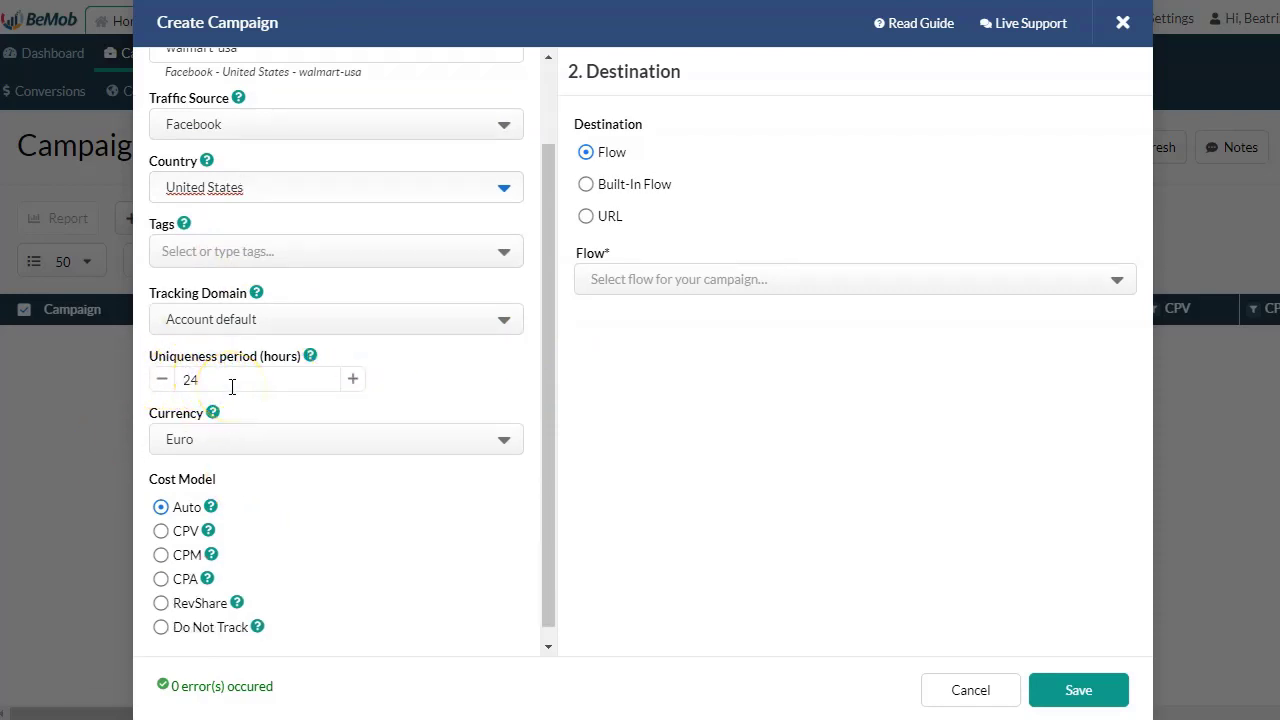
left_click(237, 439)
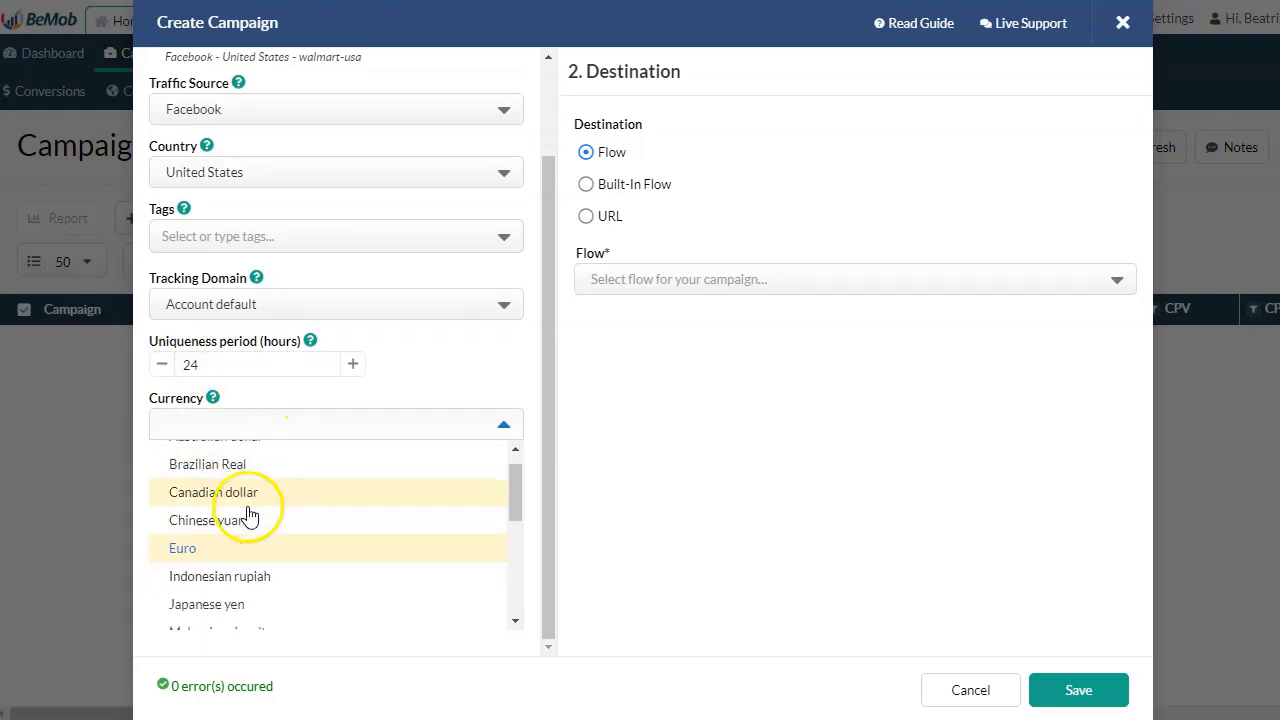
scroll(250, 515, "down", 5)
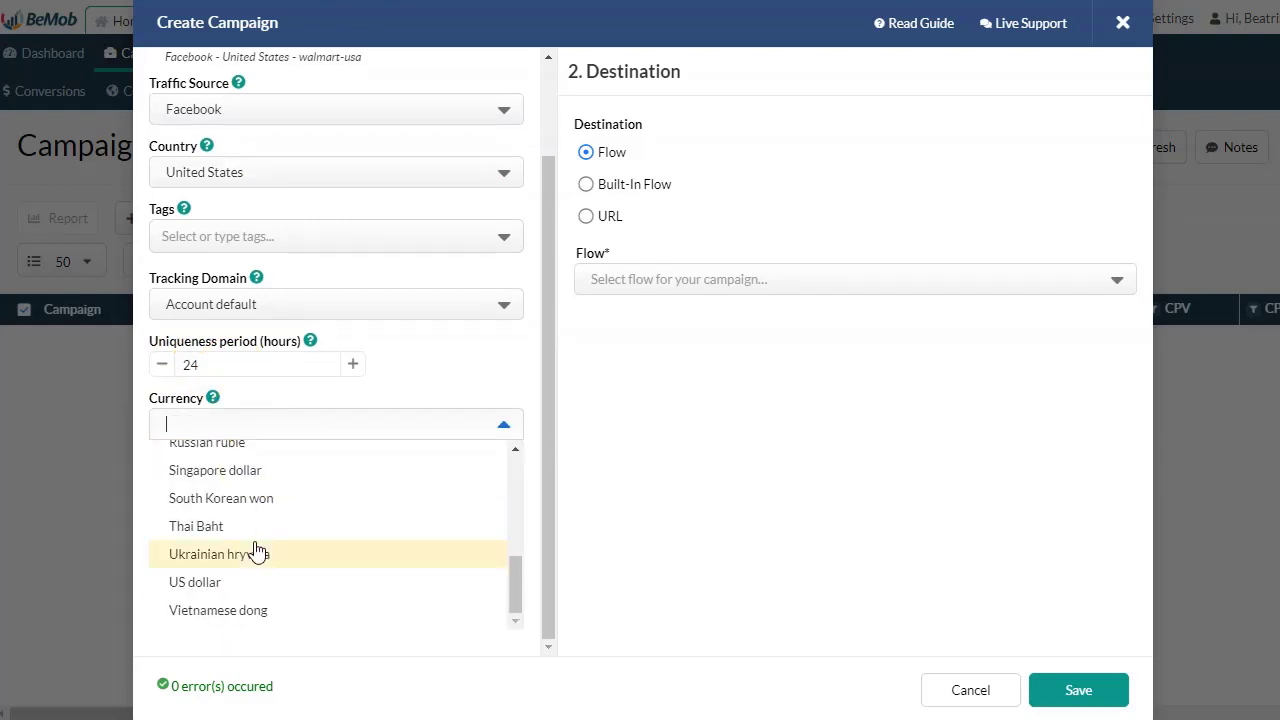
left_click(222, 584)
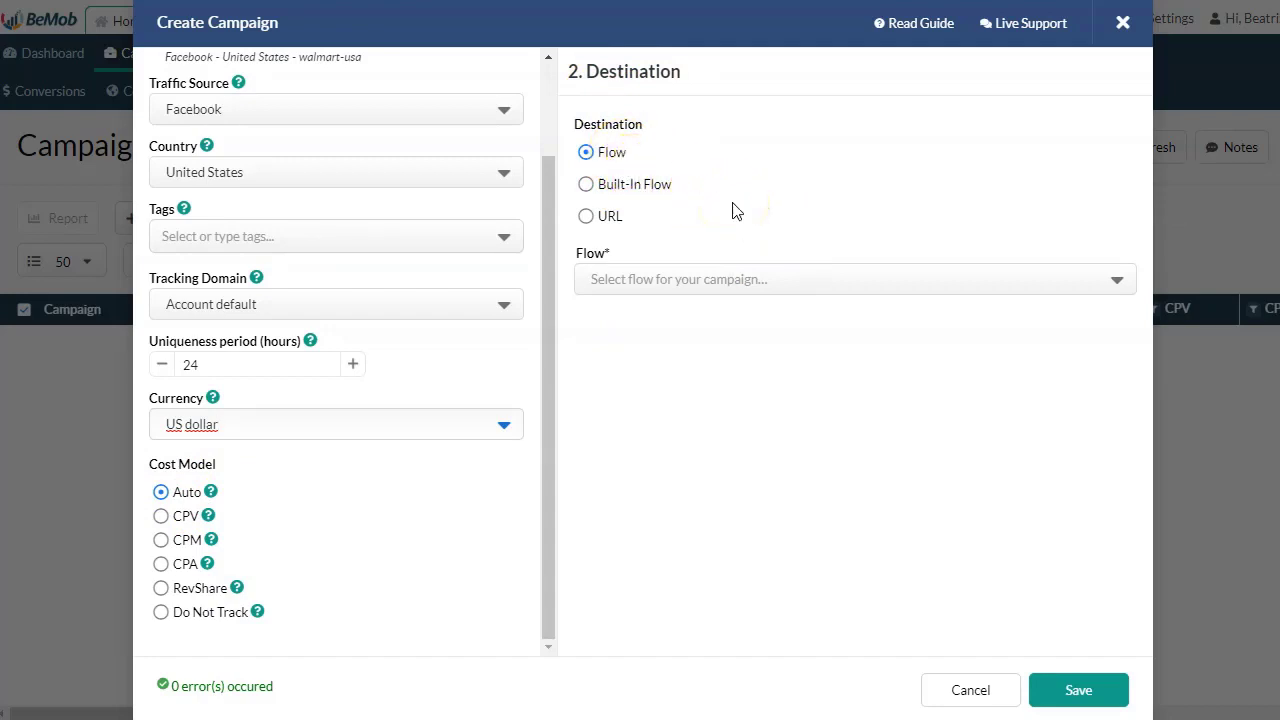
- Set the campaign's destination to Built-In Flow and add the "United States - walmart-usa" landing to Path 1
left_click(648, 193)
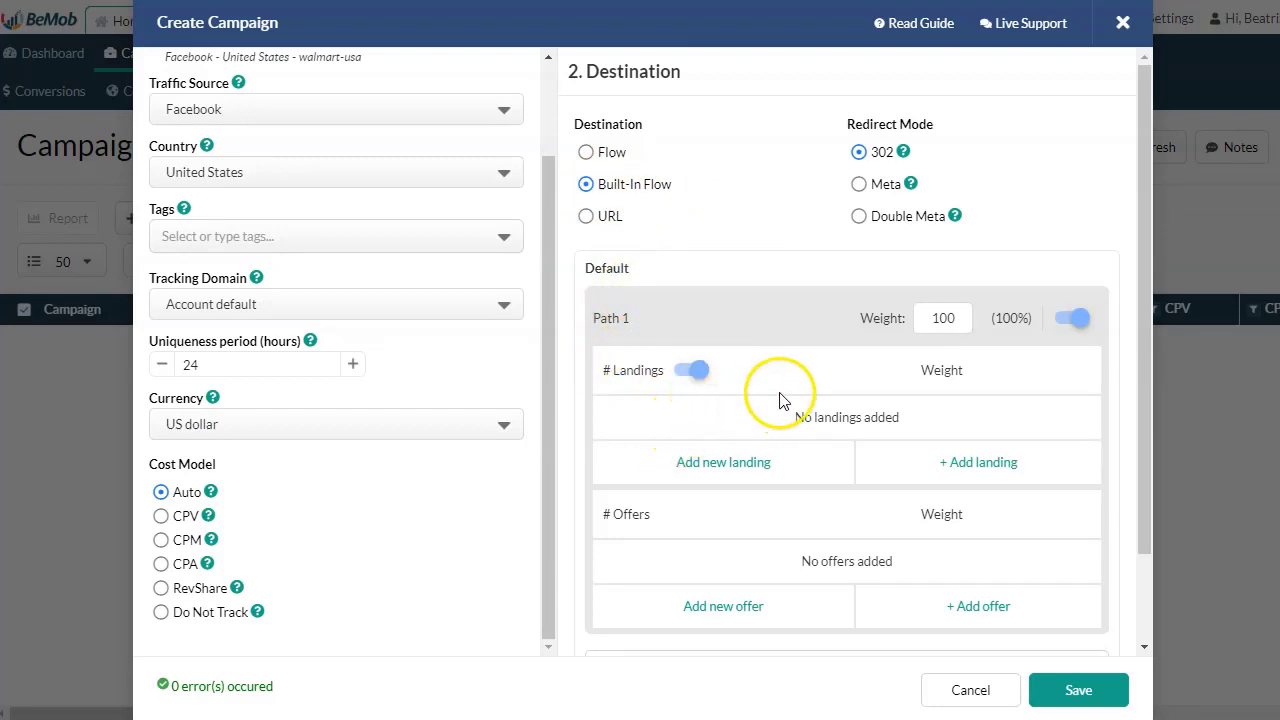
left_click(688, 372)
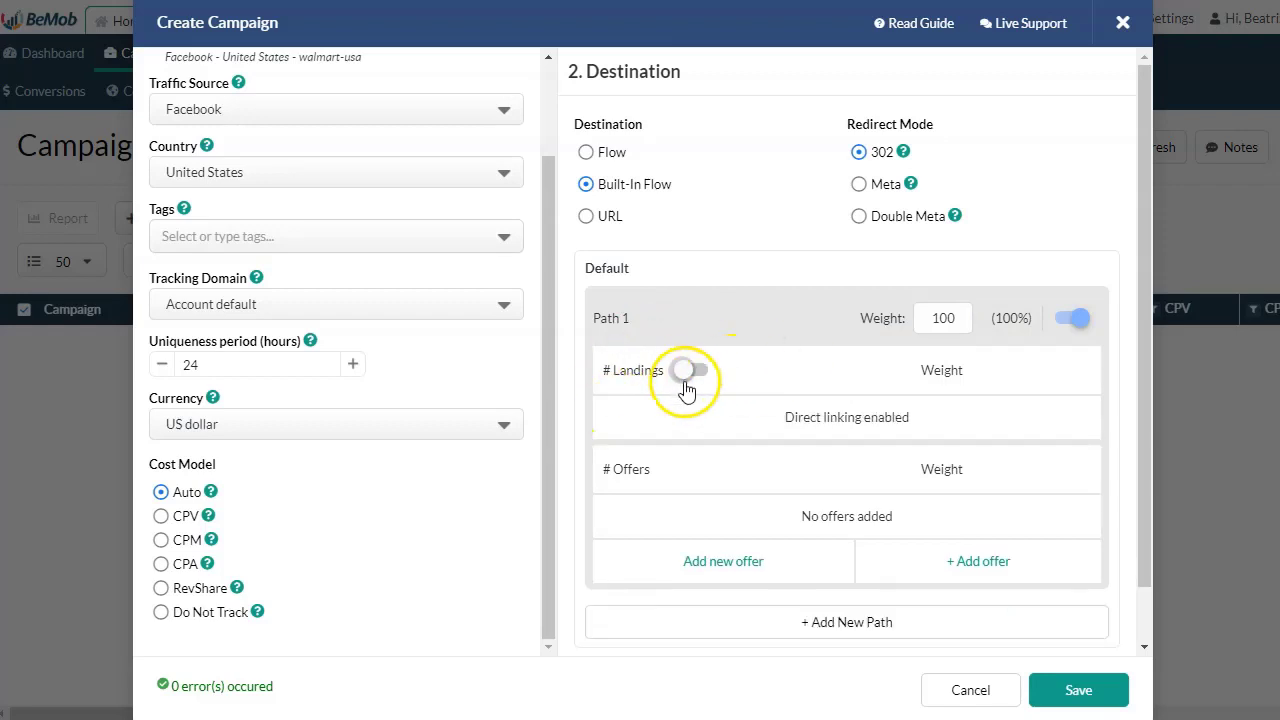
left_click(696, 373)
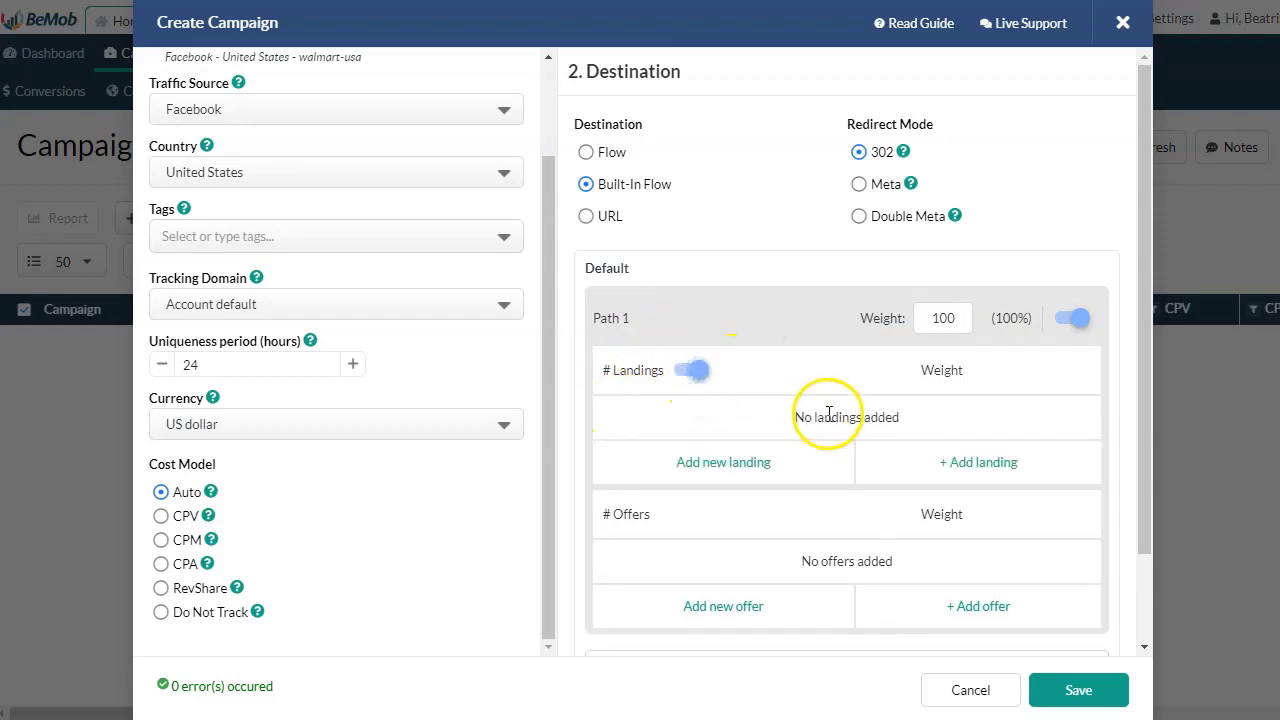
left_click(982, 464)
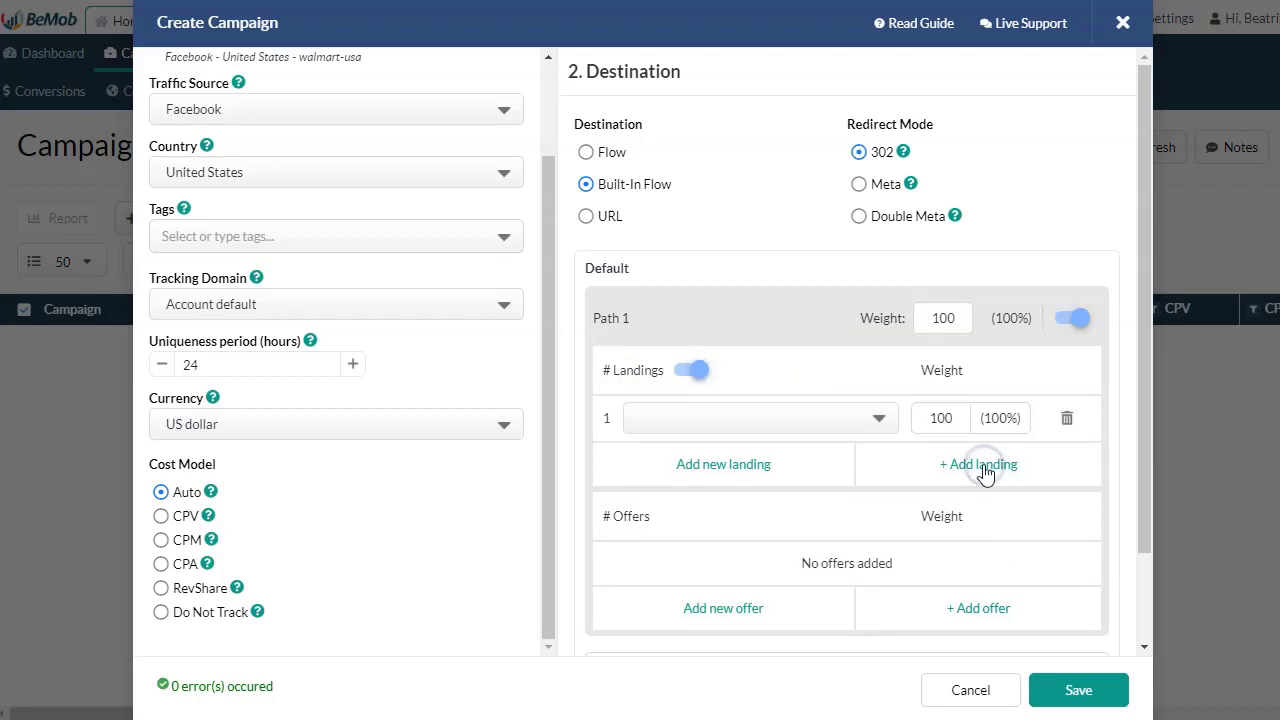
left_click(879, 418)
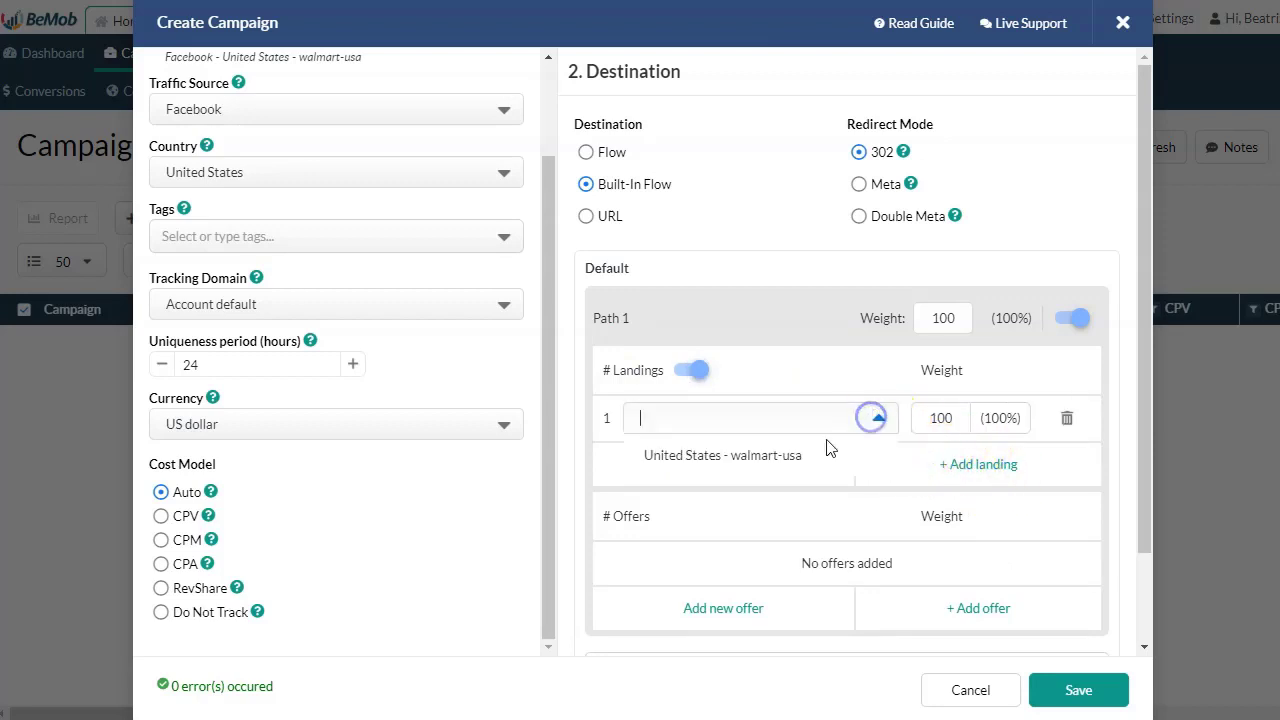
left_click(766, 462)
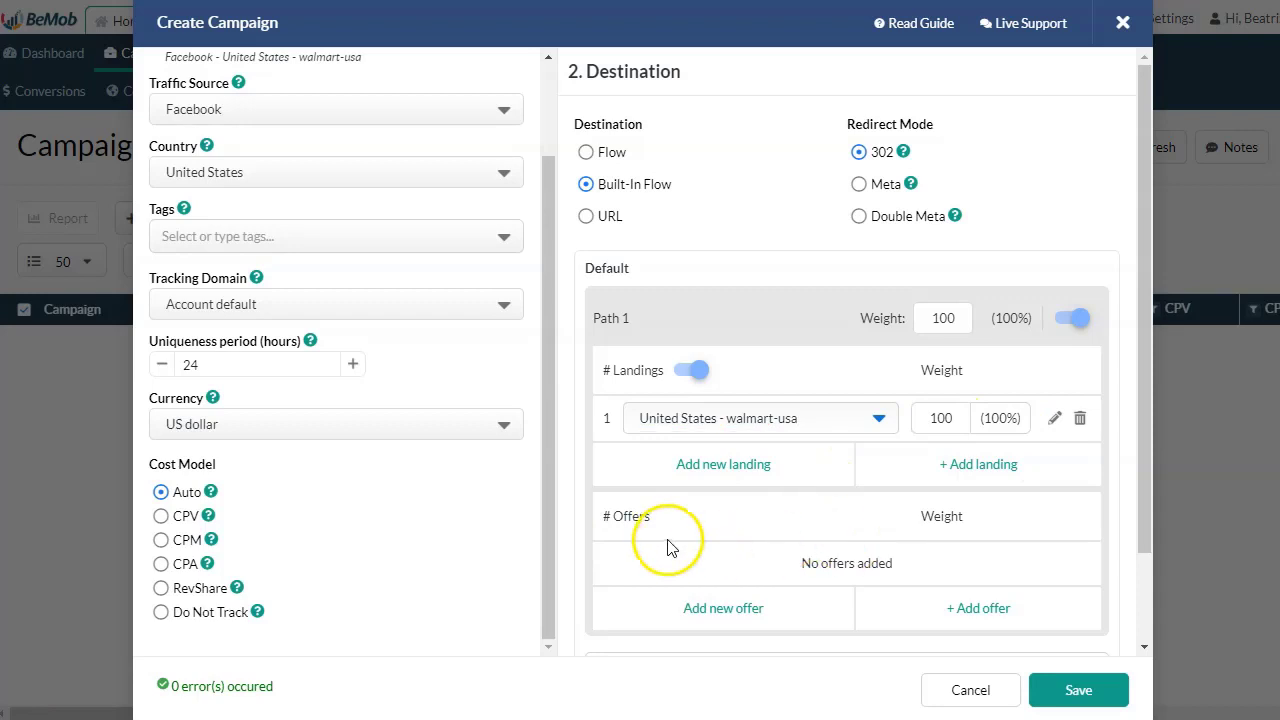
- Add the US CPL (SOI) Walmart offer to Path 1 and save the campaign
left_click(979, 609)
left_click(740, 564)
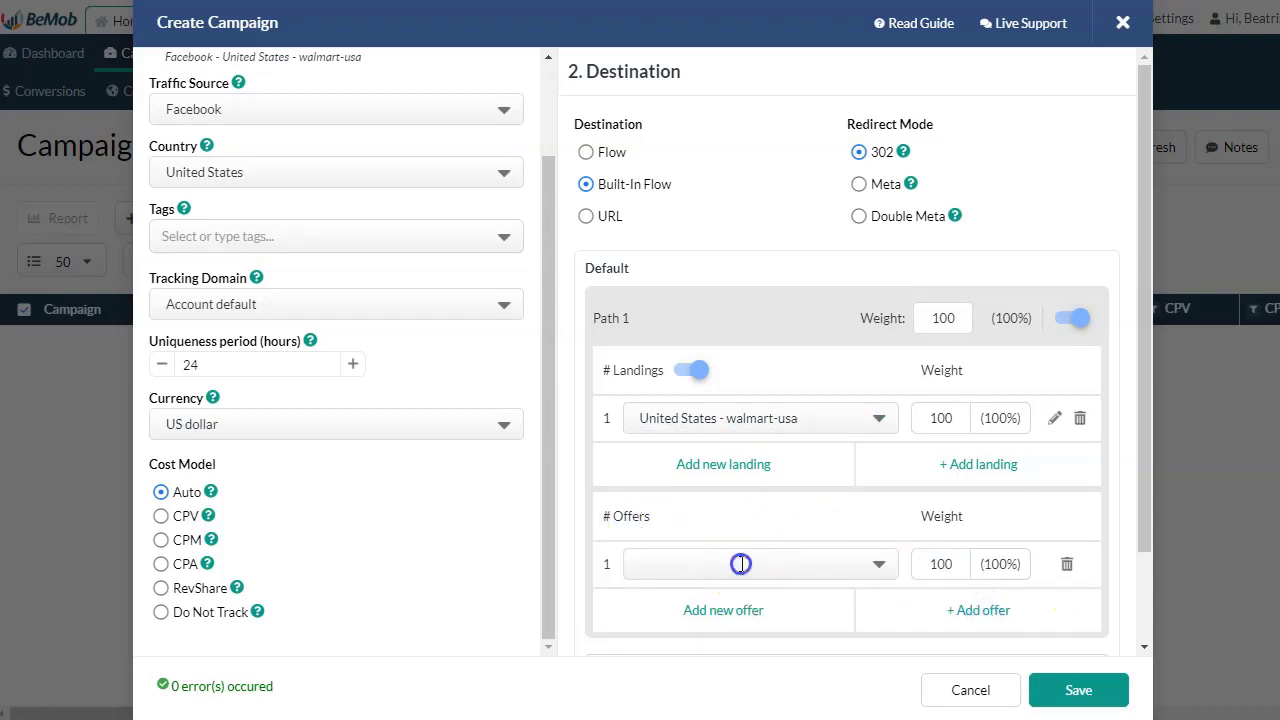
left_click(722, 594)
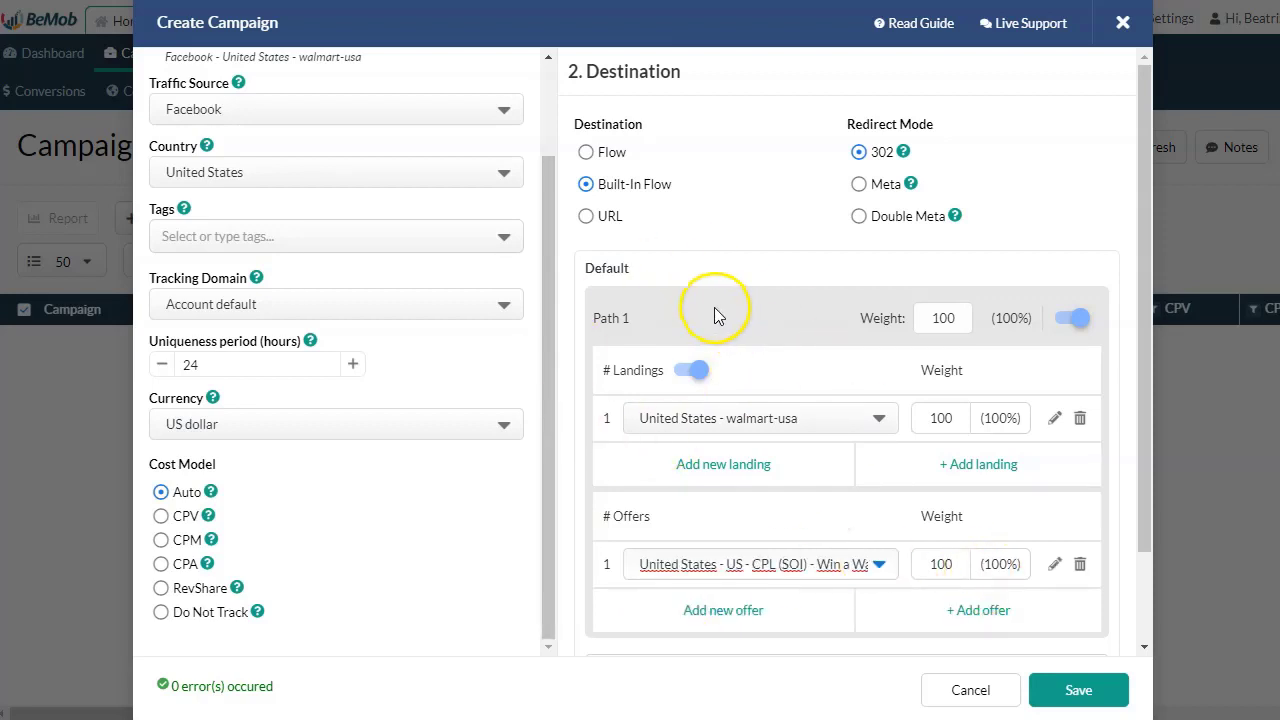
left_click(1072, 690)
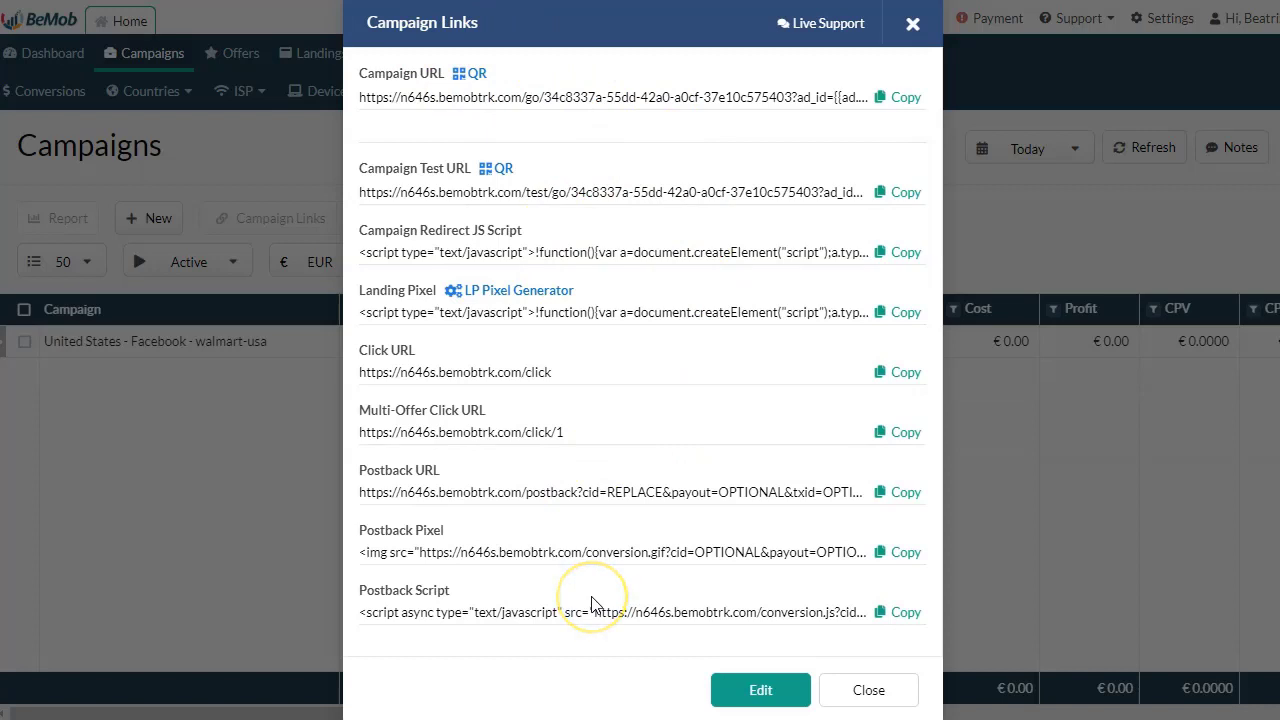
- Copy the campaign's Click URL and check the "Click here to continue" link on the quiz's result page
left_click(455, 378)
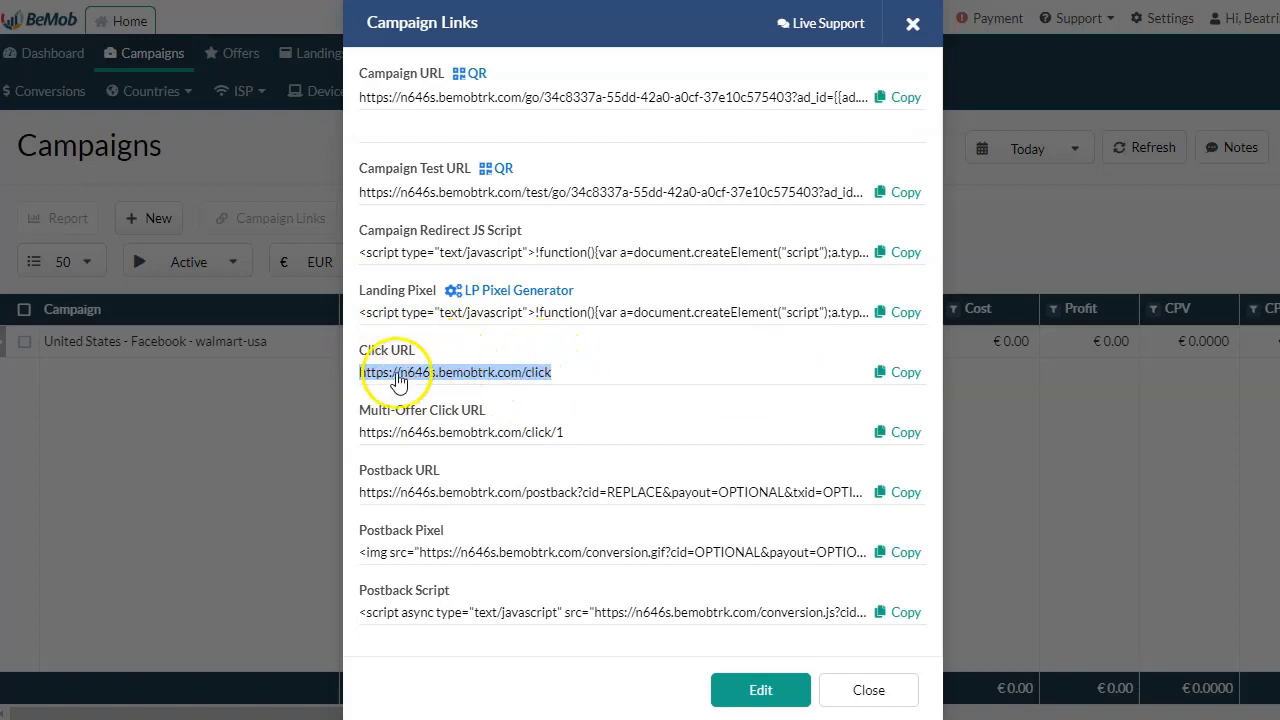
left_click(906, 372)
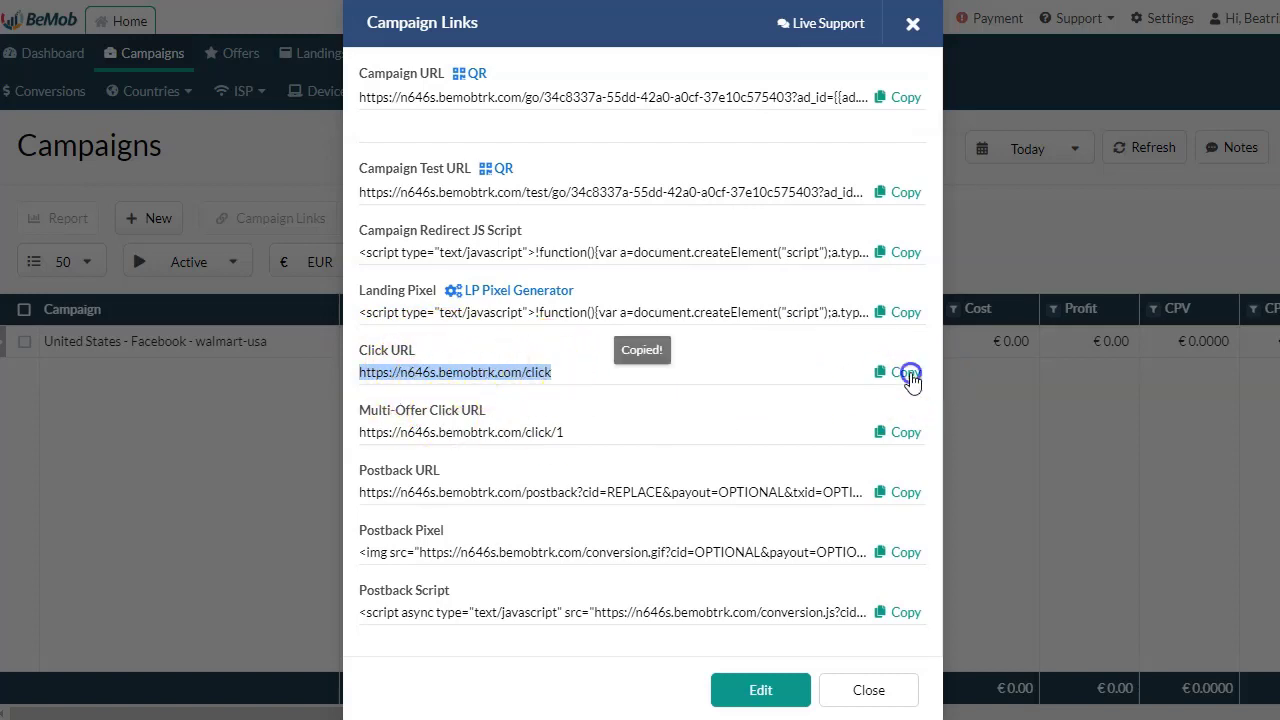
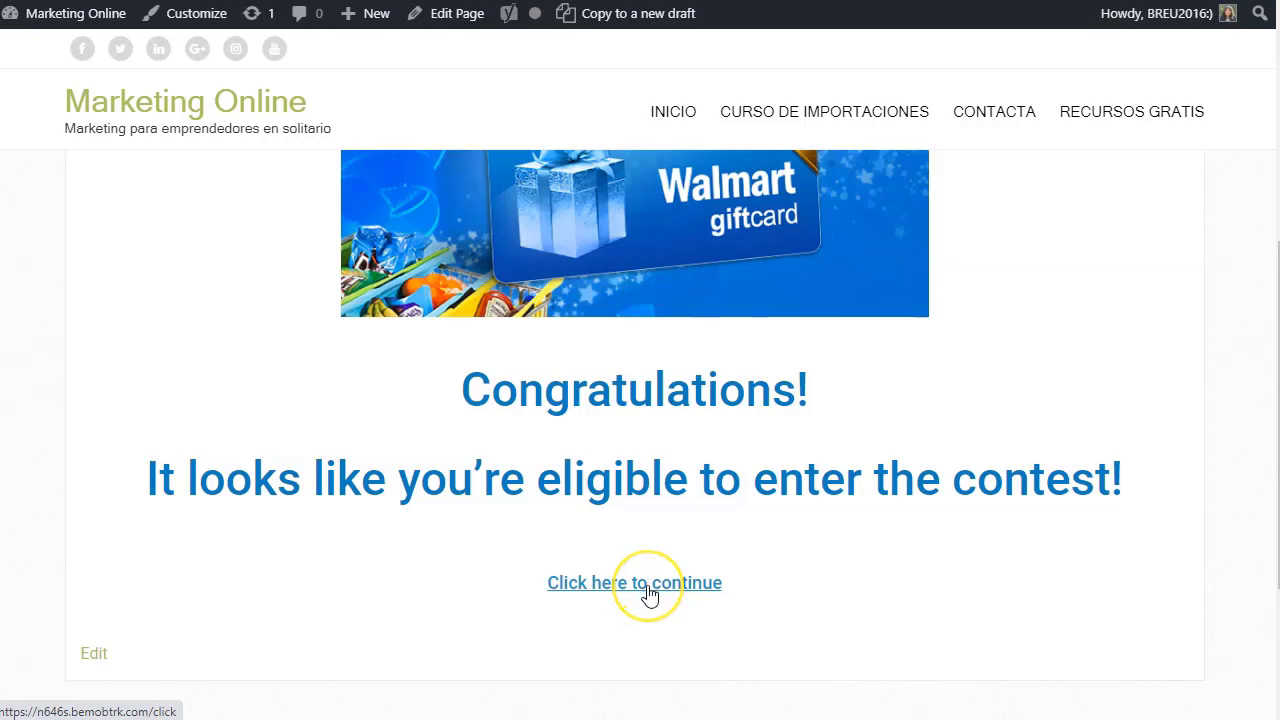
left_click(647, 590)
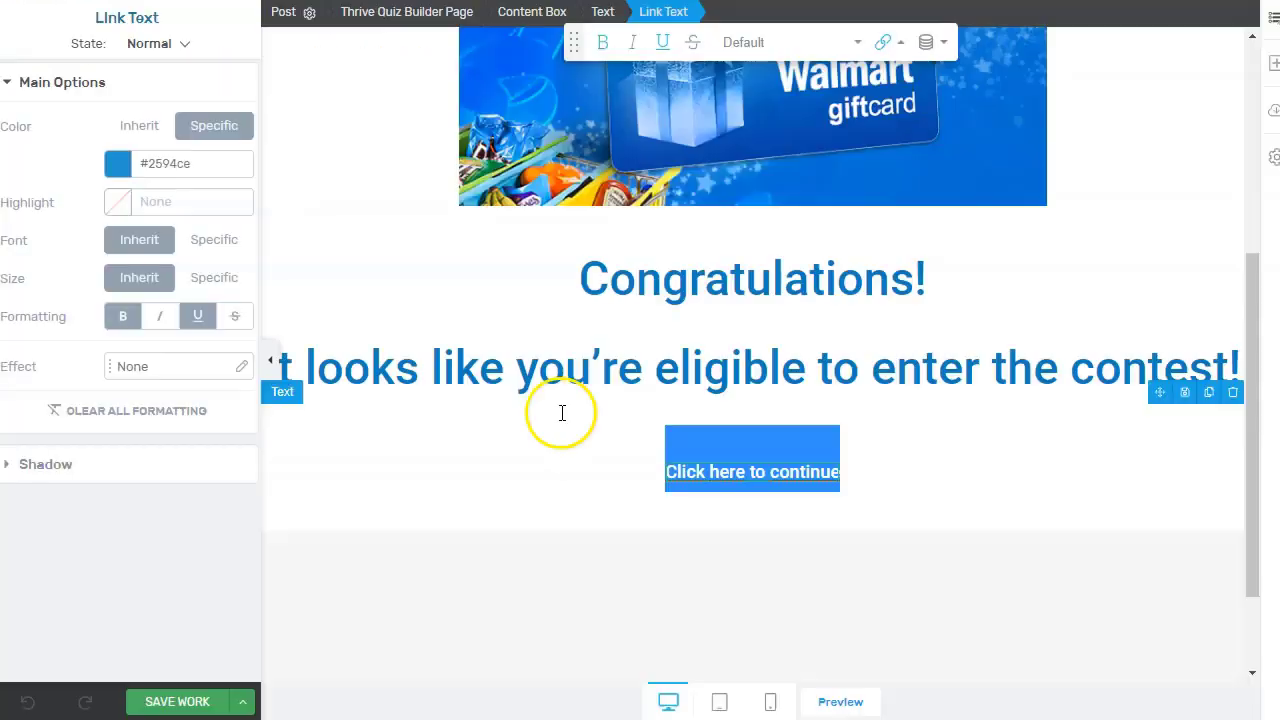
scroll(517, 366, "up", 5)
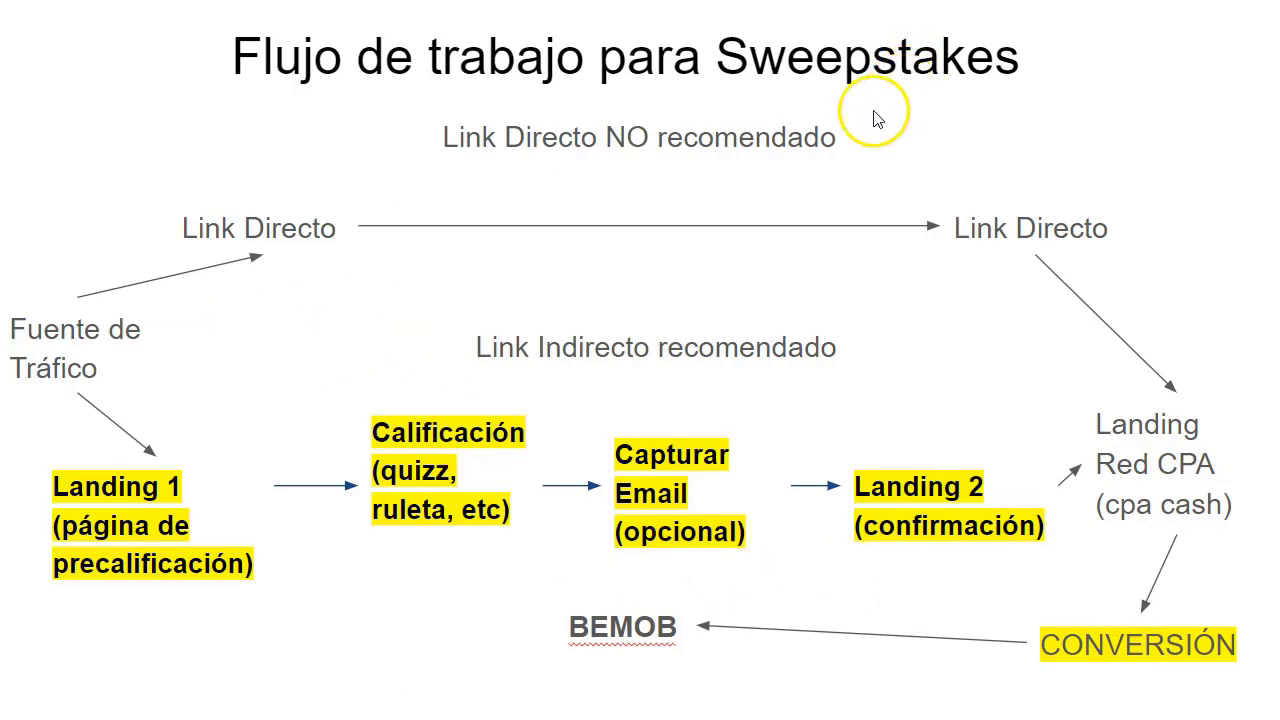
- Review the indirect-link route in the sweepstakes workflow diagram, the Walmart quiz page, and the BeMob landings and campaigns lists
left_click(536, 353)
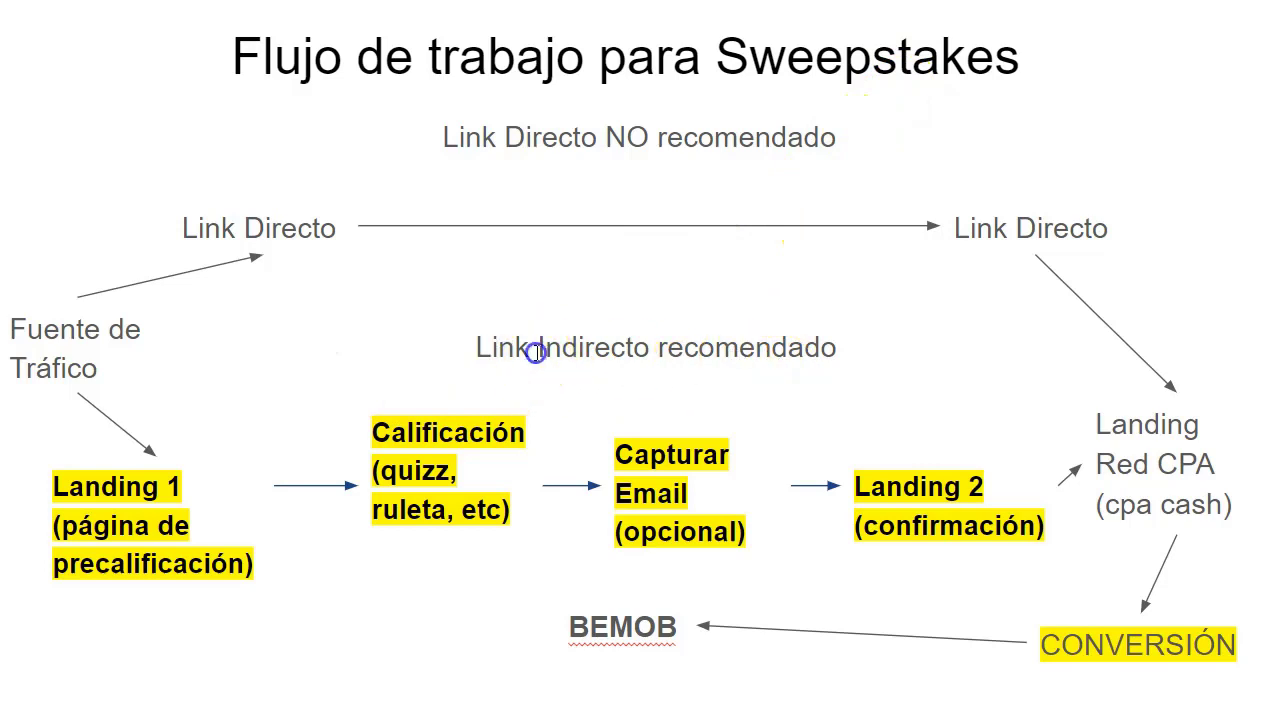
left_click(291, 359)
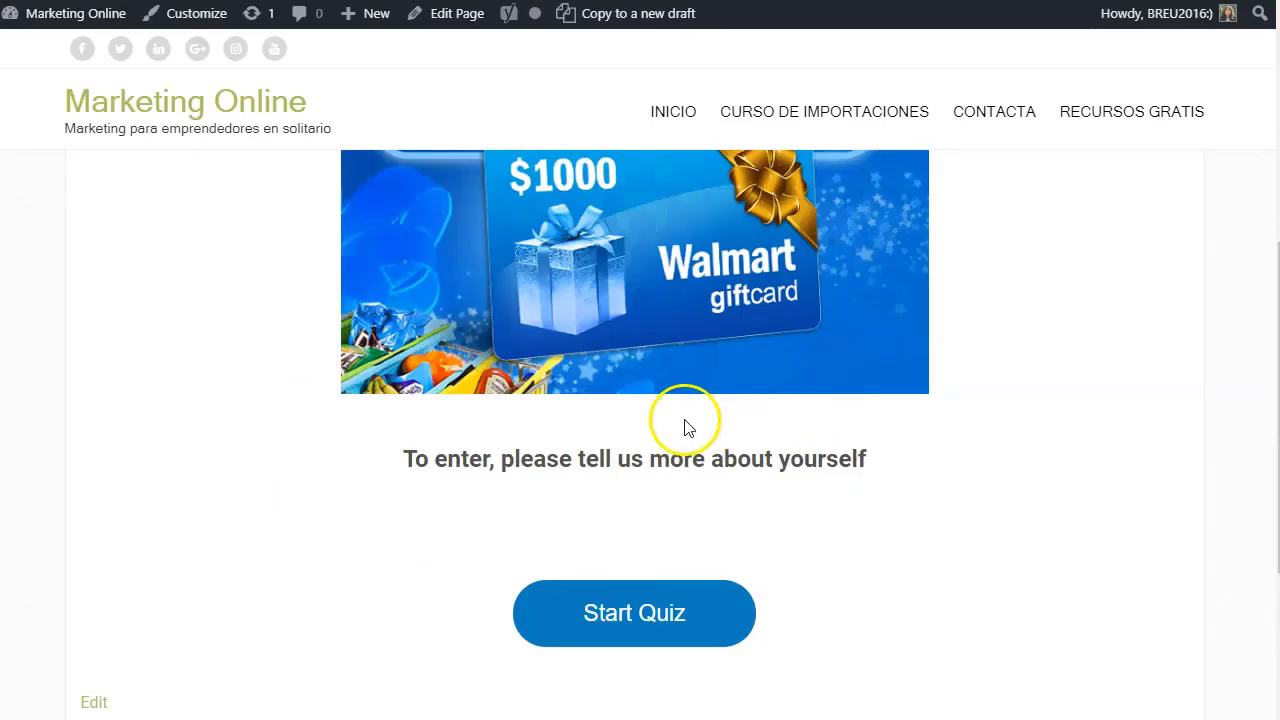
scroll(600, 435, "up", 3)
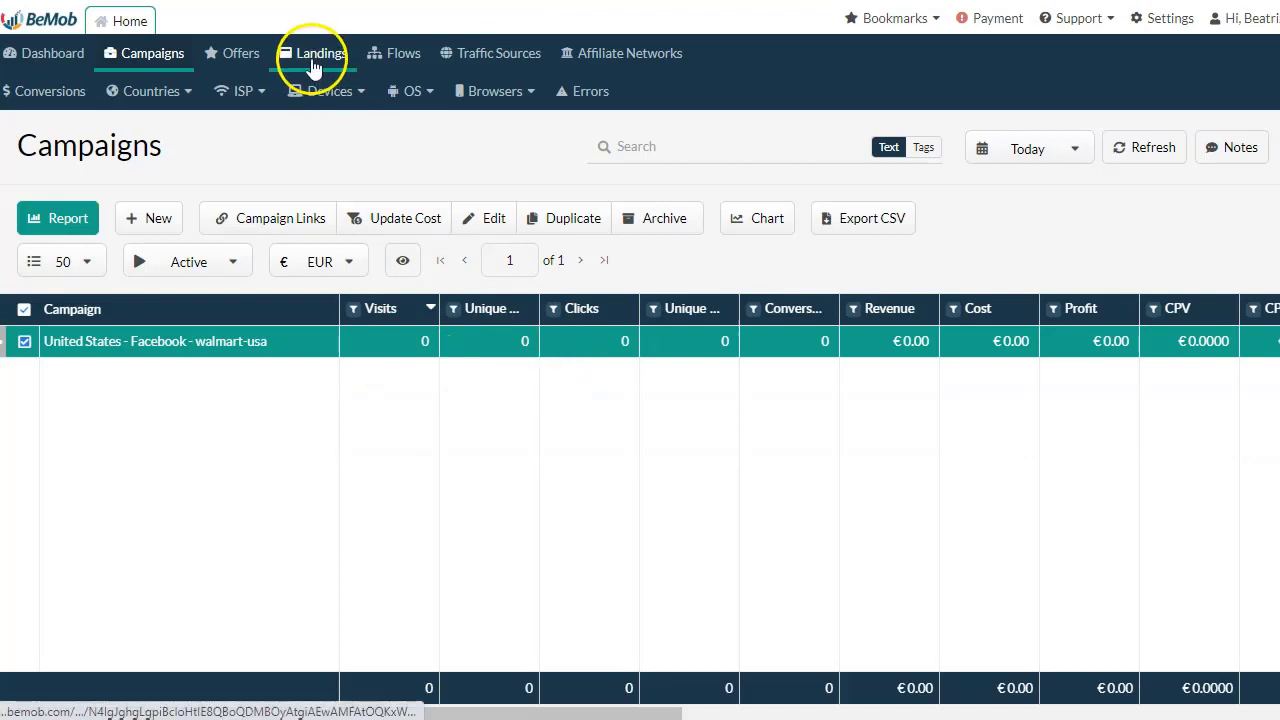
left_click(313, 62)
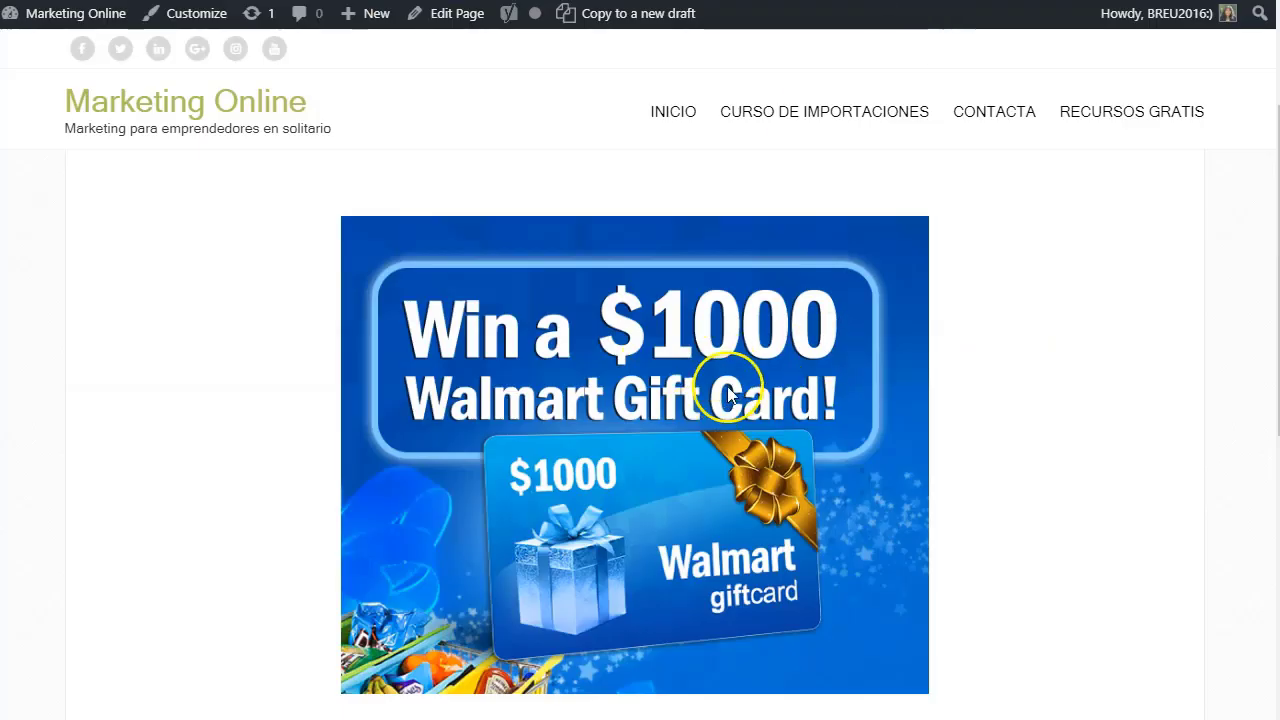
scroll(729, 393, "down", 2)
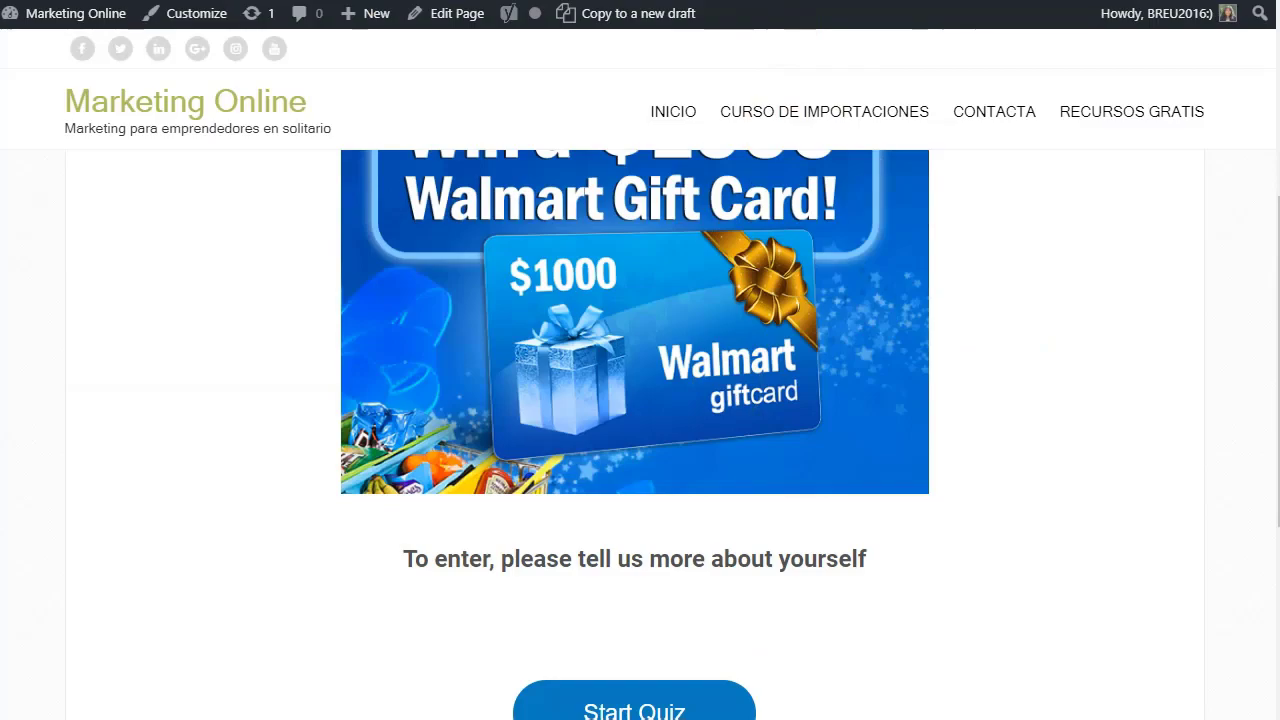
scroll(704, 449, "down", 2)
left_click(704, 452)
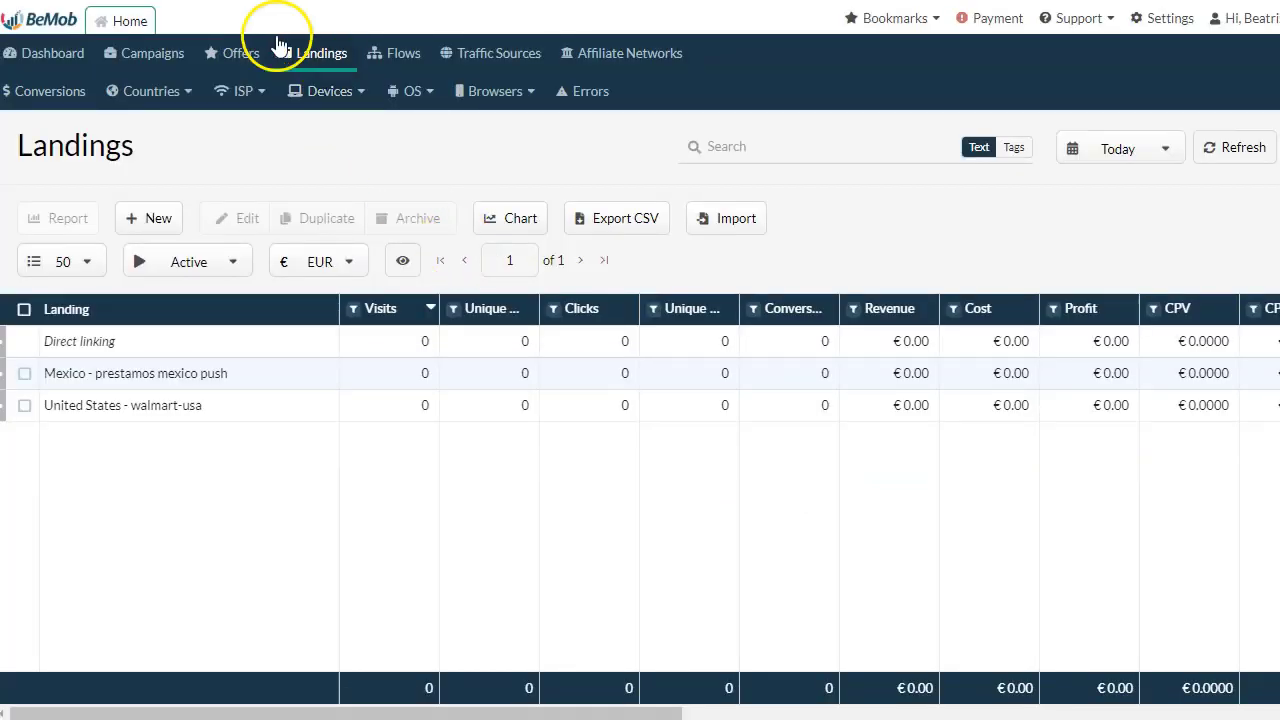
left_click(160, 55)
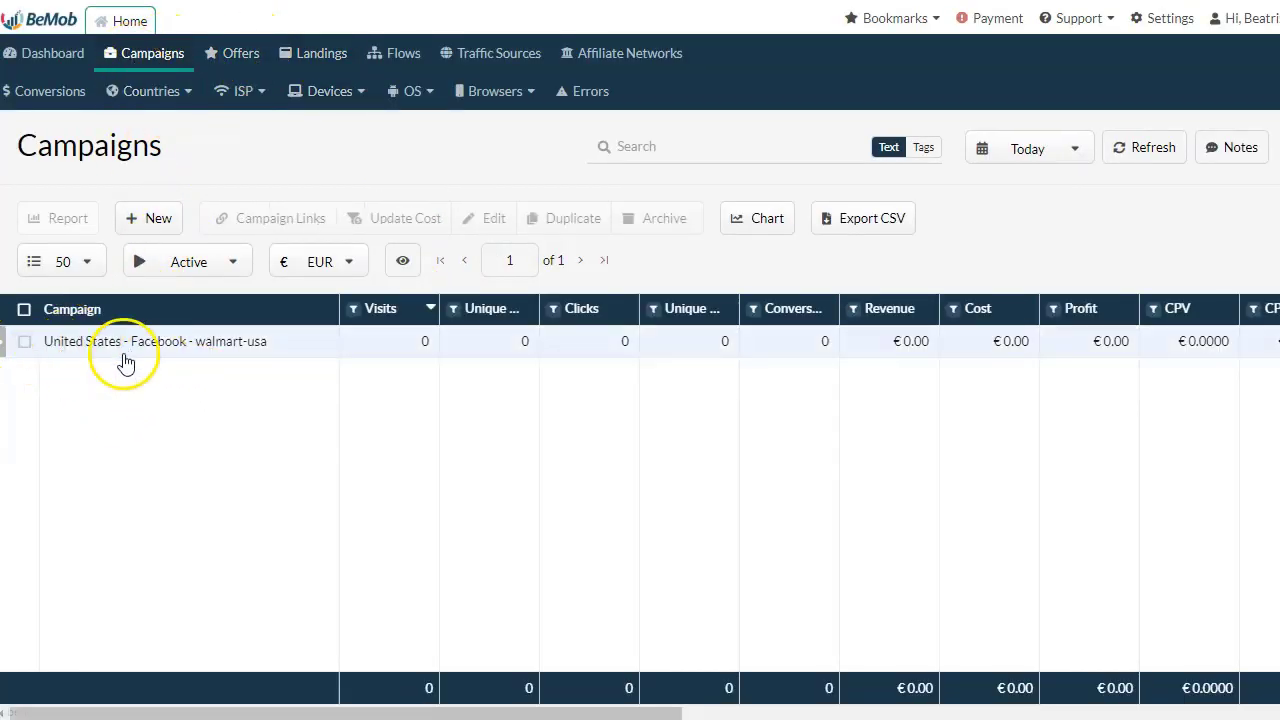
- Review the Click URL in the campaign links of the "United States - Facebook - walmart-usa" campaign and close them without changes
left_click(22, 346)
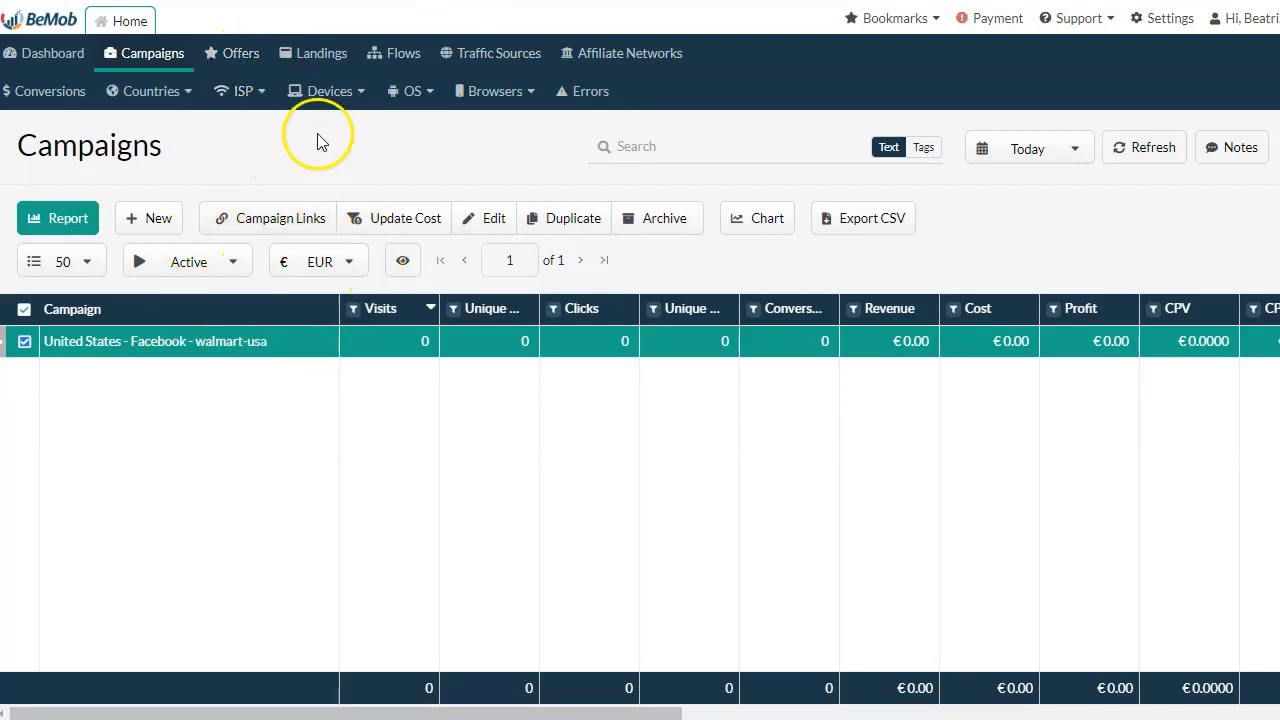
left_click(287, 226)
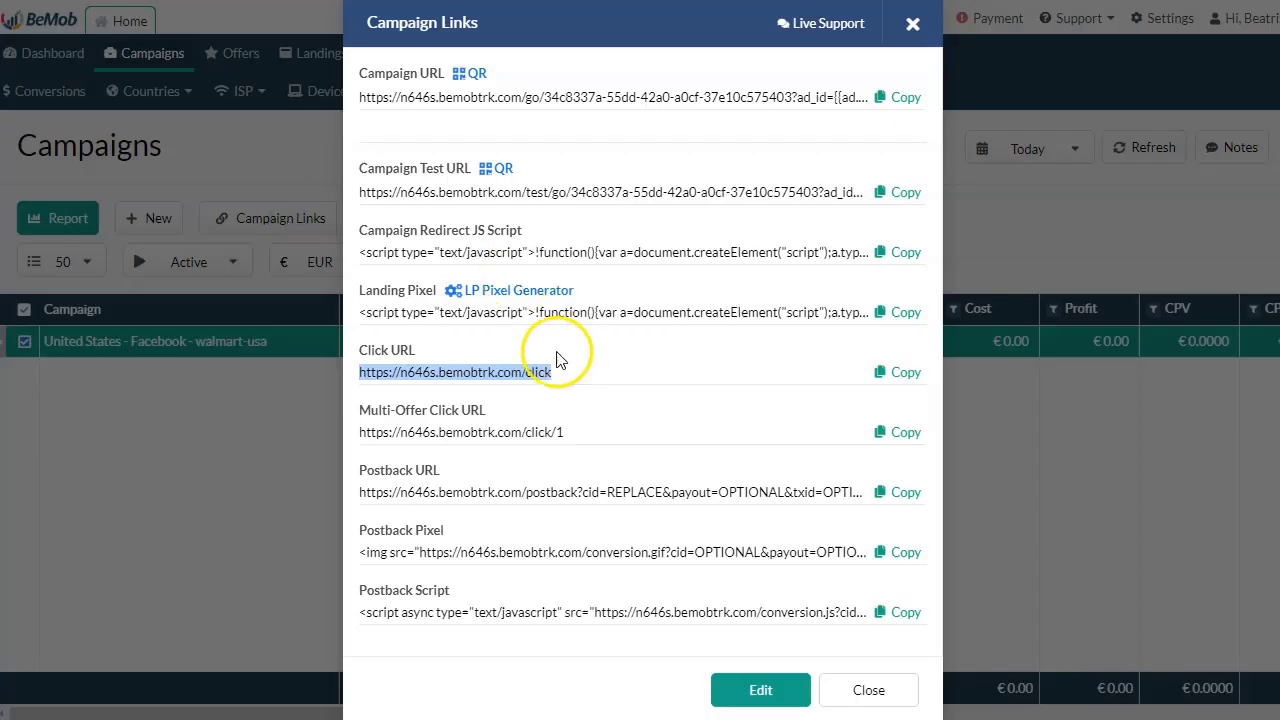
left_click(885, 697)
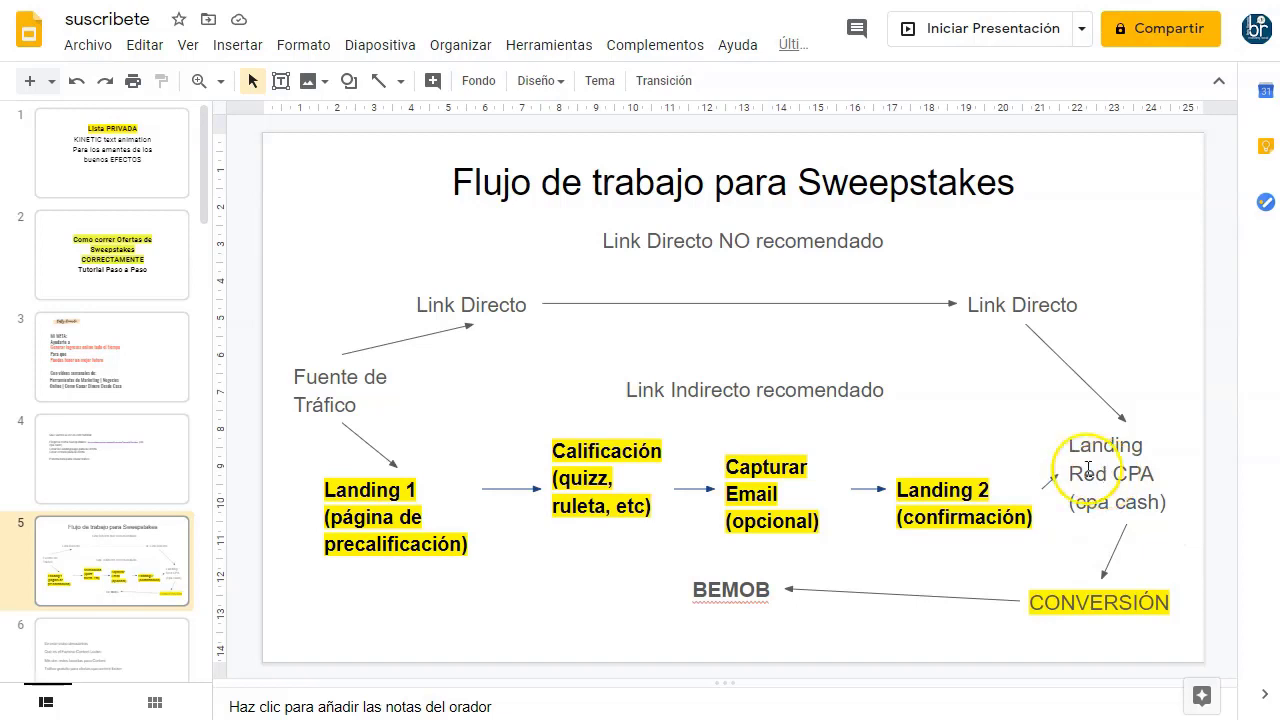
- Check the conversion-to-BeMob stage in the workflow diagram and the postback URLs of the CPA.cash affiliate network in BeMob
left_click(718, 596)
left_click(690, 608)
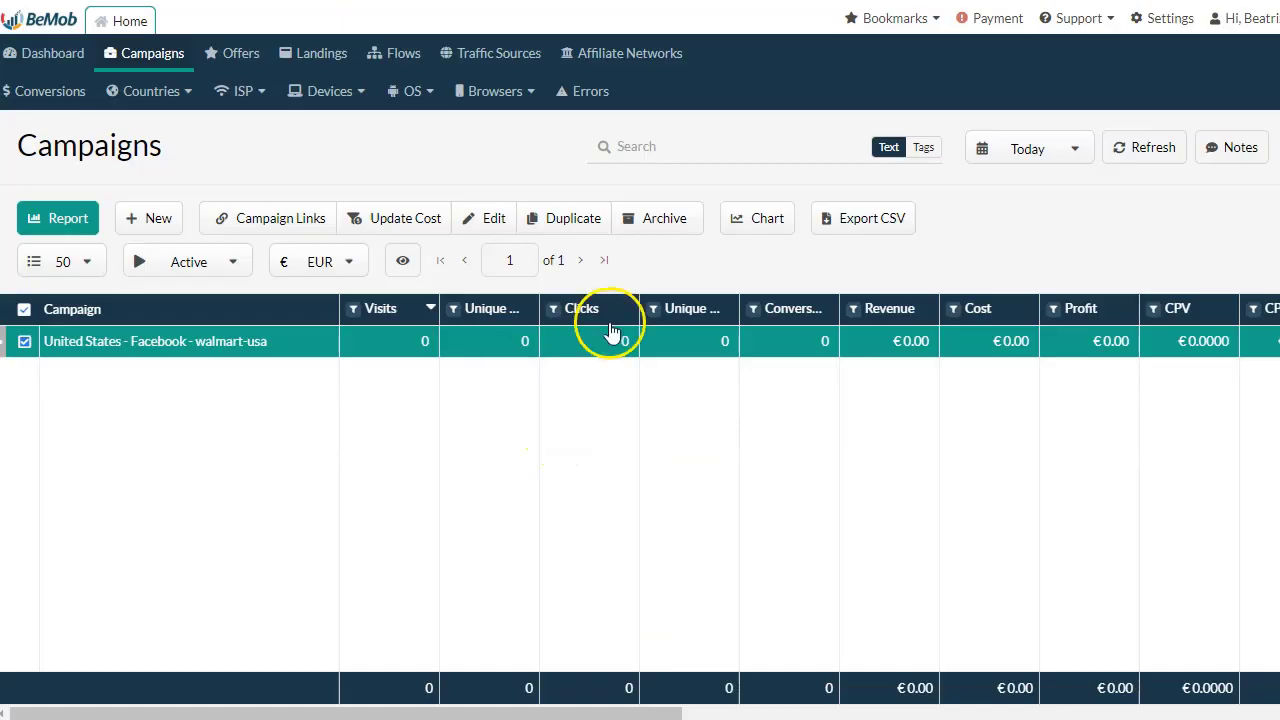
left_click(625, 52)
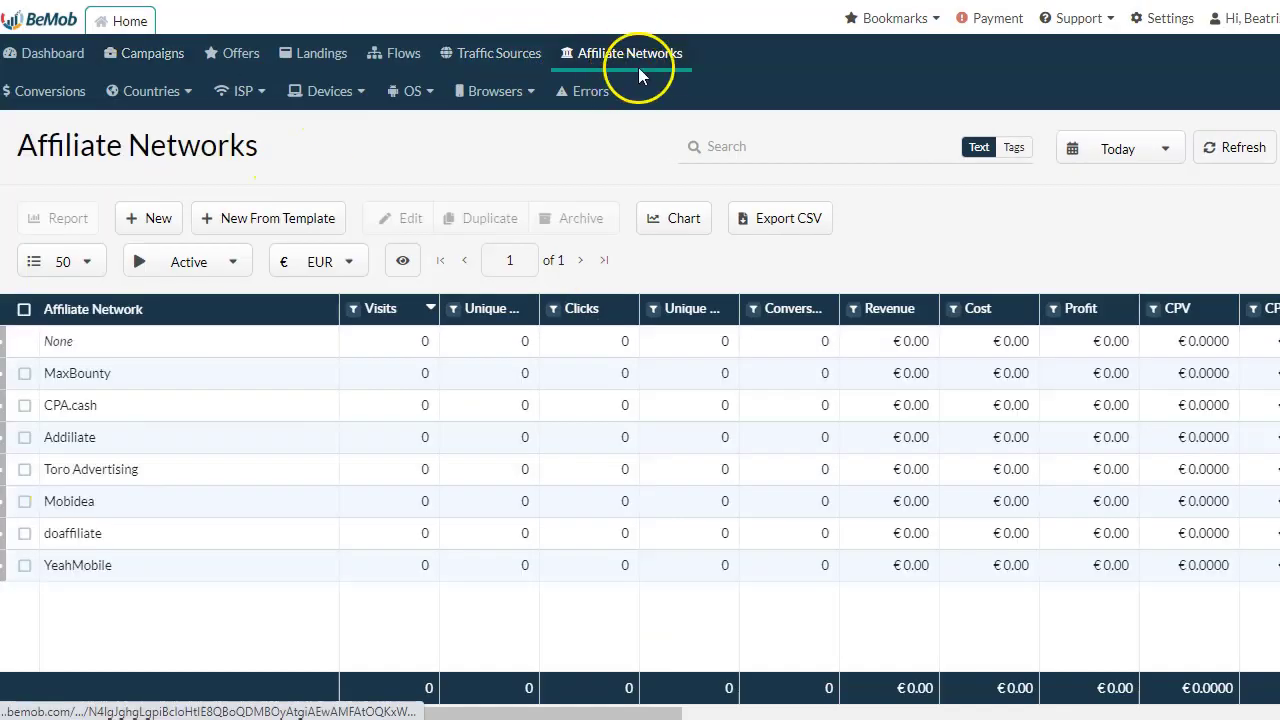
left_click(25, 406)
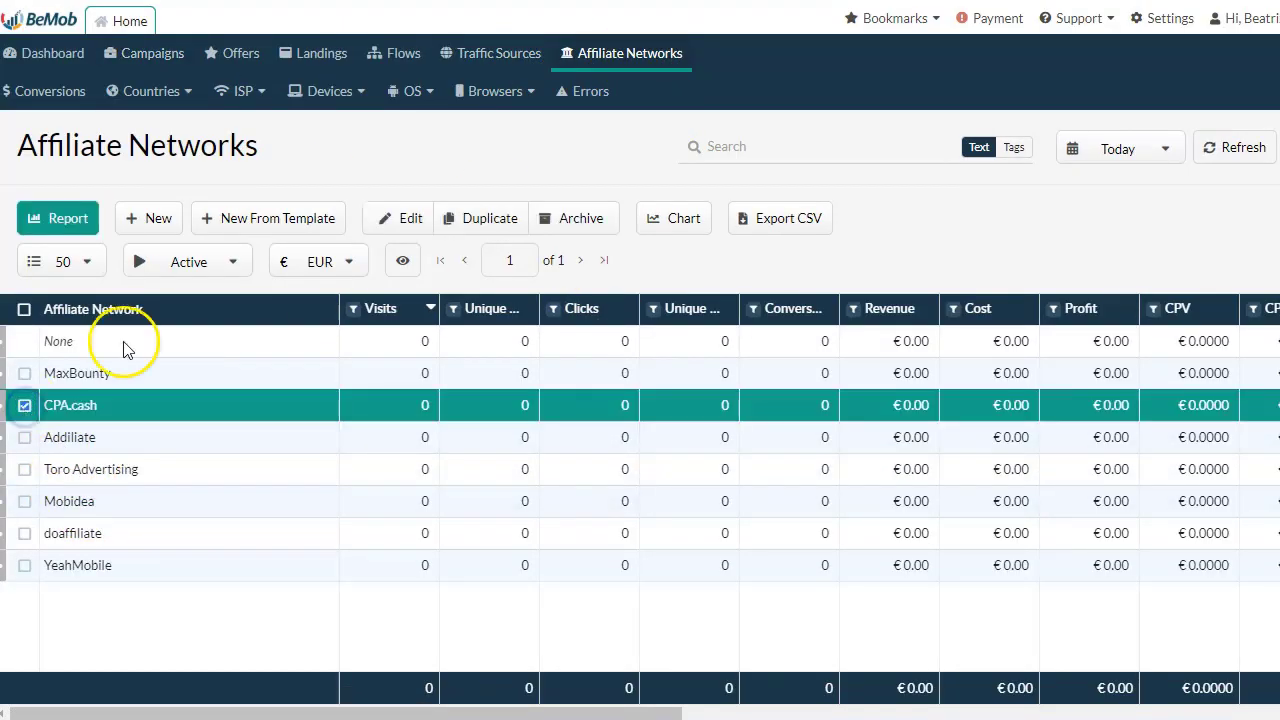
left_click(405, 222)
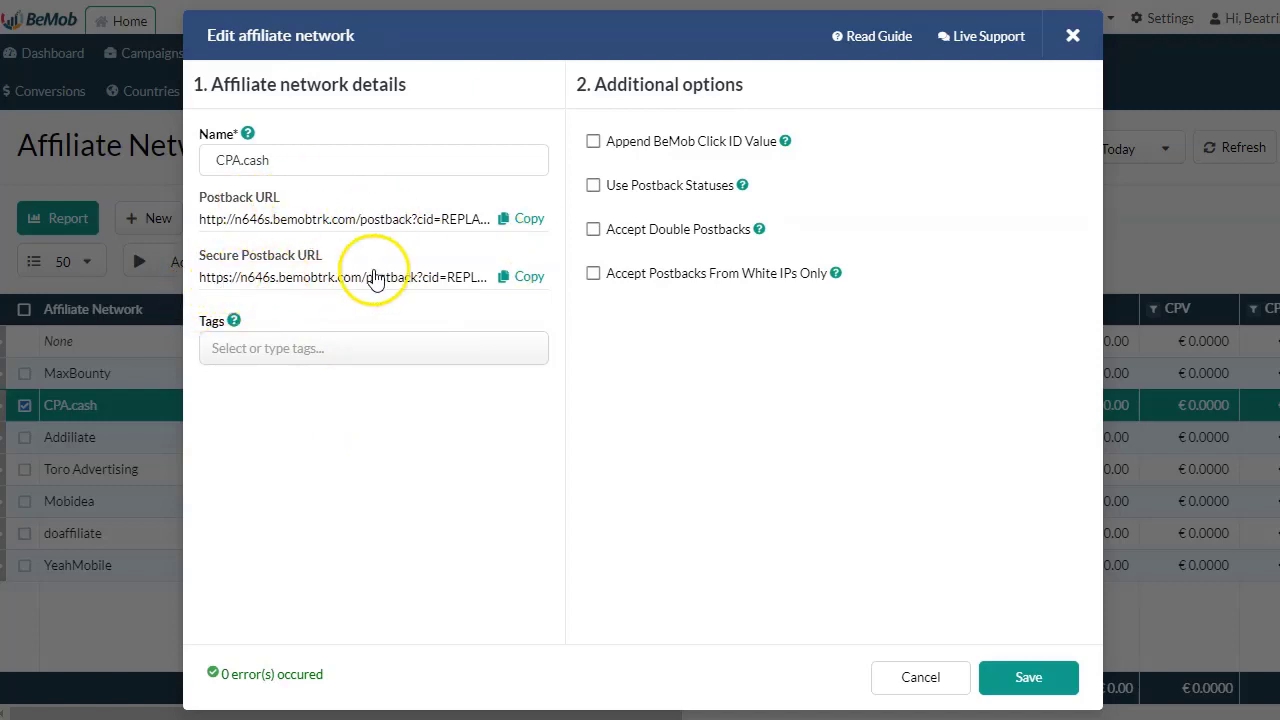
left_click(920, 678)
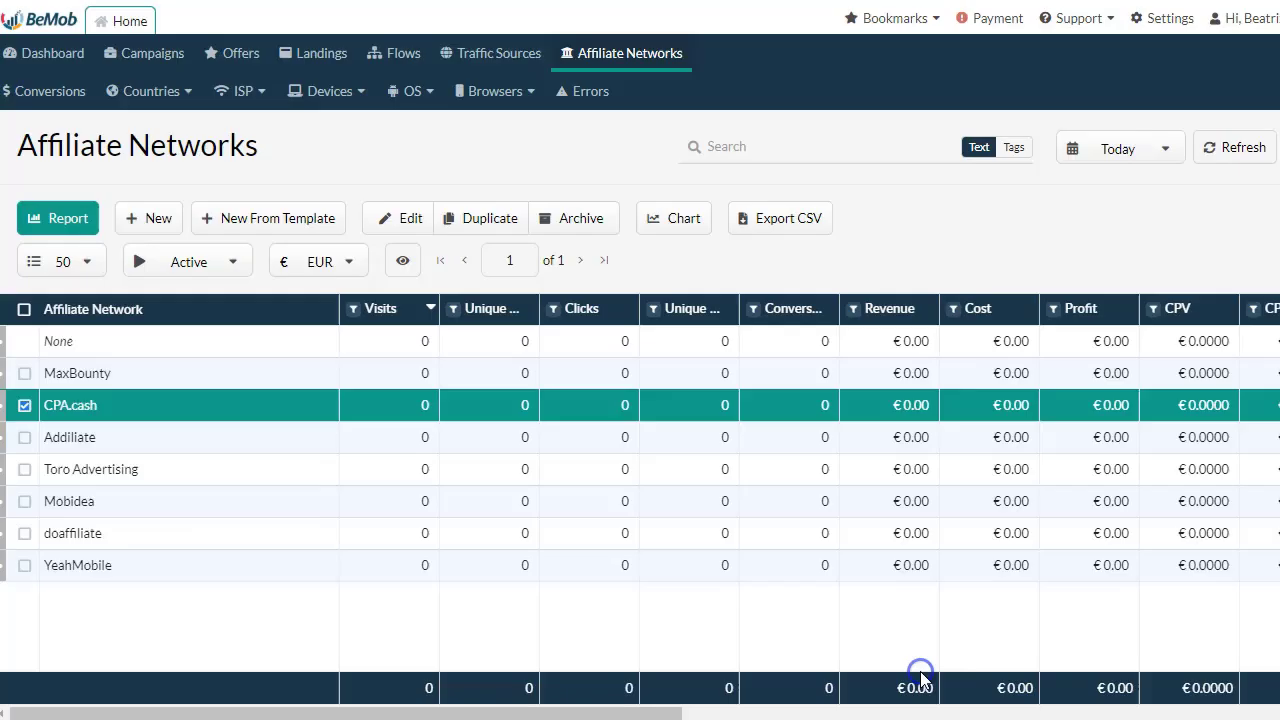
- Review the URL and postback settings of the US CPL (SOI) Walmart offer without changes, and view the Walmart quiz landing page
left_click(240, 62)
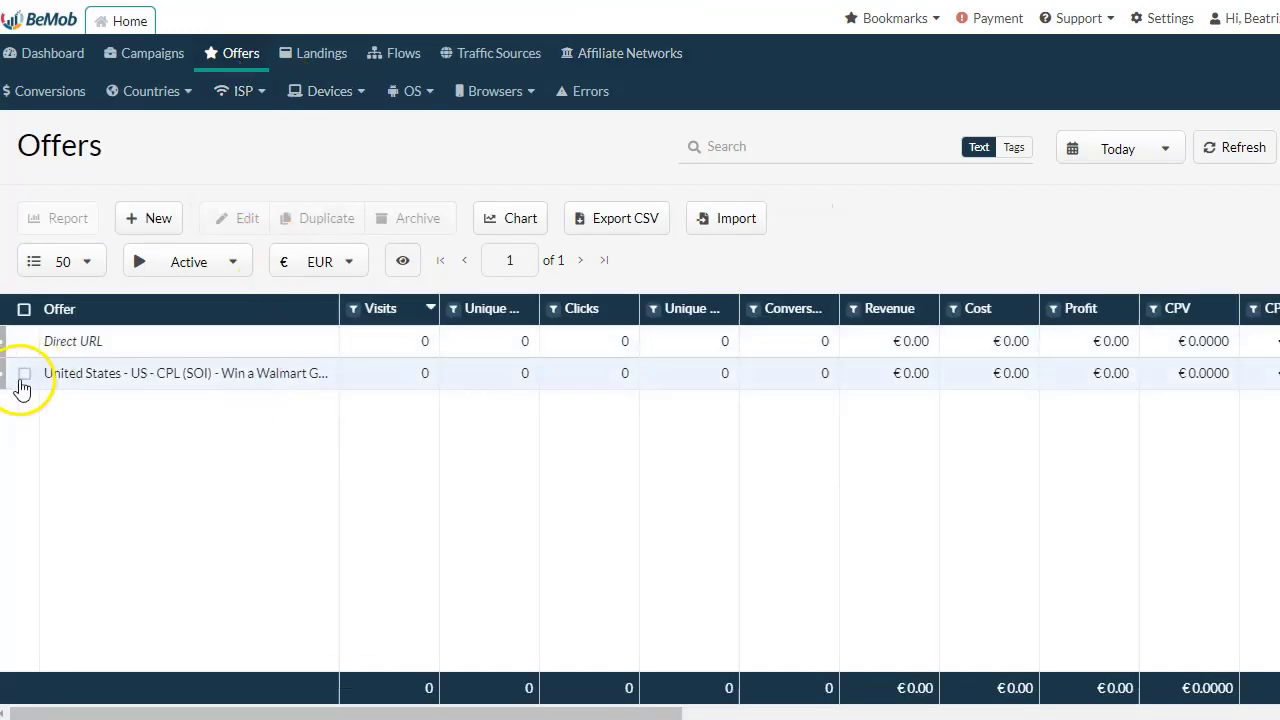
left_click(24, 378)
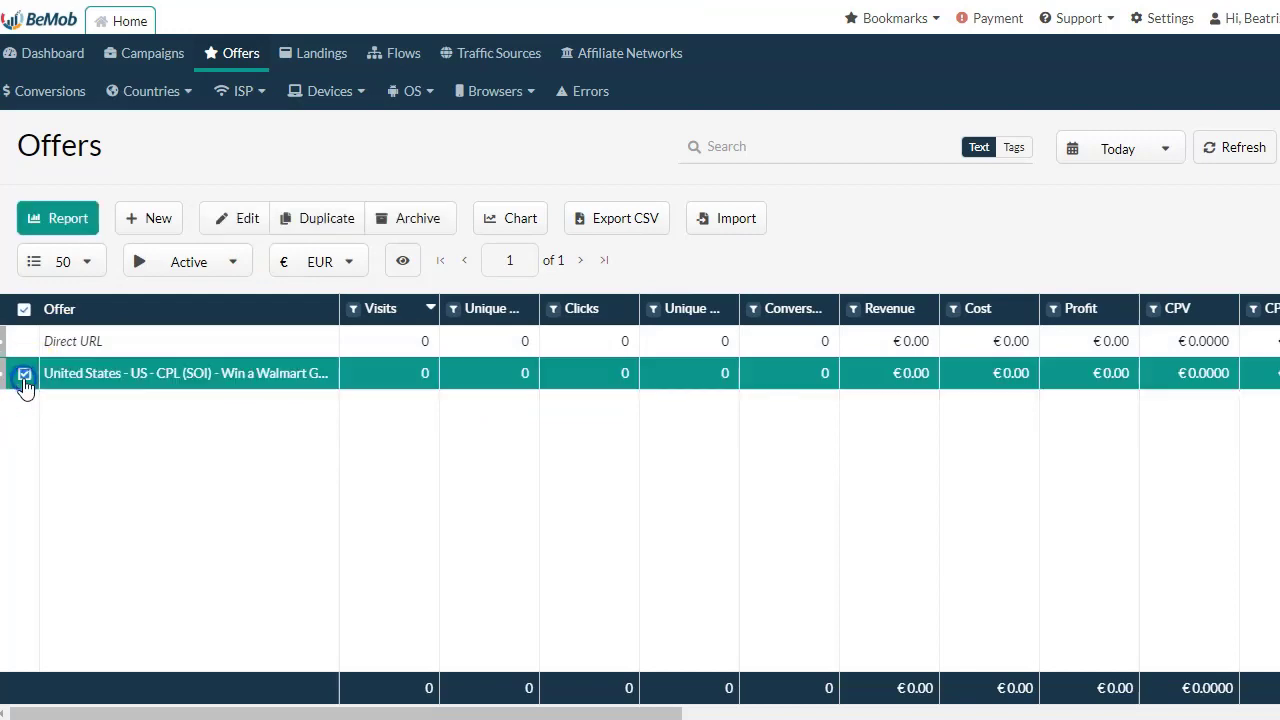
left_click(224, 216)
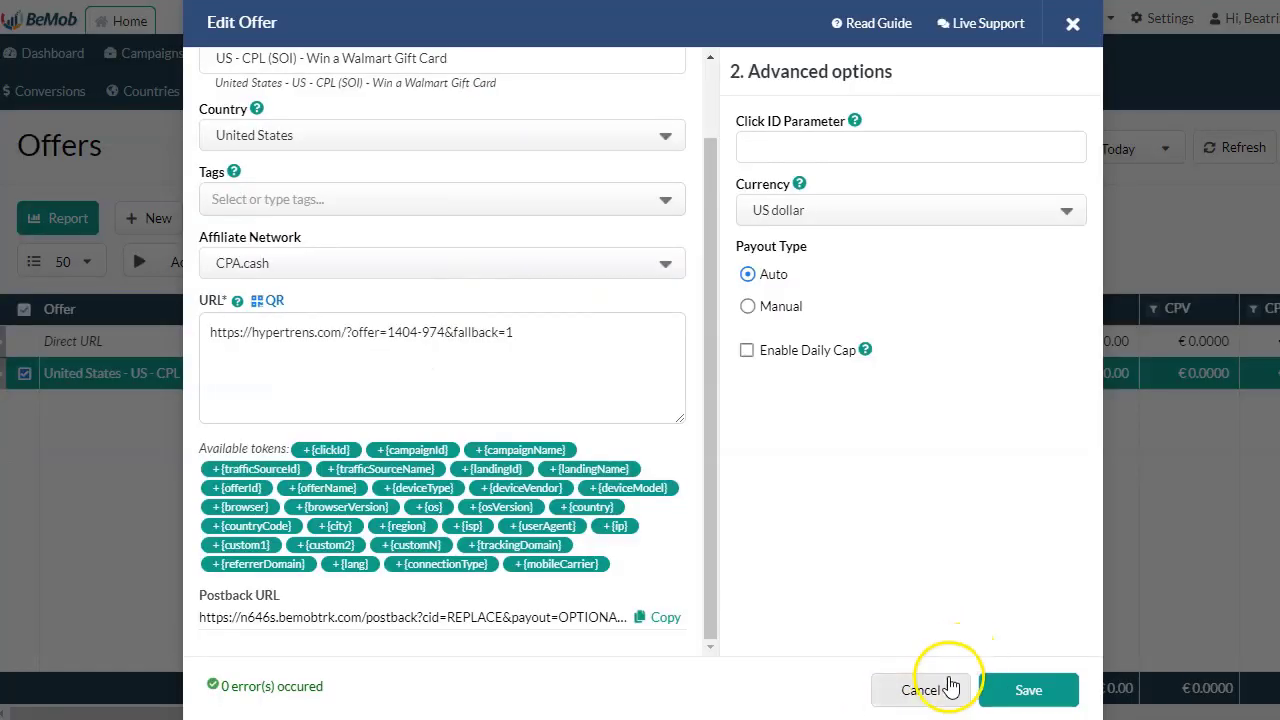
left_click(934, 689)
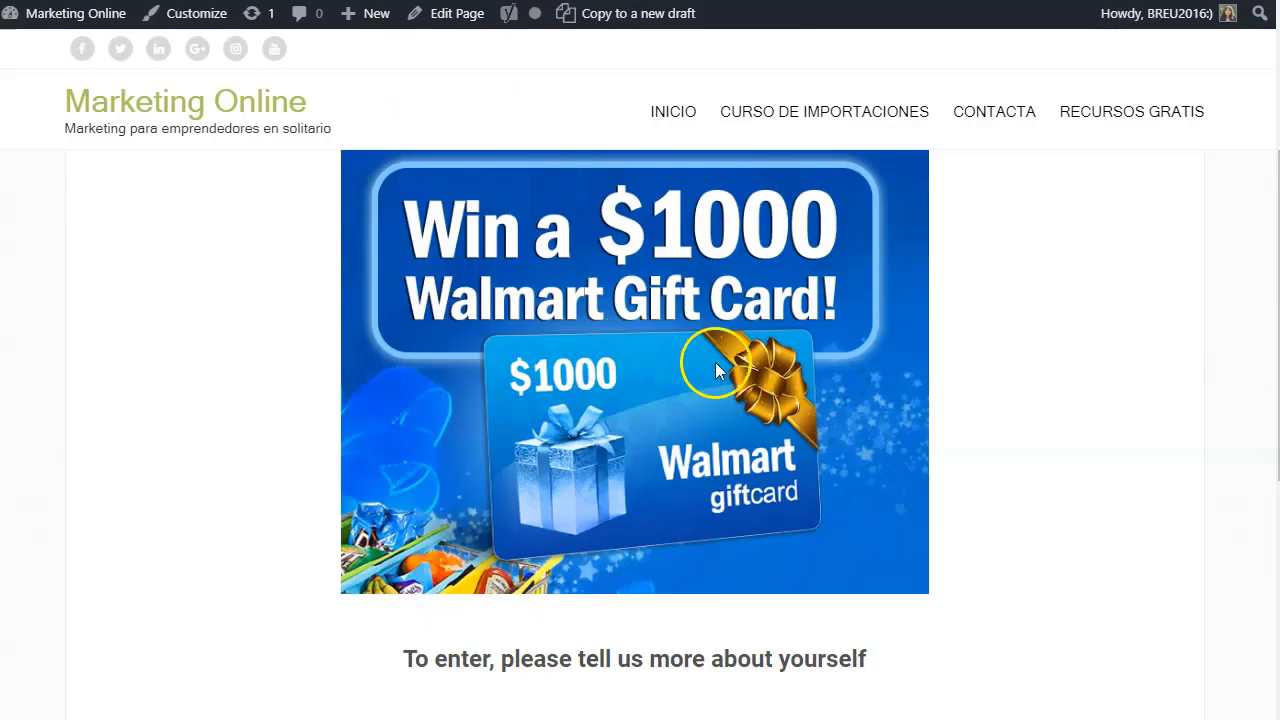
scroll(527, 359, "down", 2)
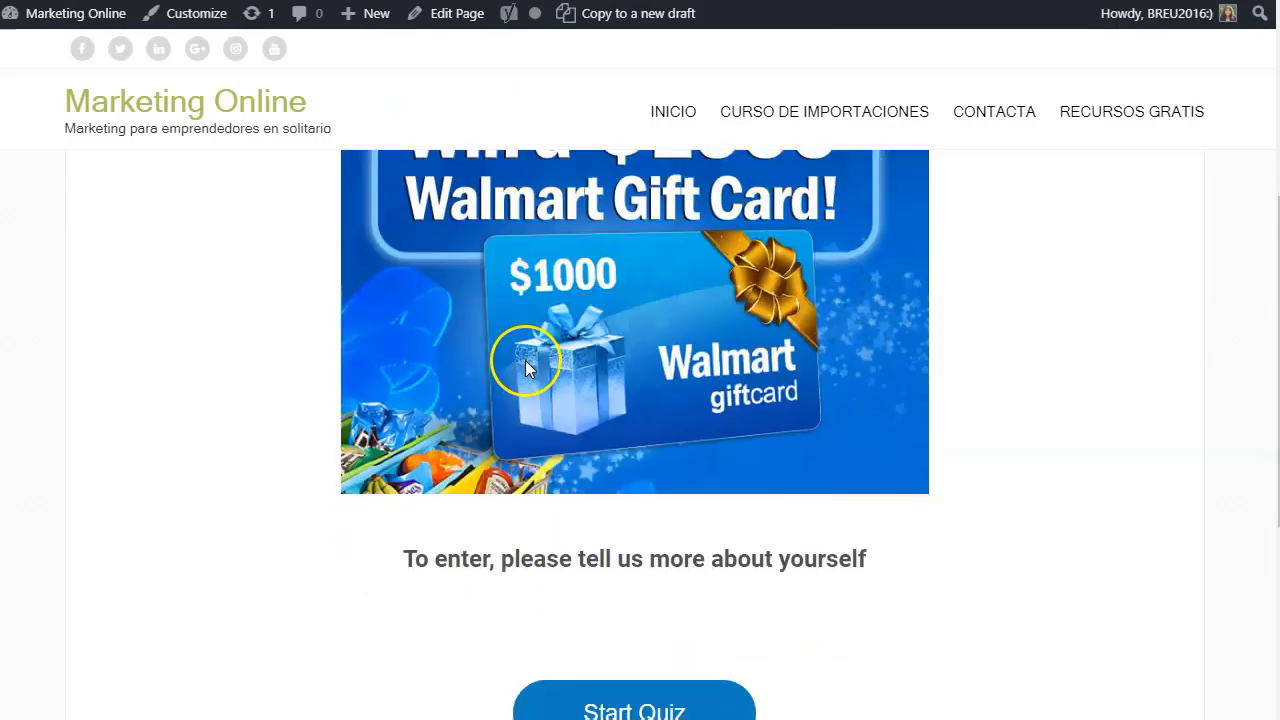